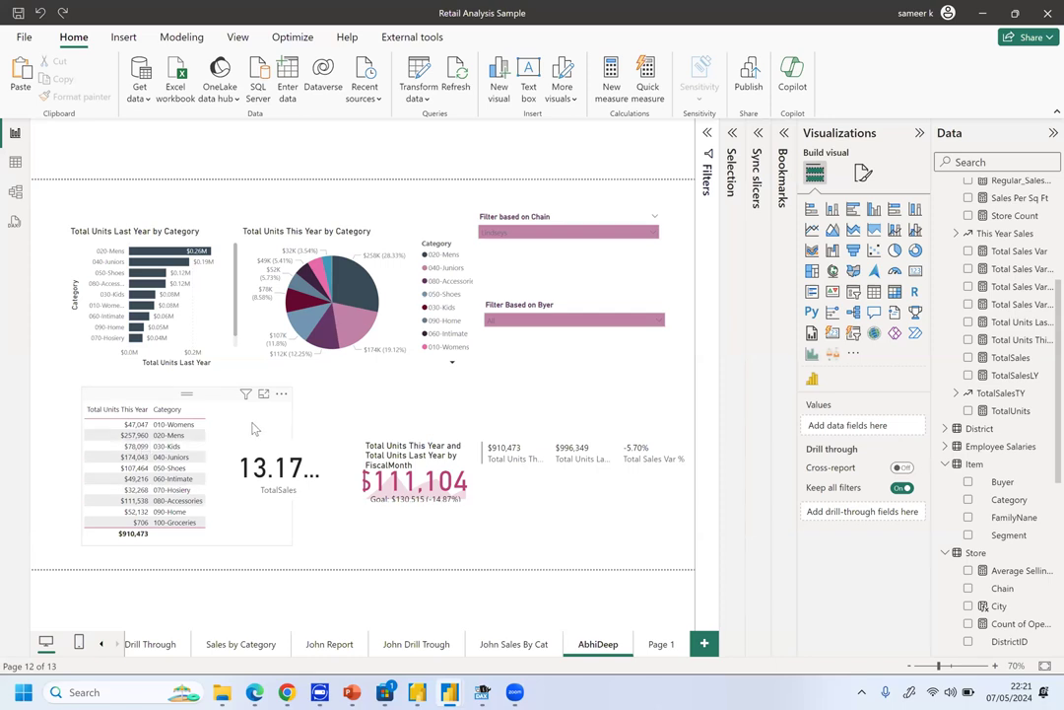
View the Total Units This Year by Category table in focus mode, and return to the report page.
left_click(264, 395)
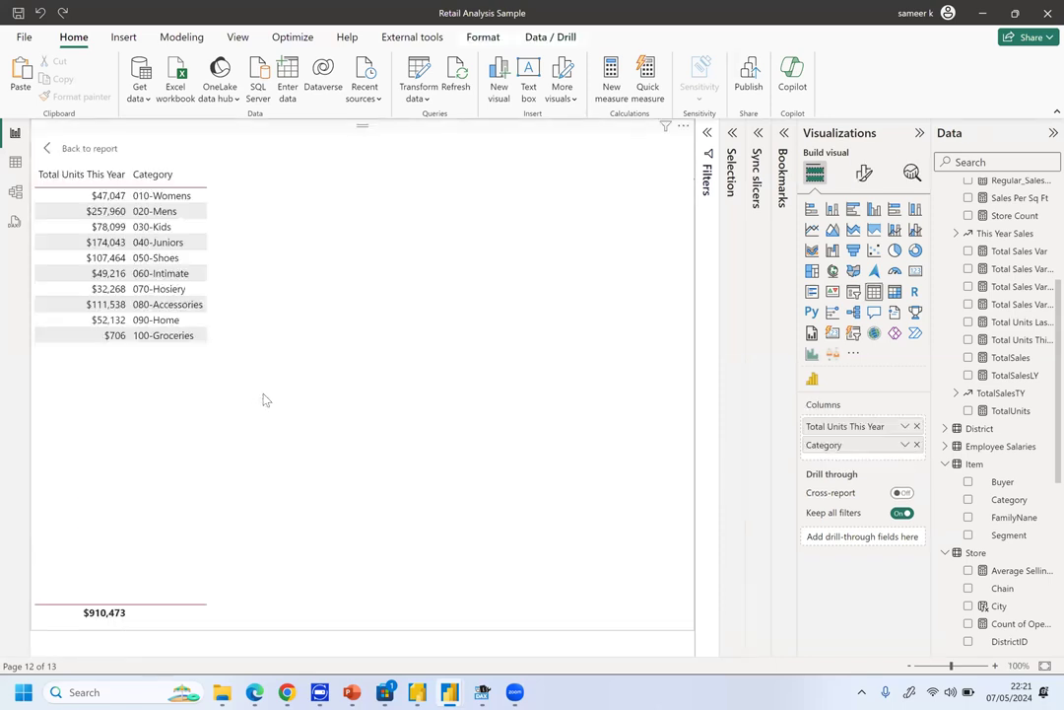
left_click(91, 148)
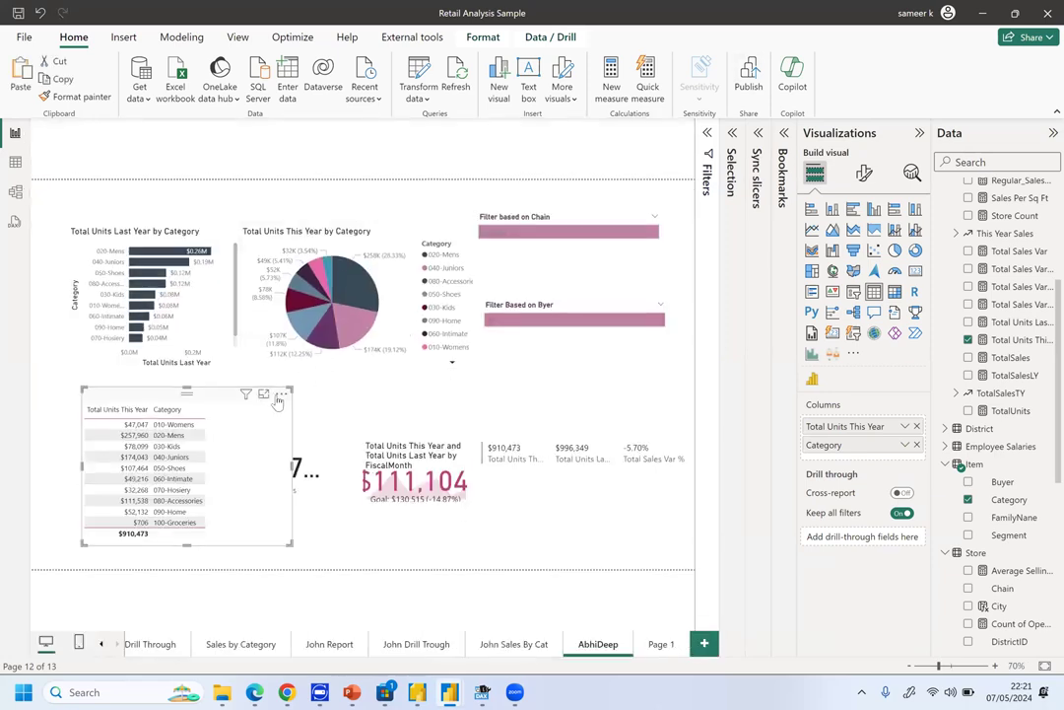
Save and publish the report to My workspace, replacing the existing Retail Analysis Sample dataset, and open the published report in the Power BI service.
left_click(748, 77)
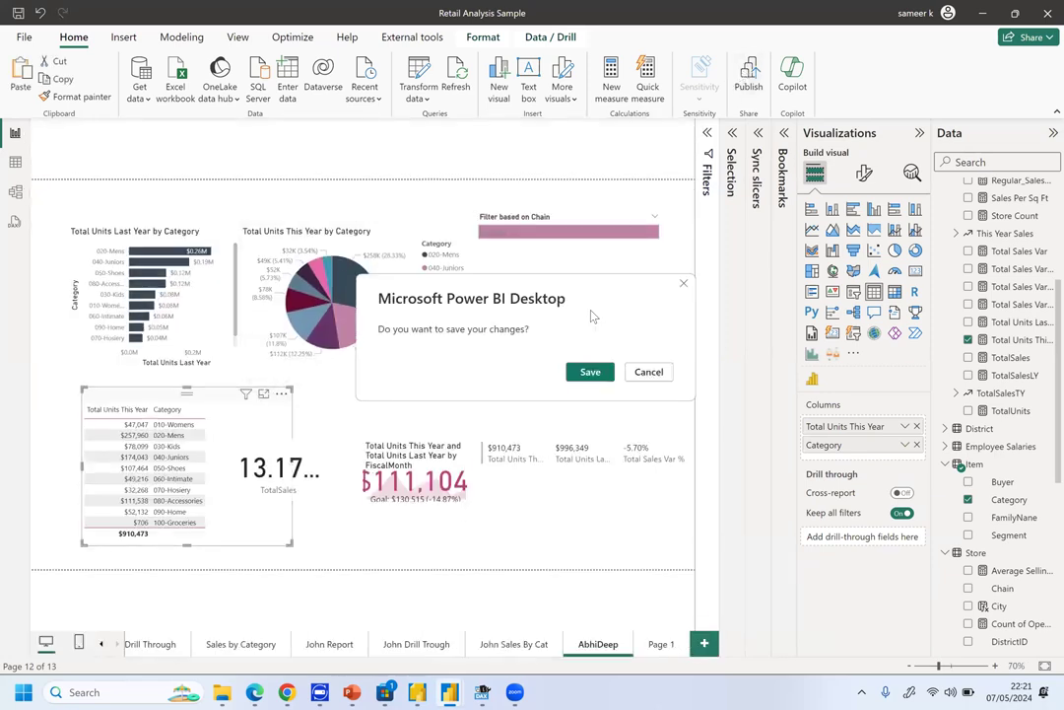
left_click(590, 378)
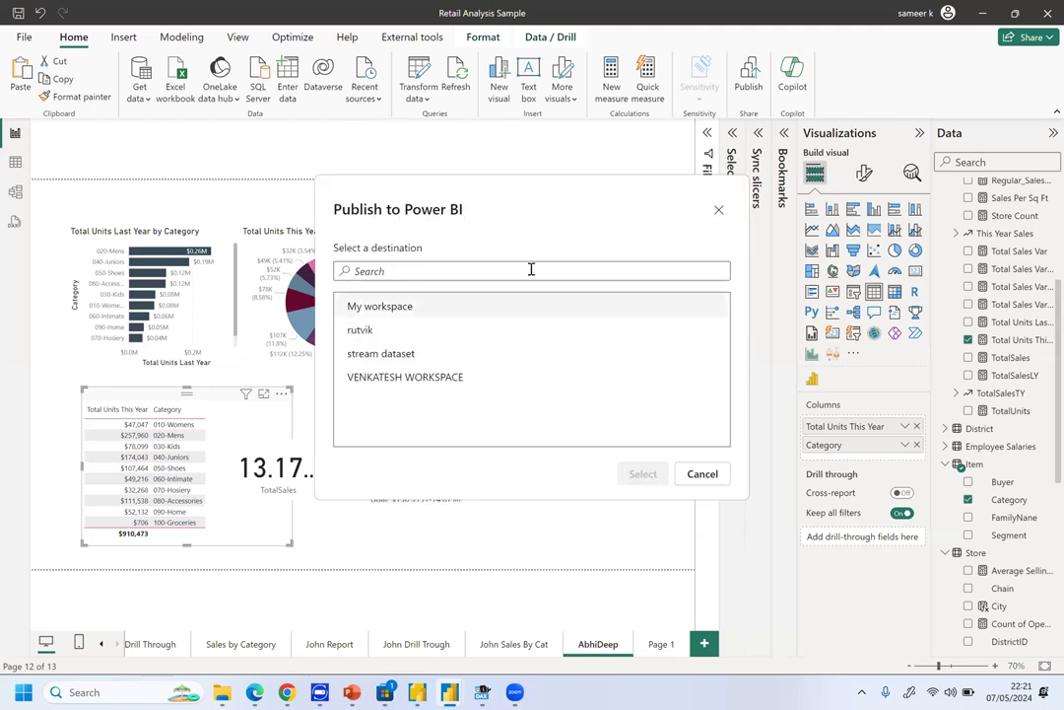
left_click(448, 311)
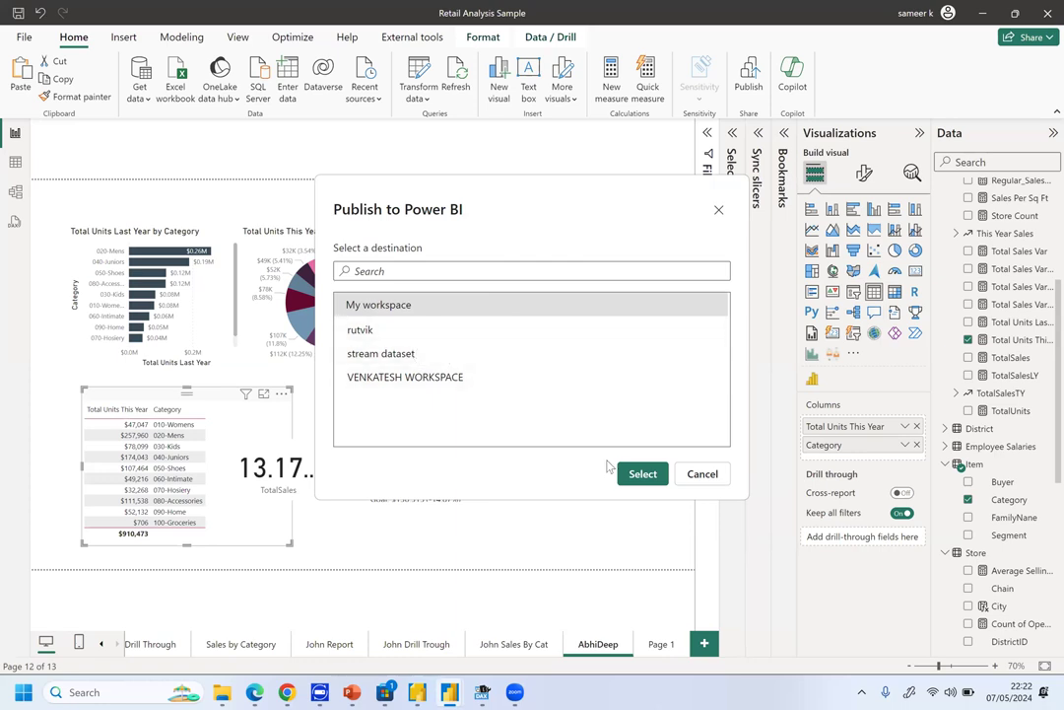
left_click(639, 478)
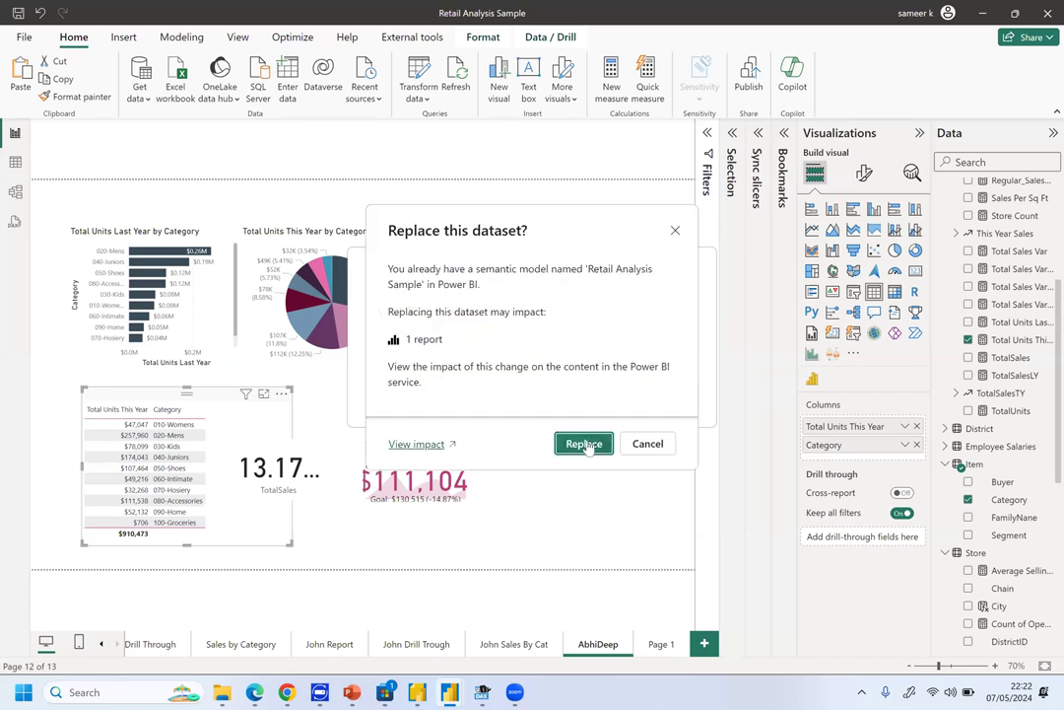
left_click(584, 444)
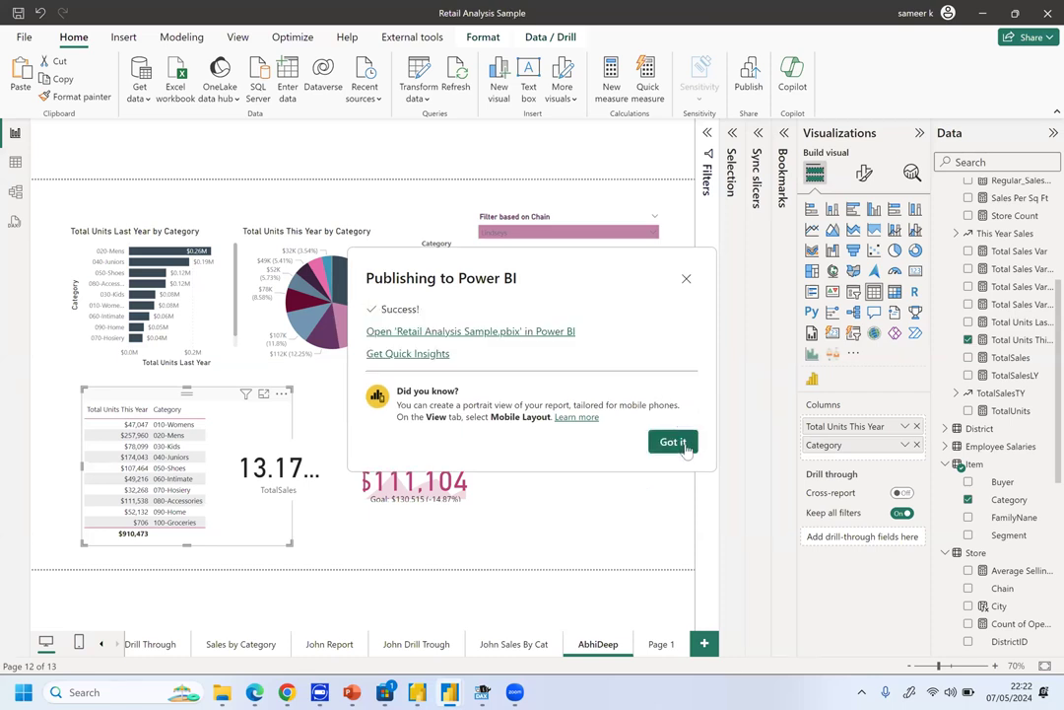
left_click(553, 335)
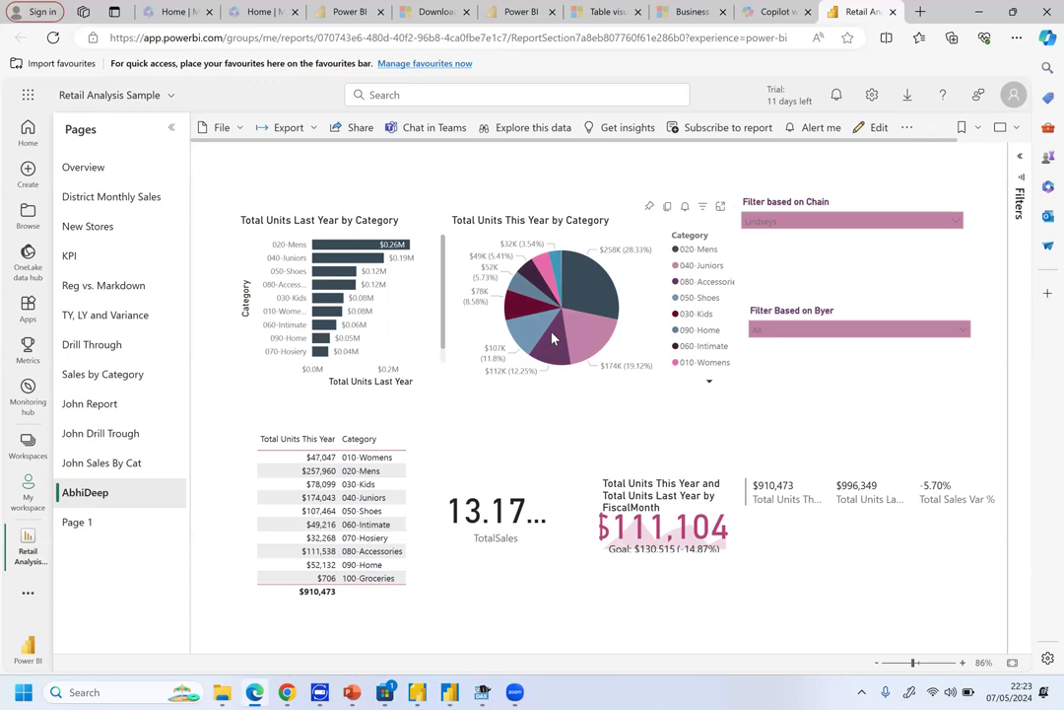
Start printing the AbhiDeep report page and choose Save as PDF as the printer.
left_click(243, 131)
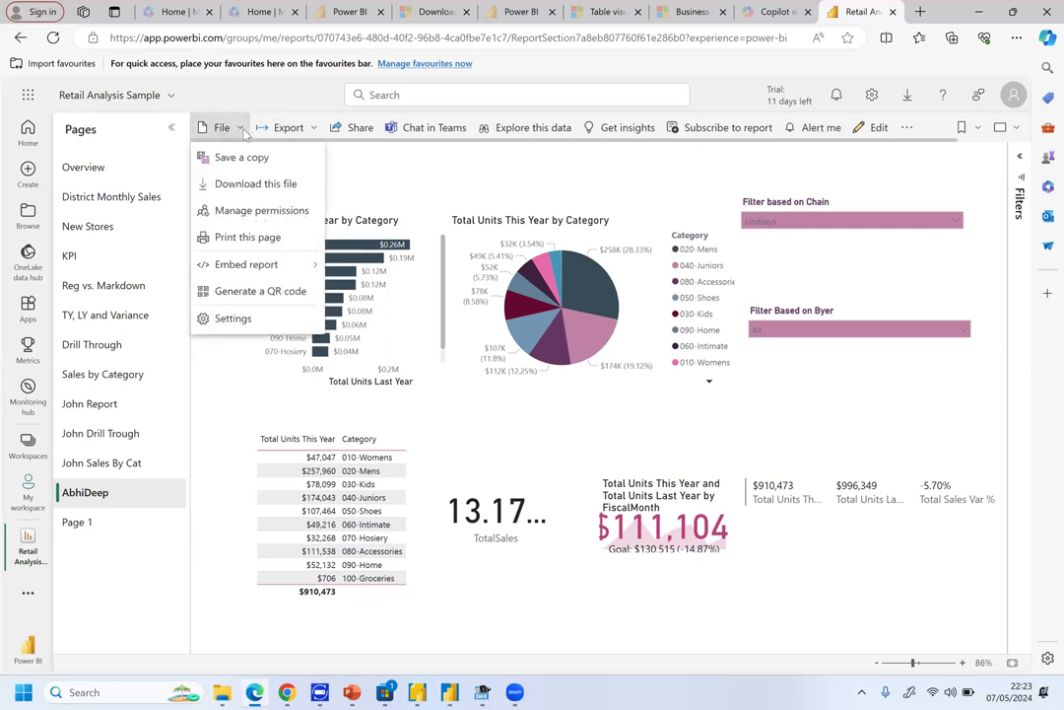
left_click(248, 236)
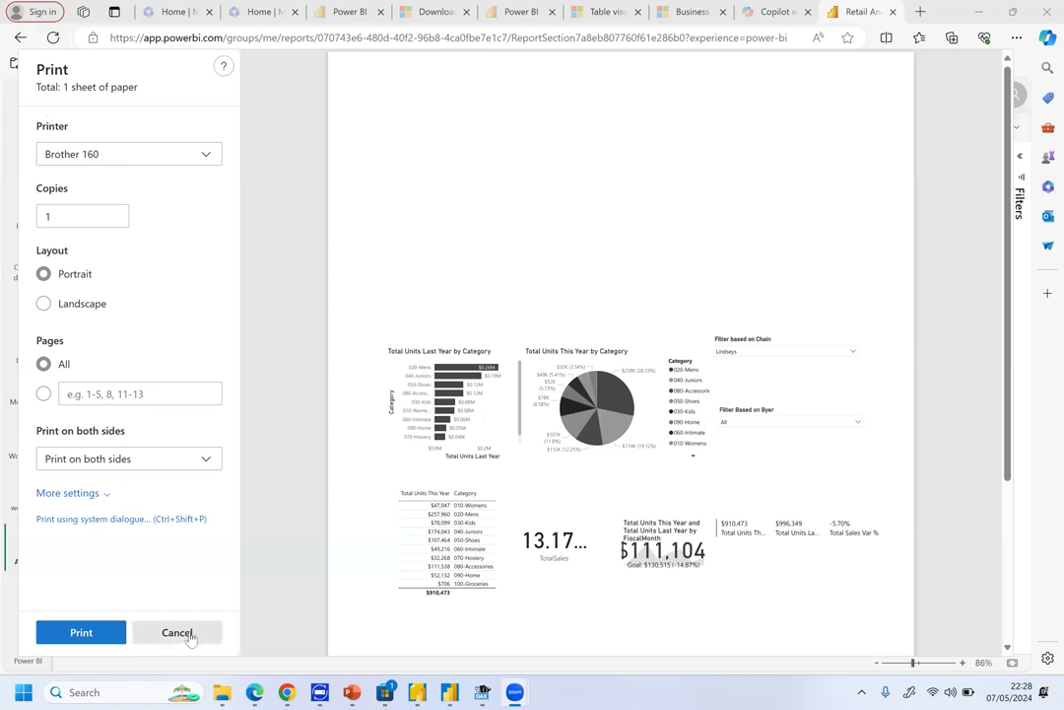
left_click(191, 155)
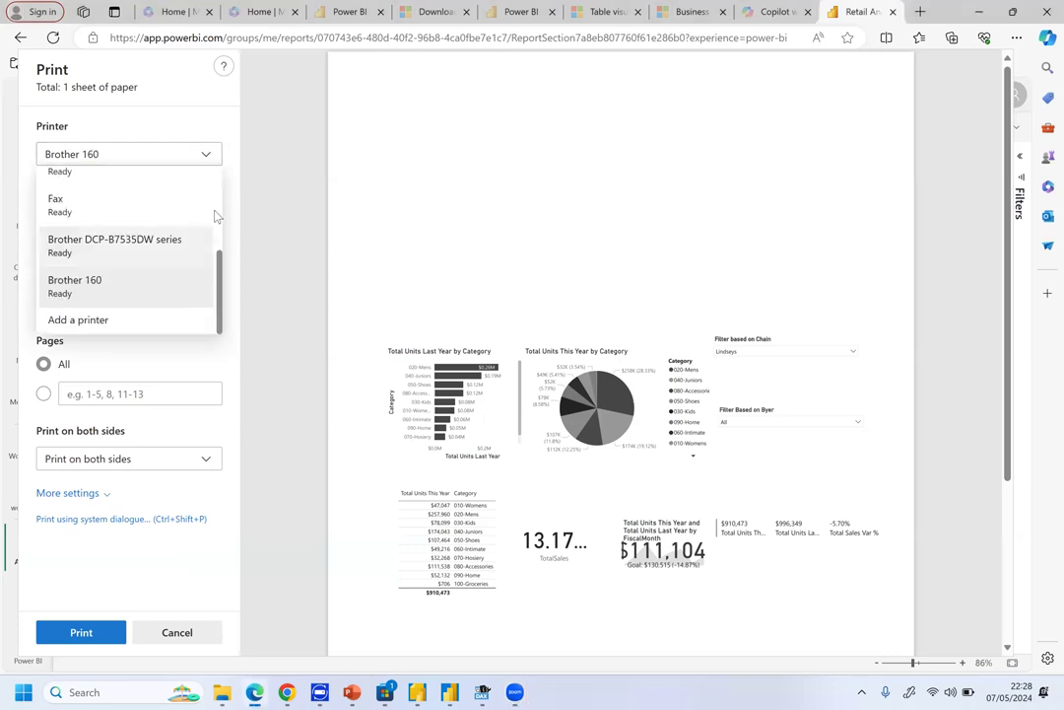
key("Escape")
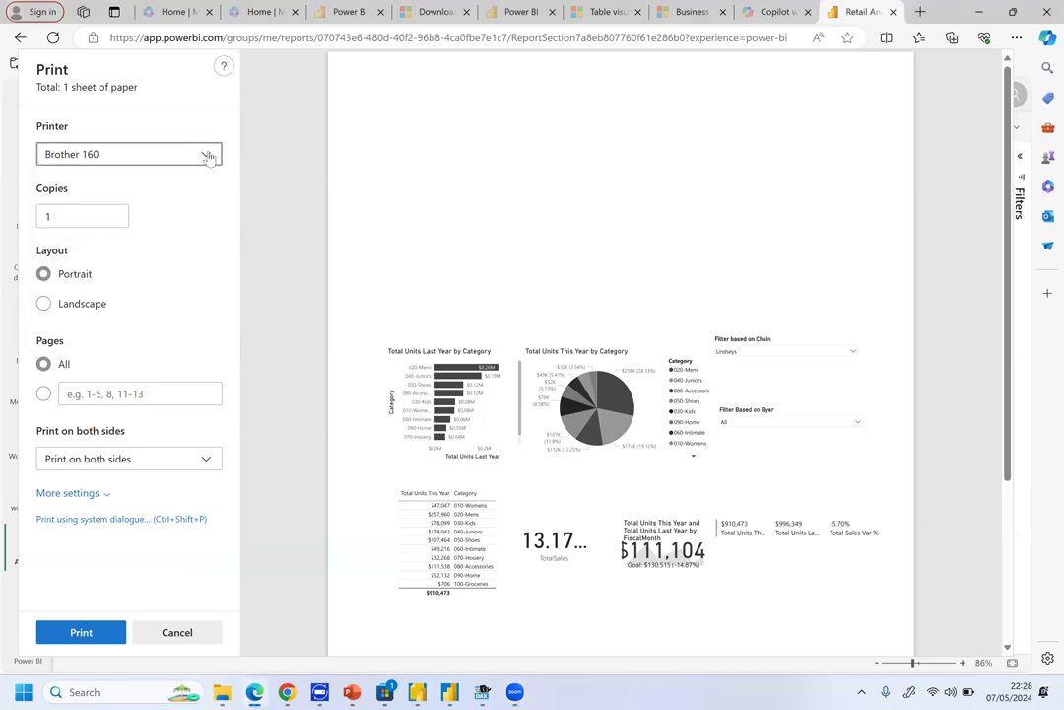
left_click(209, 157)
key("Escape")
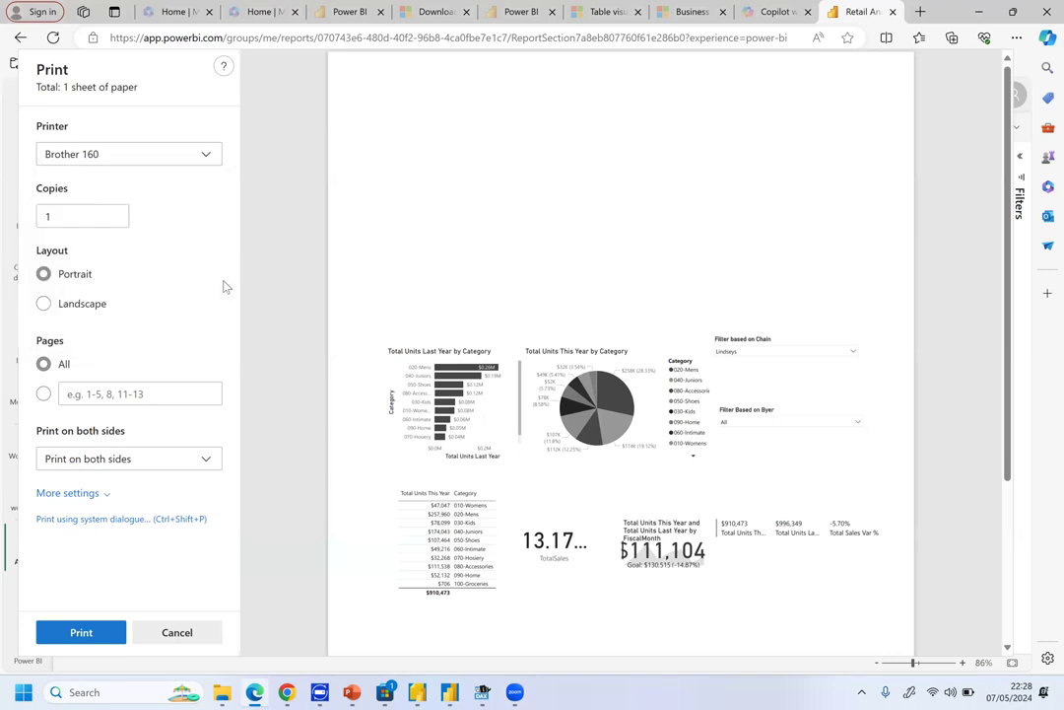
left_click(209, 157)
left_click_drag(220, 261, 217, 172)
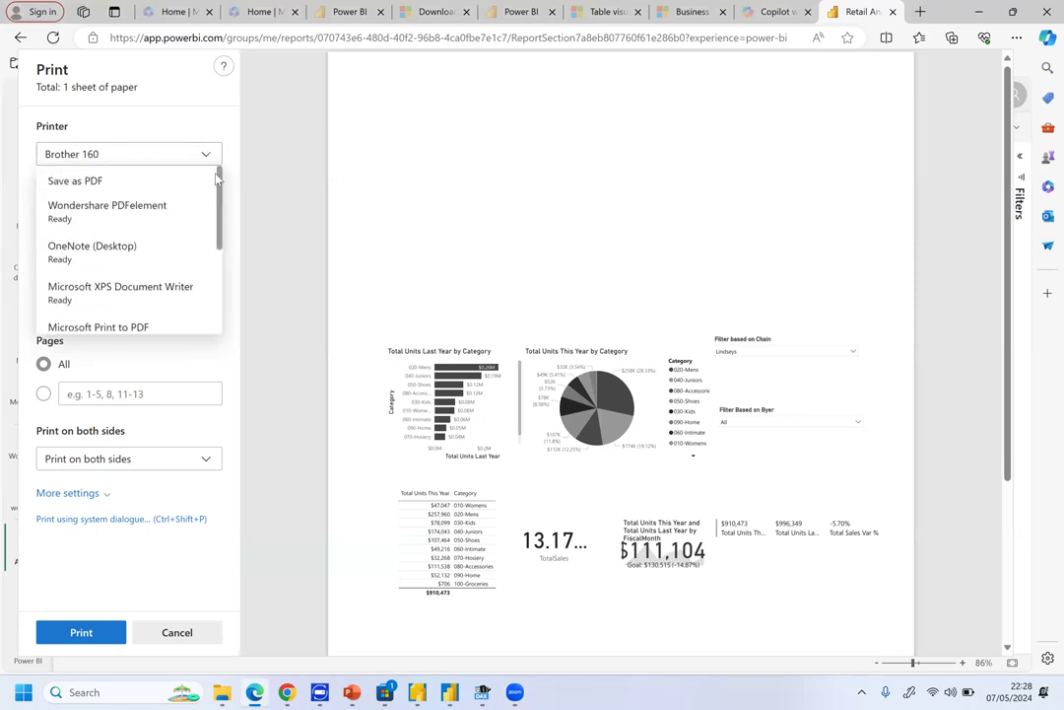
left_click(180, 182)
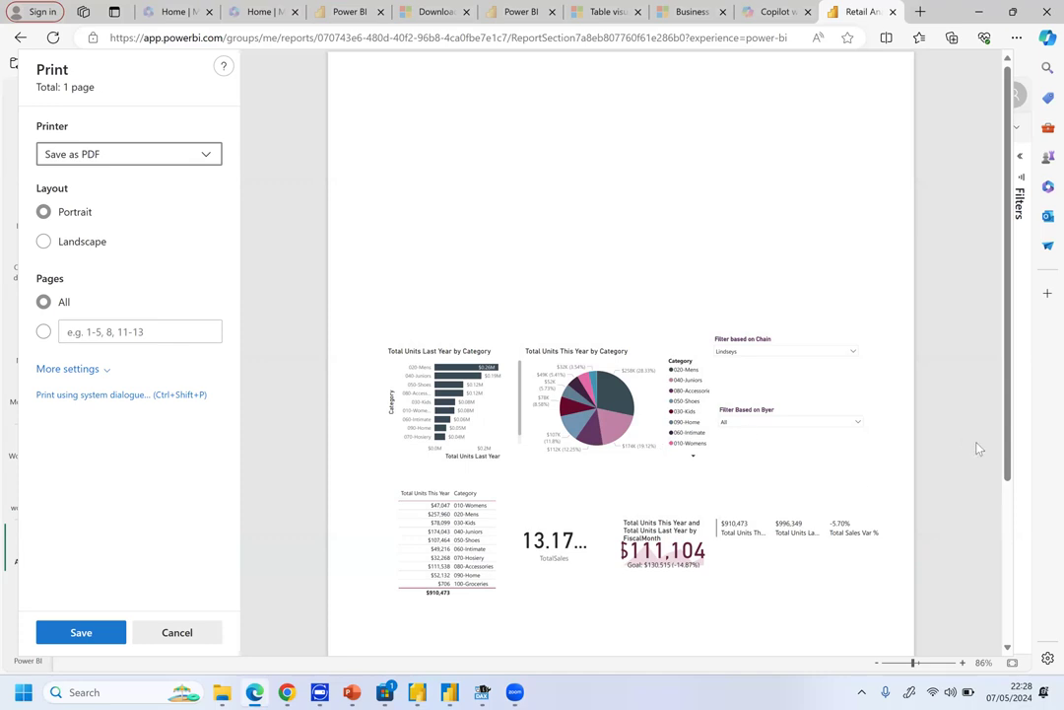
Check the rest of the PDF print preview and cancel the print.
left_click_drag(1006, 475, 1005, 527)
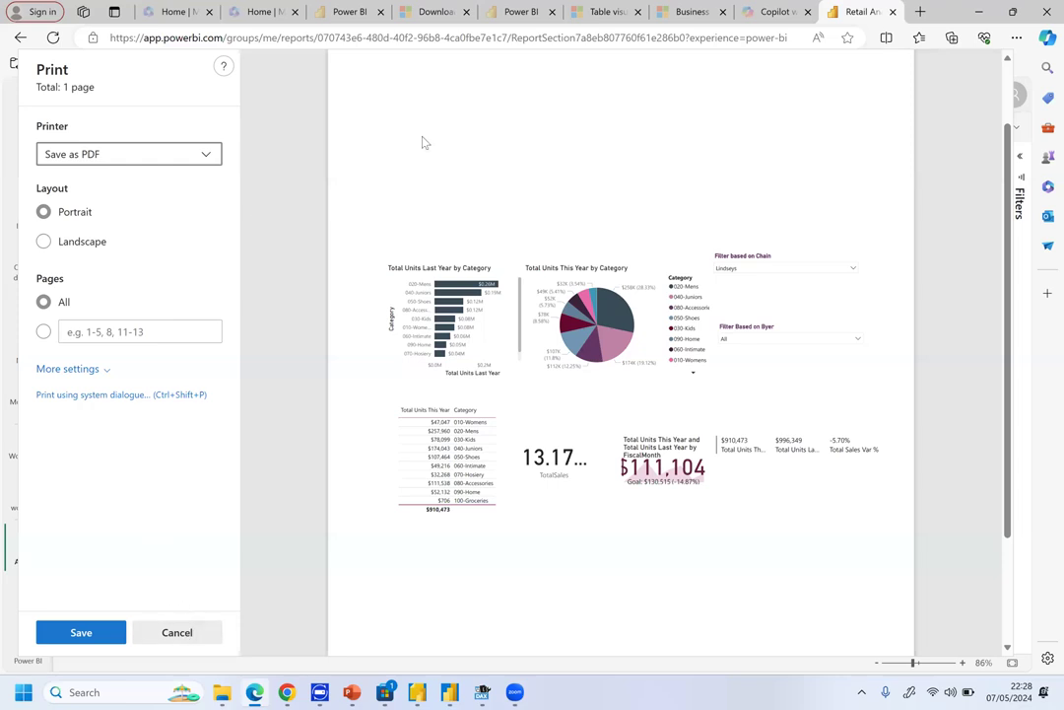
right_click(204, 638)
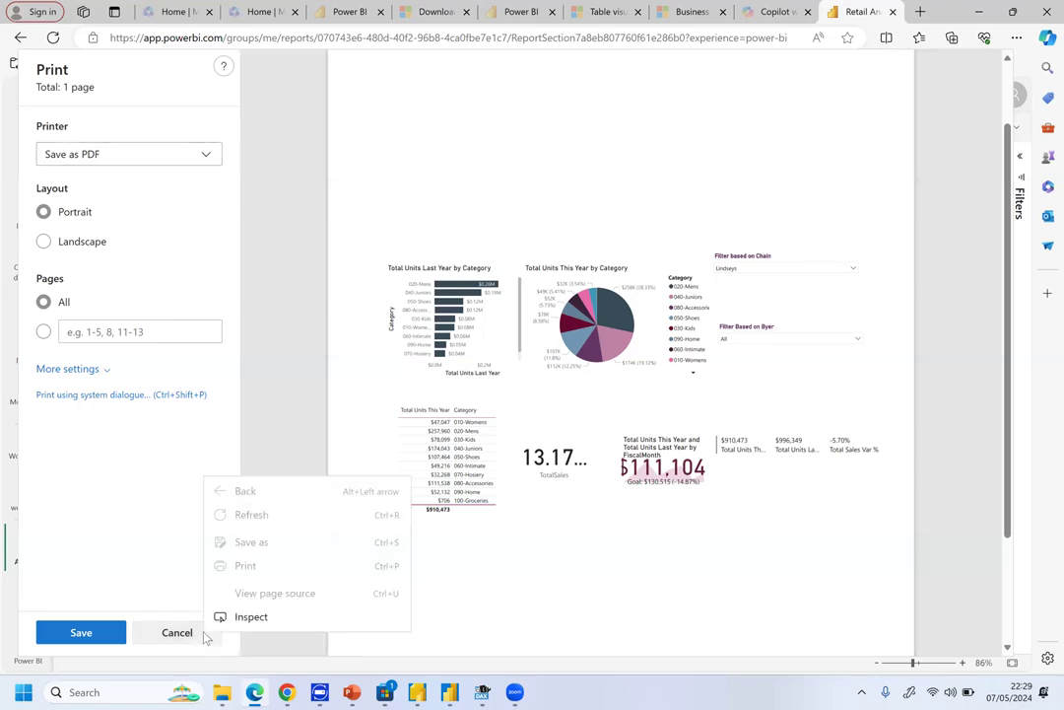
left_click(178, 641)
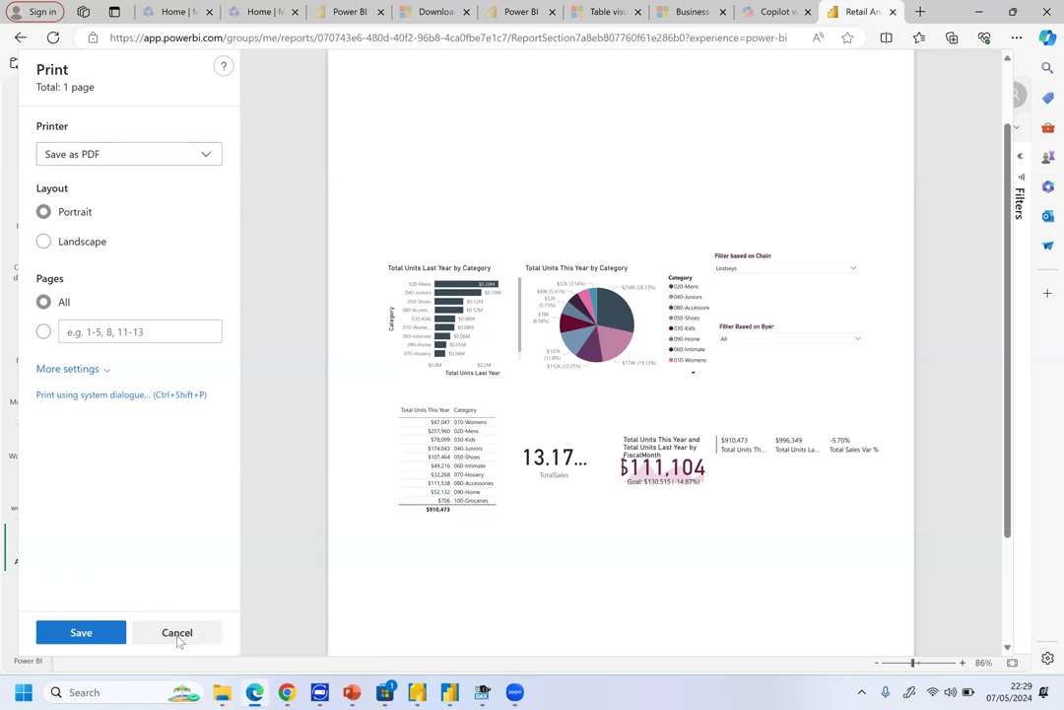
left_click(179, 635)
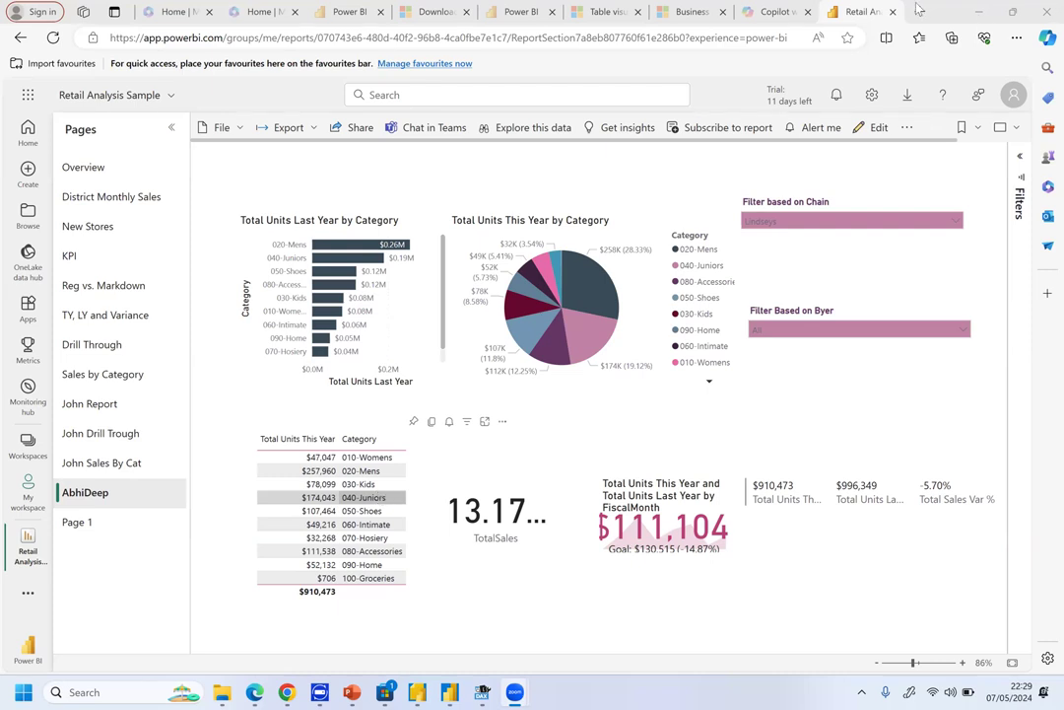
Search the web for "power bi report builder" in a new browser tab and open its Microsoft Store listing.
key("ctrl+t")
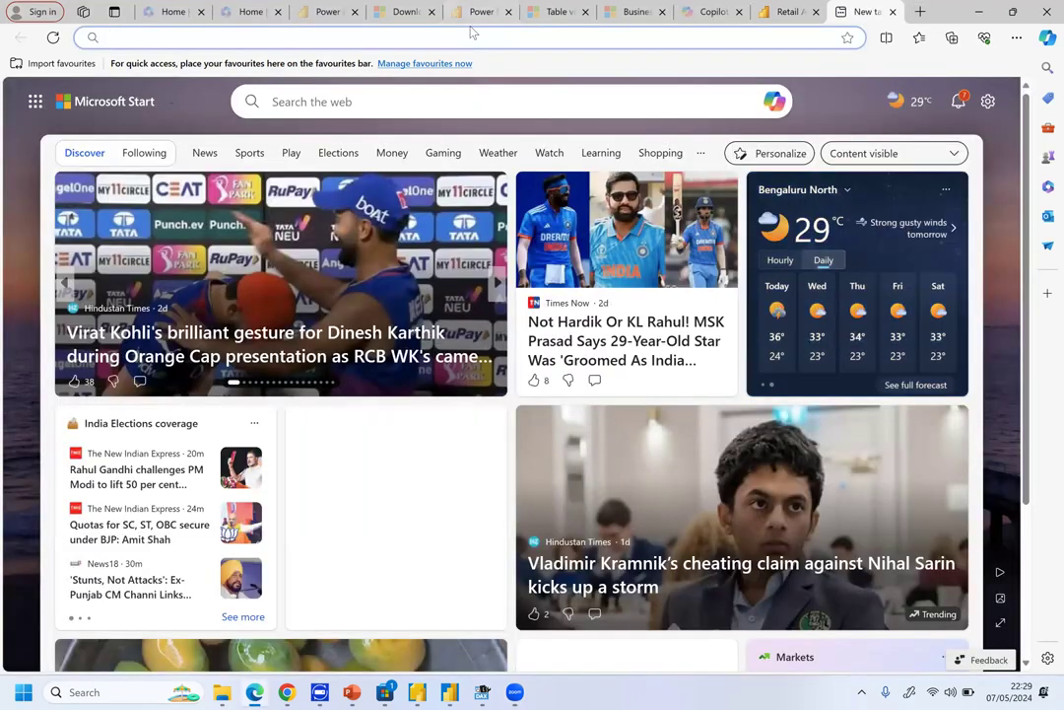
type("power bi re")
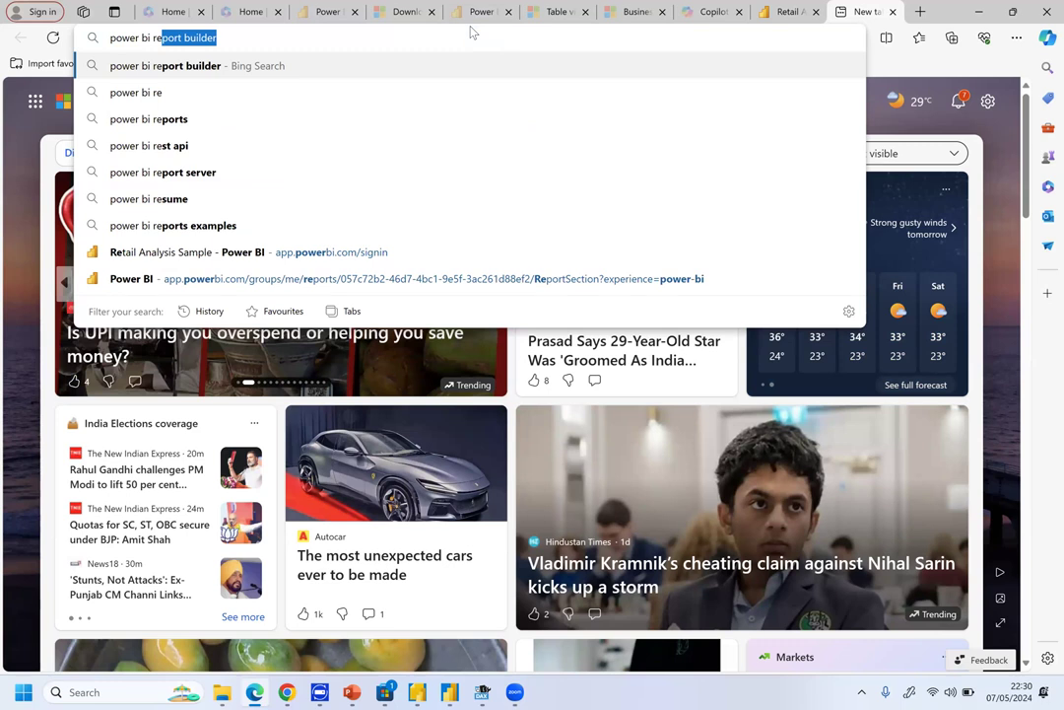
key("Return")
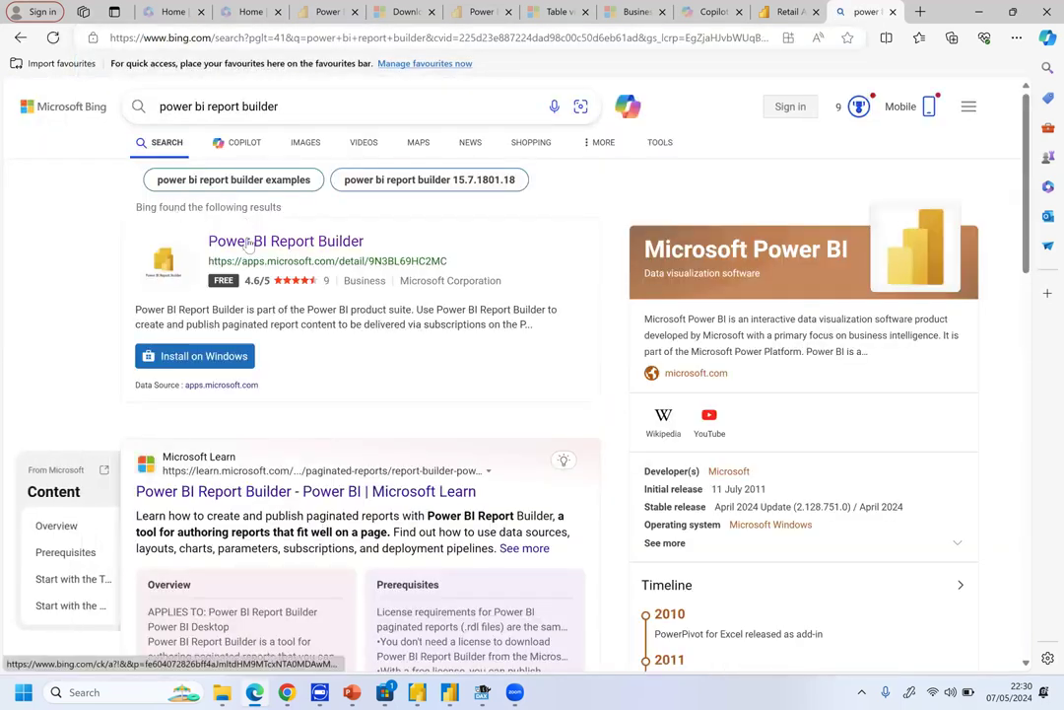
left_click(315, 247)
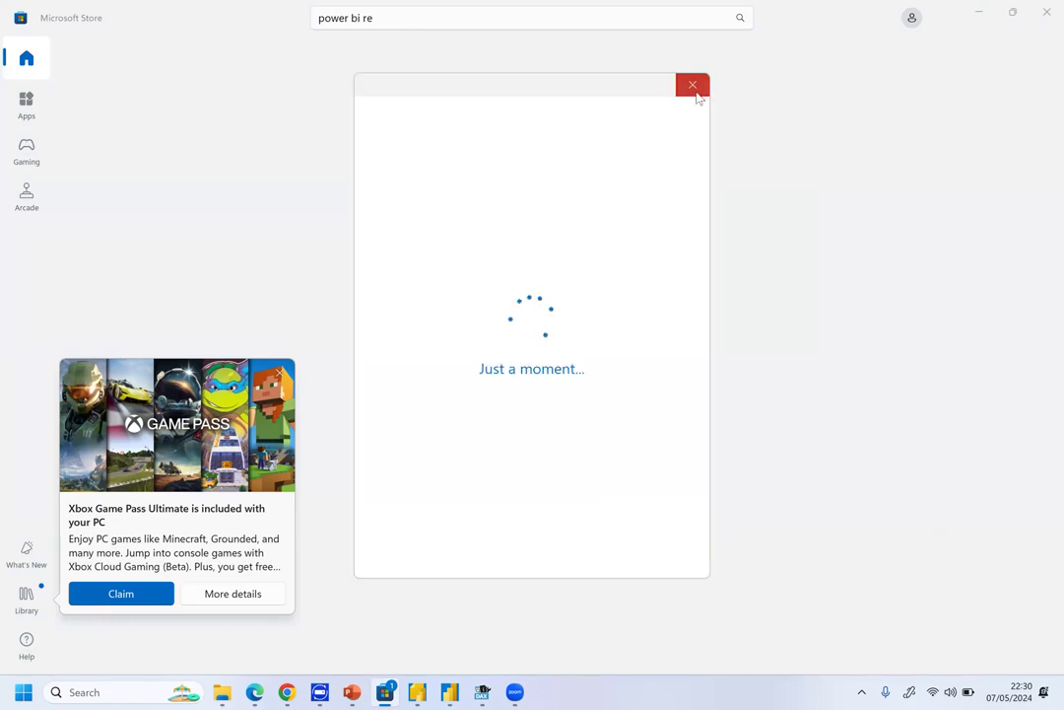
Dismiss the Store's loading window, check the network connection in Windows Settings, and close Settings.
left_click(694, 86)
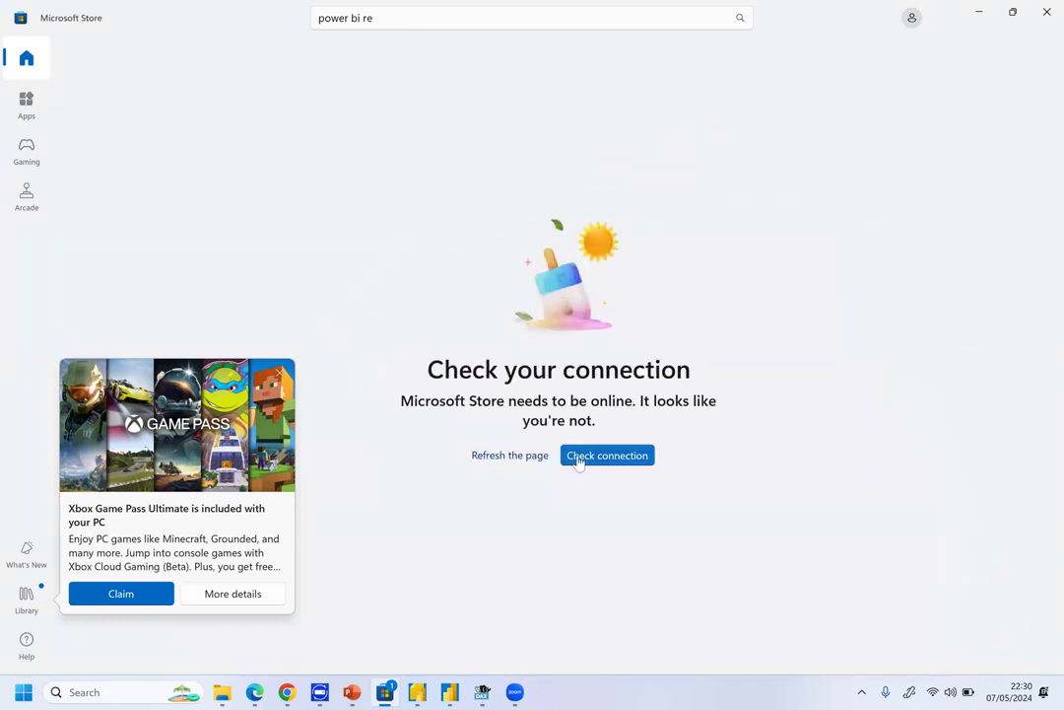
left_click(578, 459)
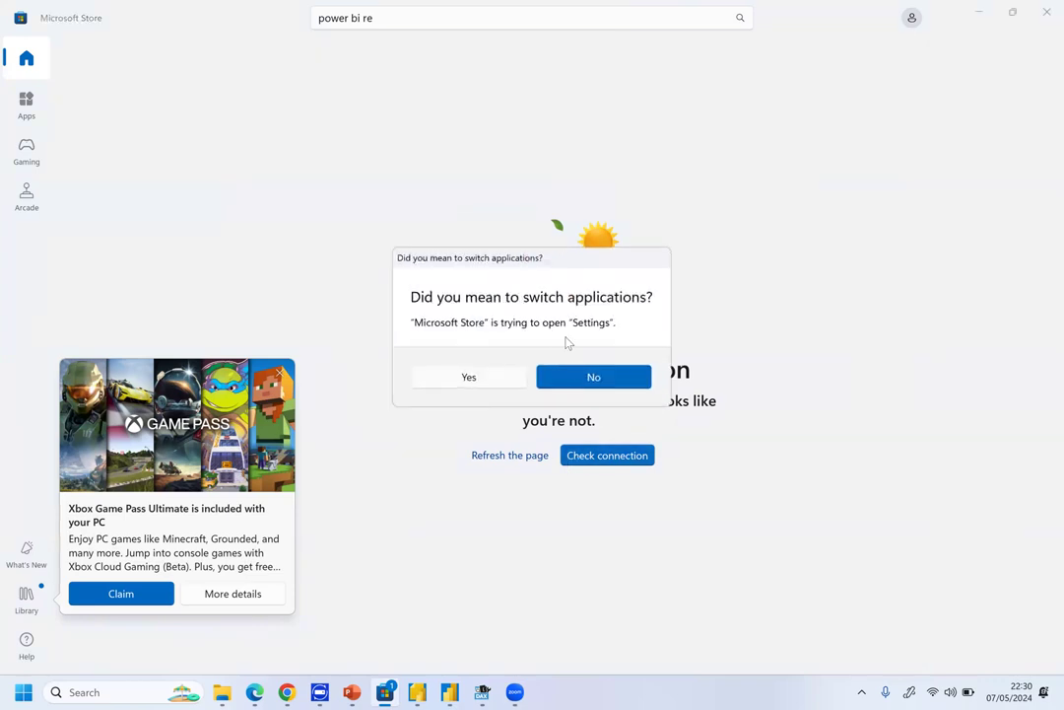
left_click(500, 380)
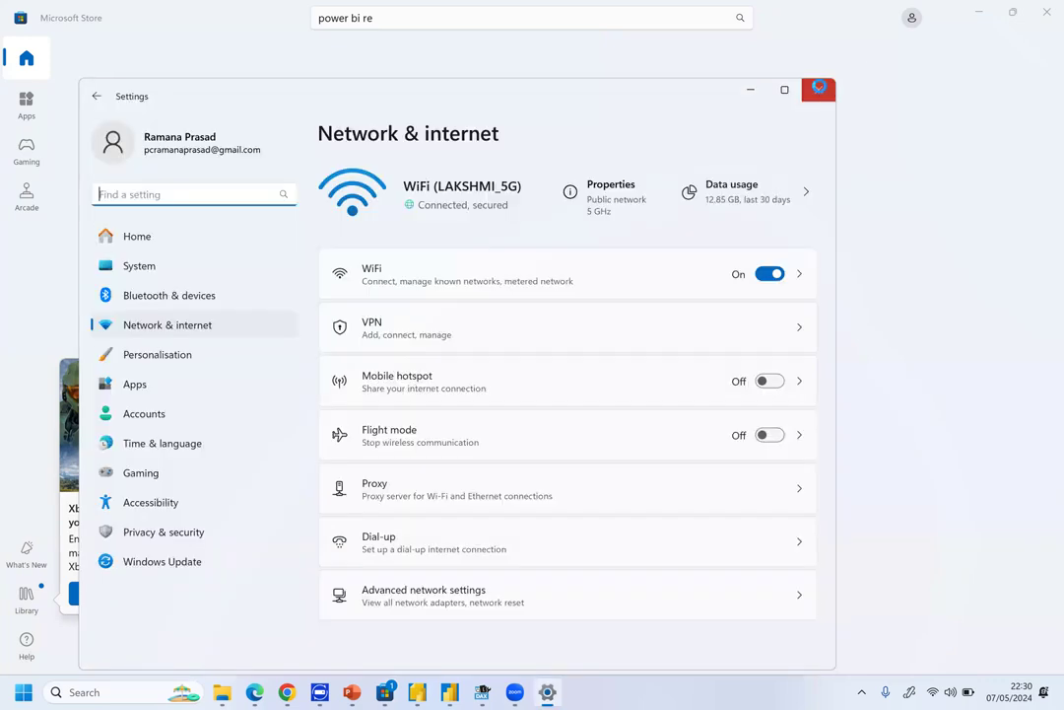
left_click(818, 87)
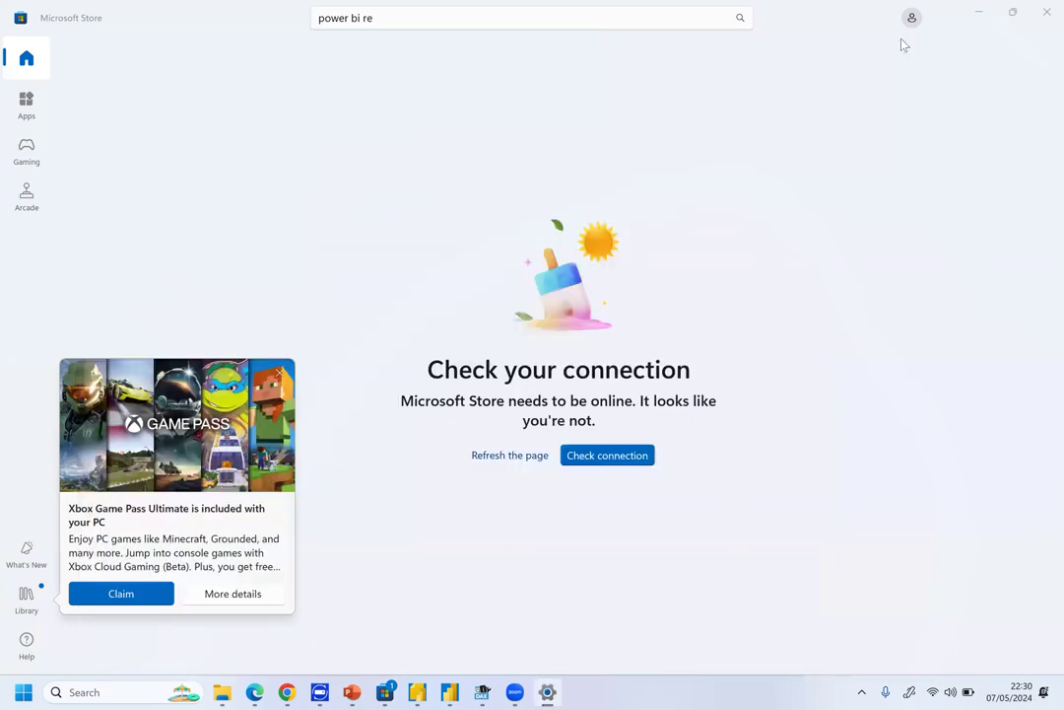
Search the Microsoft Store for "power bi report" and open the Power BI Report Builder app page.
left_click(609, 19)
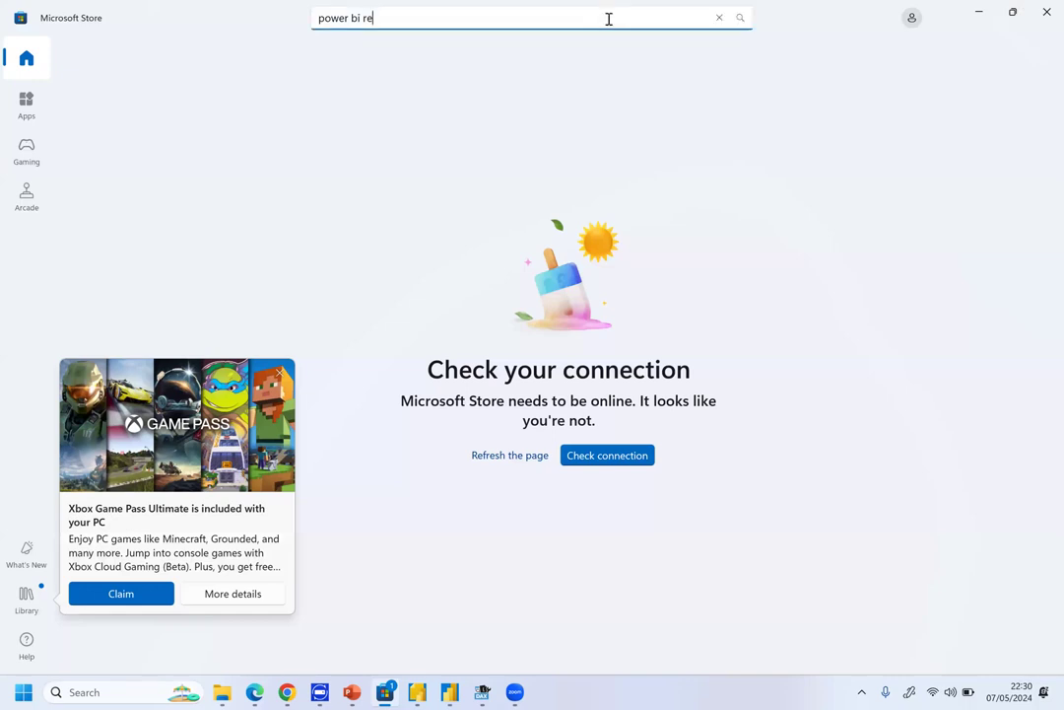
type("port")
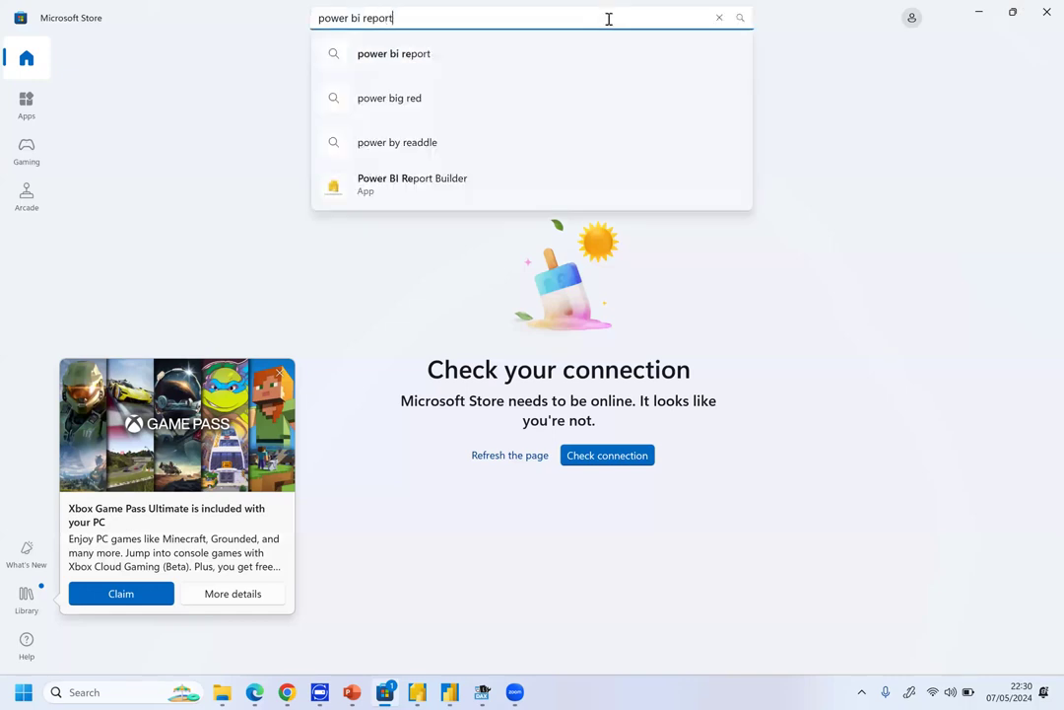
key("Return")
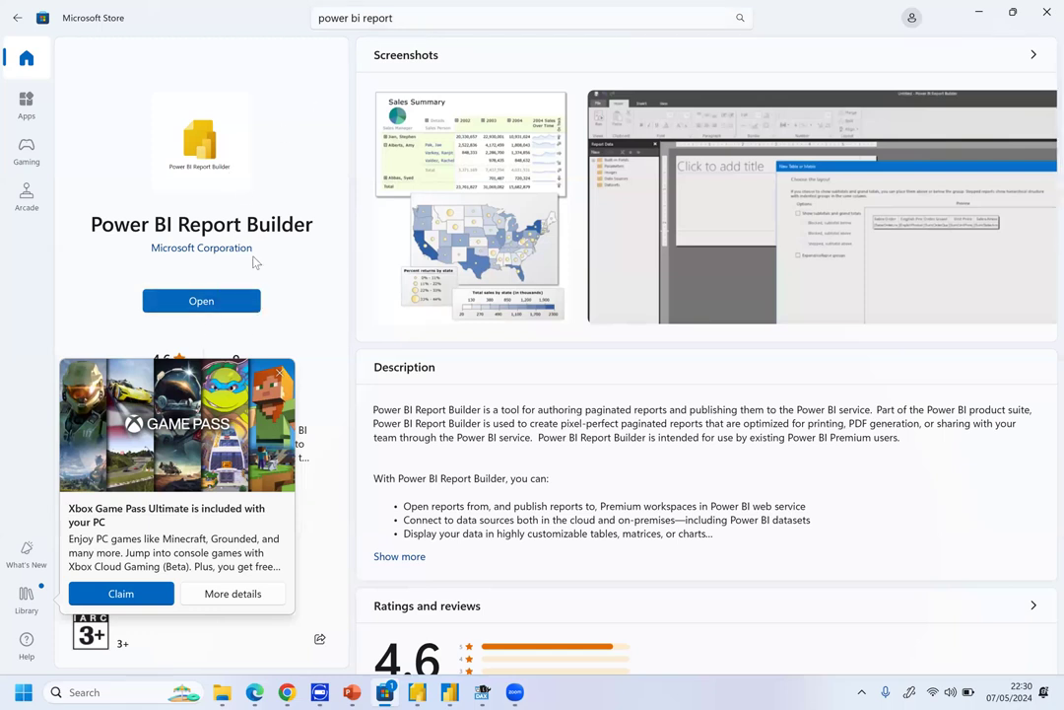
Launch Power BI Report Builder and start a new report with the Table or Matrix Wizard.
left_click(236, 307)
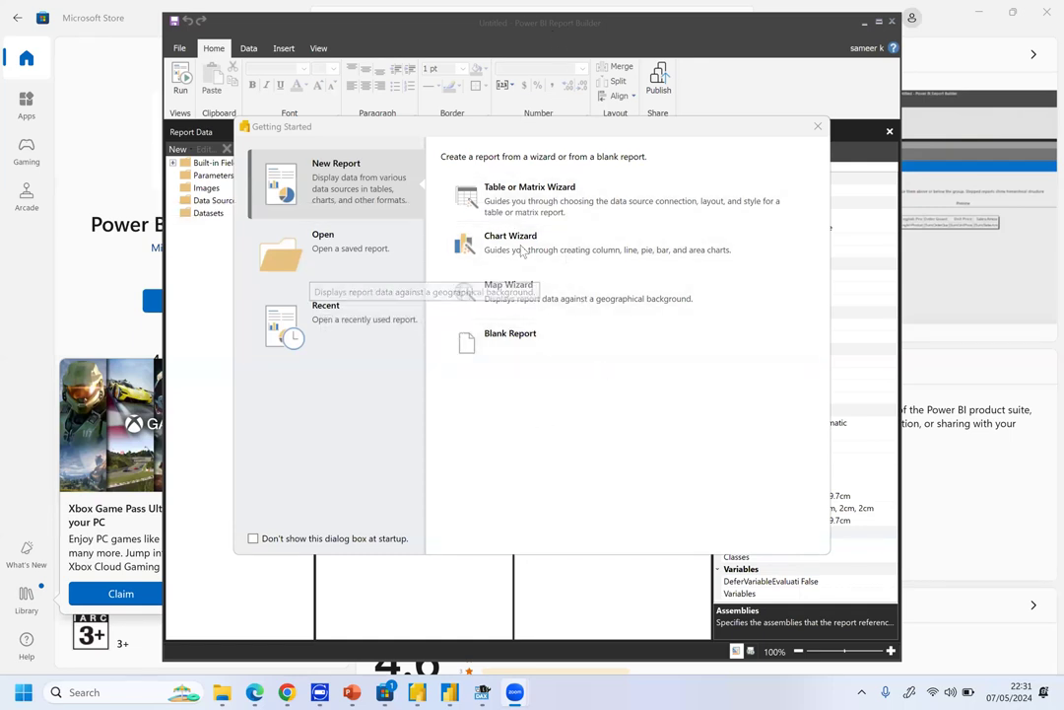
left_click(551, 201)
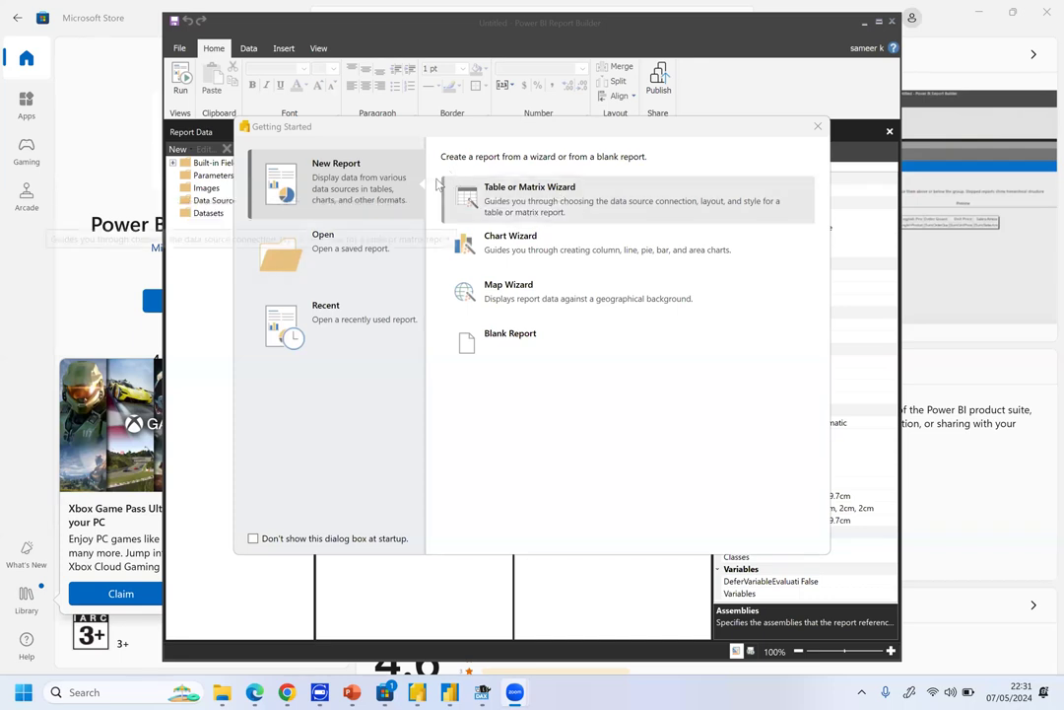
double_click(549, 203)
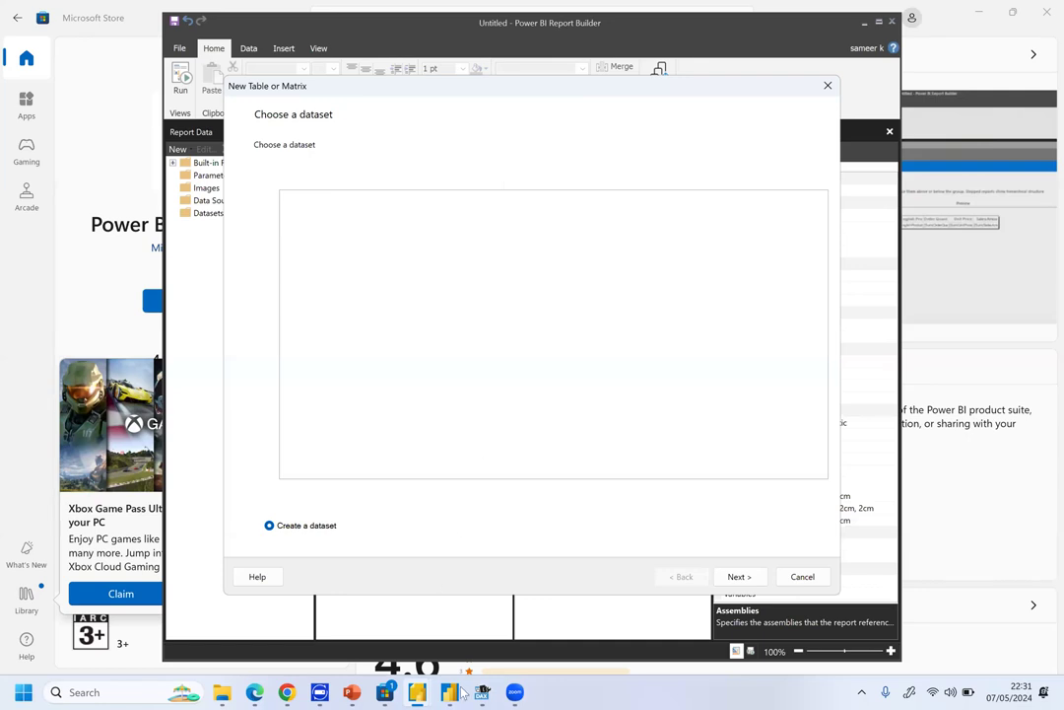
Switch to the Retail Analysis Sample report, and view the Paginated reports slide in the PowerPoint notes.
mouse_move(464, 693)
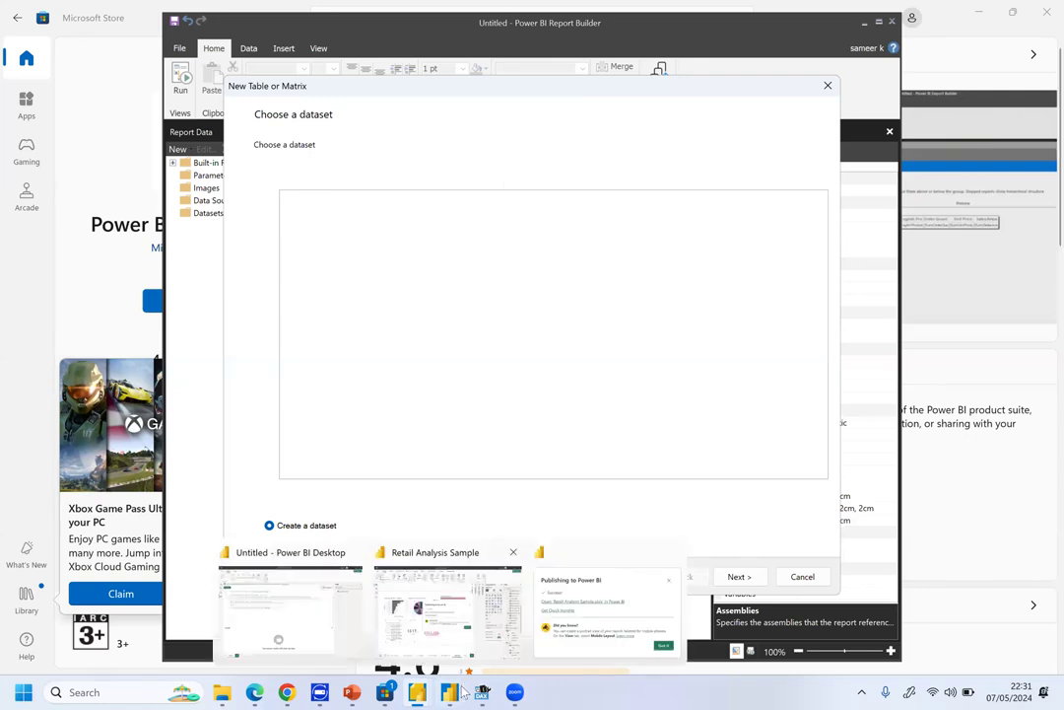
left_click(394, 586)
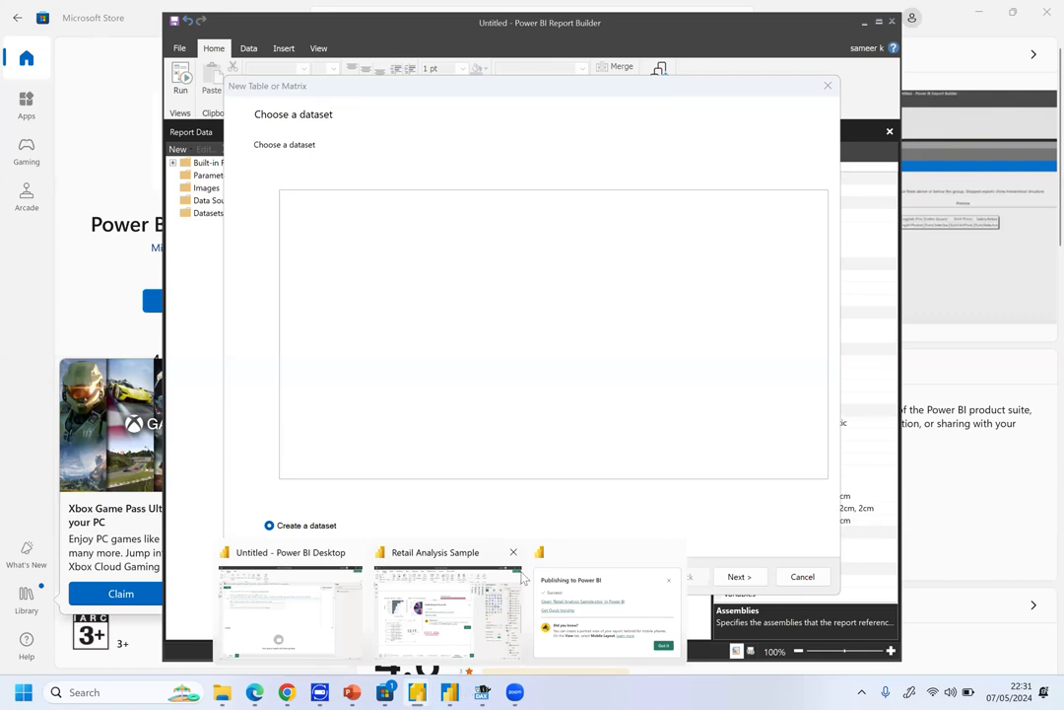
left_click(673, 441)
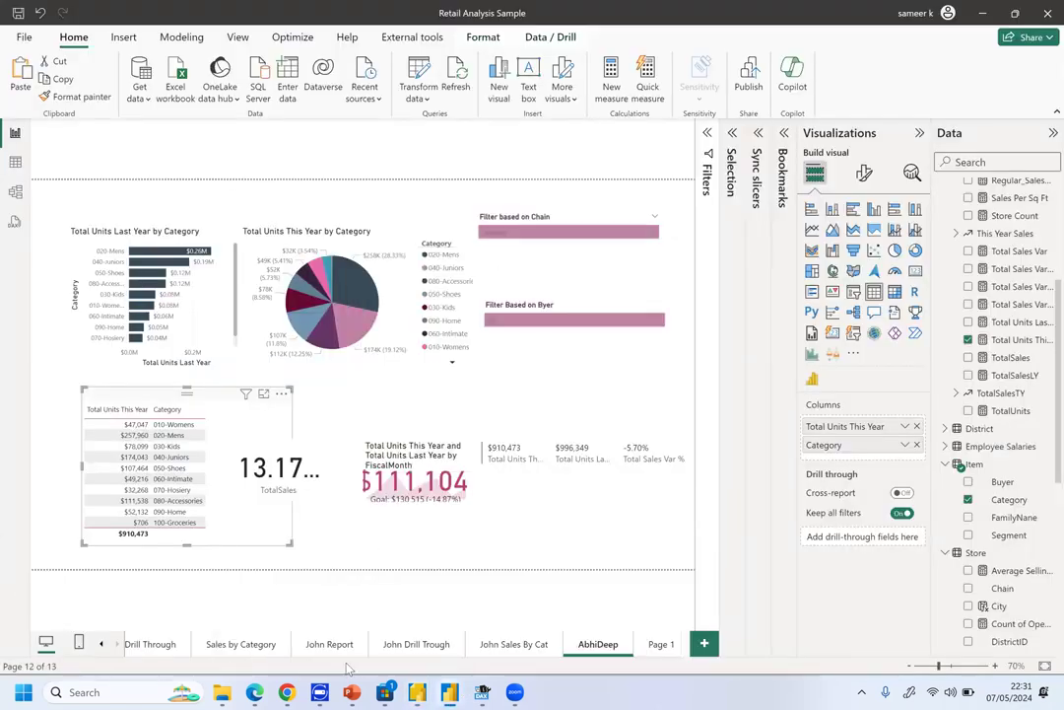
mouse_move(356, 676)
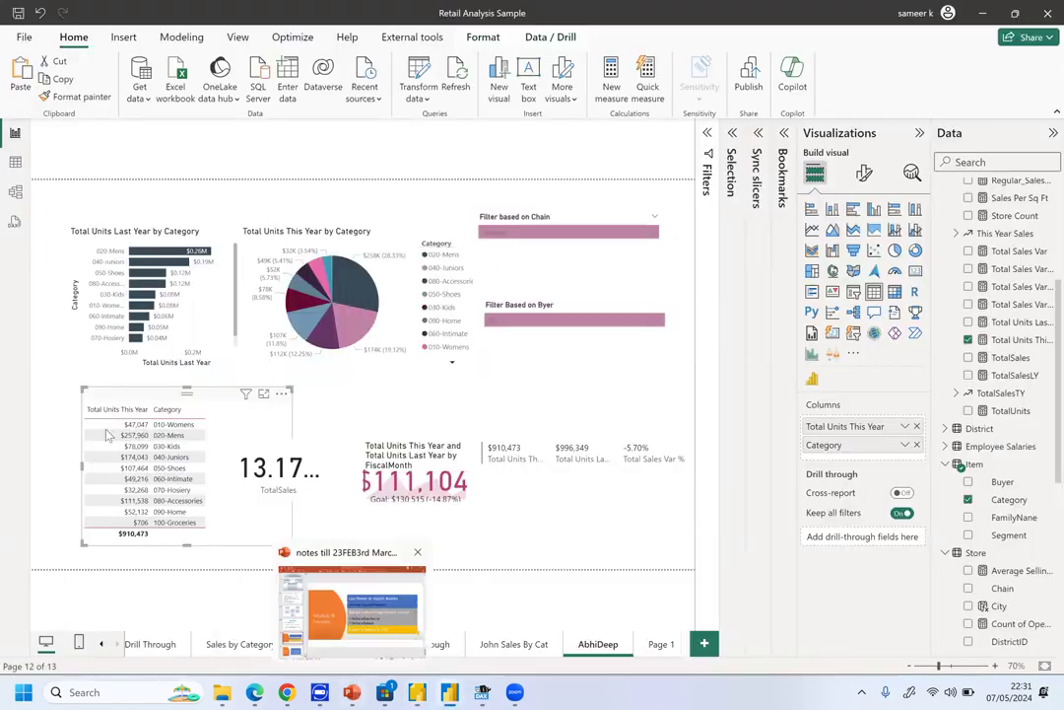
left_click(351, 606)
scroll(341, 237, "up", 1)
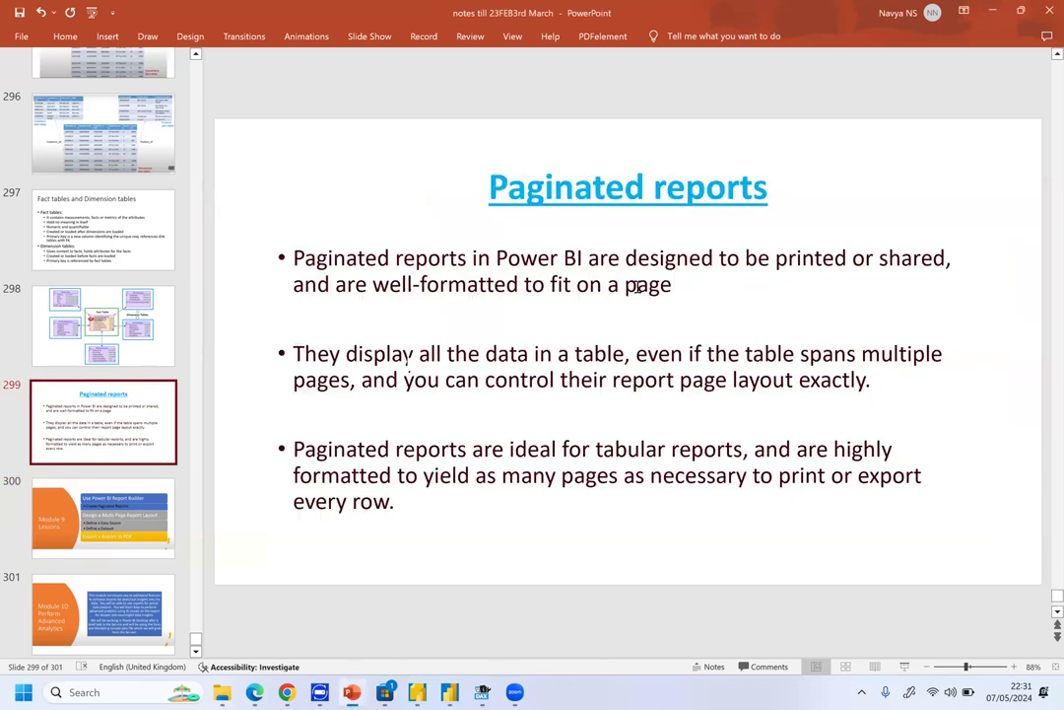
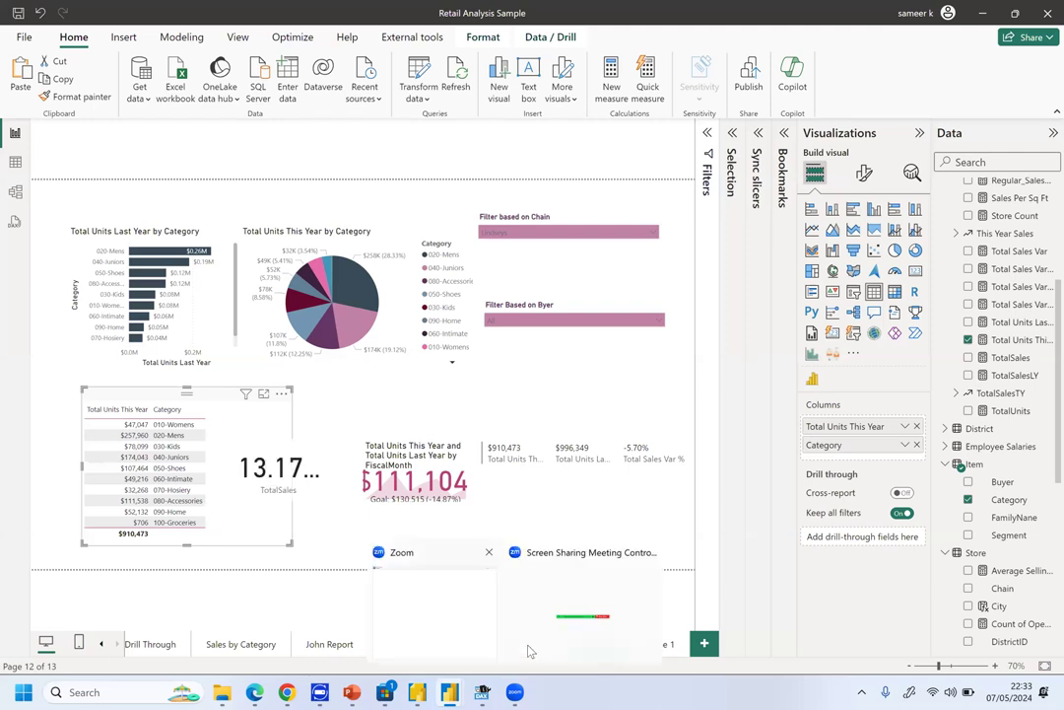
Minimize the Retail Analysis Sample window, cancel Report Builder's New Table or Matrix wizard, and minimize the Microsoft Store.
mouse_move(448, 693)
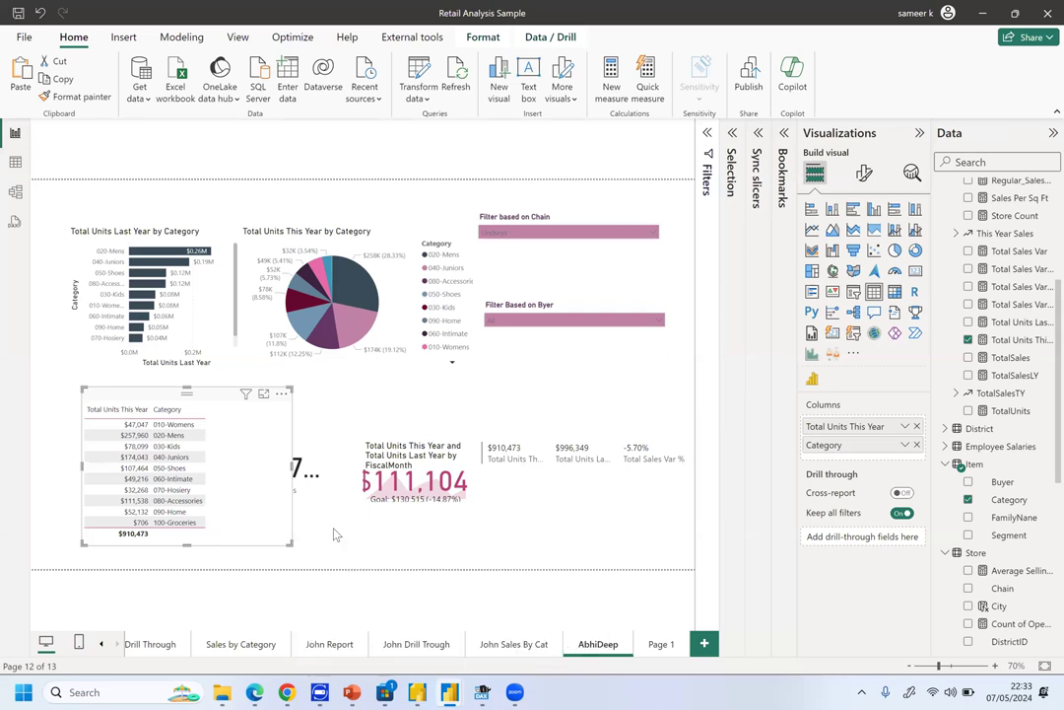
left_click(981, 13)
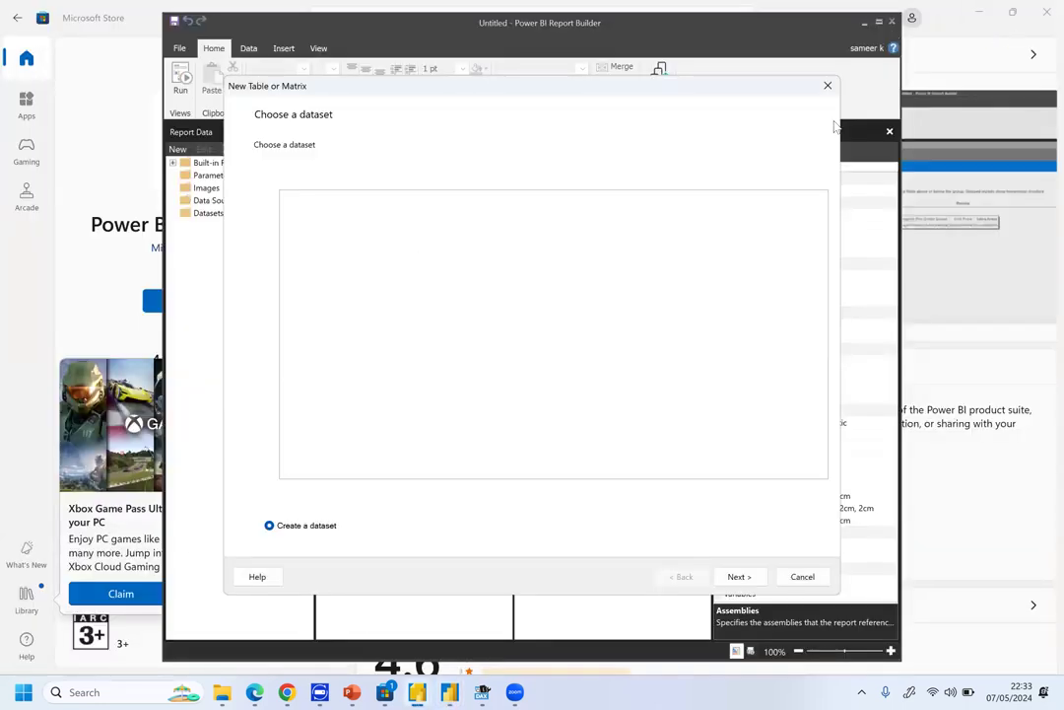
left_click(802, 575)
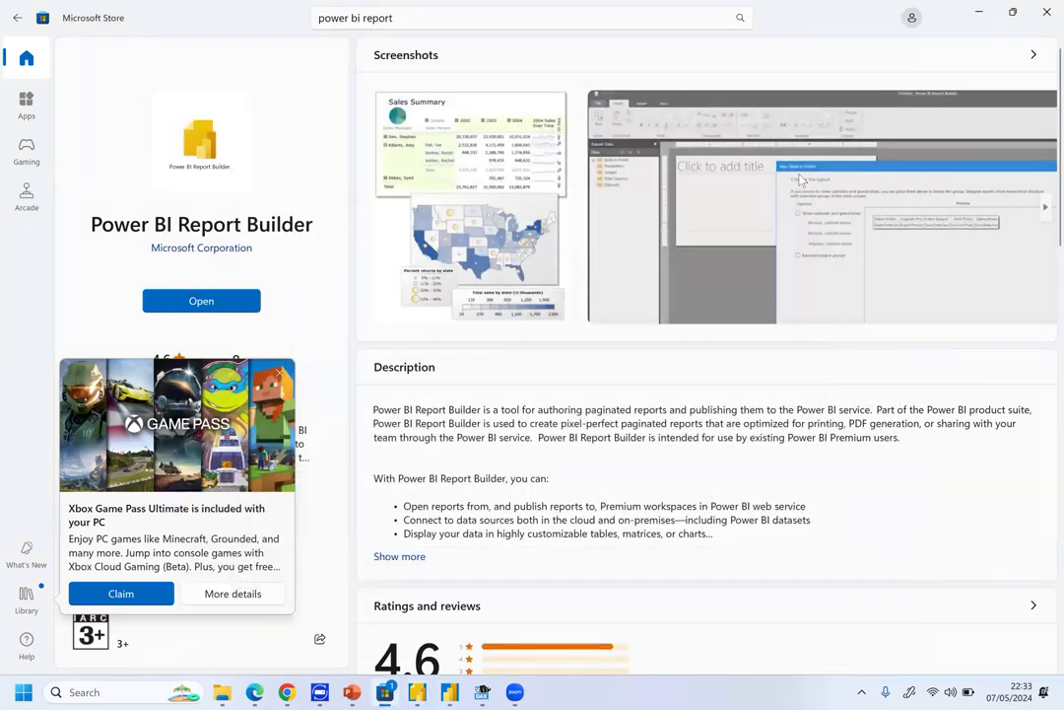
left_click(978, 12)
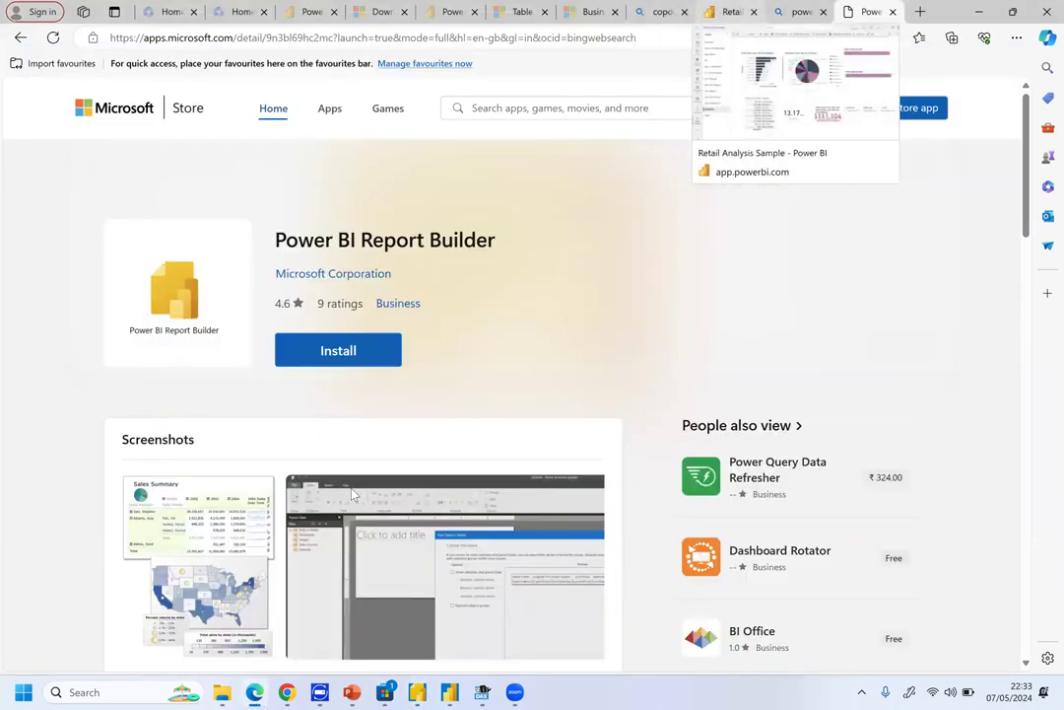
mouse_move(254, 693)
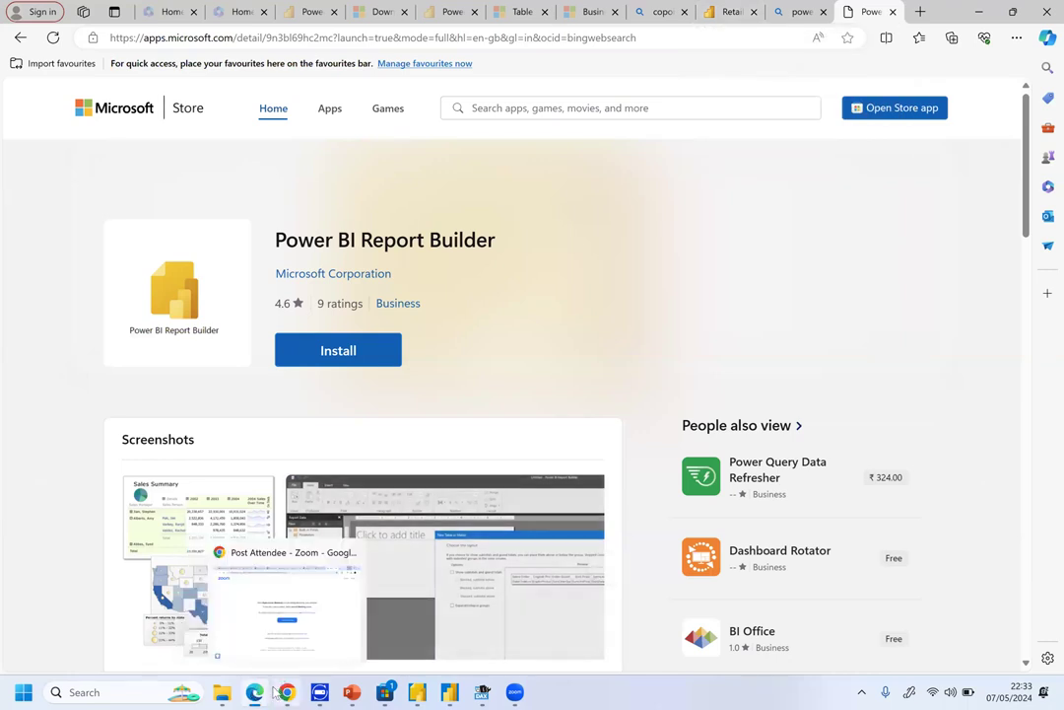
left_click(317, 658)
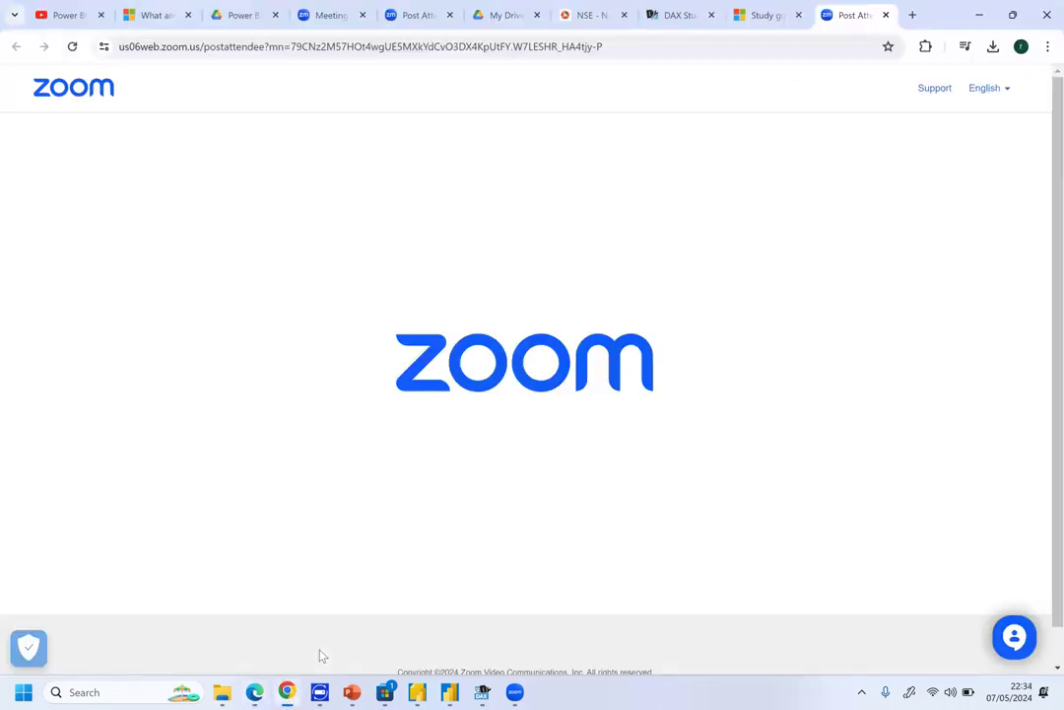
left_click(978, 15)
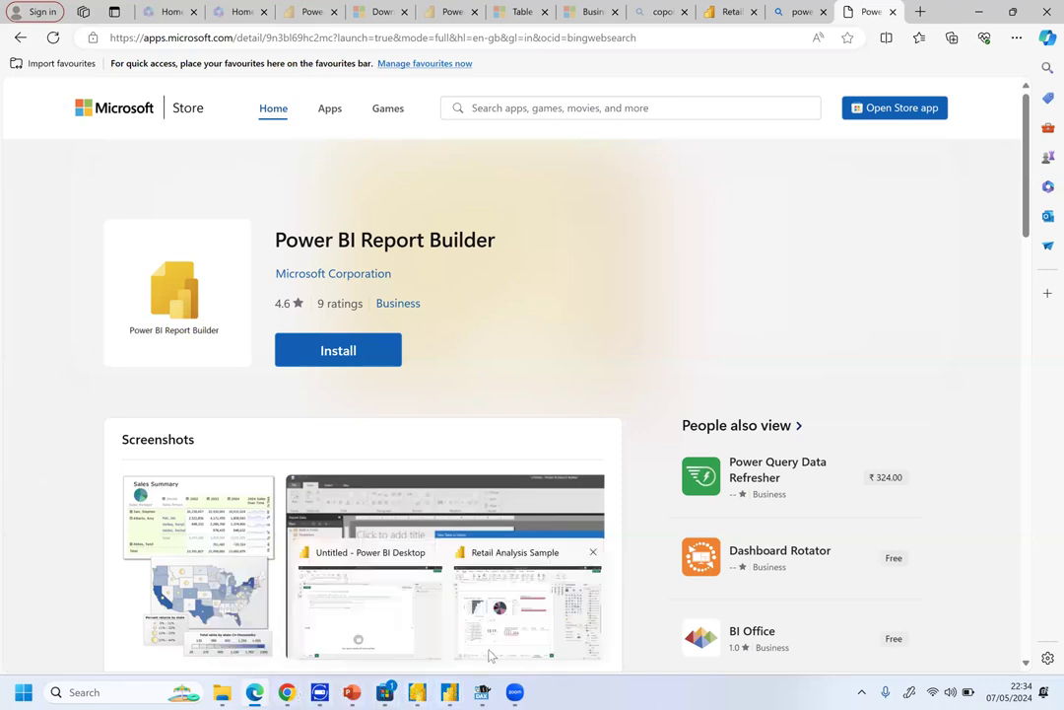
Switch to the Retail Analysis Sample in Power BI Desktop and open the Power BI service home page from the account details.
left_click(485, 652)
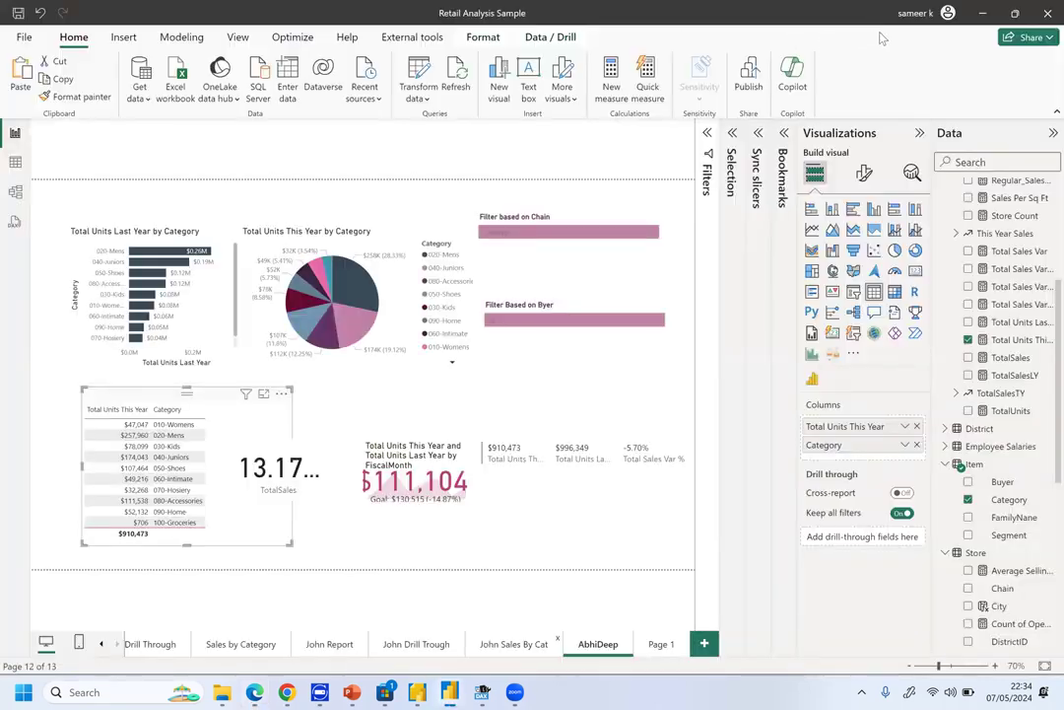
left_click(913, 20)
left_click(847, 131)
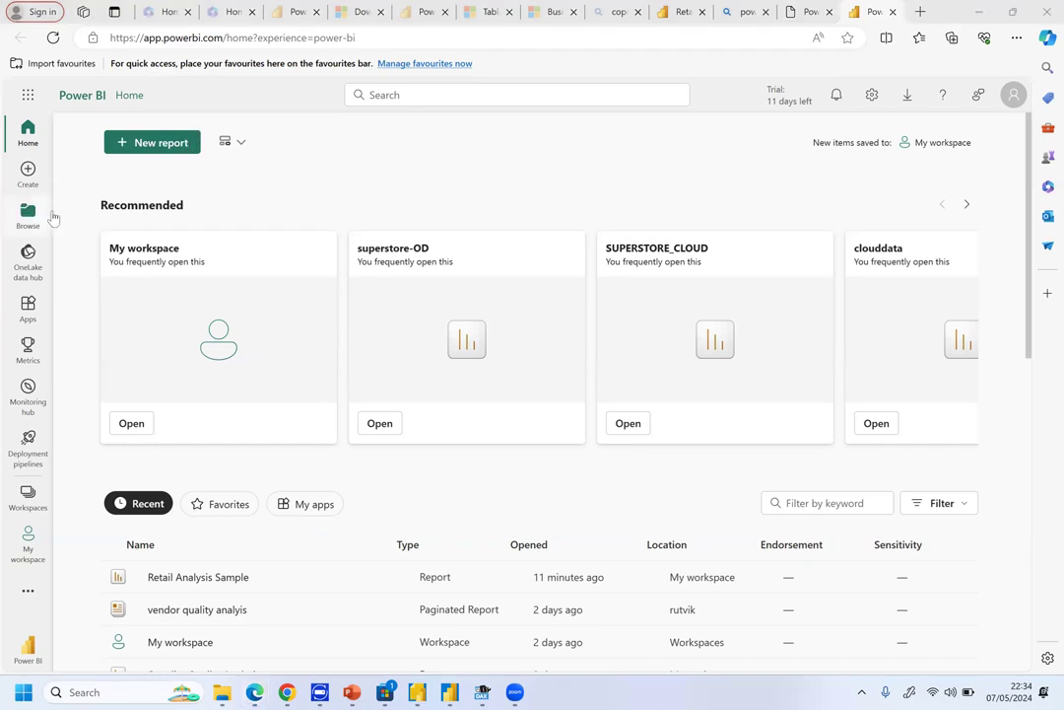
Open the first workspace listed under All and try to create a new paginated report from the OneLake data hub.
left_click(29, 498)
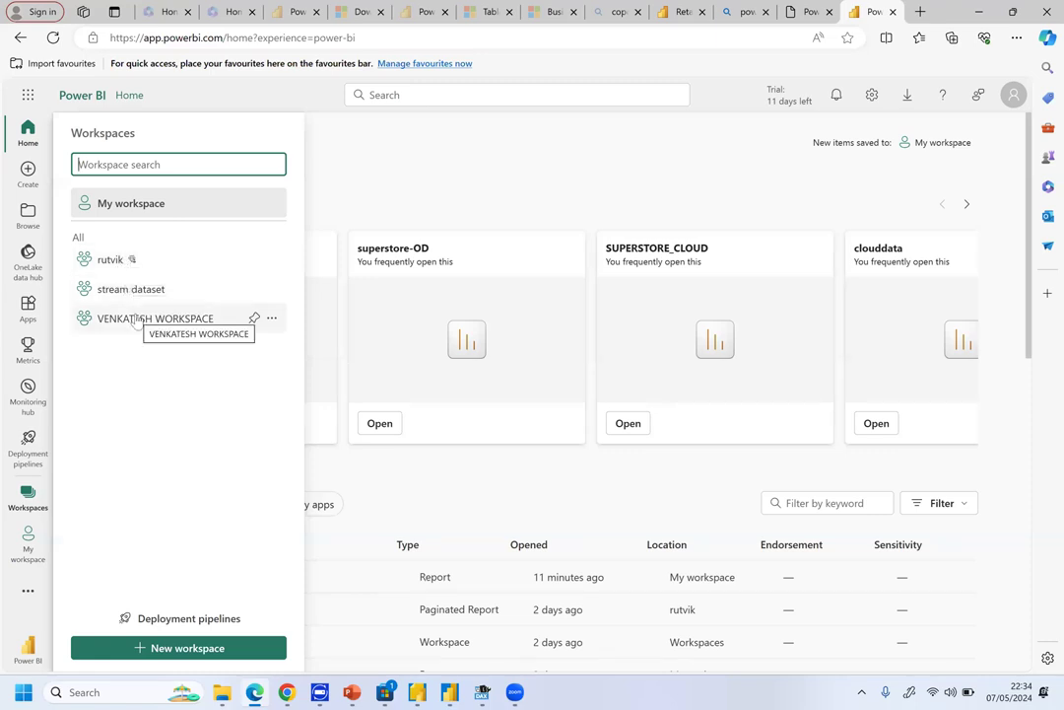
left_click(158, 269)
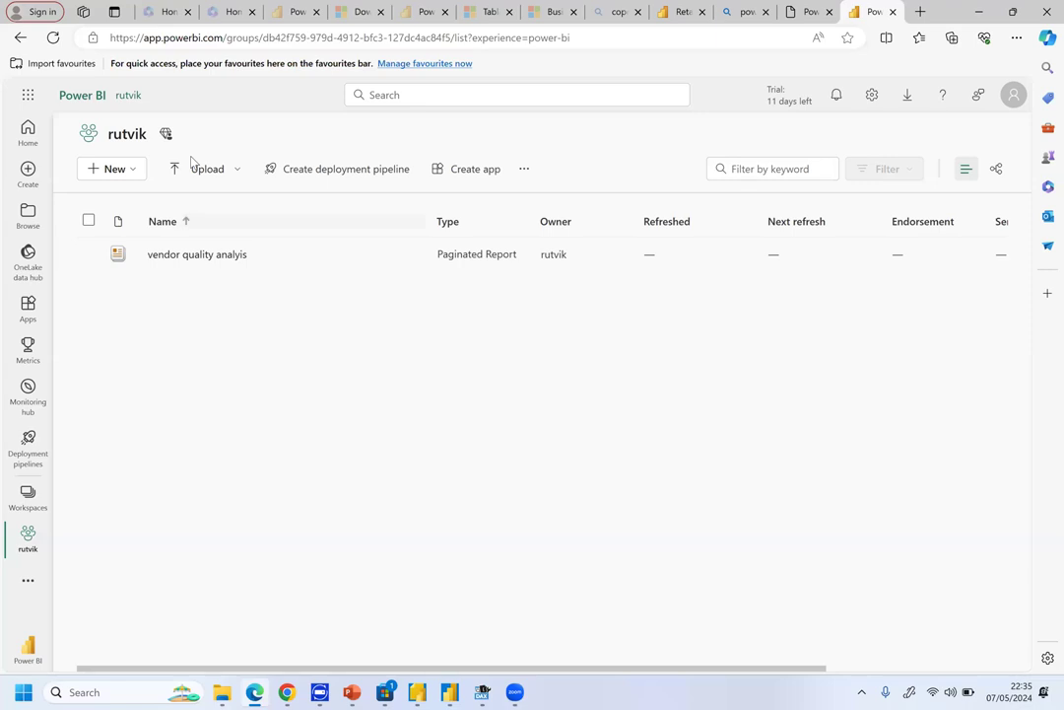
left_click(131, 173)
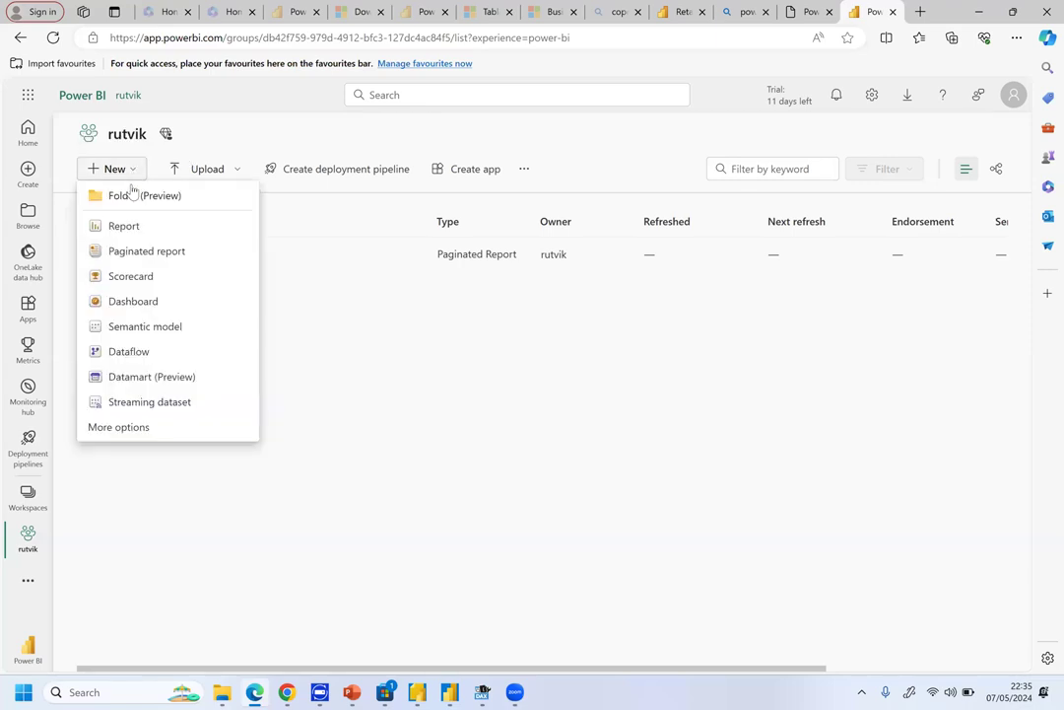
left_click(193, 254)
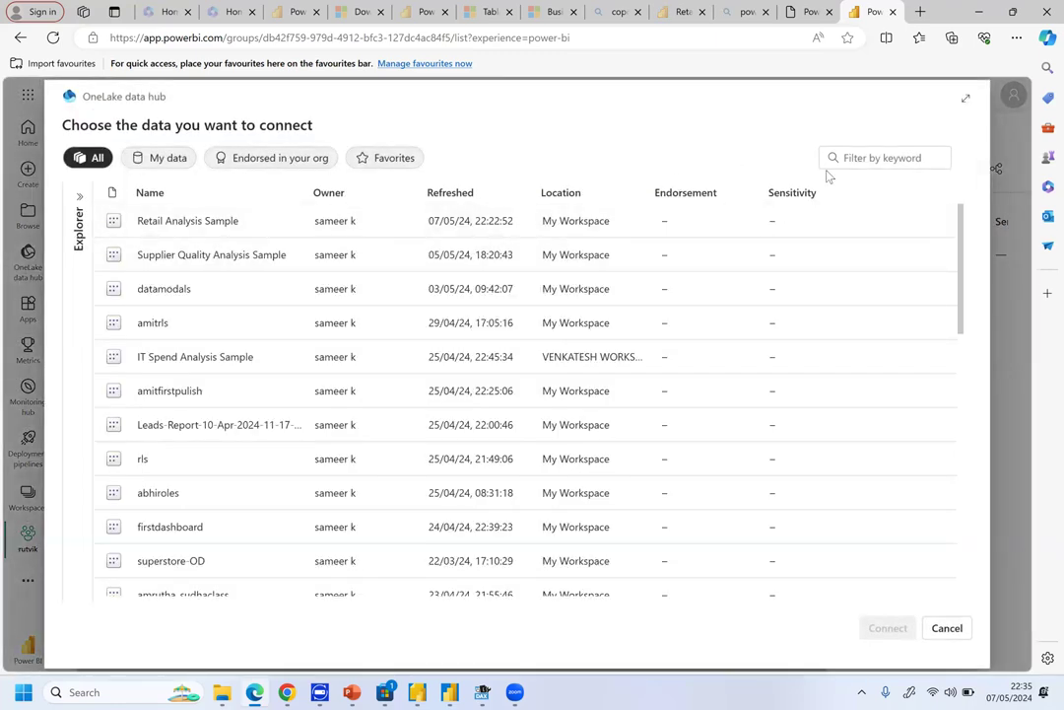
left_click(961, 631)
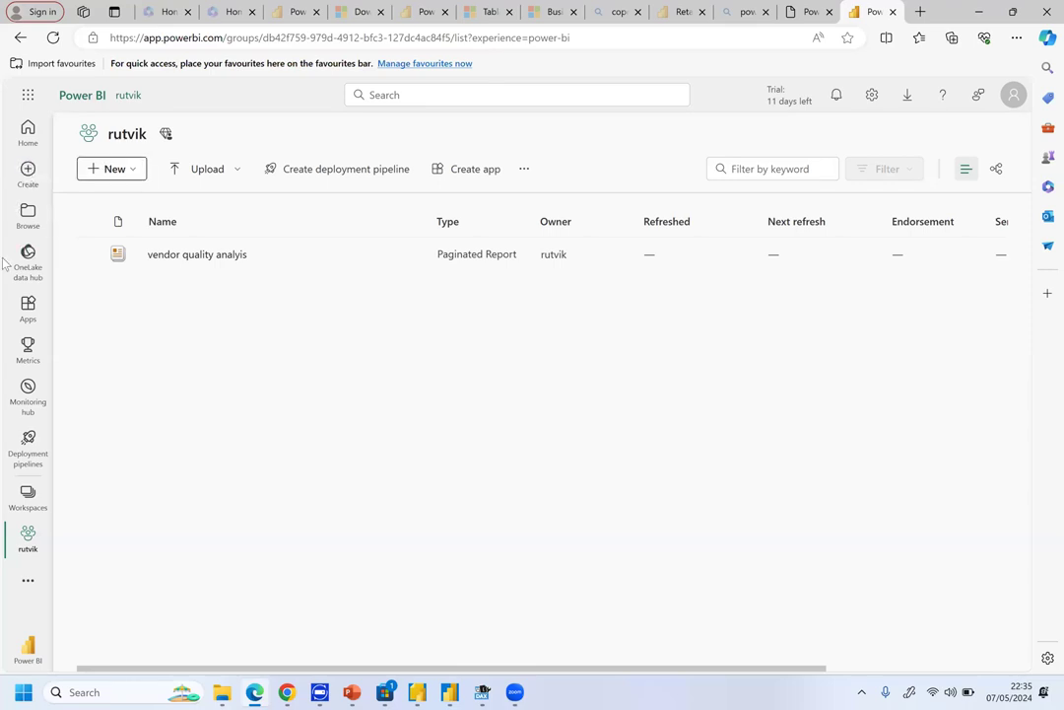
Apply the Premium per-user license to the third workspace listed under All, confirm the access change, and open that workspace.
left_click(27, 493)
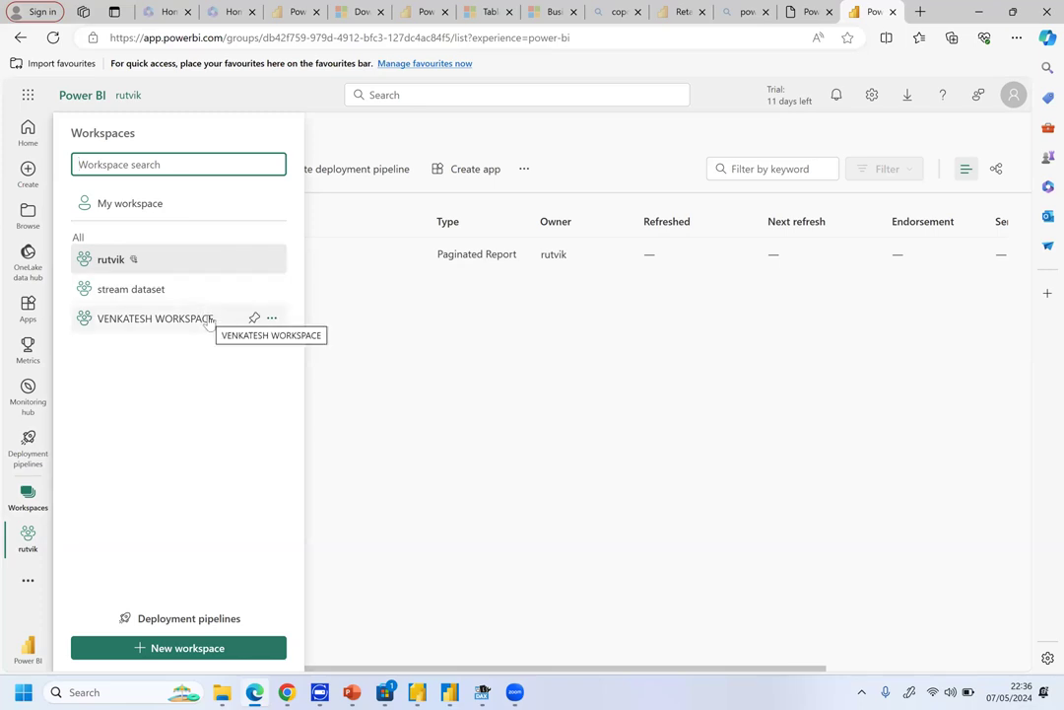
left_click(273, 322)
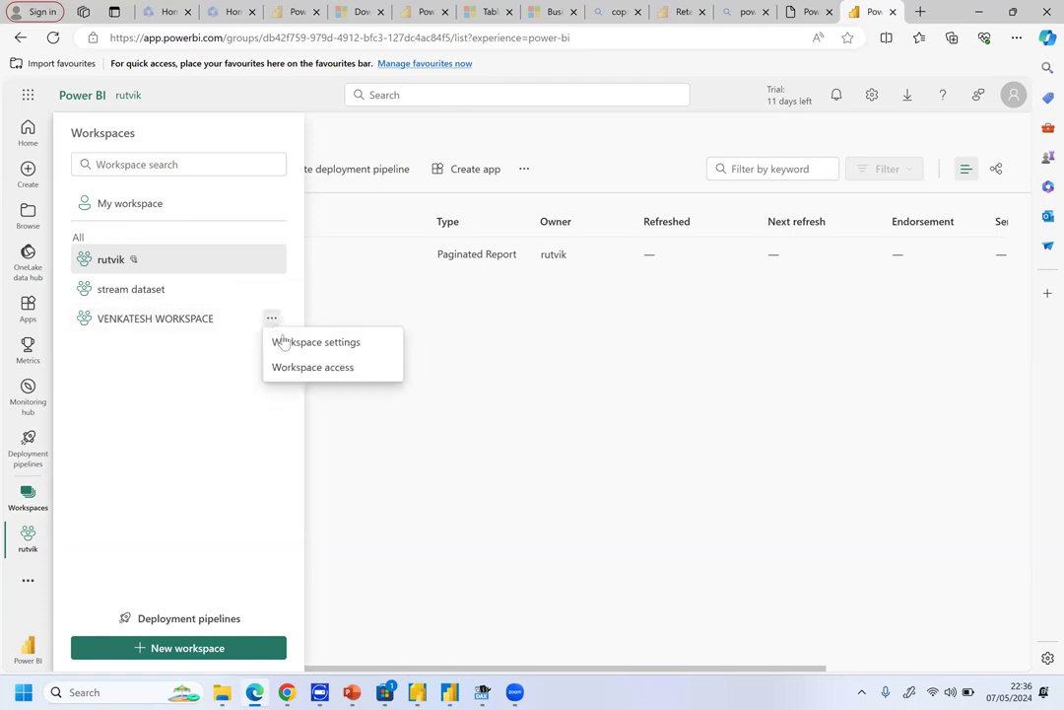
left_click(291, 345)
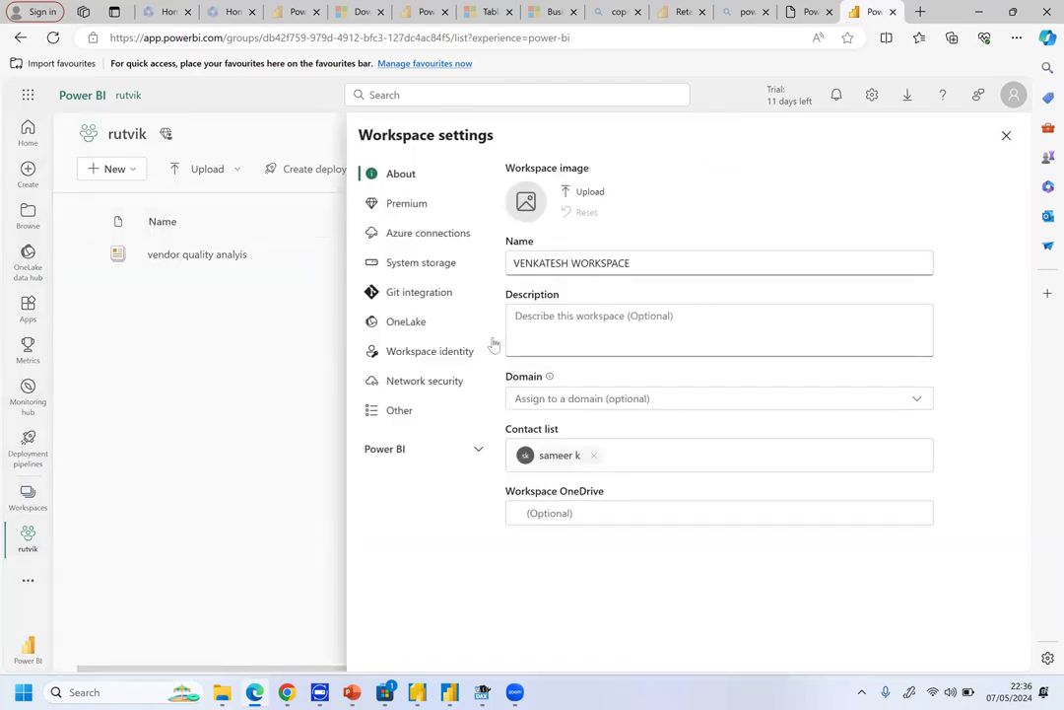
left_click(442, 216)
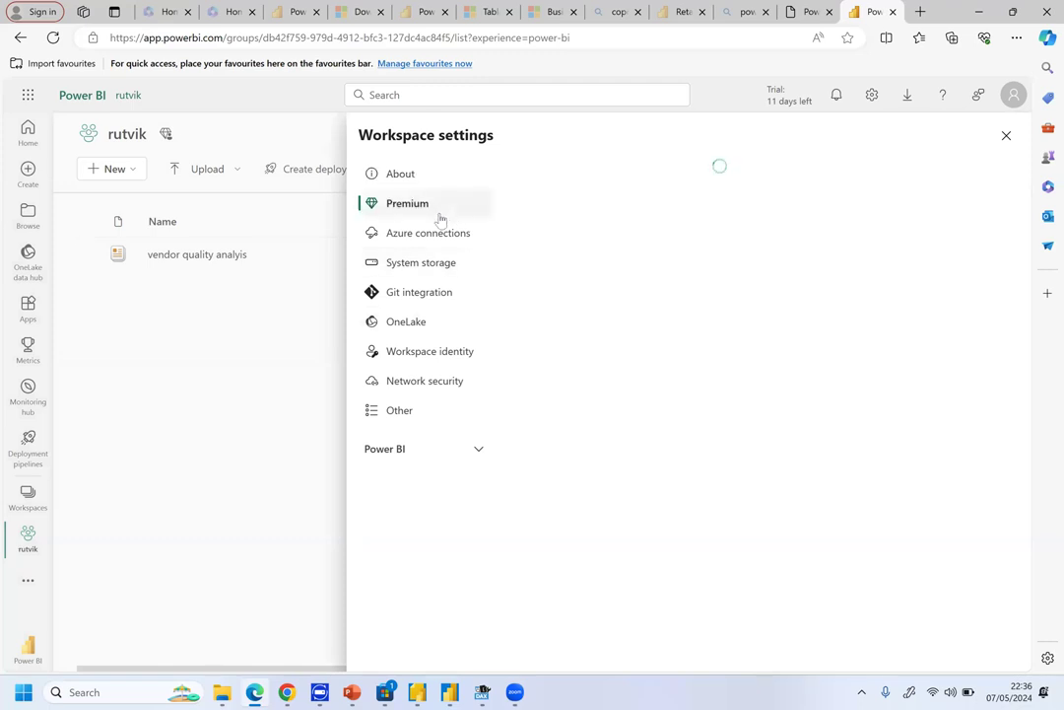
left_click(529, 281)
scroll(660, 585, "down", 3)
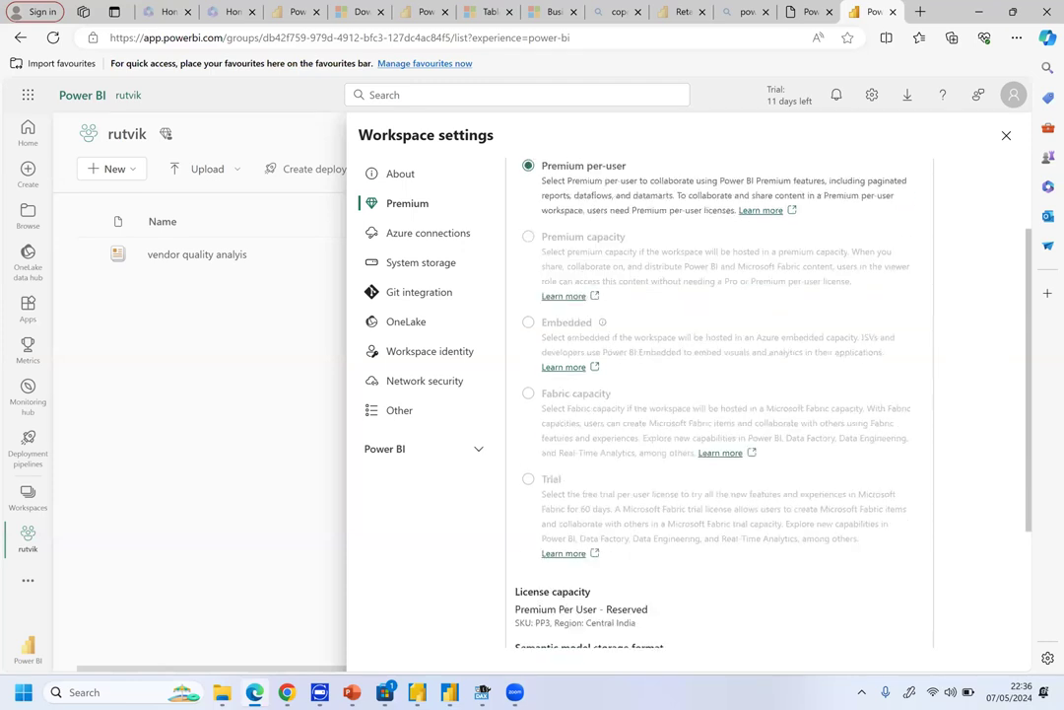
left_click(544, 579)
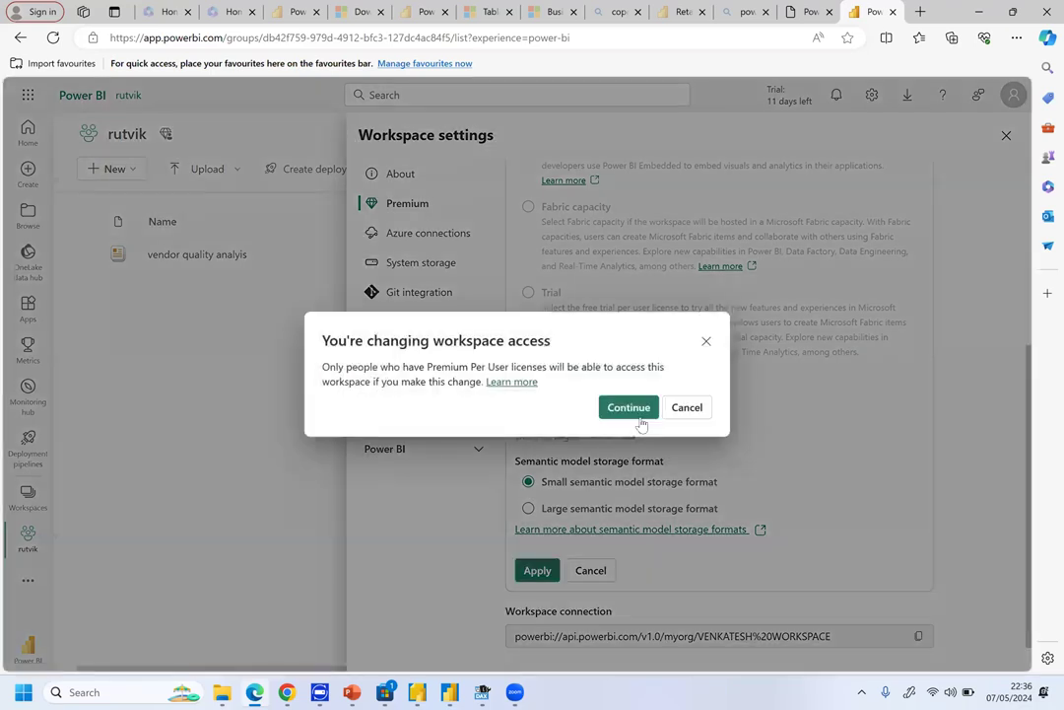
left_click(628, 407)
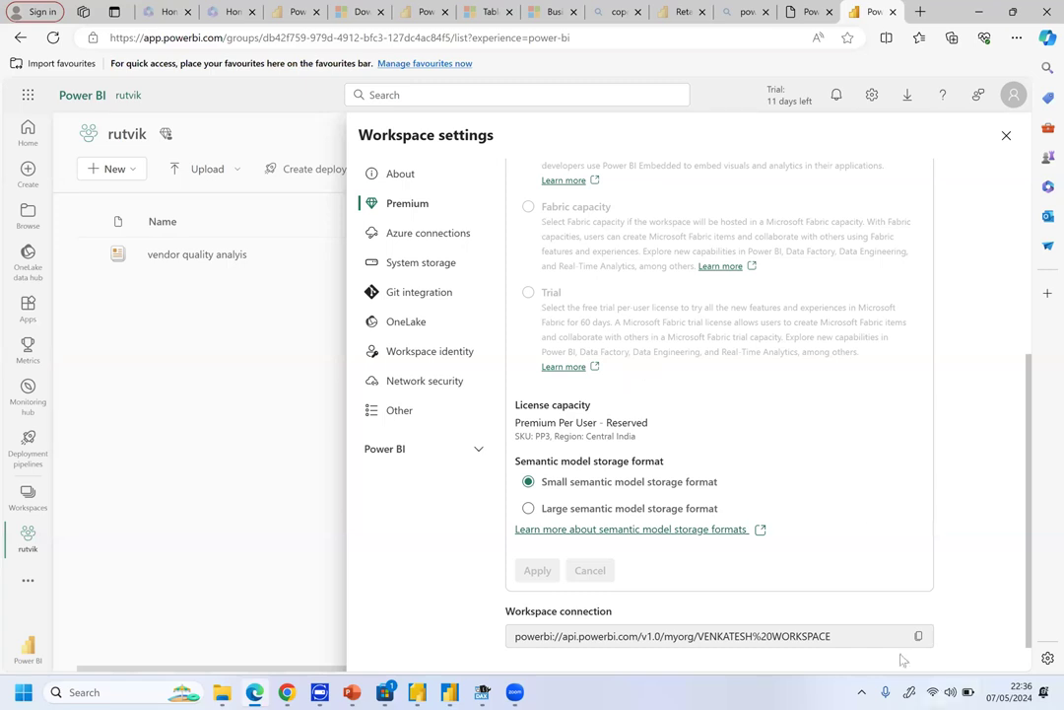
left_click(290, 485)
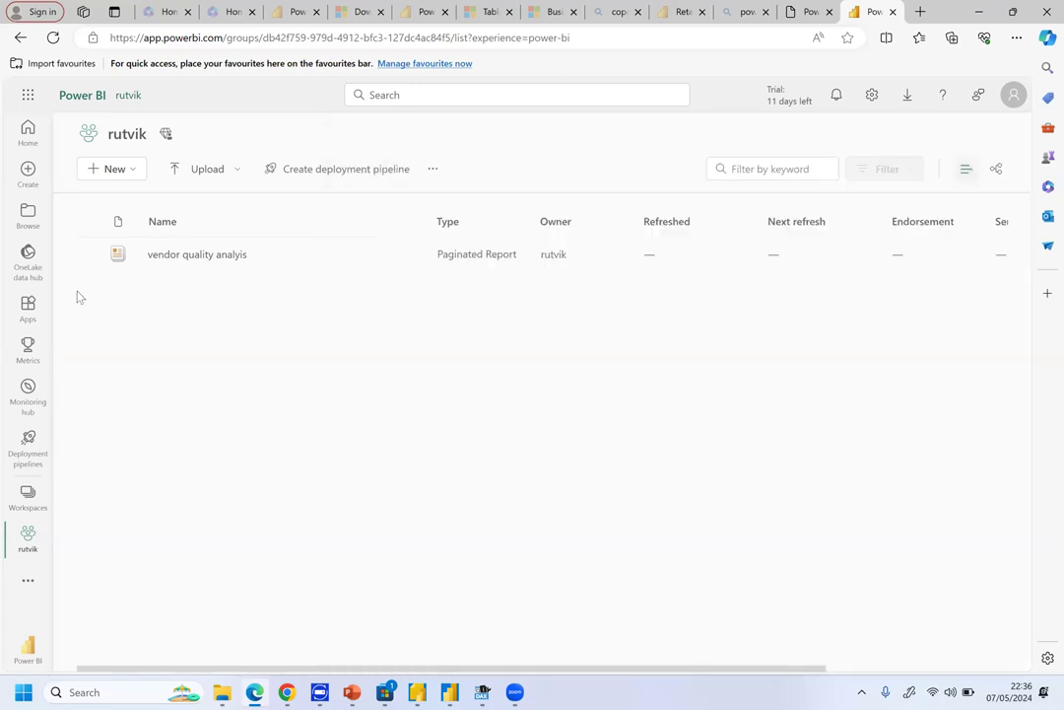
left_click(28, 499)
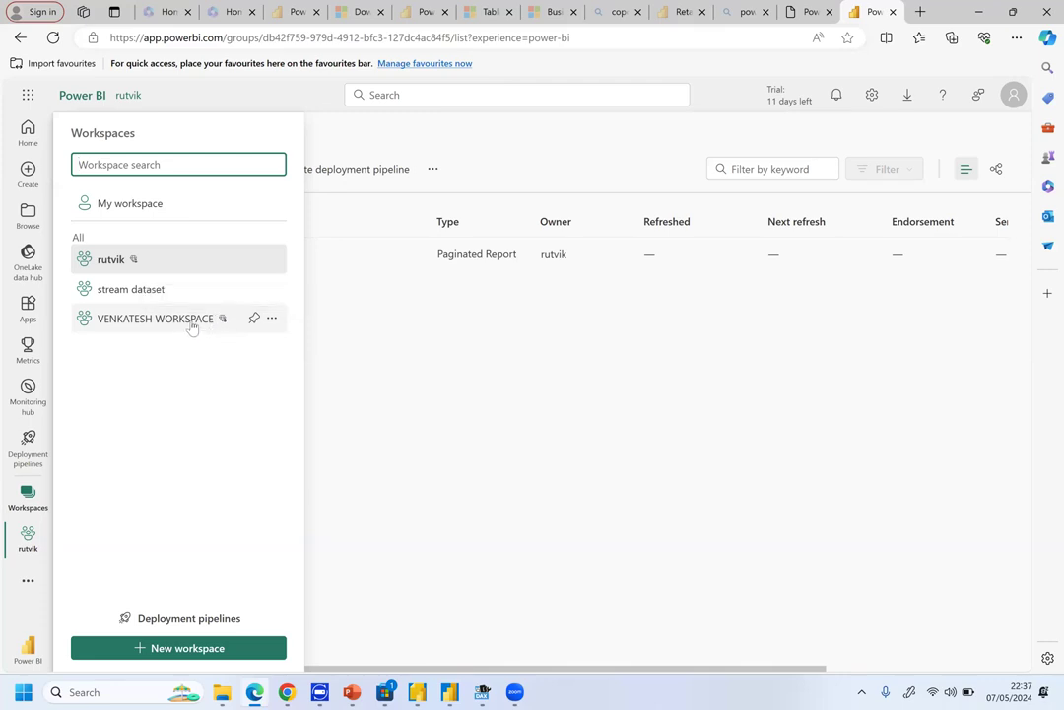
left_click(192, 325)
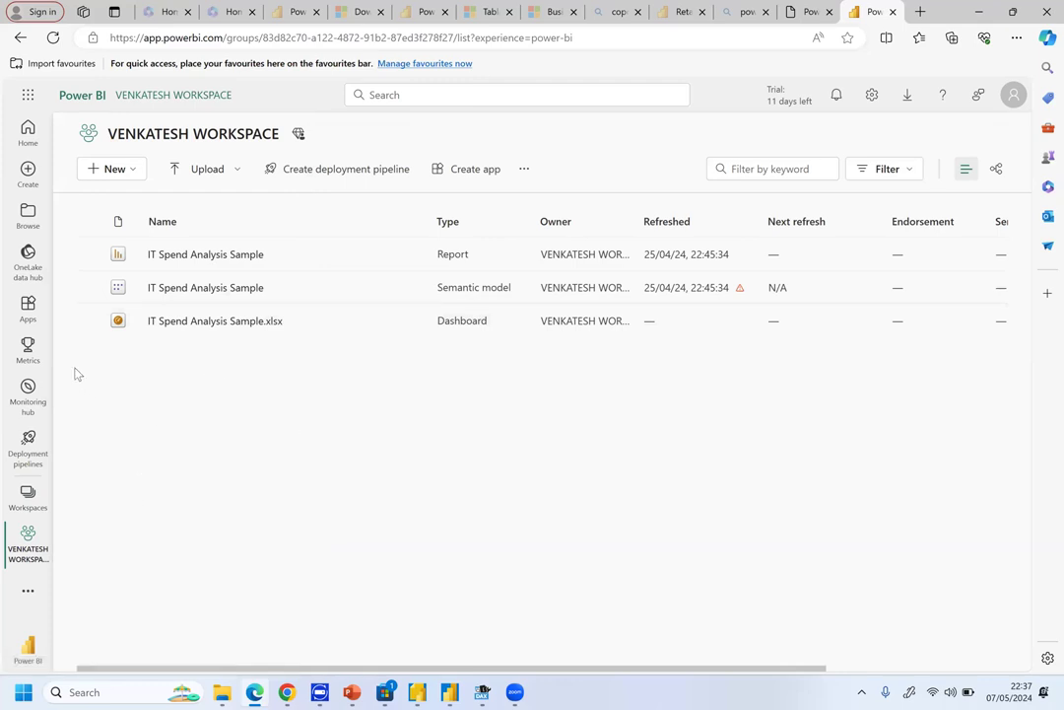
Open the Supplier Quality Analysis Sample from the sample reports in the Power BI Learning center.
left_click(26, 591)
left_click(98, 592)
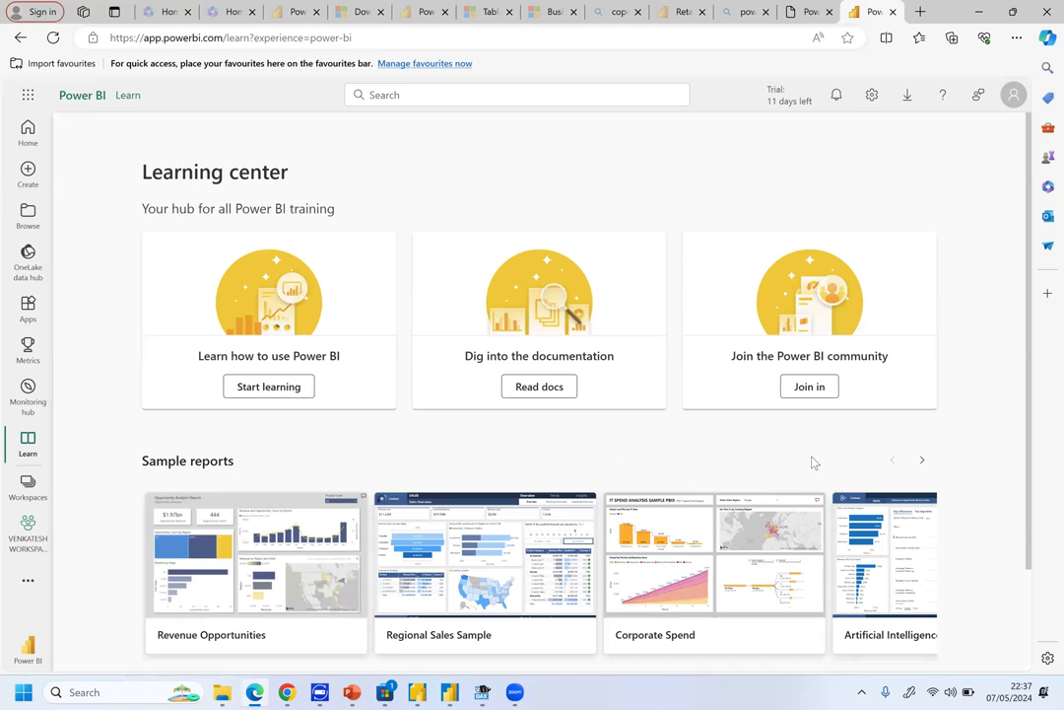
left_click(922, 461)
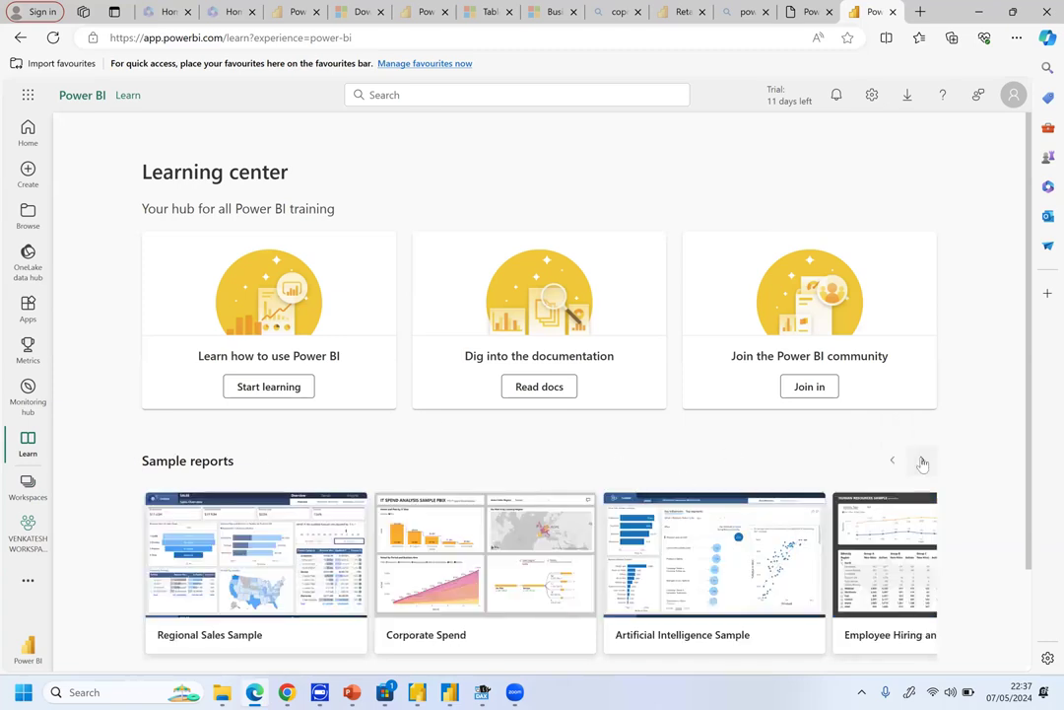
left_click(922, 461)
left_click(922, 461)
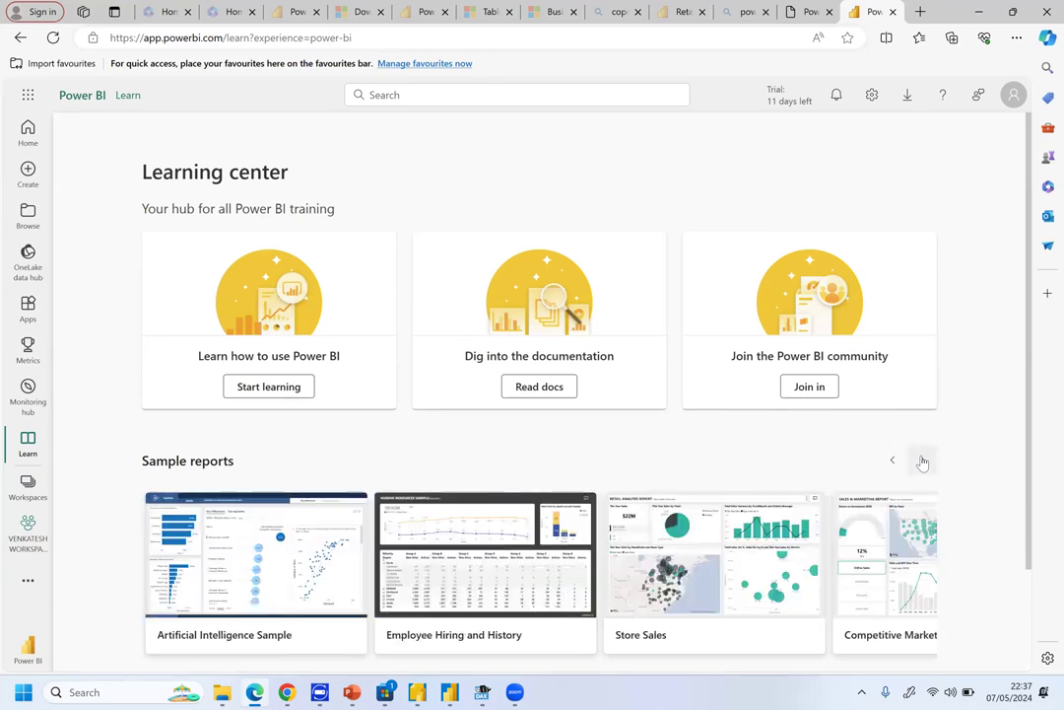
left_click(922, 461)
left_click(922, 461)
left_click(922, 461)
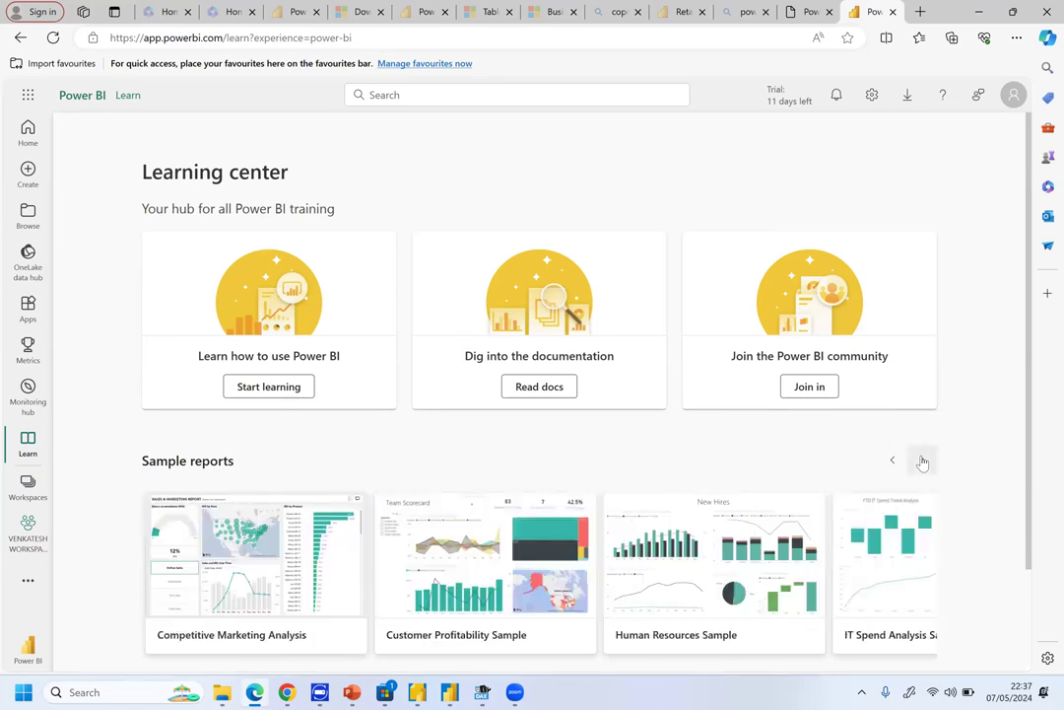
left_click(923, 461)
left_click(922, 461)
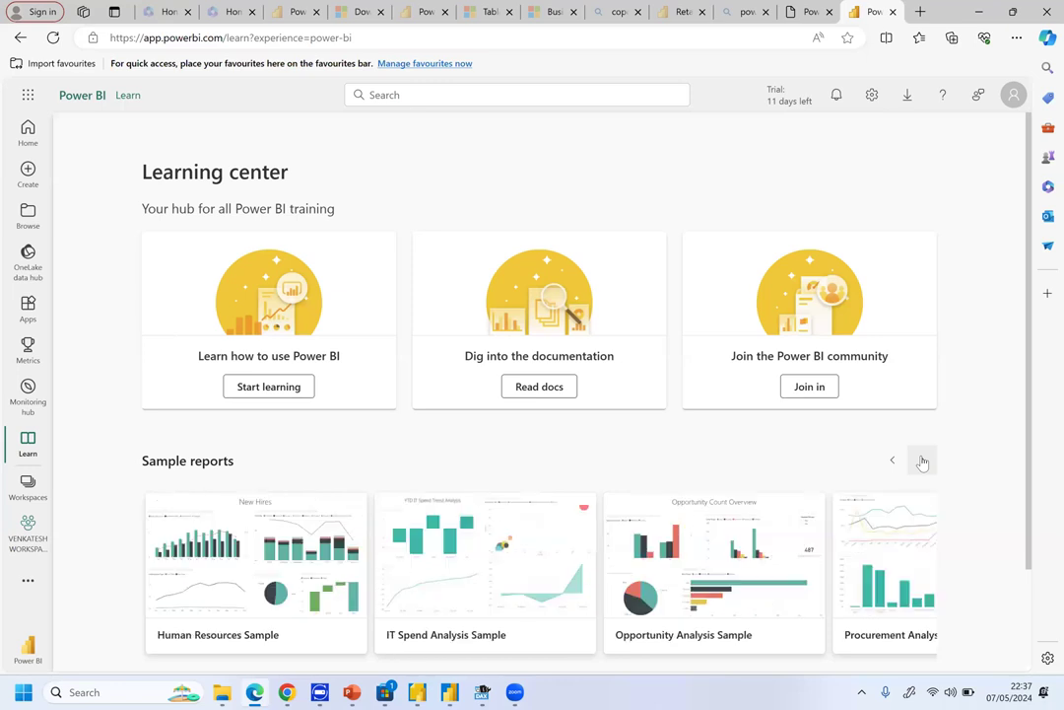
left_click(922, 461)
left_click(923, 461)
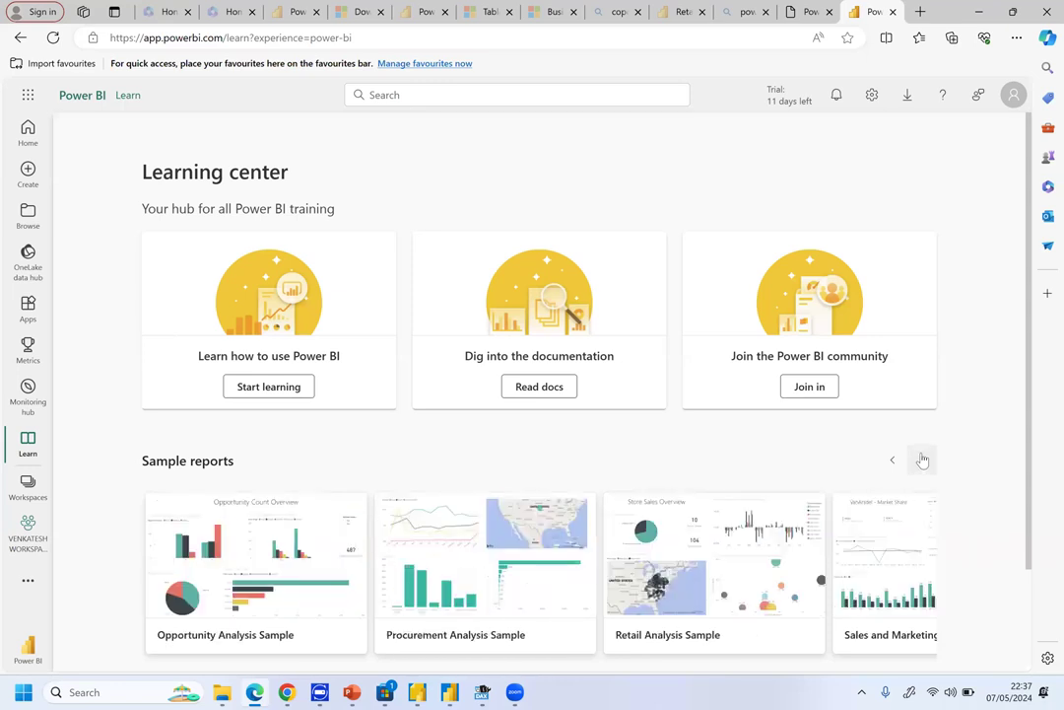
left_click(923, 462)
left_click(922, 462)
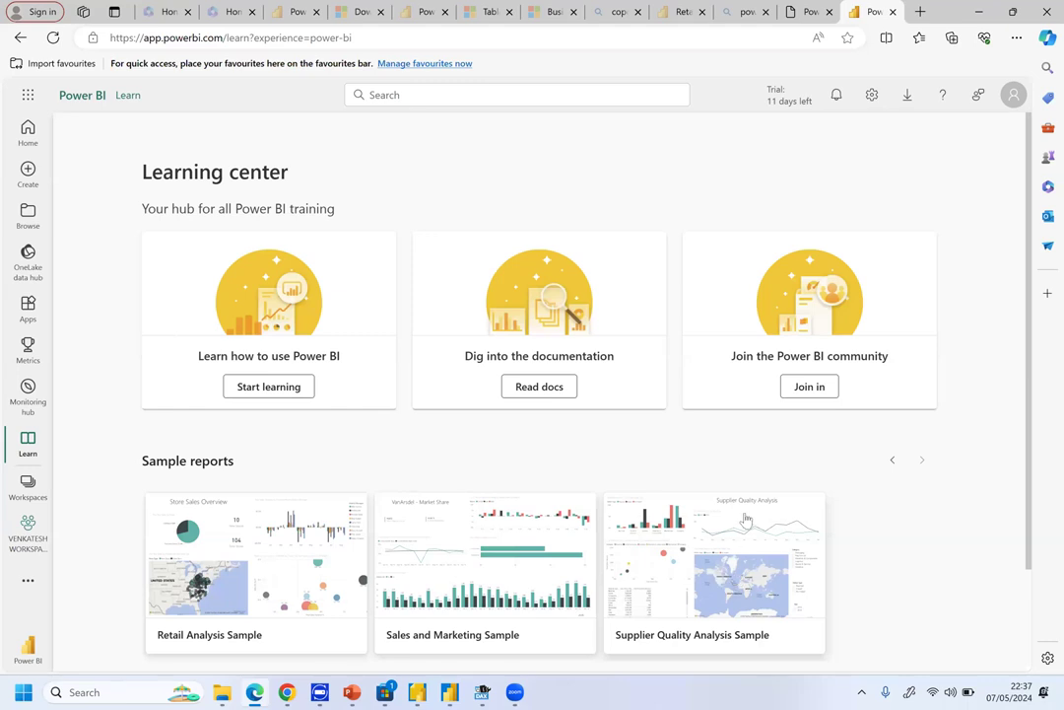
left_click(716, 588)
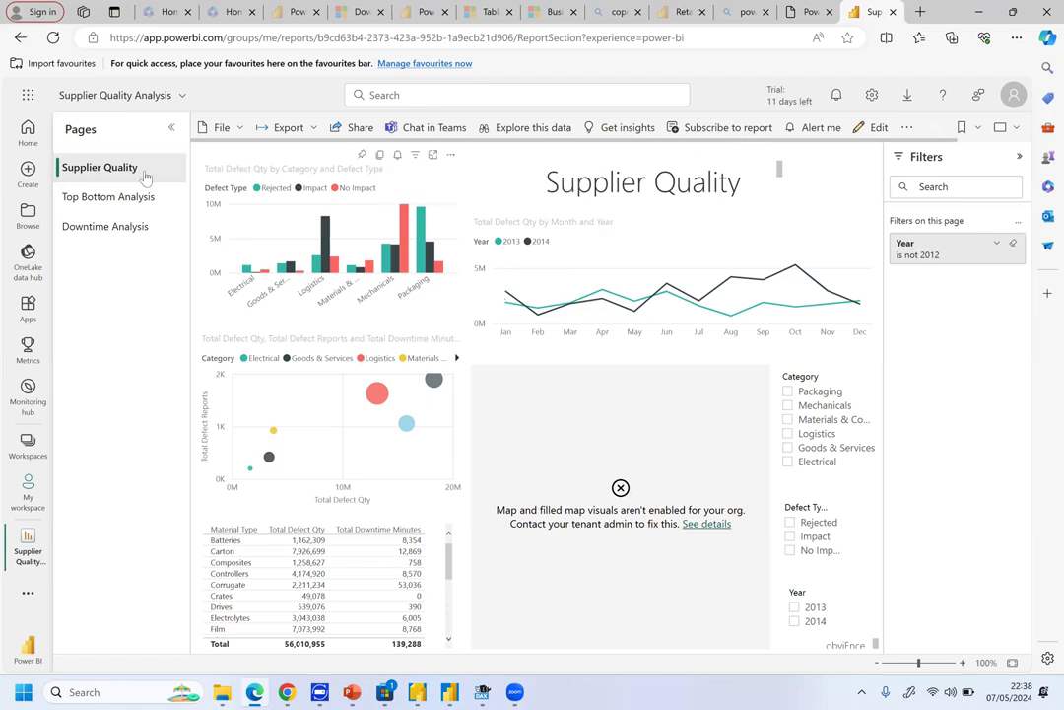
Open the report's Top Bottom Analysis page and examine the full length of its vendor table.
left_click(125, 199)
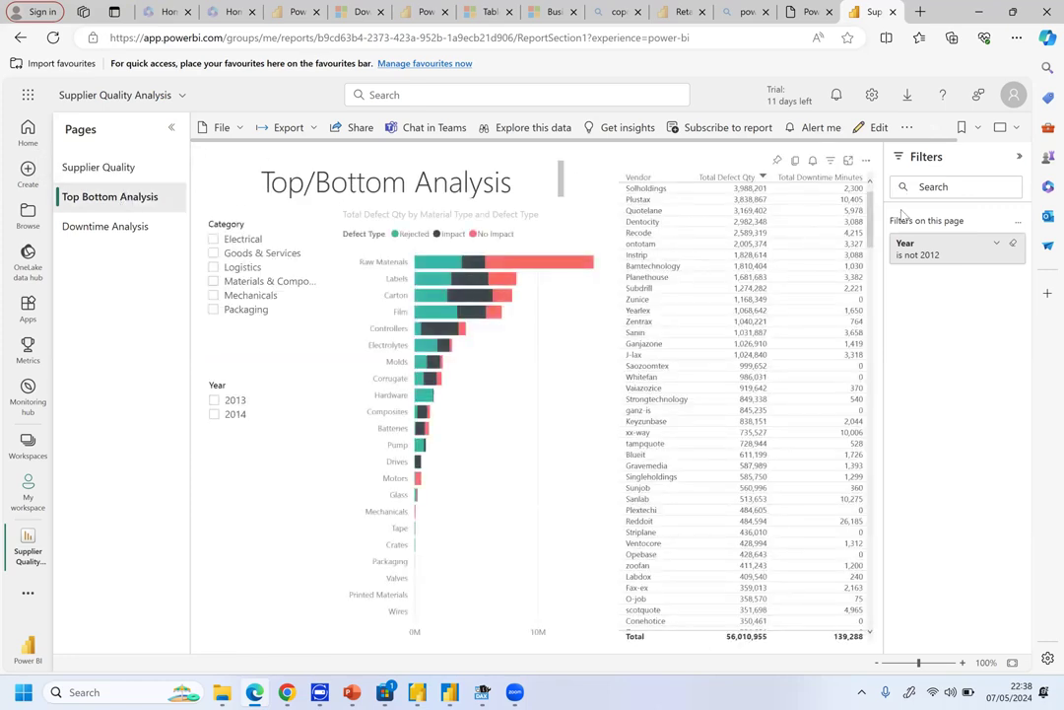
left_click_drag(872, 212, 866, 395)
scroll(866, 394, "down", 15)
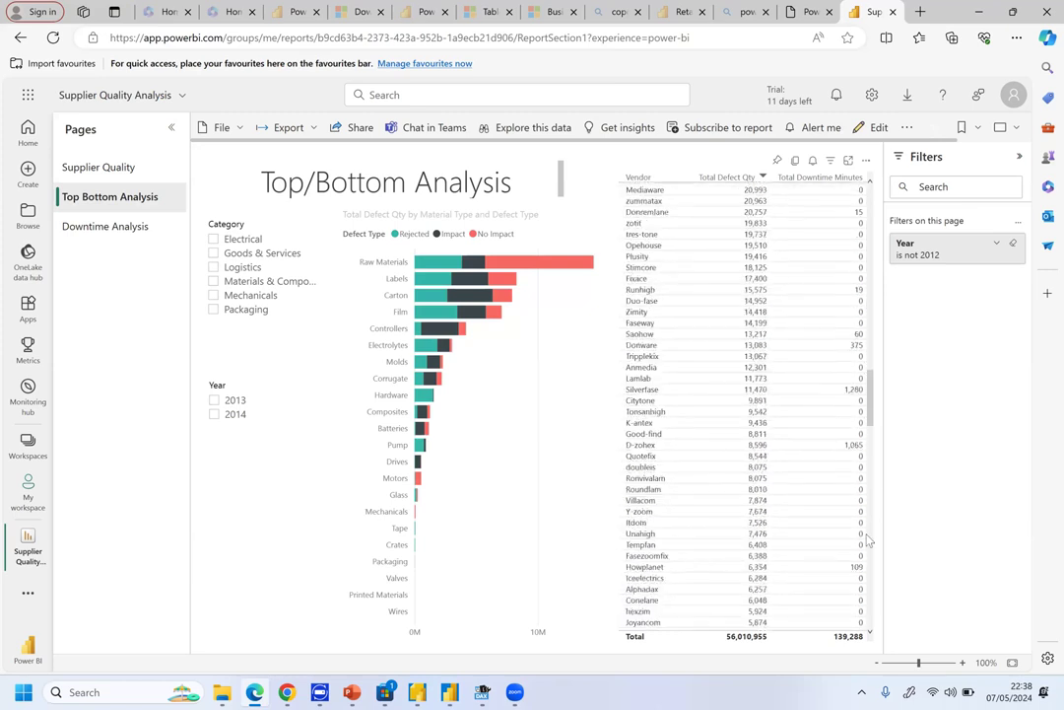
scroll(871, 463, "up", 15)
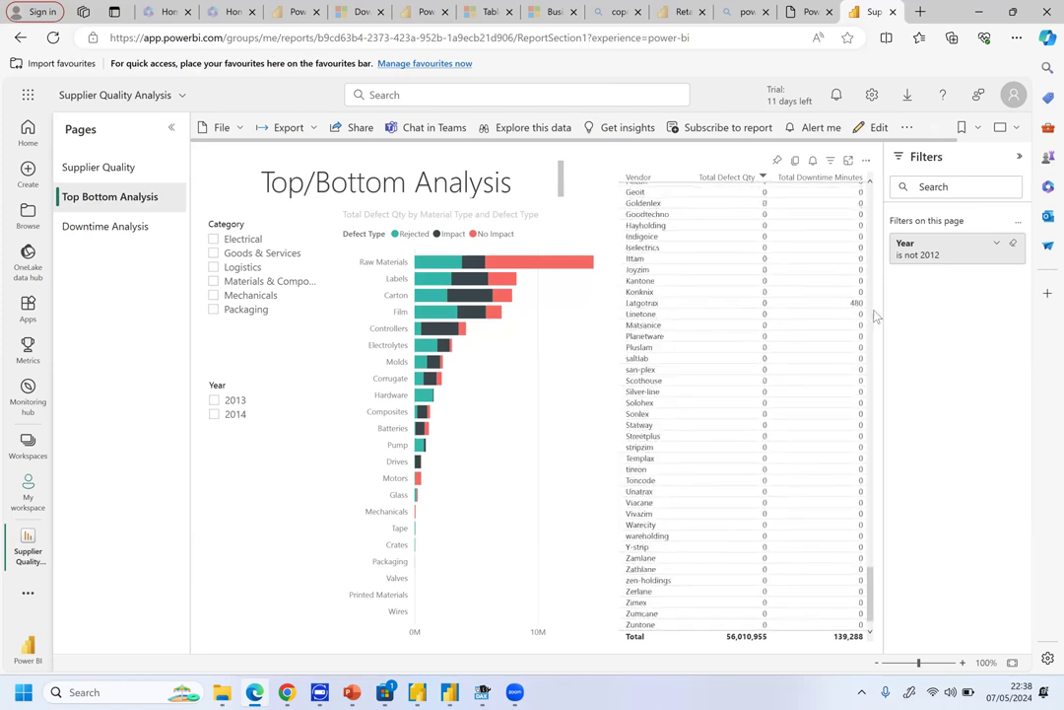
scroll(871, 187, "up", 10)
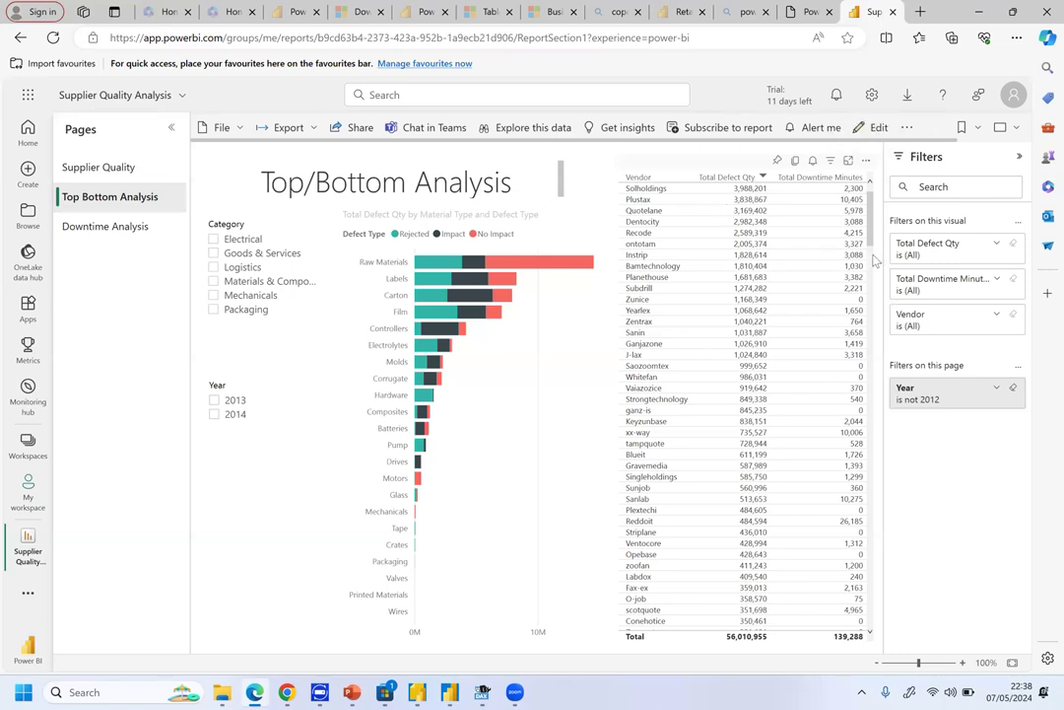
scroll(871, 254, "down", 15)
scroll(871, 250, "down", 2)
scroll(650, 191, "up", 17)
scroll(867, 394, "down", 10)
scroll(861, 582, "down", 15)
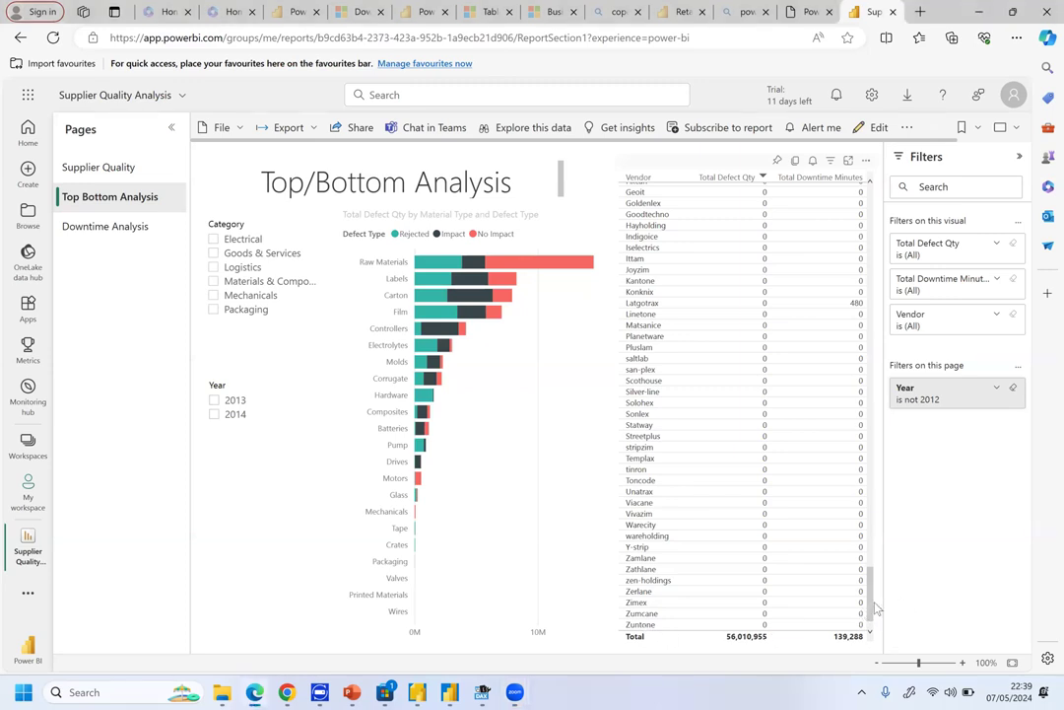
left_click_drag(872, 608, 891, 163)
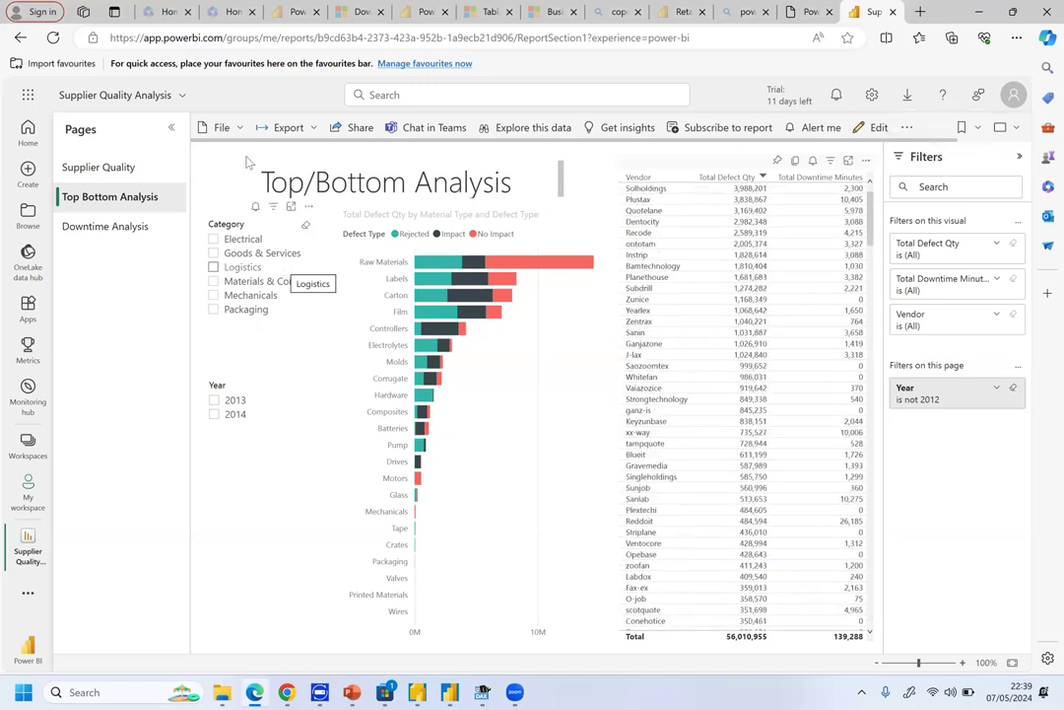
Preview the Top Bottom Analysis page for printing in portrait and landscape layouts, and cancel the print.
left_click(234, 131)
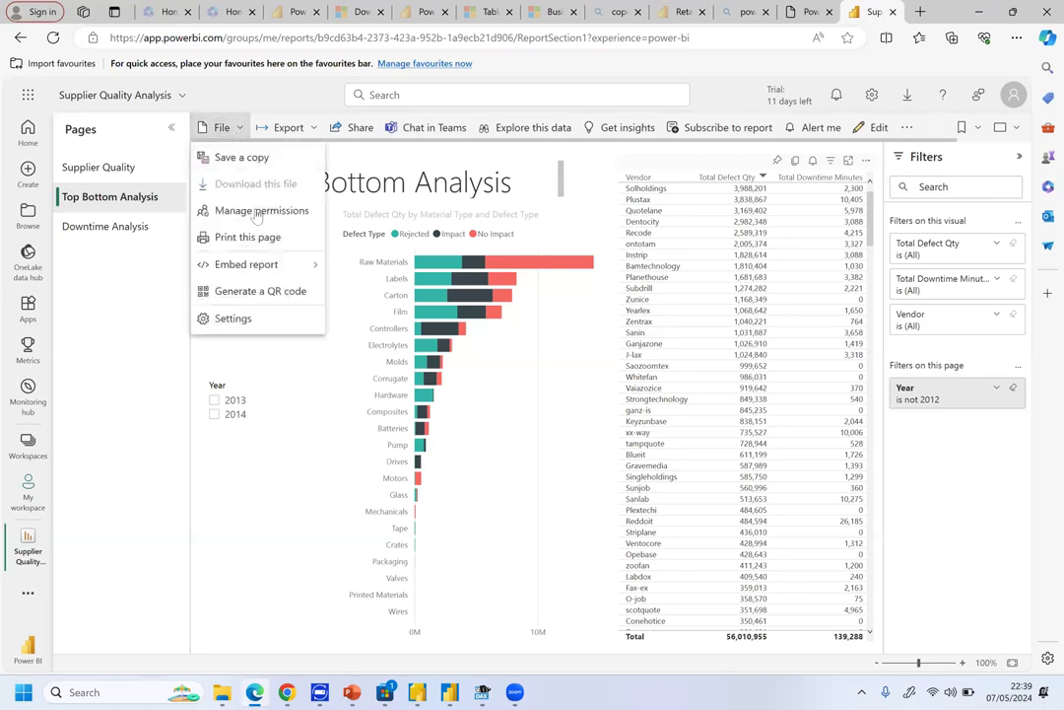
left_click(260, 239)
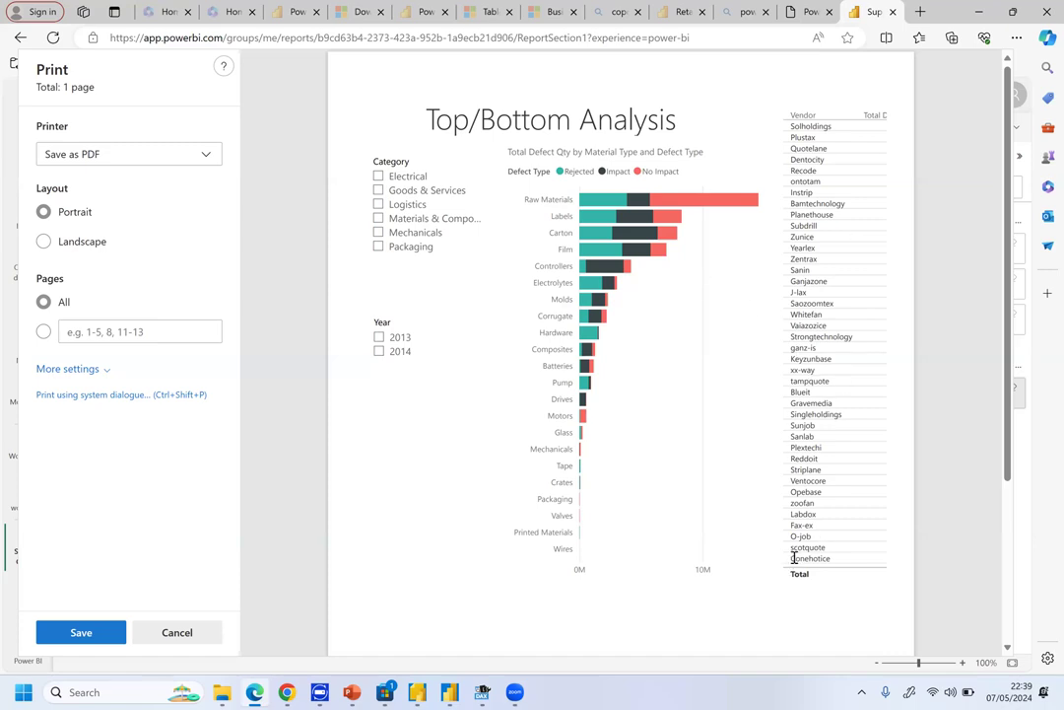
left_click_drag(793, 557, 836, 570)
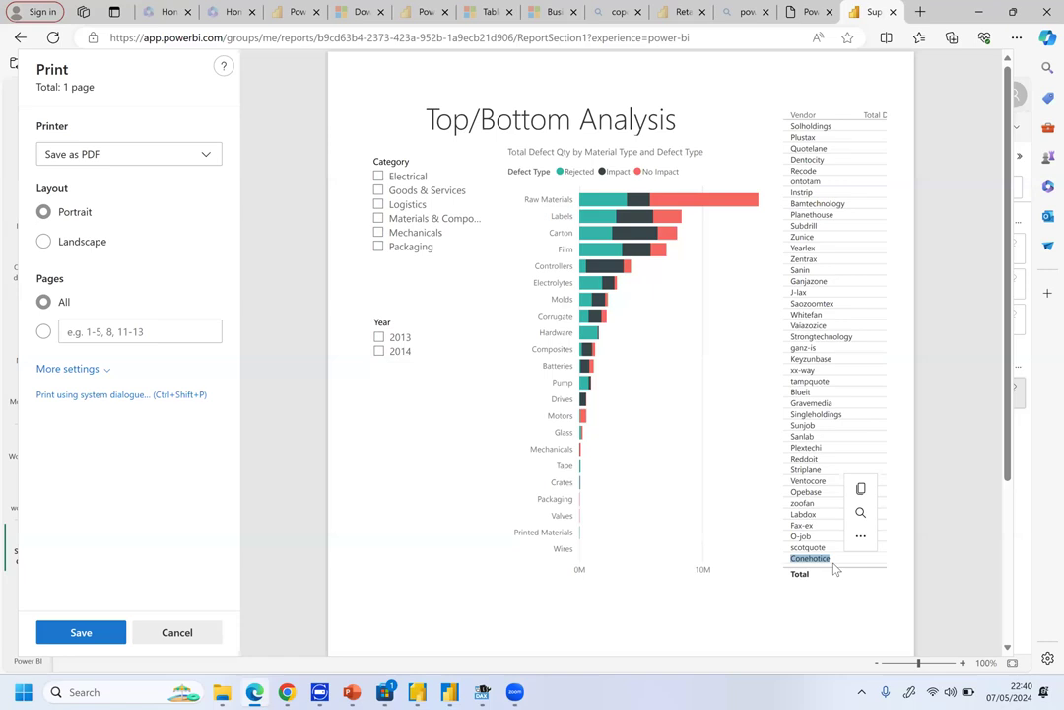
left_click(44, 243)
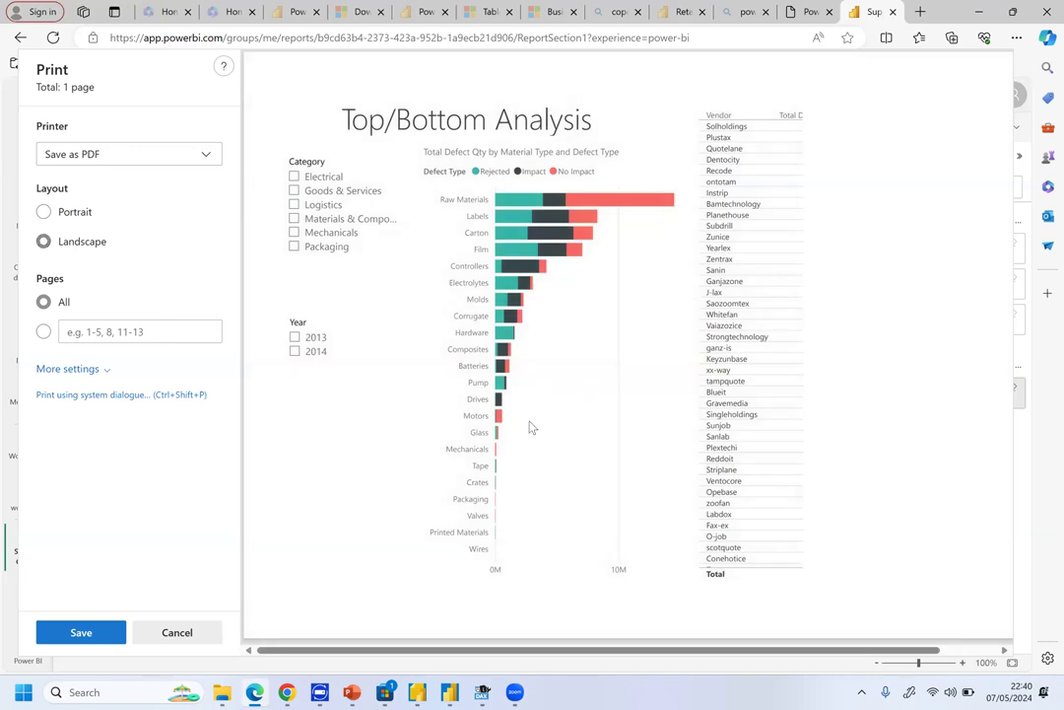
left_click(177, 632)
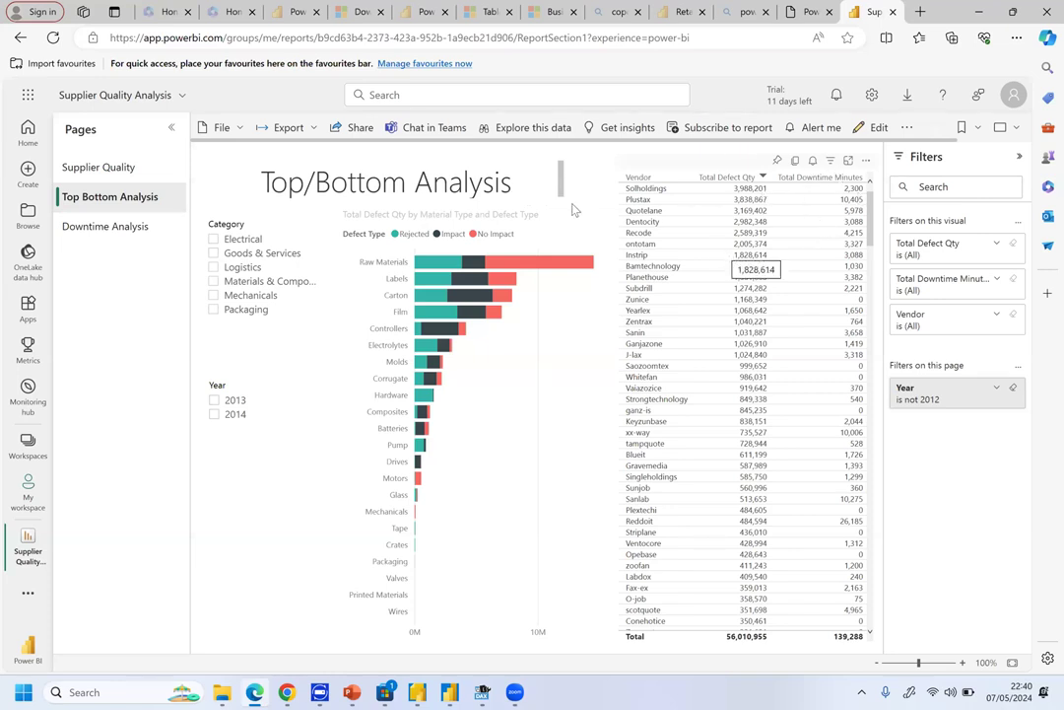
Preview the printout of the Top Bottom Analysis page again in landscape layout and leave the print dialog.
left_click(222, 127)
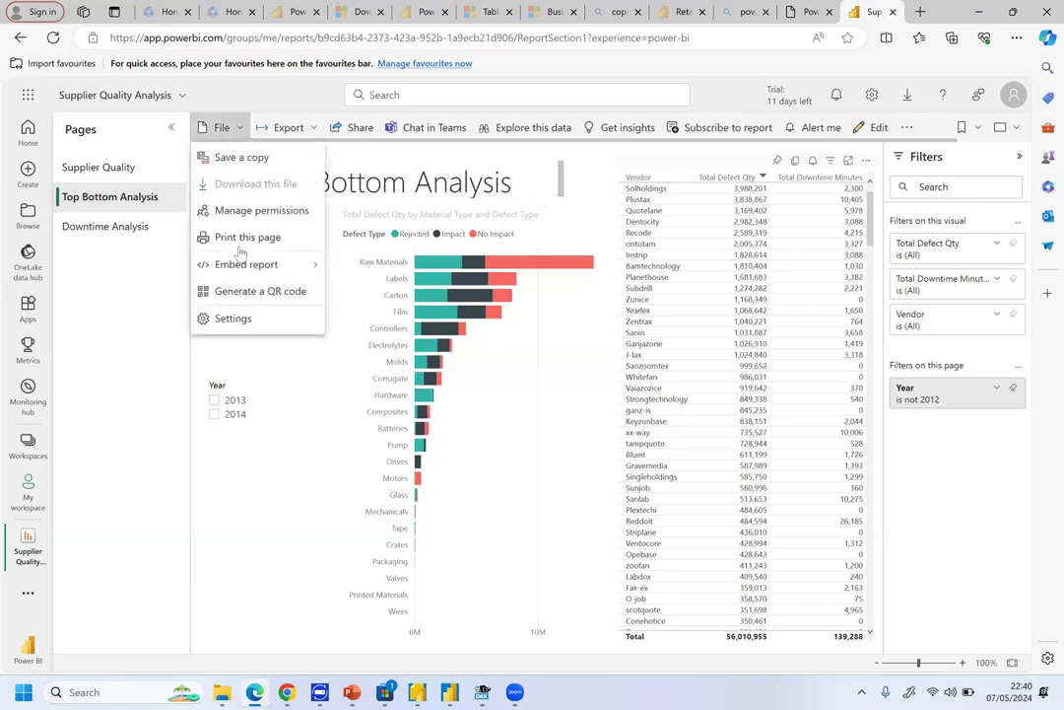
left_click(249, 237)
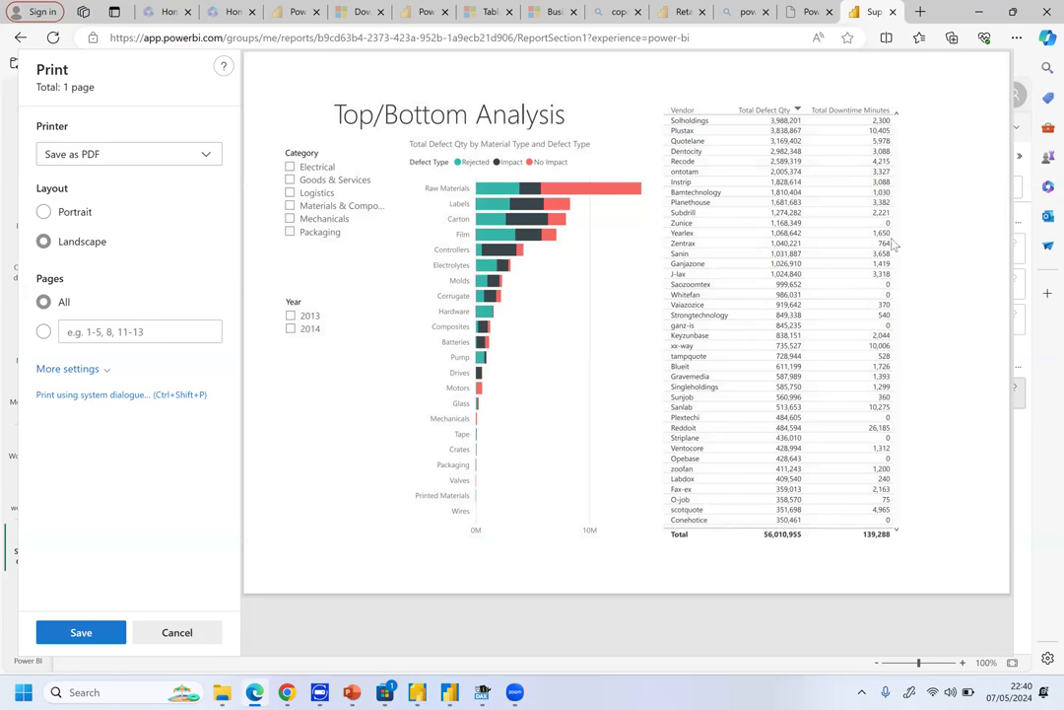
key("Escape")
Review the vendor table from its first to its last row and return to its beginning.
scroll(868, 234, "down", 15)
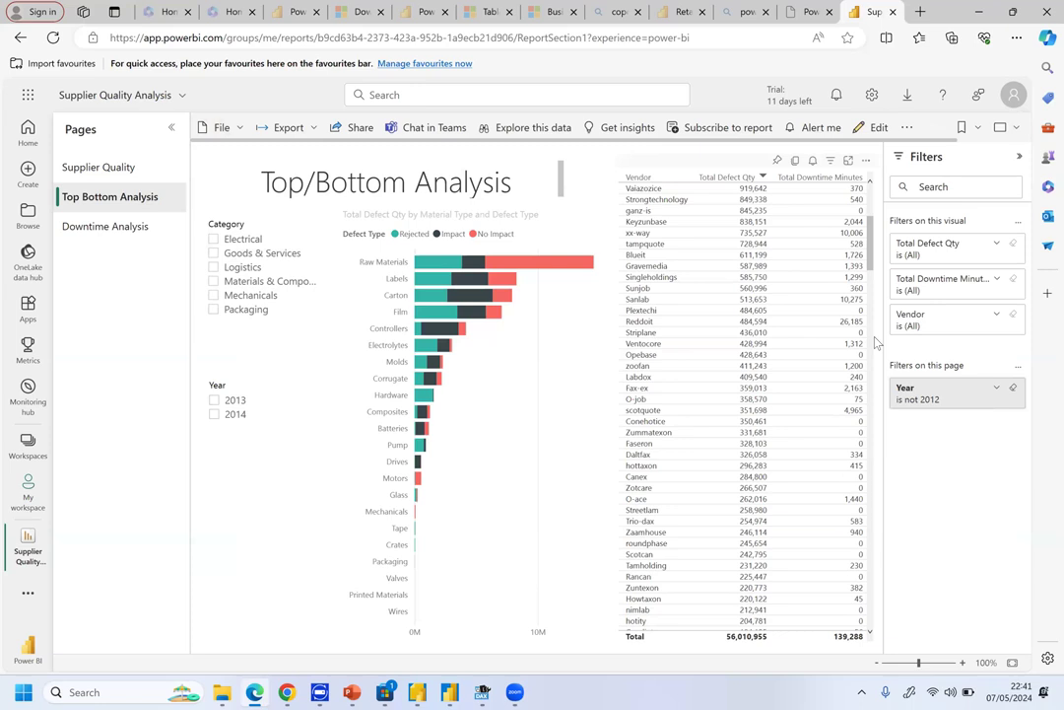
scroll(874, 375, "down", 15)
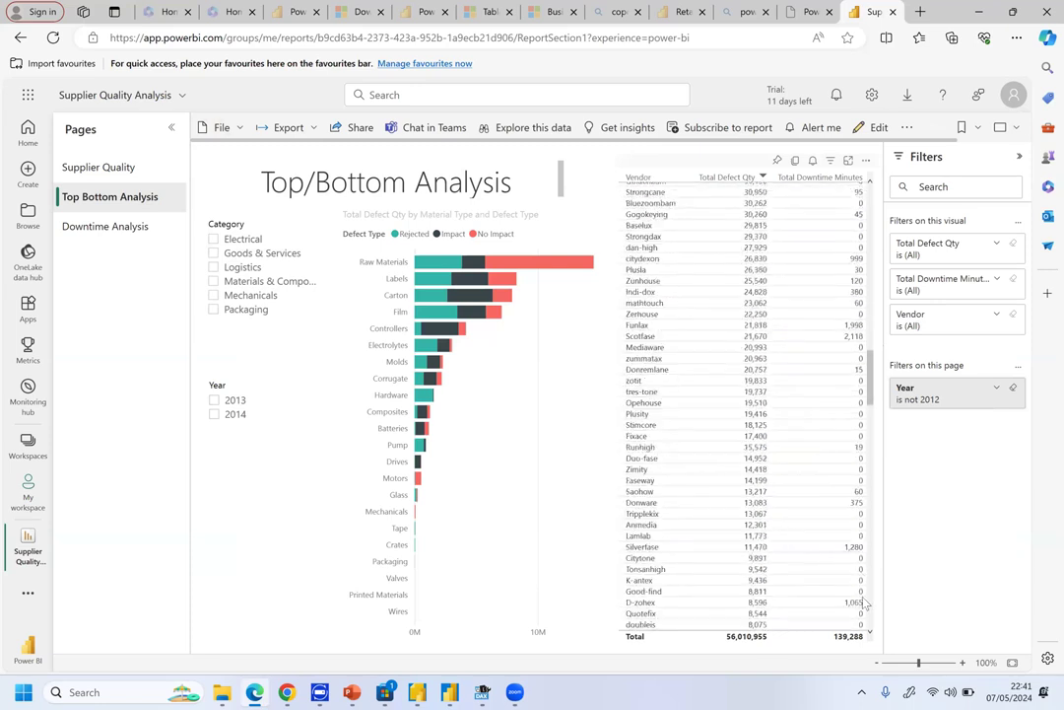
scroll(781, 595, "down", 10)
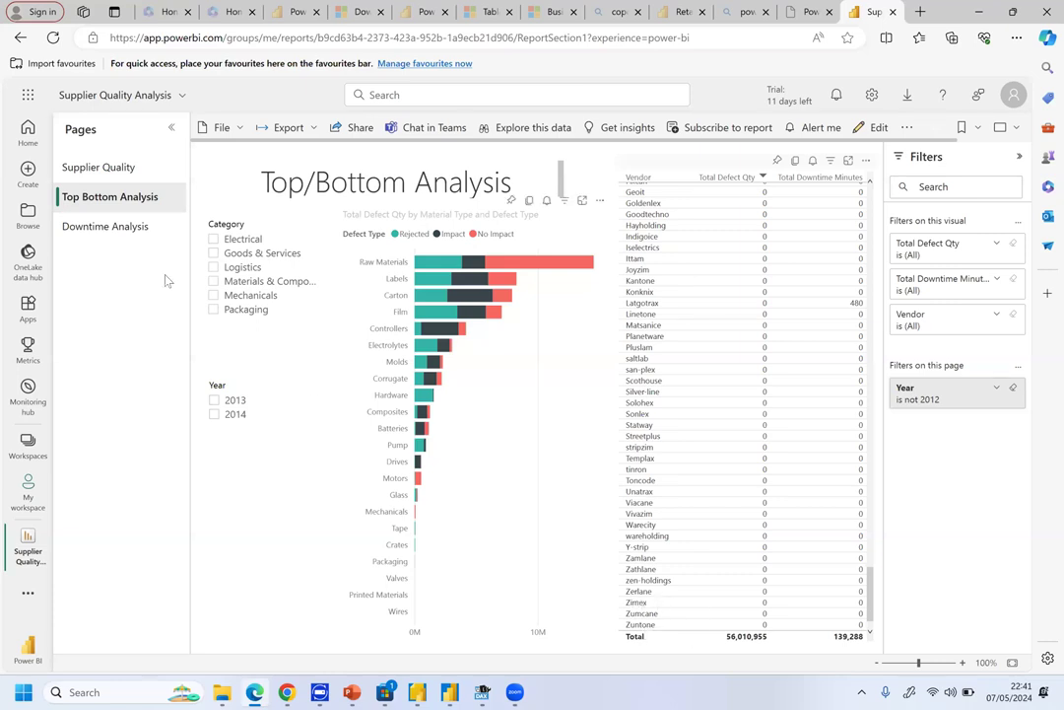
left_click_drag(148, 197, 124, 166)
left_click_drag(867, 594, 867, 182)
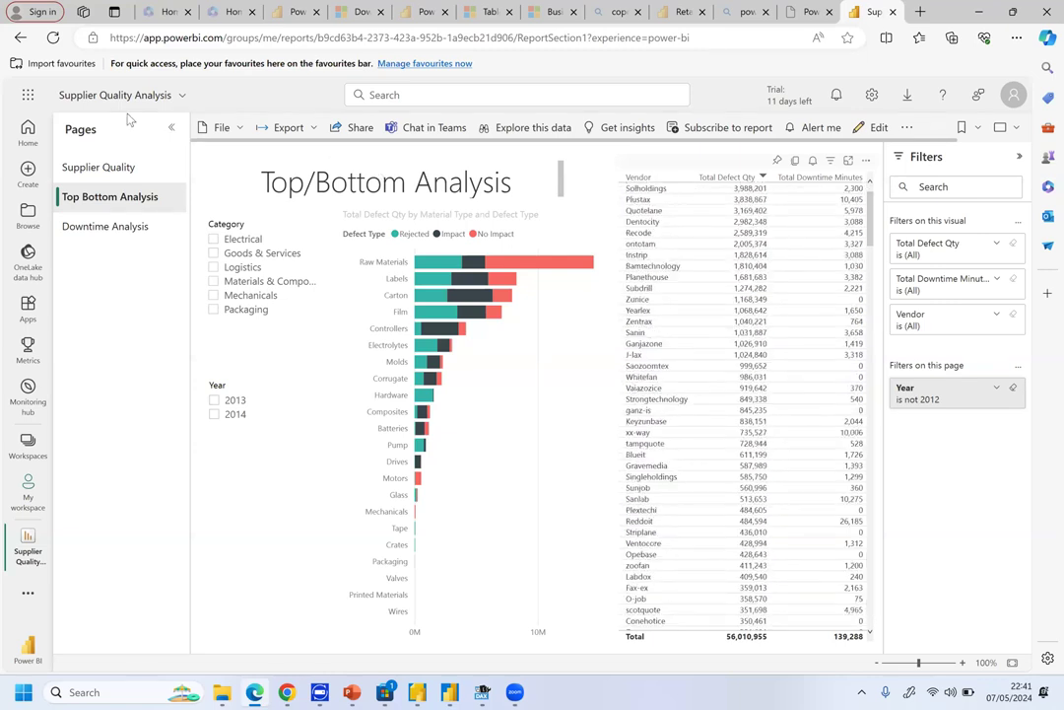
Examine the whole portrait print preview of the Top Bottom Analysis page, and cancel without saving a PDF.
left_click(220, 127)
left_click(237, 236)
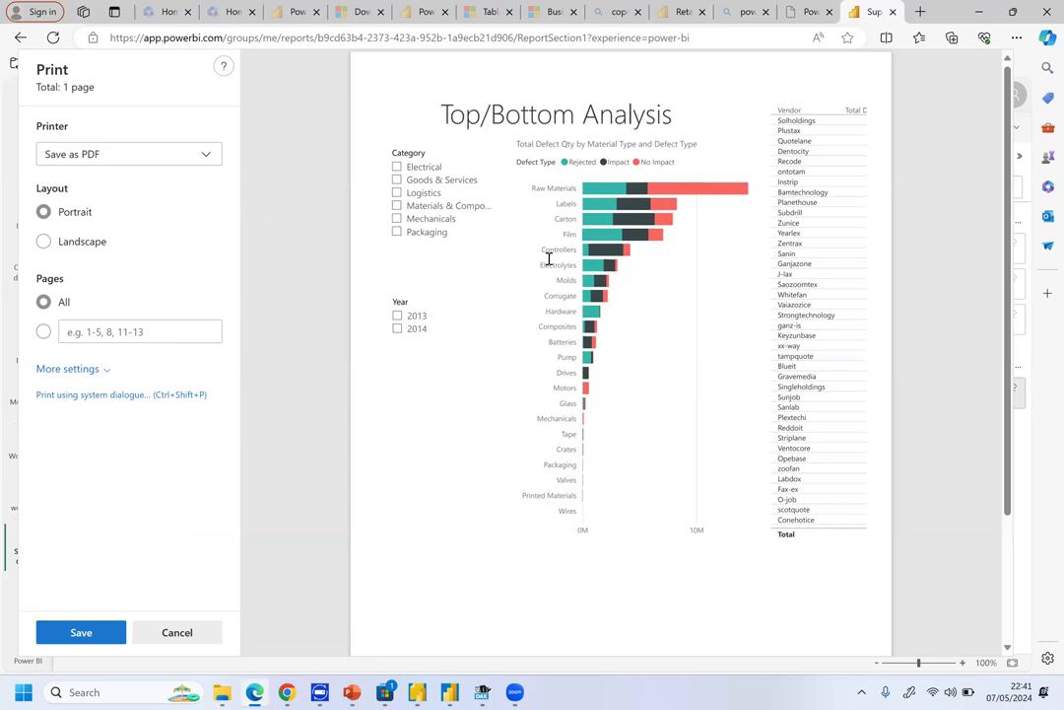
scroll(548, 258, "down", 3)
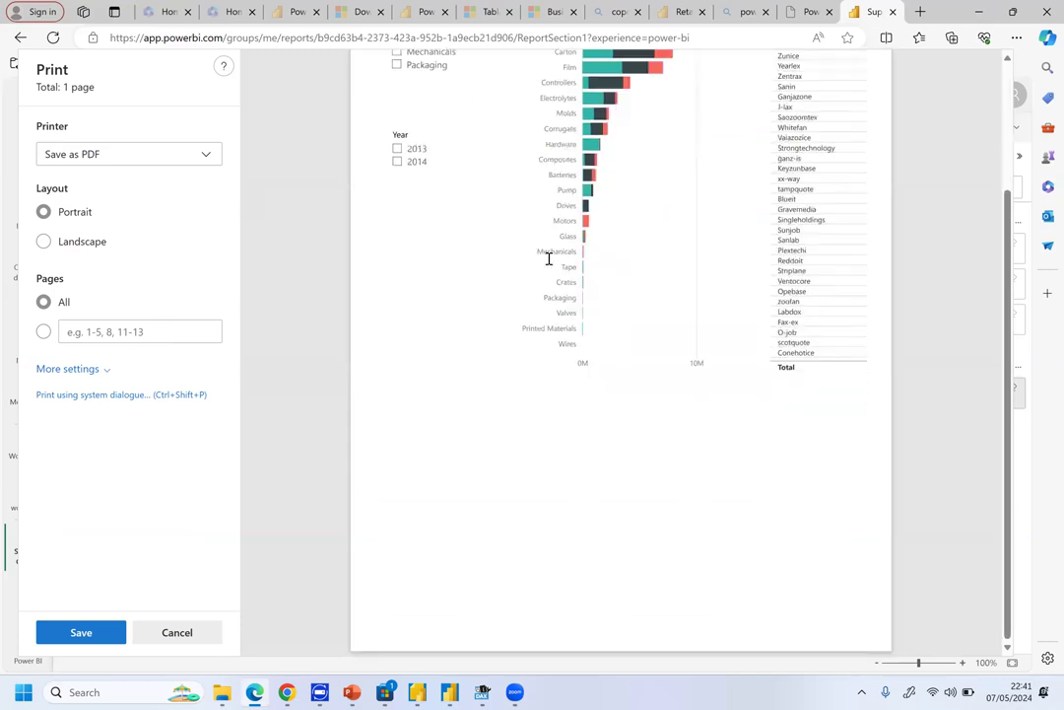
scroll(549, 258, "up", 3)
scroll(549, 258, "down", 3)
scroll(549, 259, "up", 3)
scroll(549, 258, "down", 3)
scroll(549, 259, "up", 3)
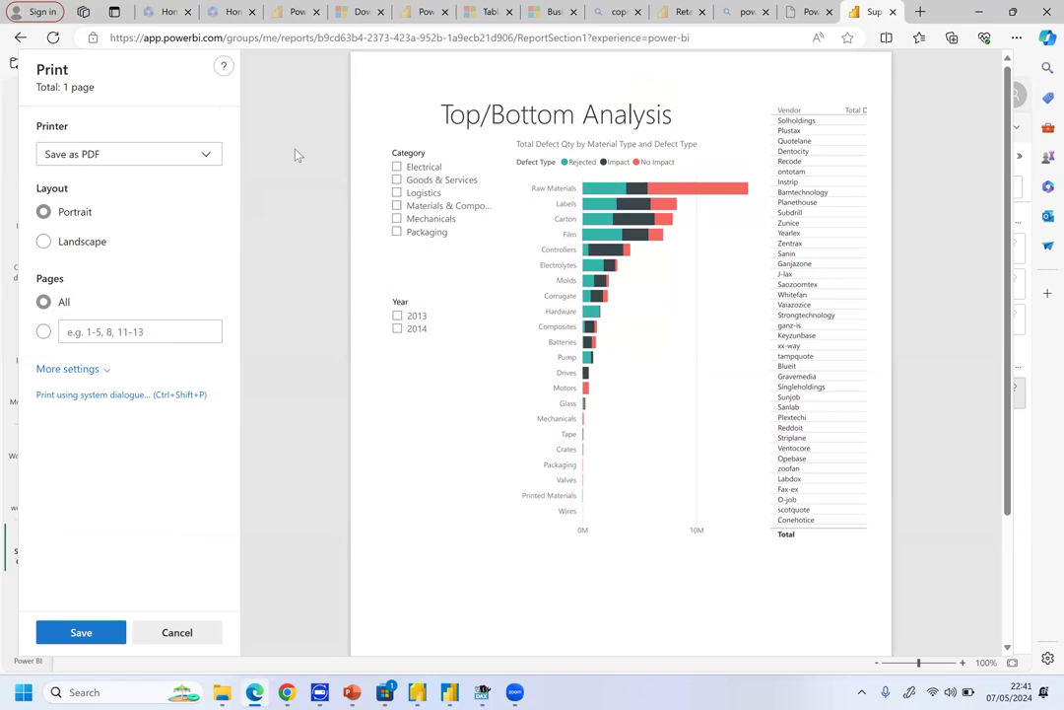
left_click(190, 636)
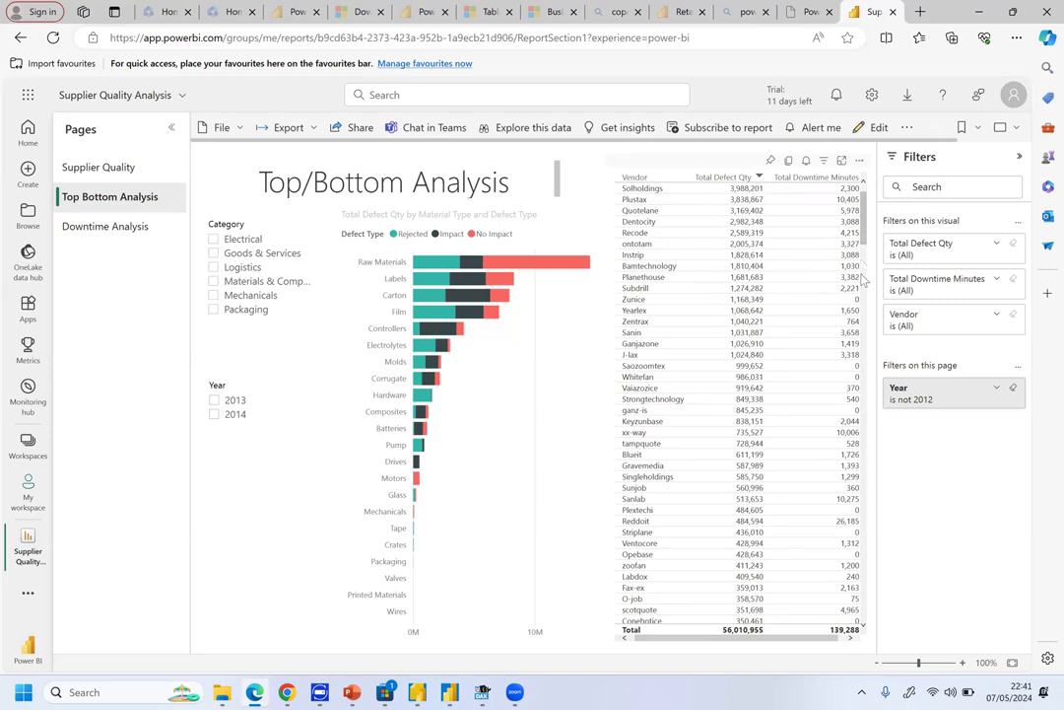
Look through the vendor rows on the Top Bottom Analysis page once more and go back to the first vendor.
scroll(854, 437, "down", 10)
scroll(853, 436, "down", 10)
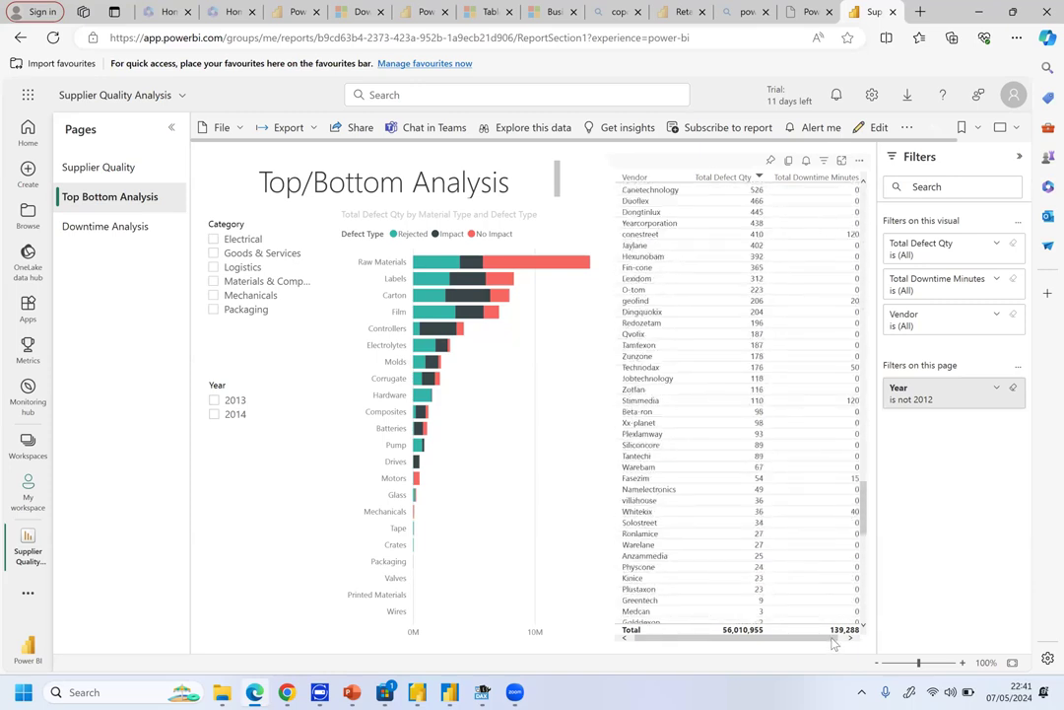
scroll(860, 219, "up", 15)
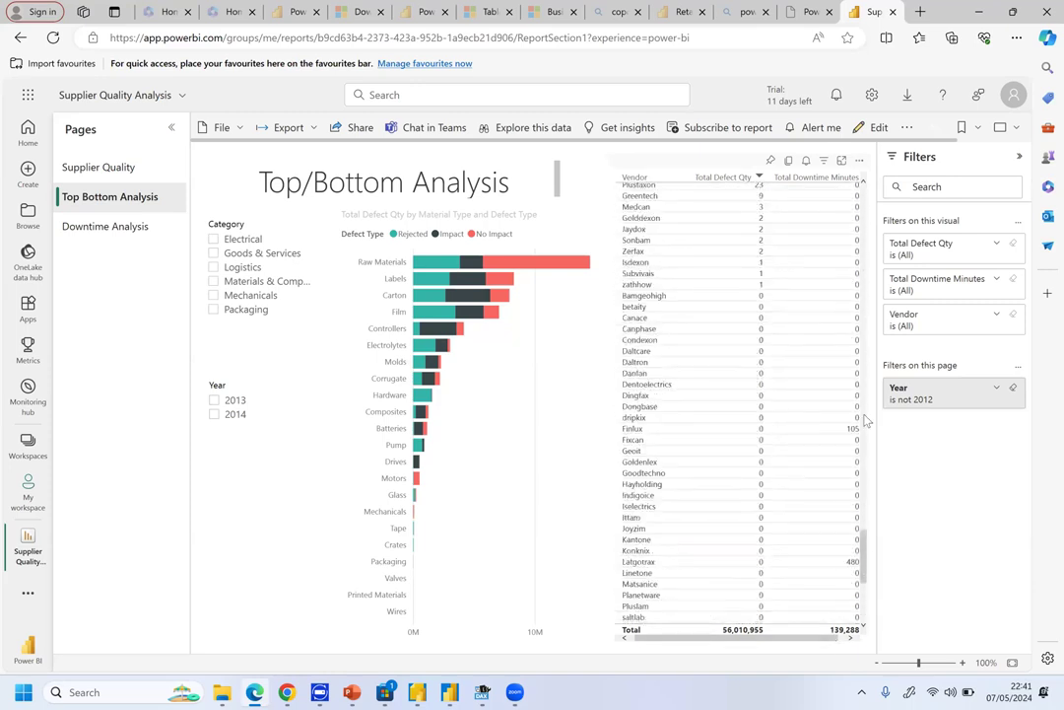
scroll(859, 218, "up", 10)
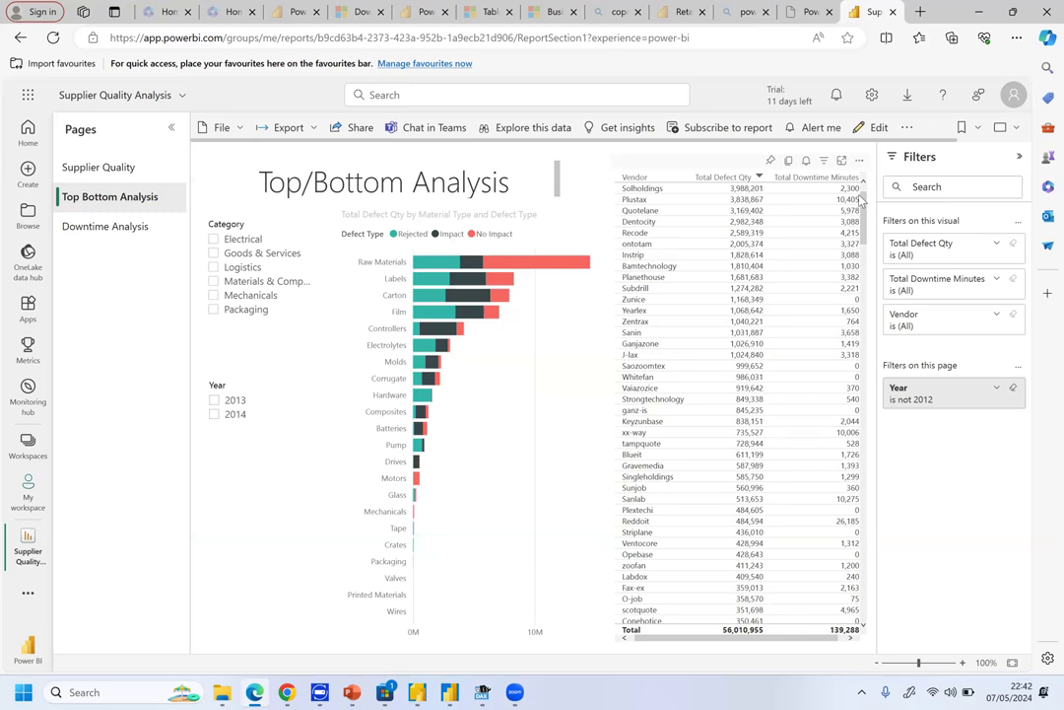
Minimize the browser and switch to the untitled report in Power BI Report Builder.
left_click(1044, 38)
key("ctrl+shift+period")
left_click(981, 14)
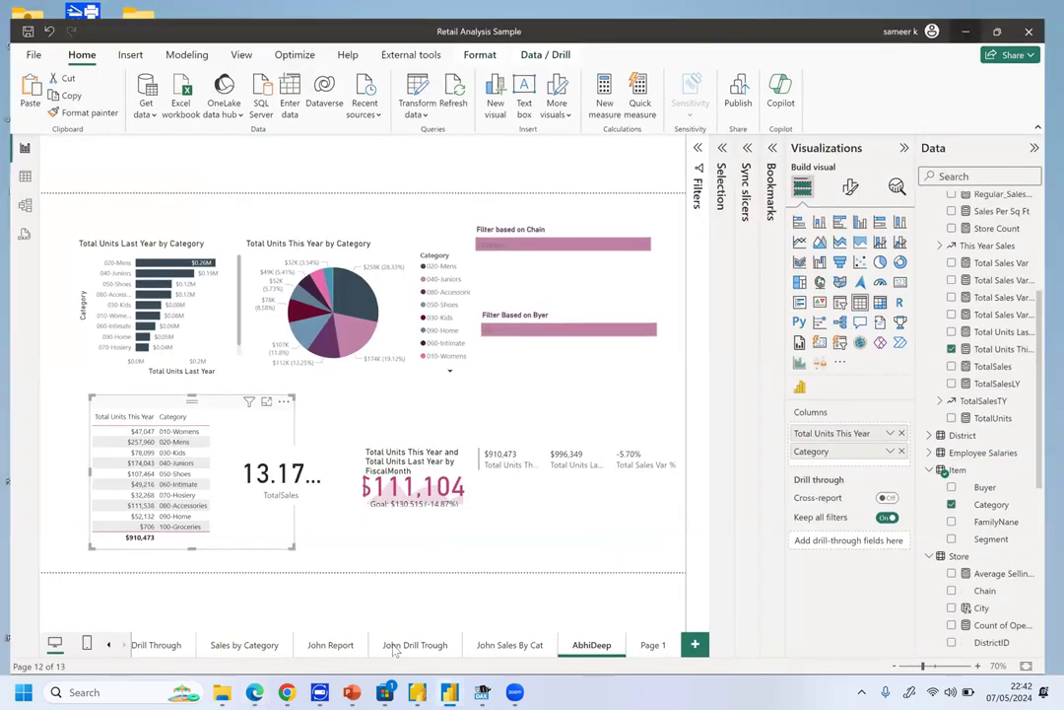
left_click(420, 692)
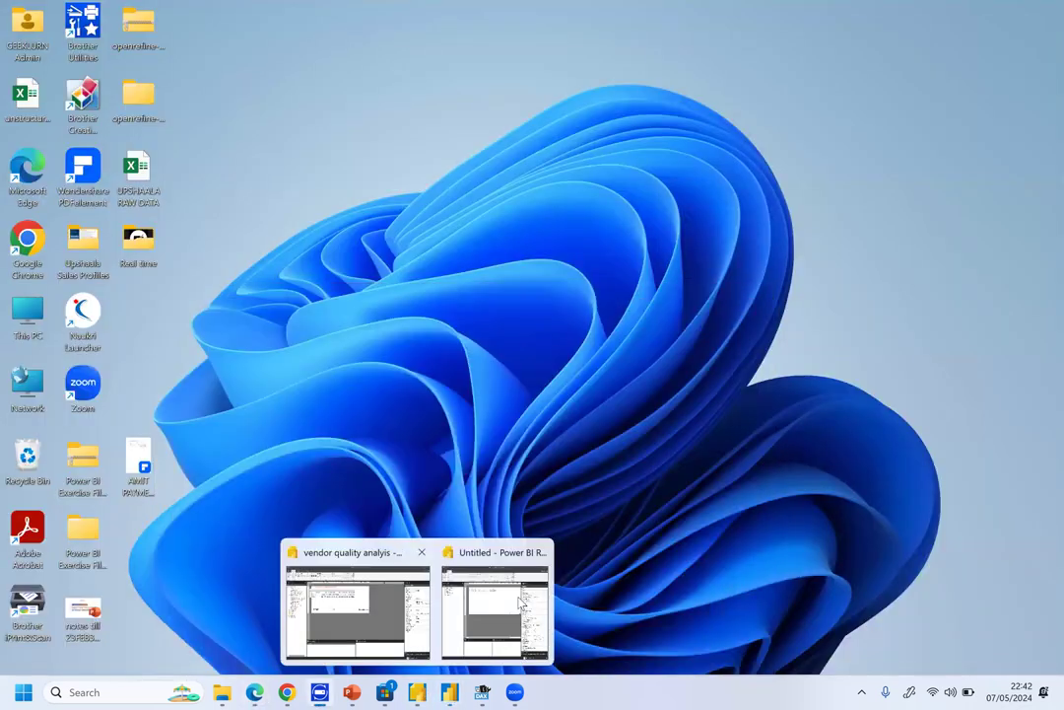
left_click(519, 603)
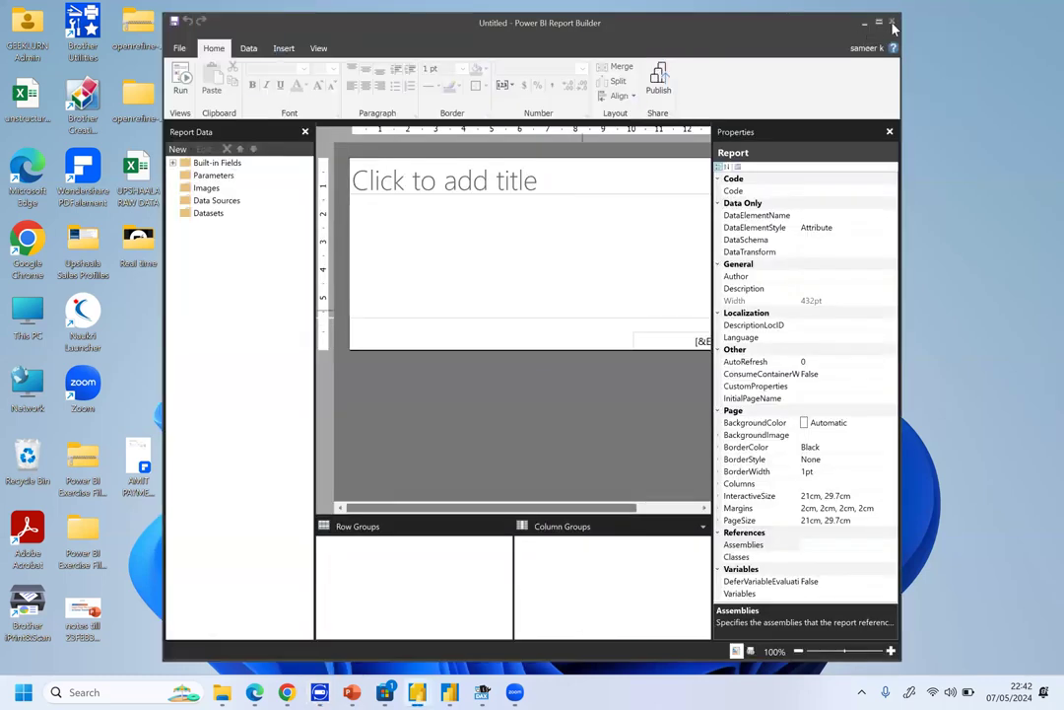
Close the open Report Builder reports and the untitled Power BI Desktop file, discarding its changes.
left_click(892, 23)
mouse_move(443, 693)
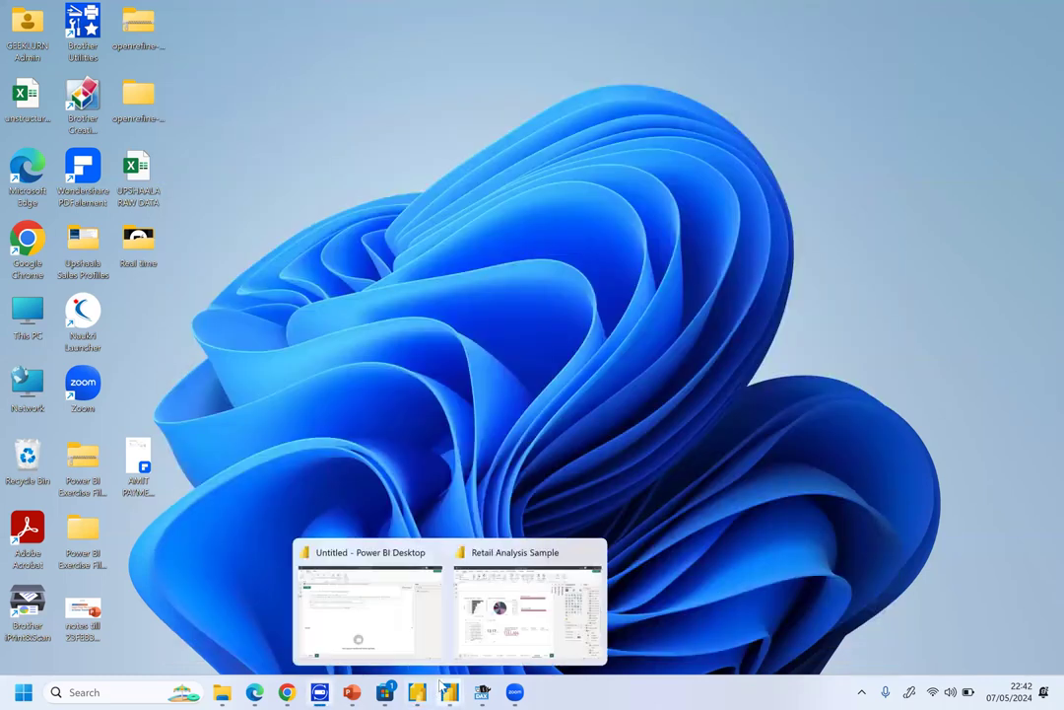
left_click(409, 623)
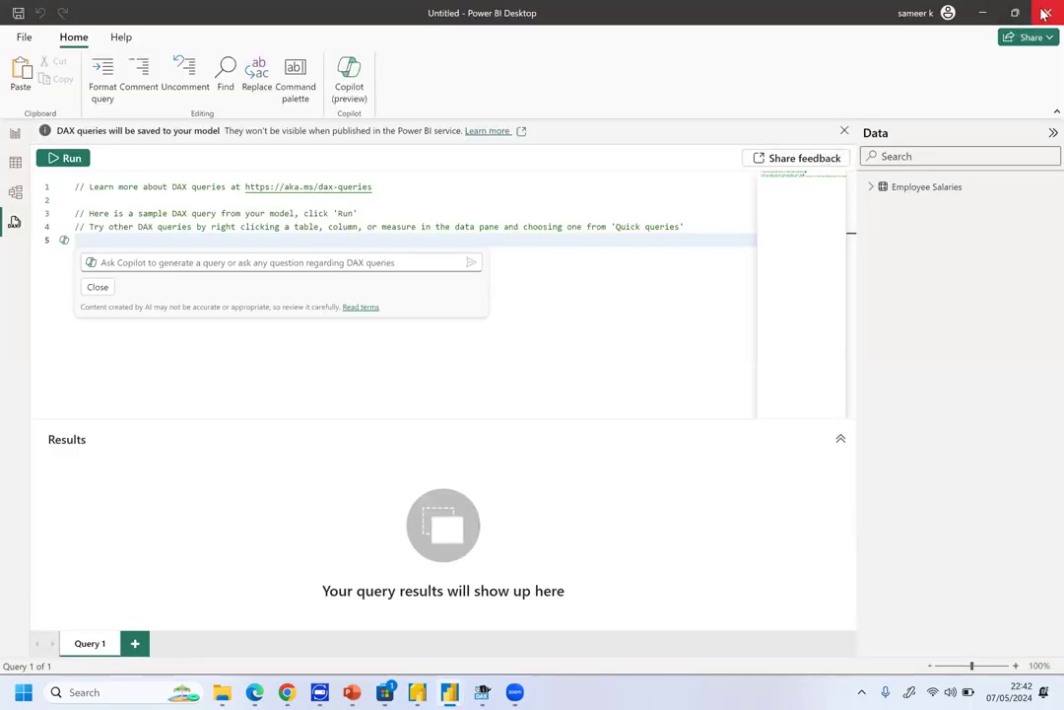
left_click(1046, 13)
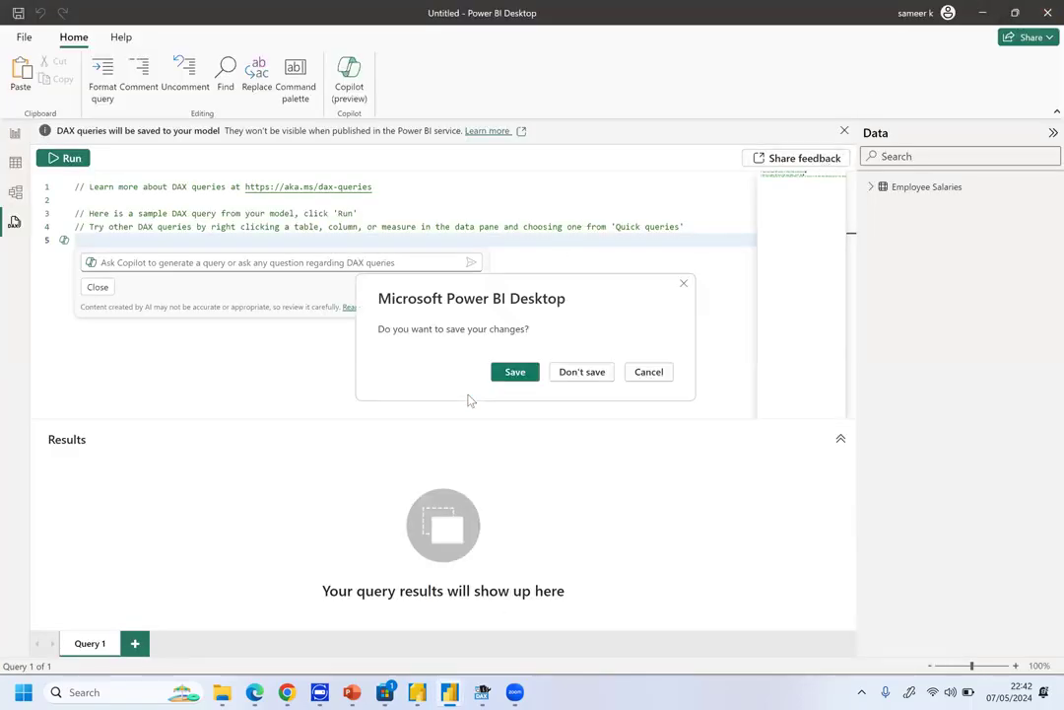
left_click(581, 372)
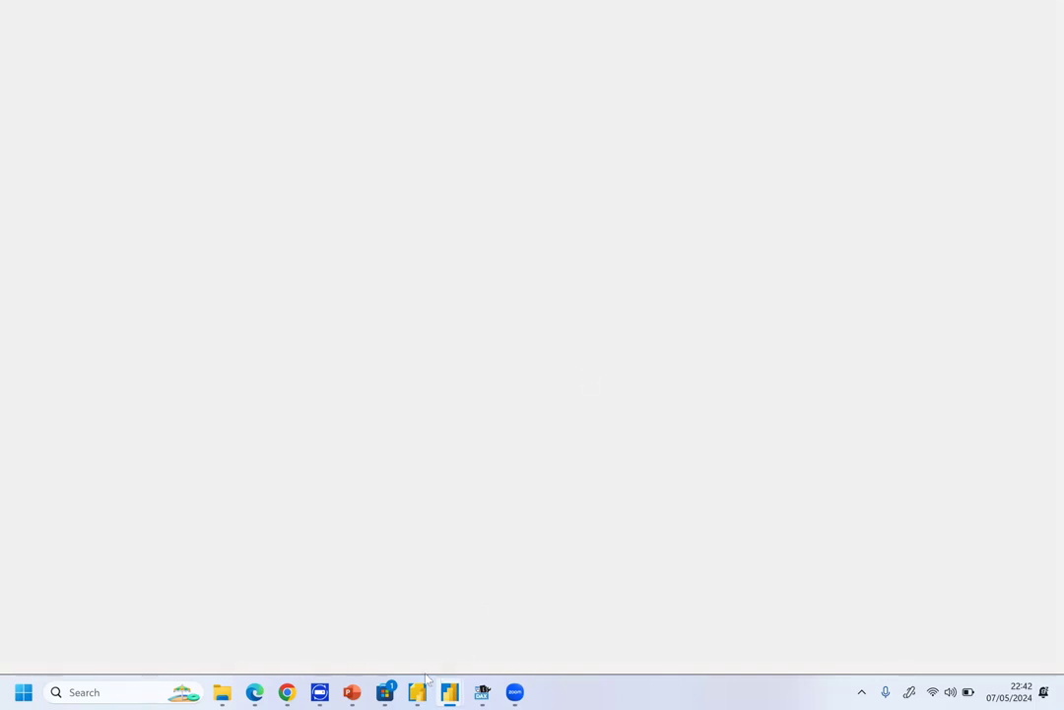
left_click(417, 690)
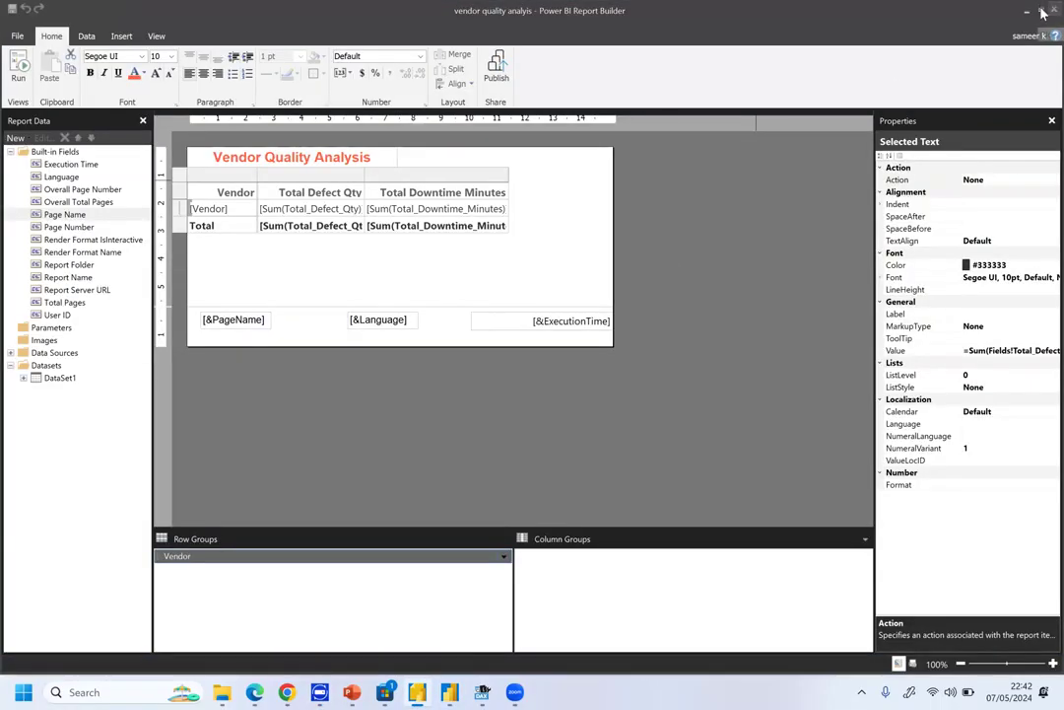
key("super+d")
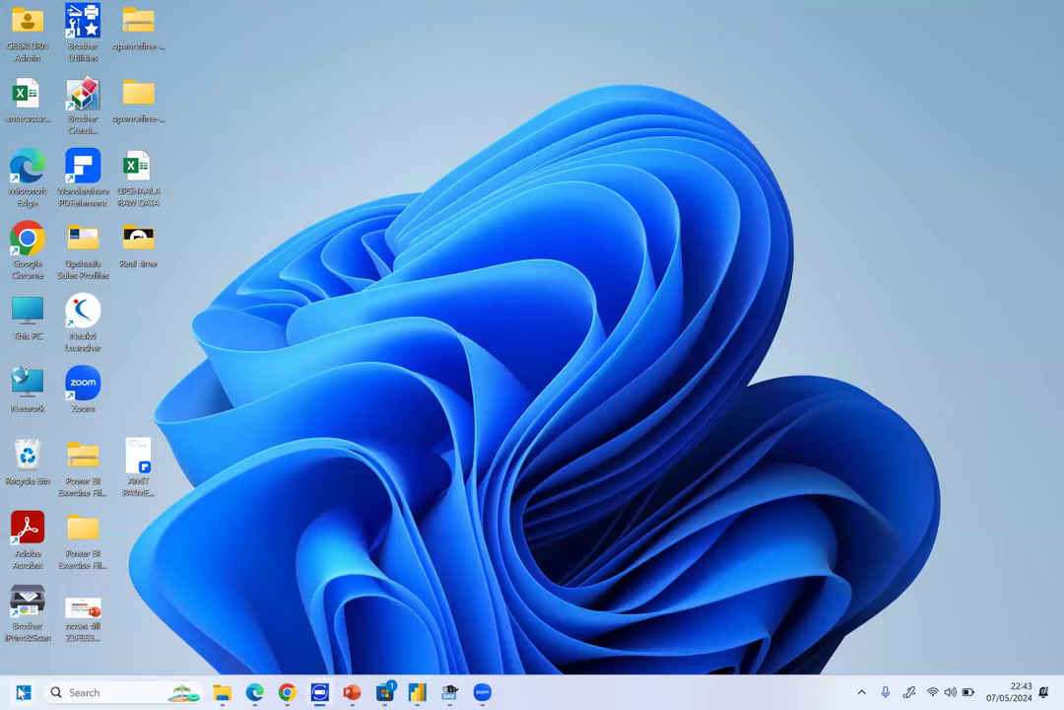
Switch to Microsoft Store, find Power BI Report Builder there and launch it.
left_click(21, 692)
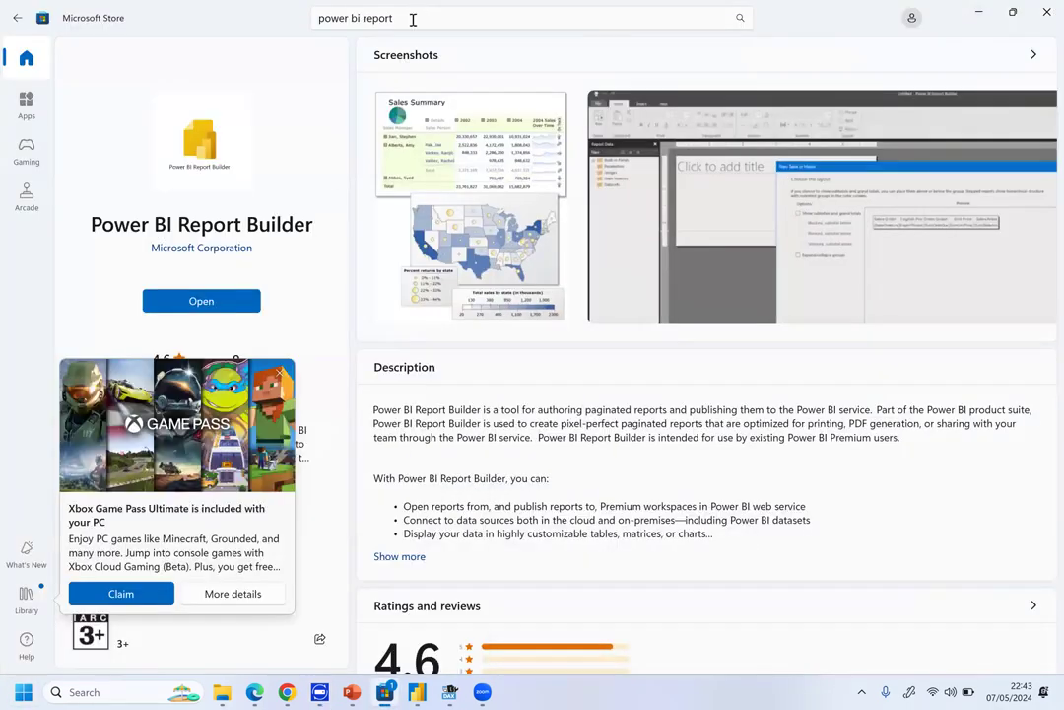
left_click(413, 20)
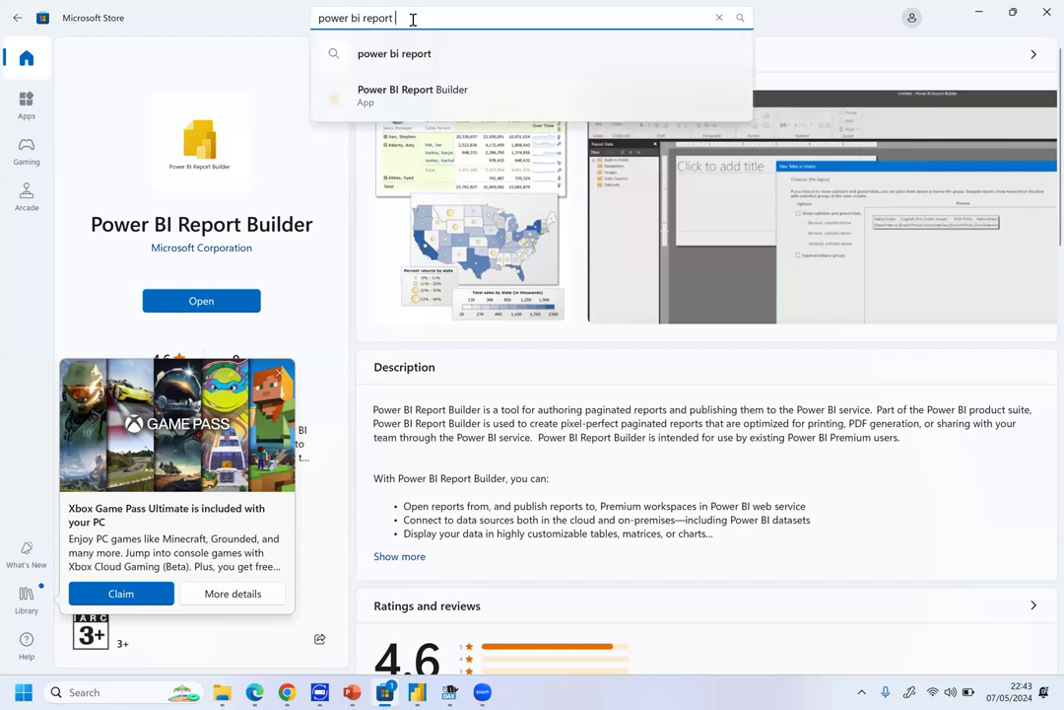
left_click(429, 95)
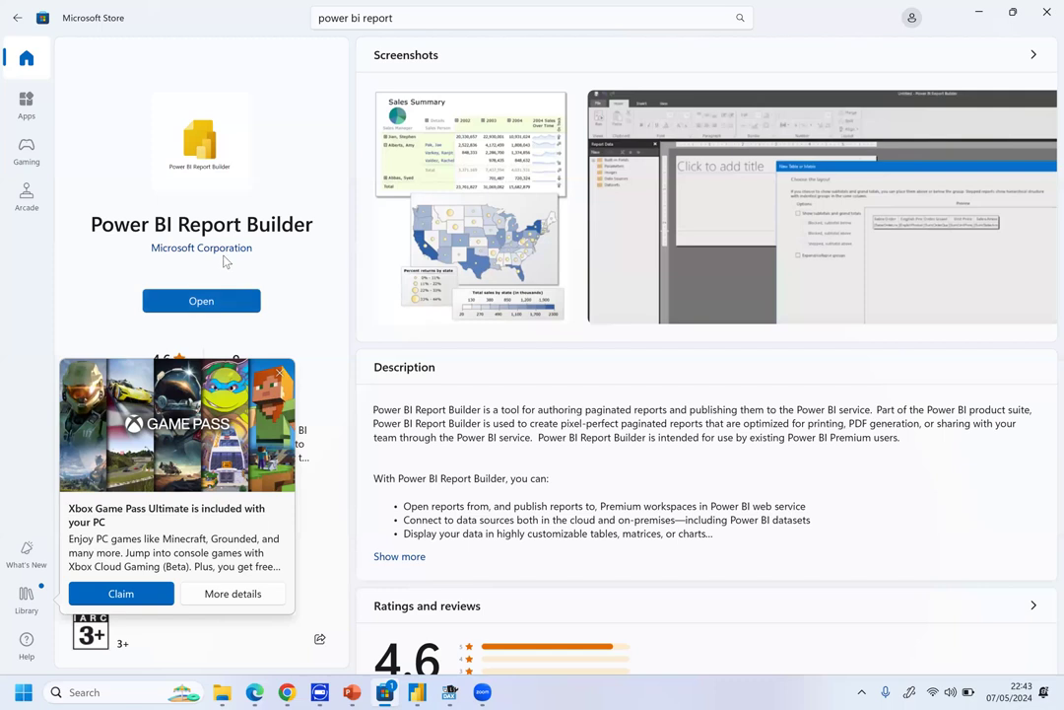
left_click(224, 309)
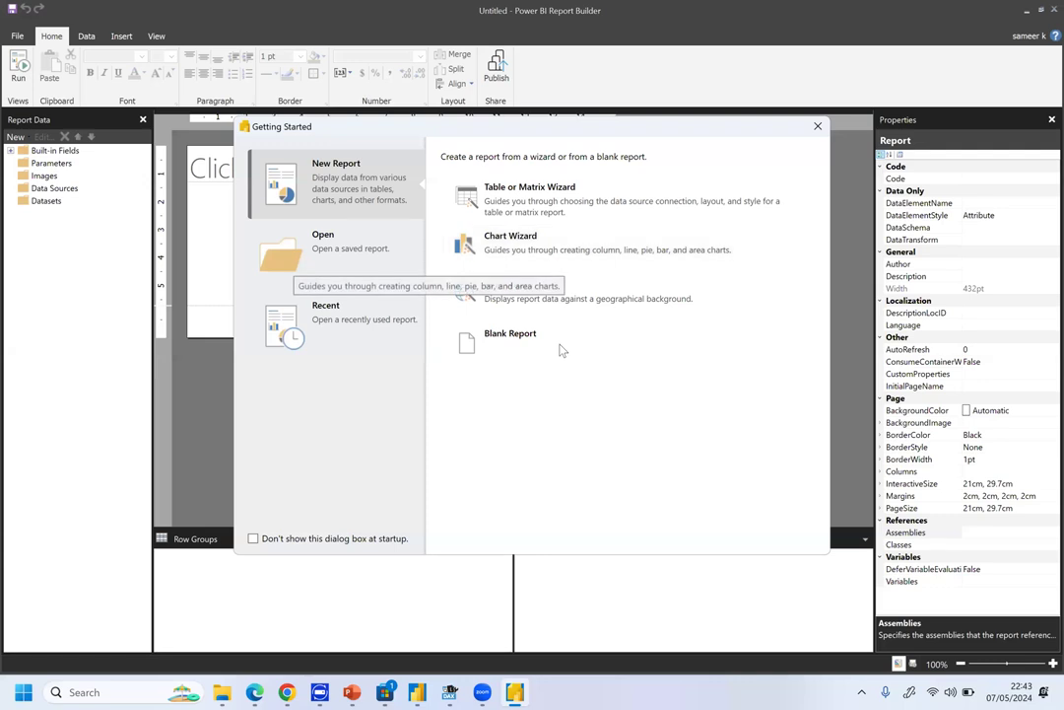
Start a new report with the Table or Matrix Wizard, creating a dataset and a new data source connection for it.
left_click(580, 209)
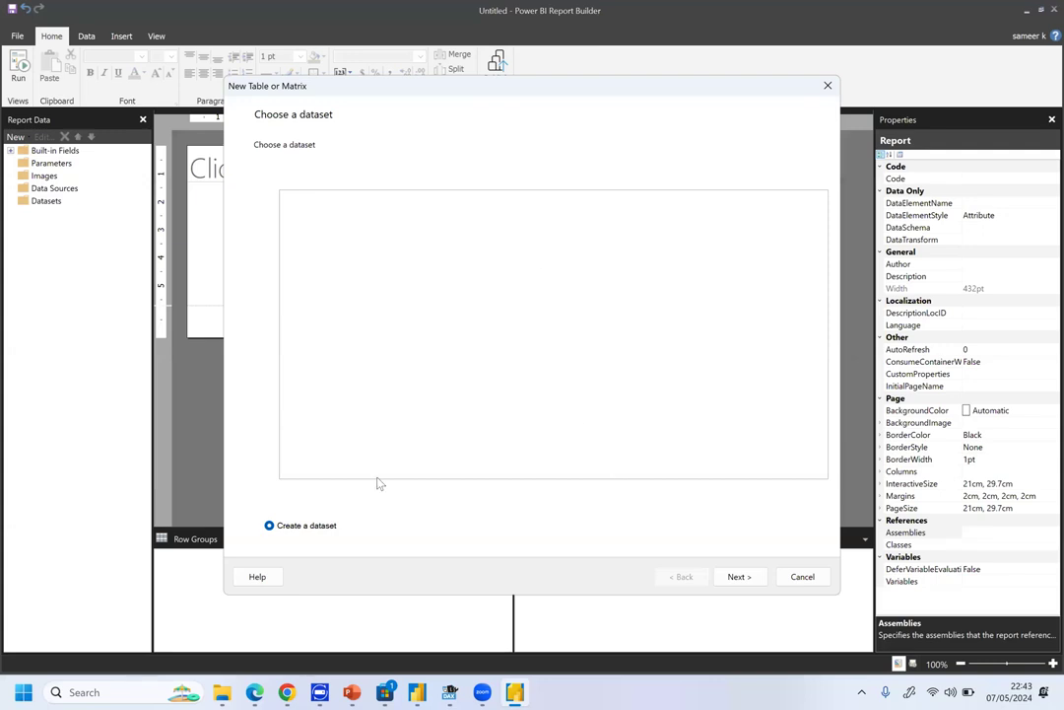
left_click(738, 578)
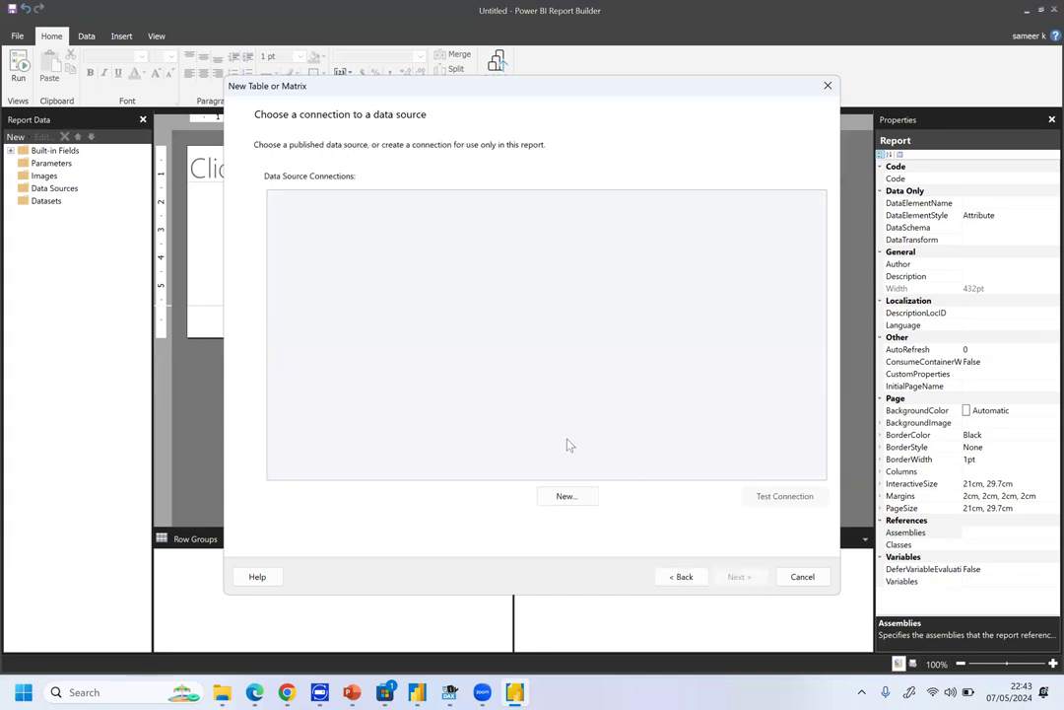
left_click(593, 501)
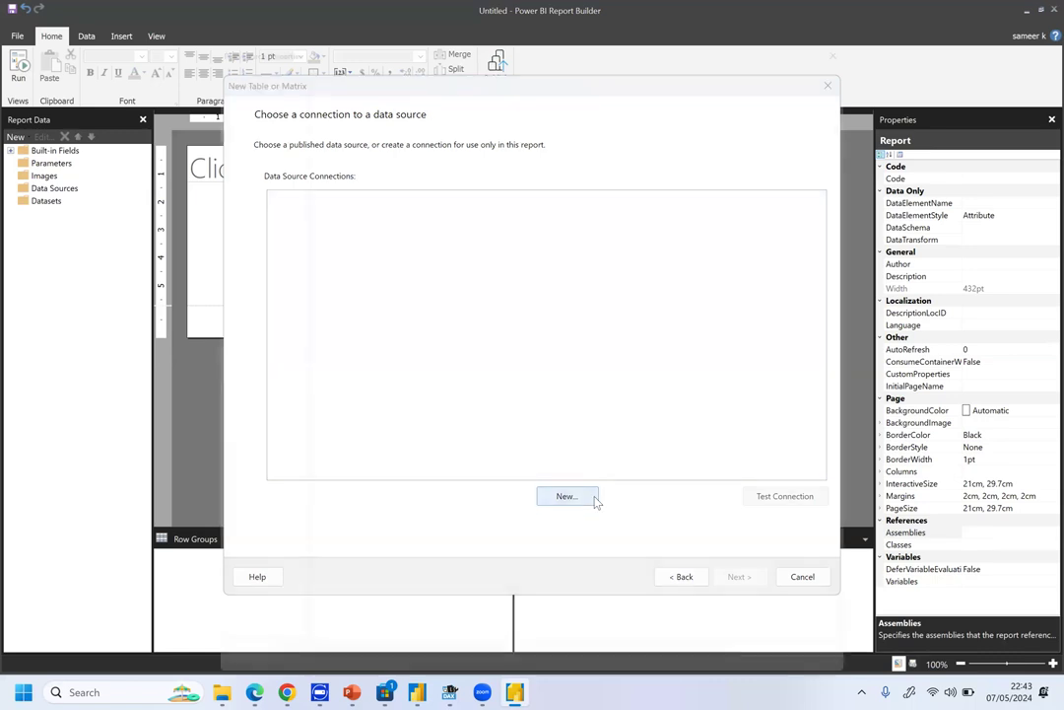
Replace the default data source name with vendorquality.
left_click(412, 107)
key("BackSpace")
key("BackSpace")
key("BackSpace")
key("BackSpace")
key("BackSpace")
key("BackSpace")
key("BackSpace")
key("BackSpace")
key("BackSpace")
key("BackSpace")
key("BackSpace")
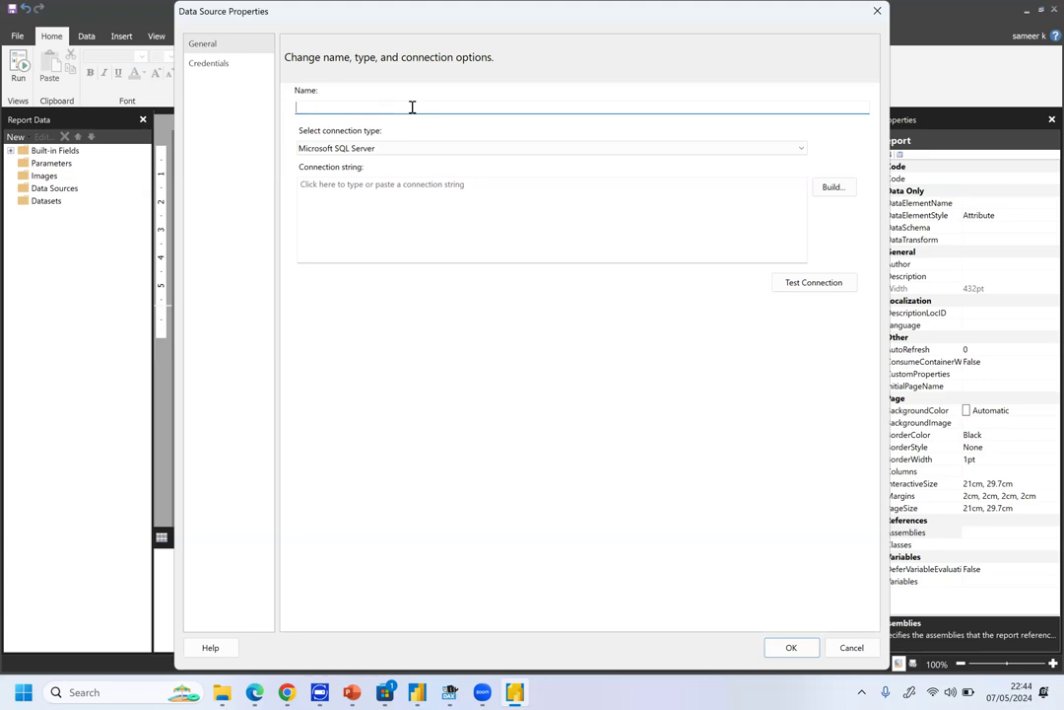
type("vendorquality")
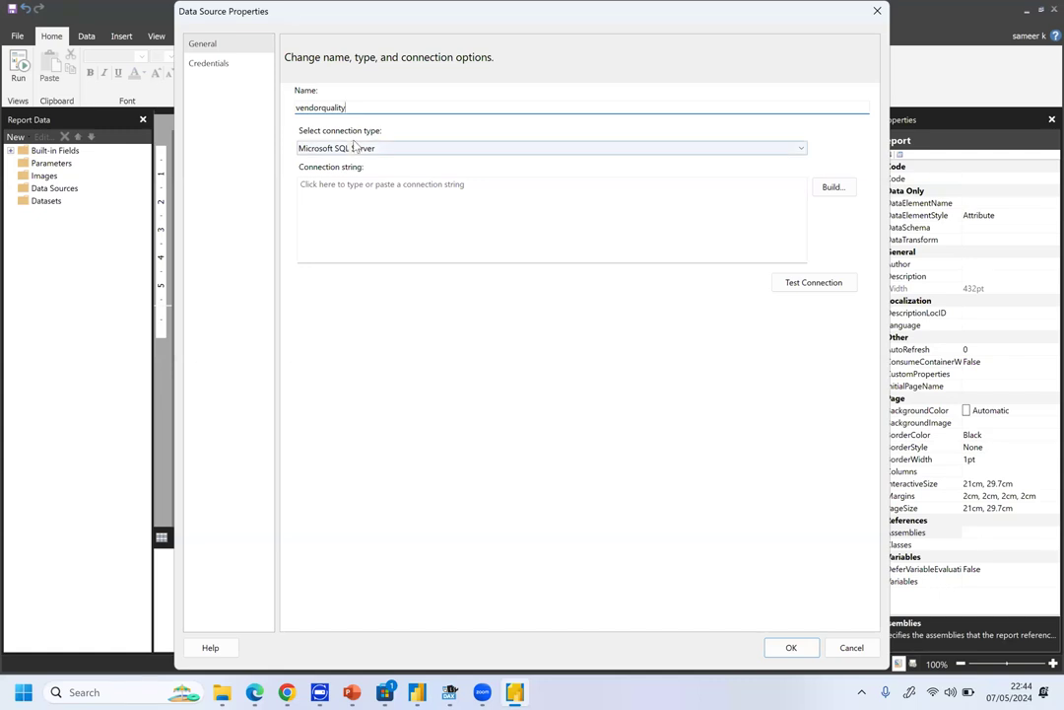
Set the data source's connection type to Power BI semantic model.
left_click(399, 159)
left_click(398, 156)
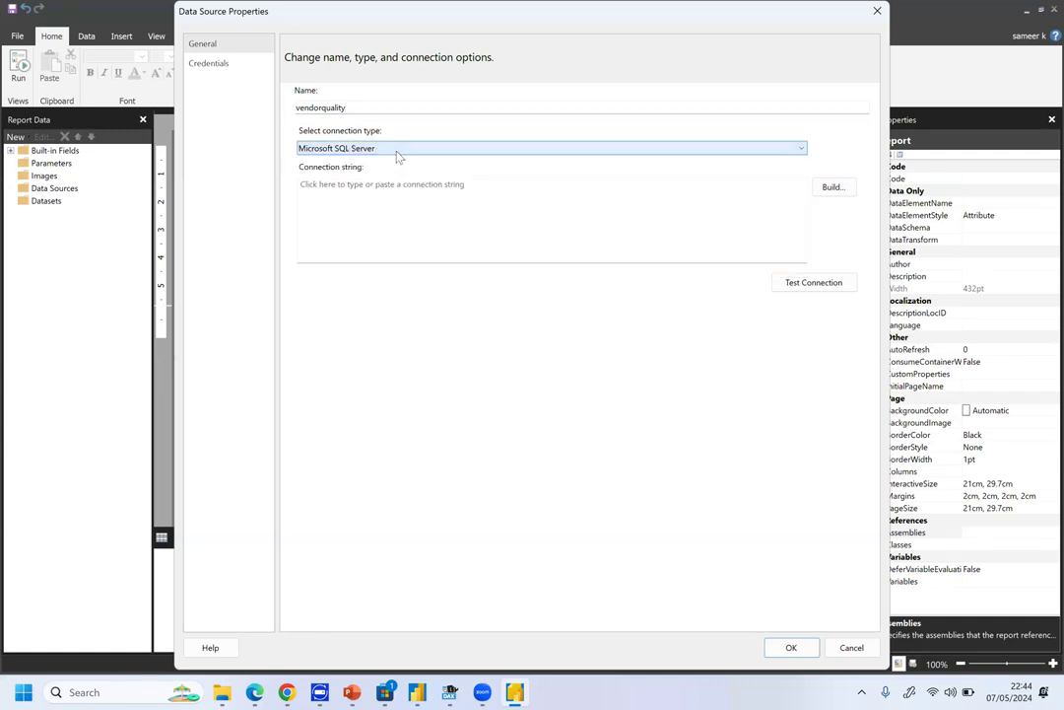
left_click(399, 154)
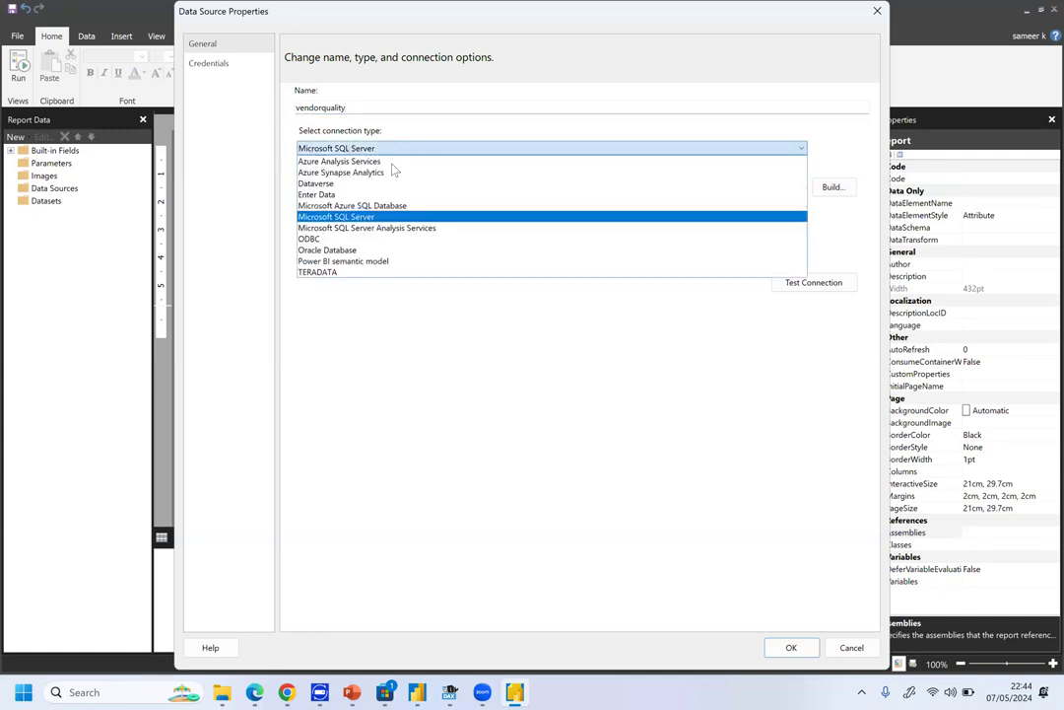
left_click(392, 262)
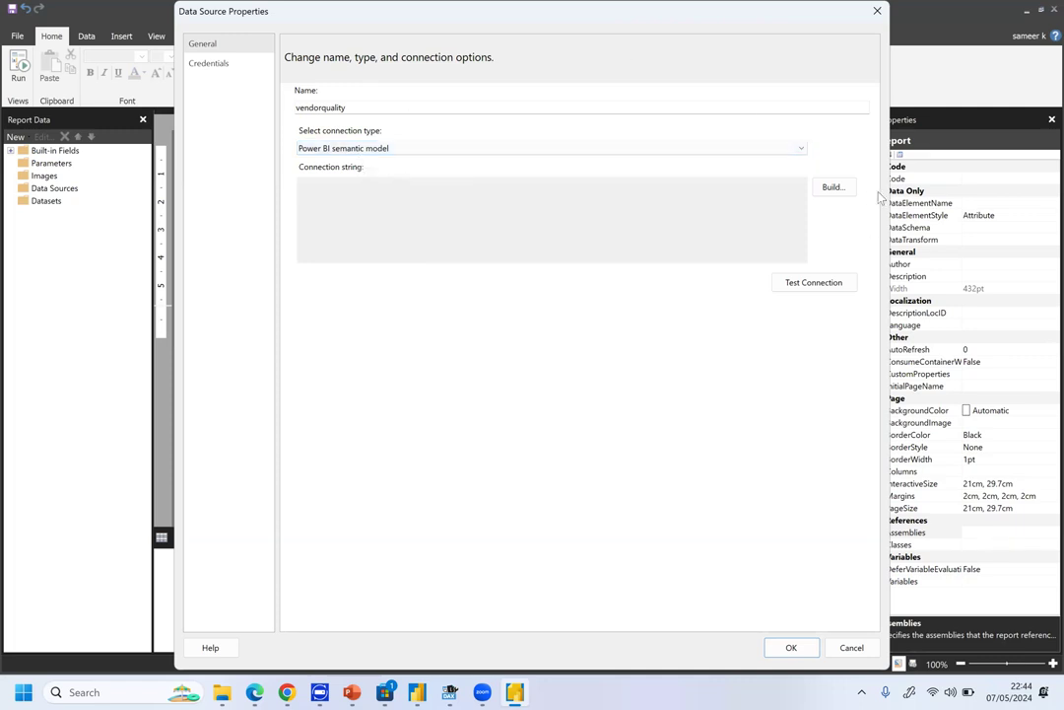
Build the connection string from the first Supplier Quality Analysis Sample semantic model in My Workspace.
left_click(839, 189)
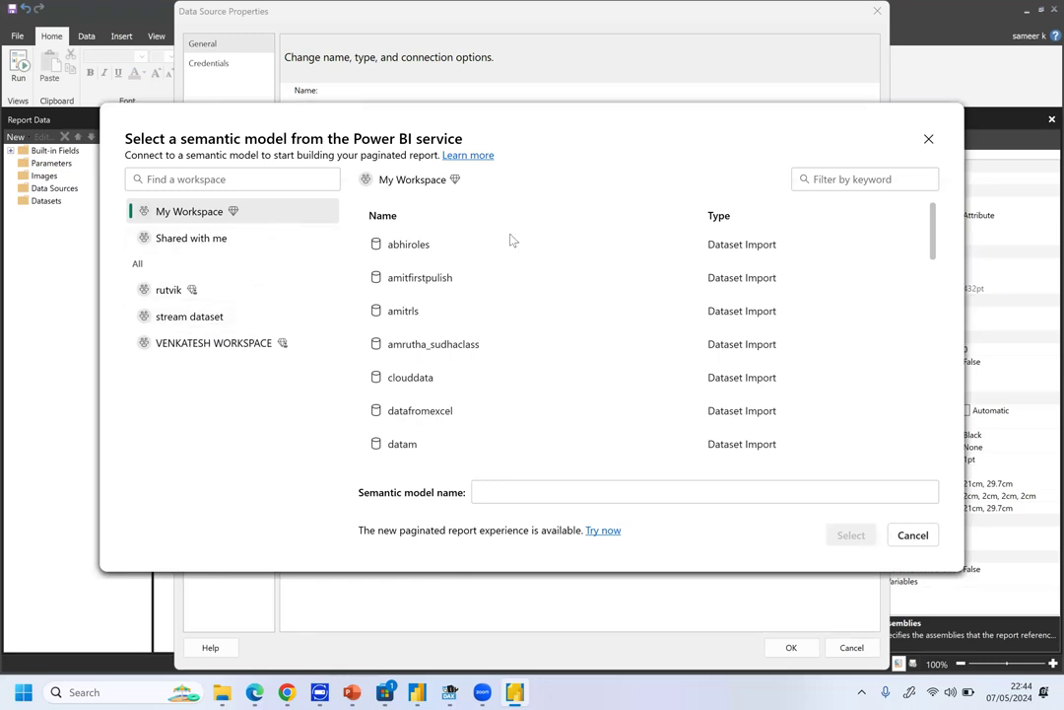
left_click(247, 292)
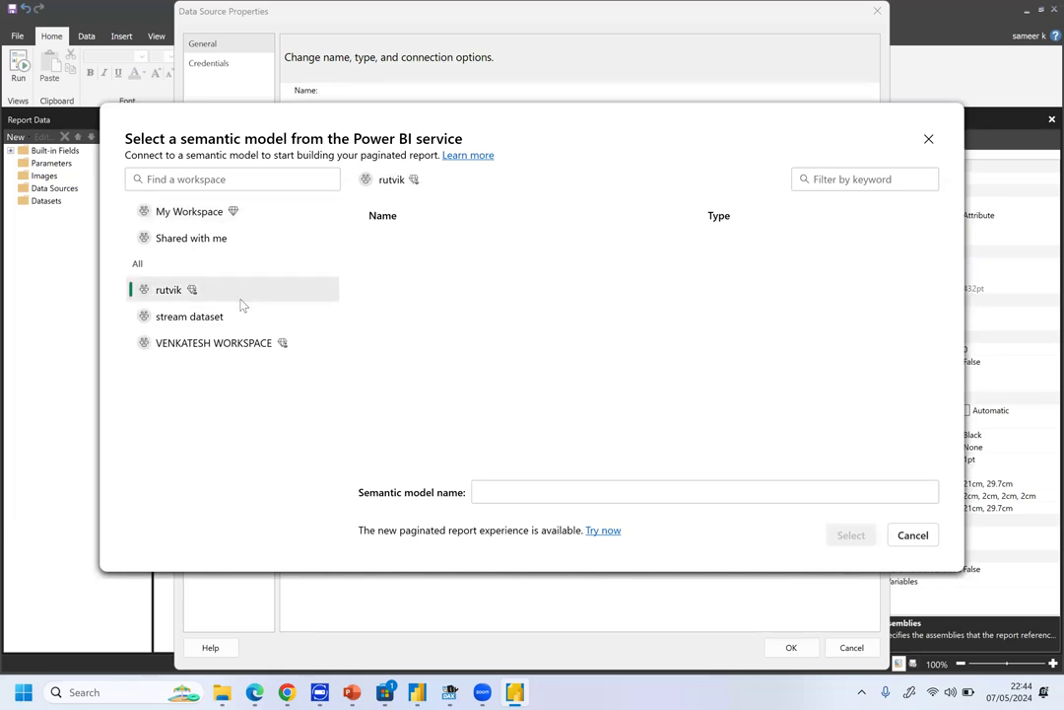
left_click(226, 214)
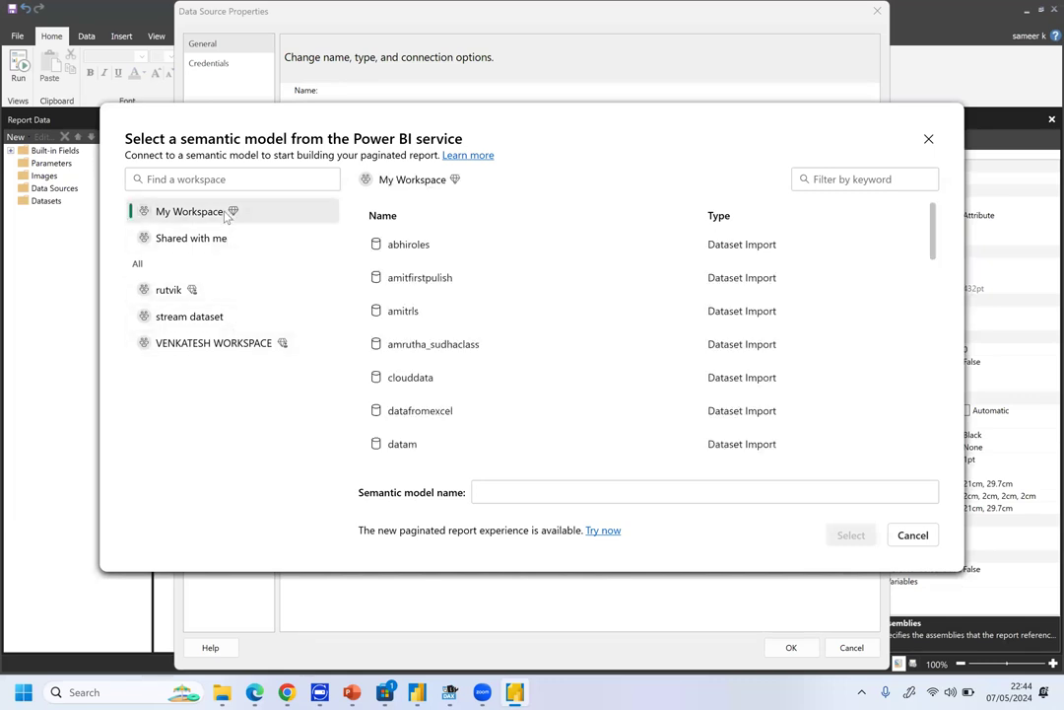
left_click_drag(934, 251, 923, 471)
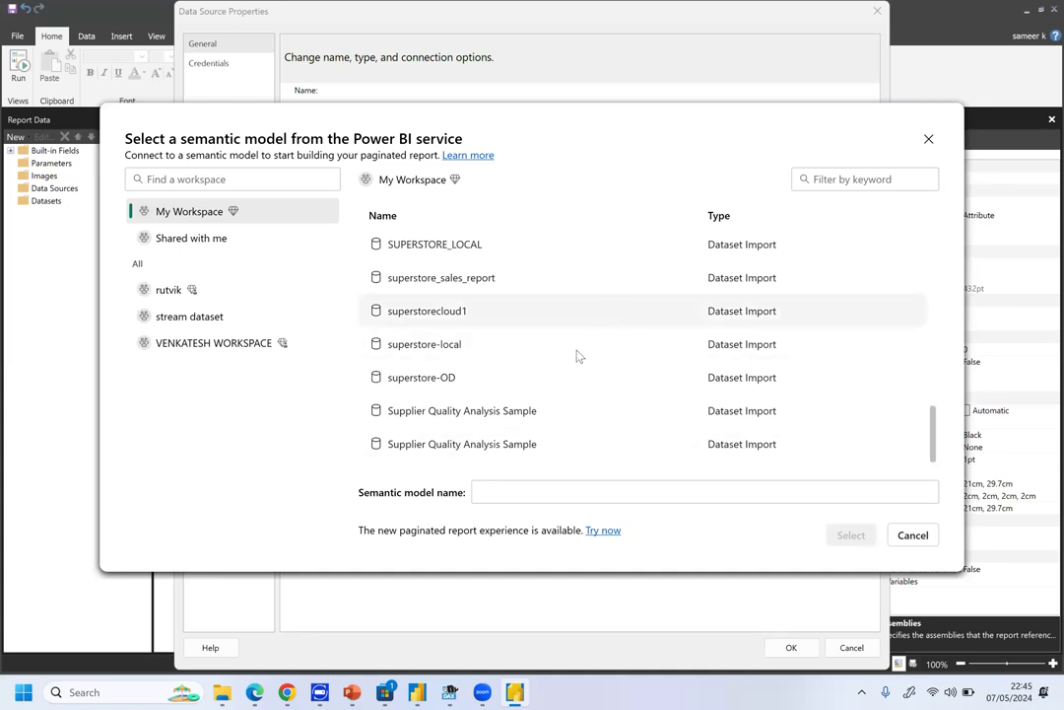
left_click(469, 421)
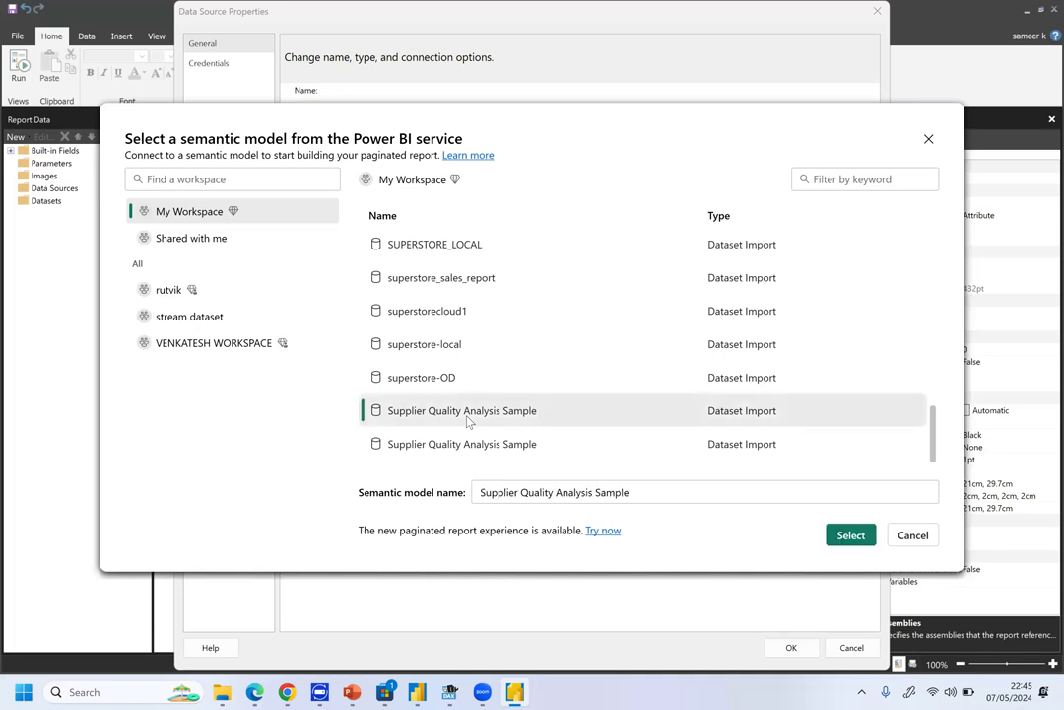
left_click(850, 535)
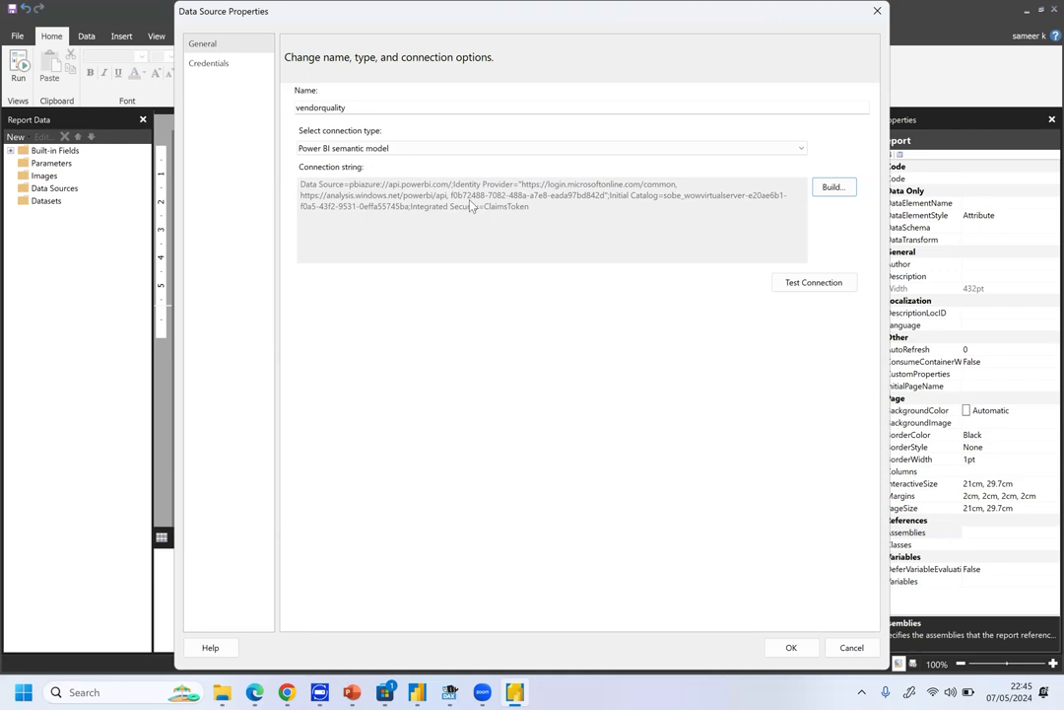
Test the semantic model connection and accept the vendorquality data source properties.
left_click(807, 283)
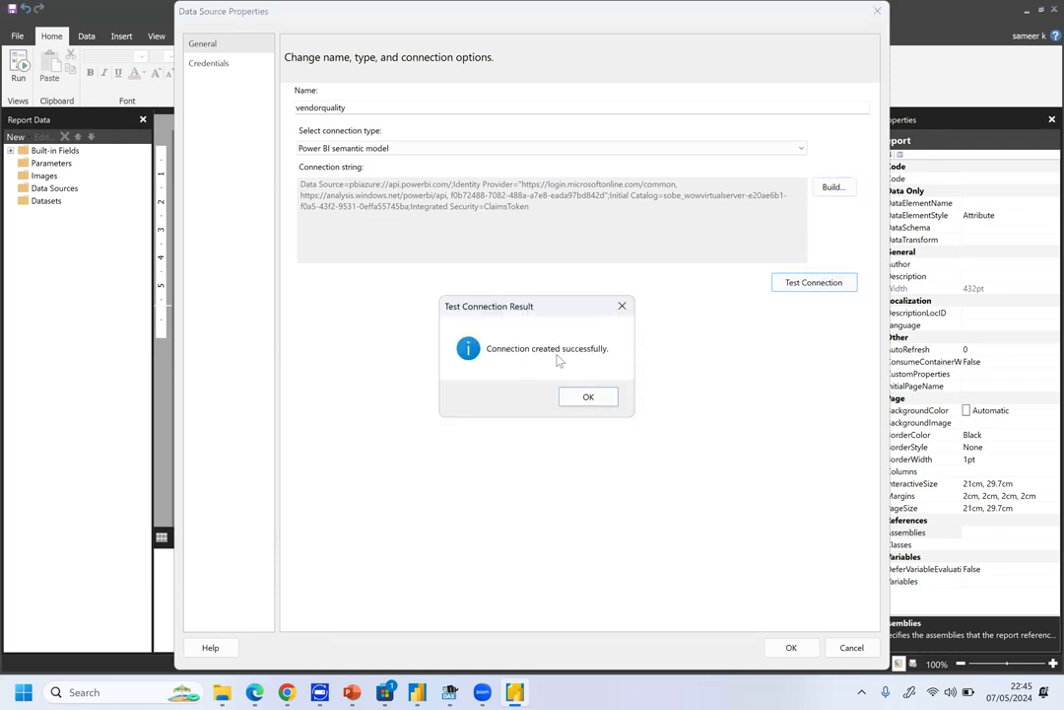
left_click(599, 398)
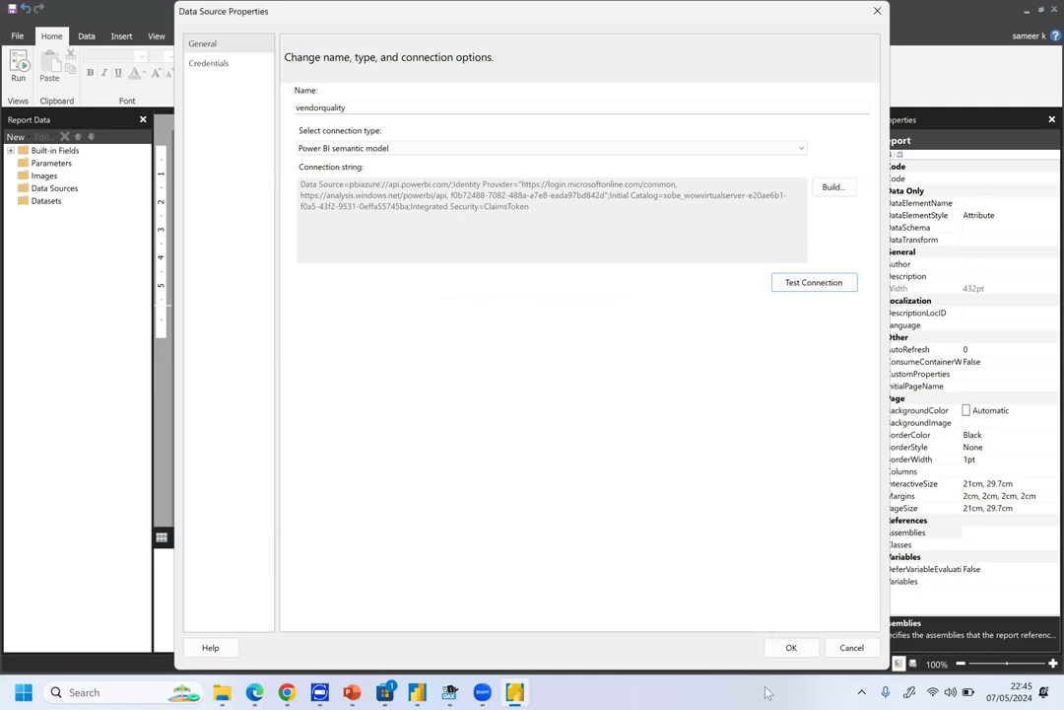
left_click(802, 652)
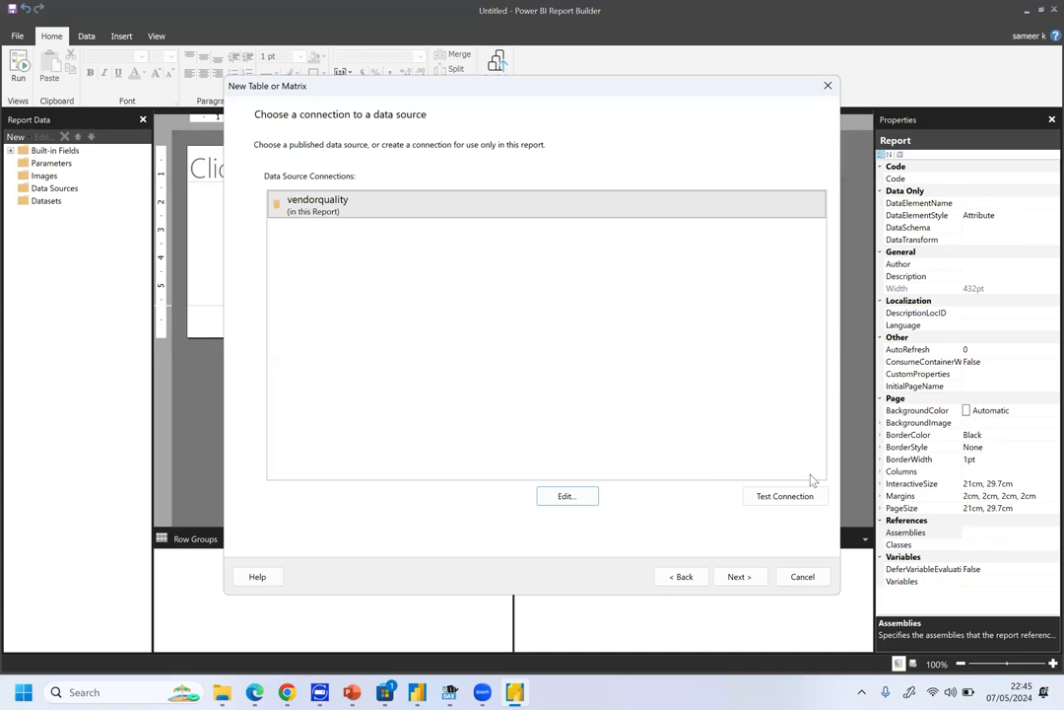
Test the vendorquality connection once more from the wizard and continue to the query design.
left_click(808, 493)
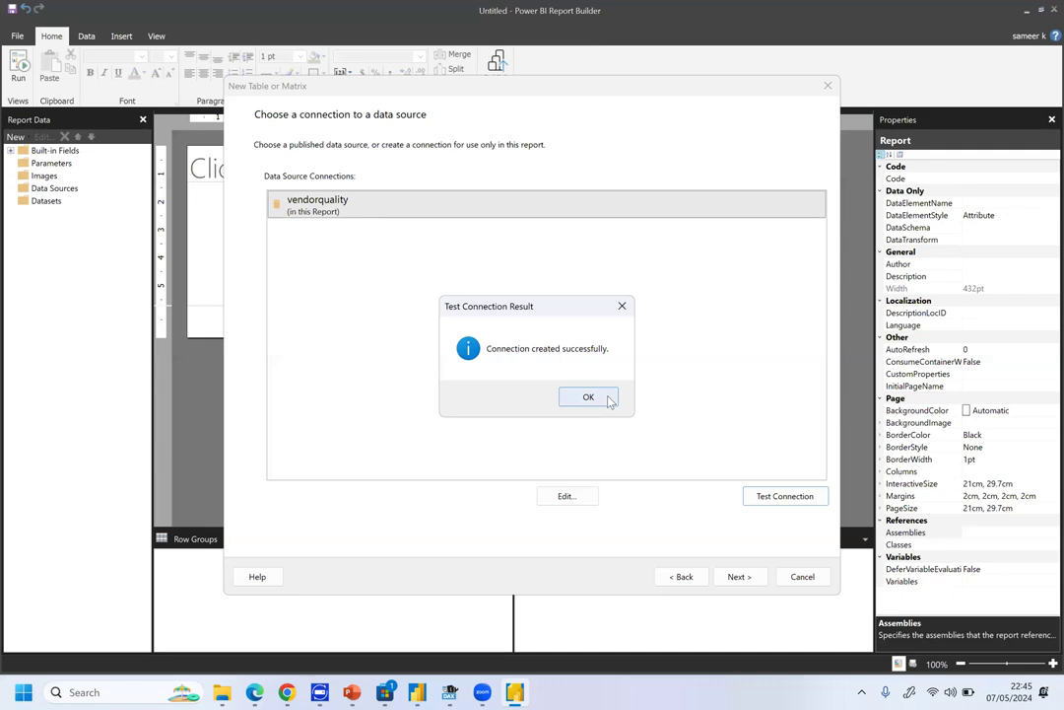
left_click(606, 397)
left_click(739, 574)
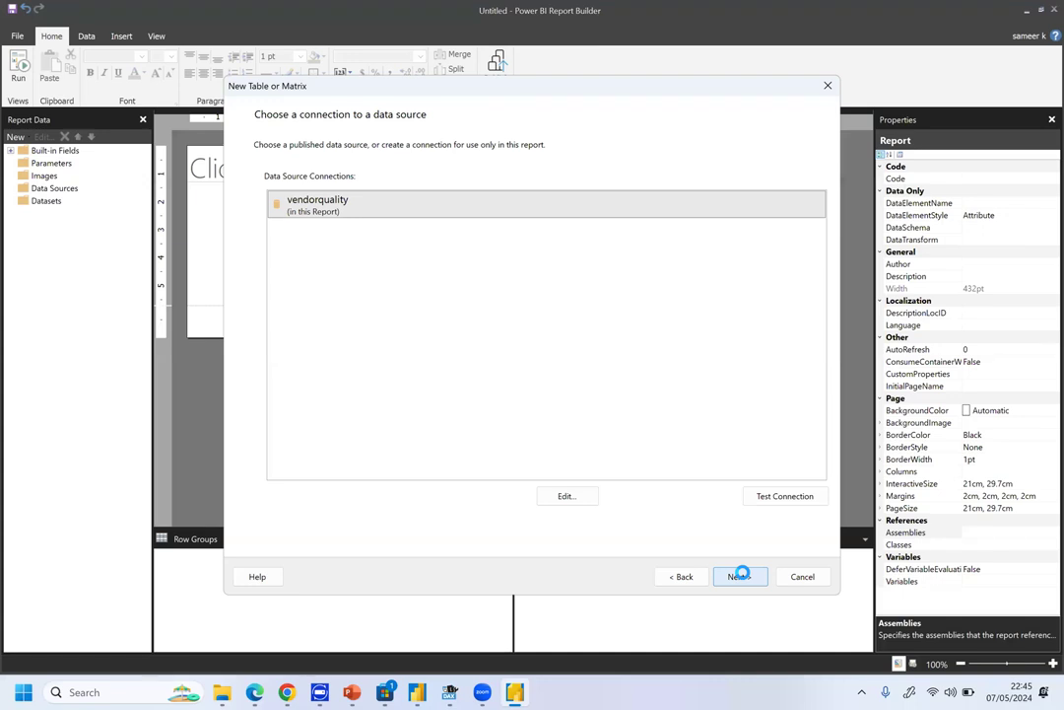
left_click(741, 574)
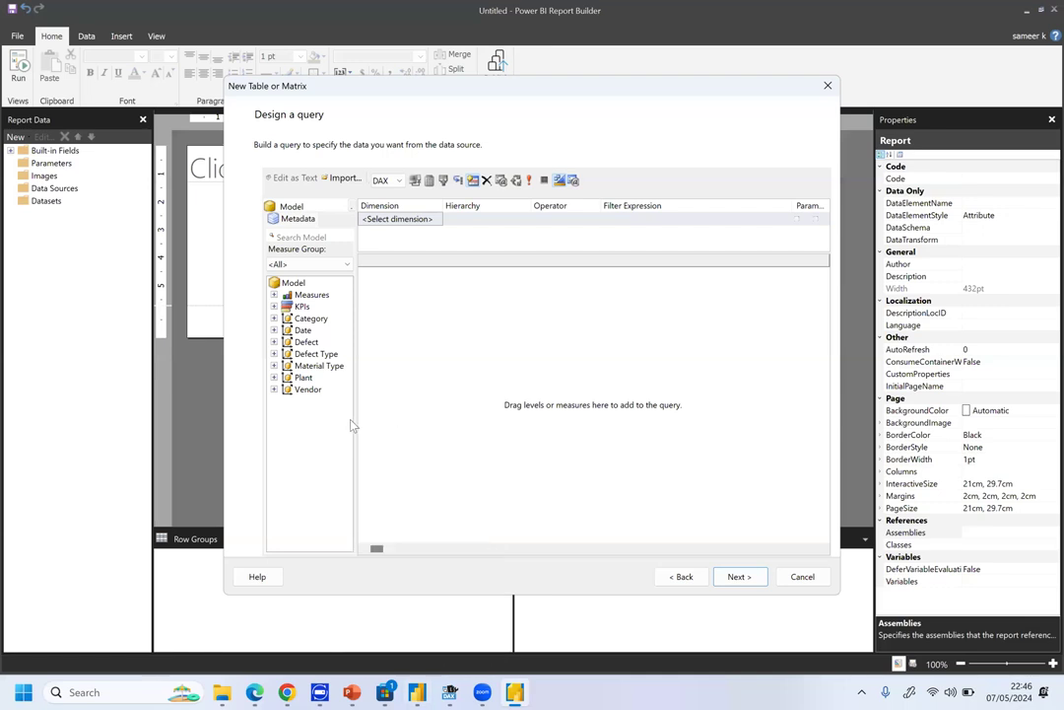
Expand the Vendor dimension in the model and add its Vendor level to the query.
left_click(275, 389)
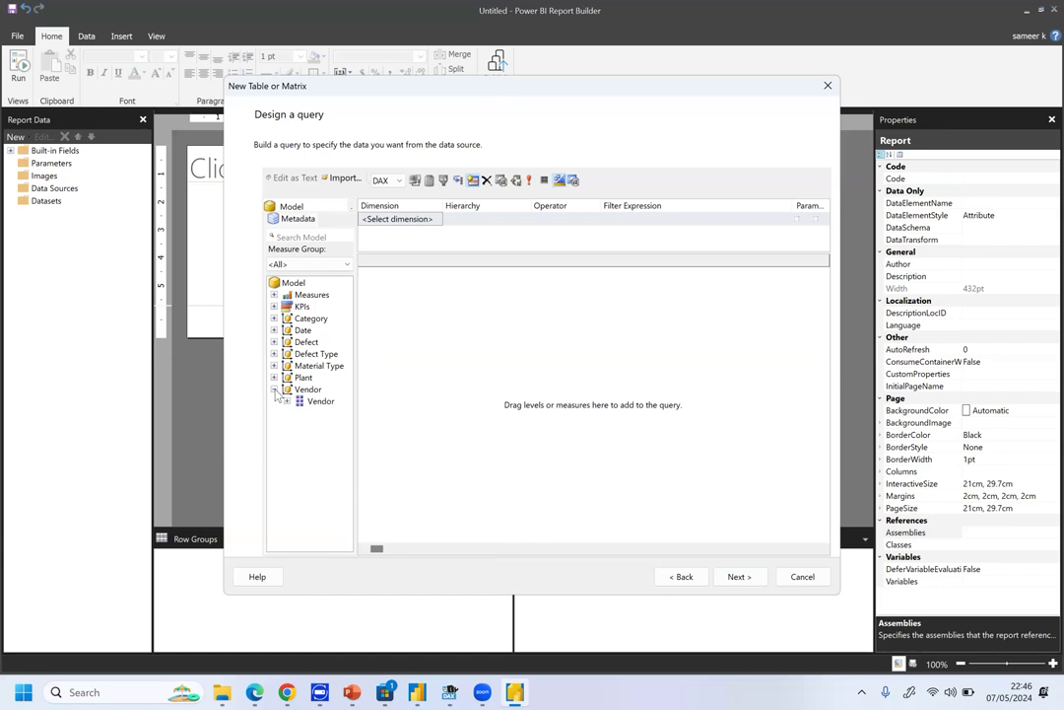
left_click(286, 401)
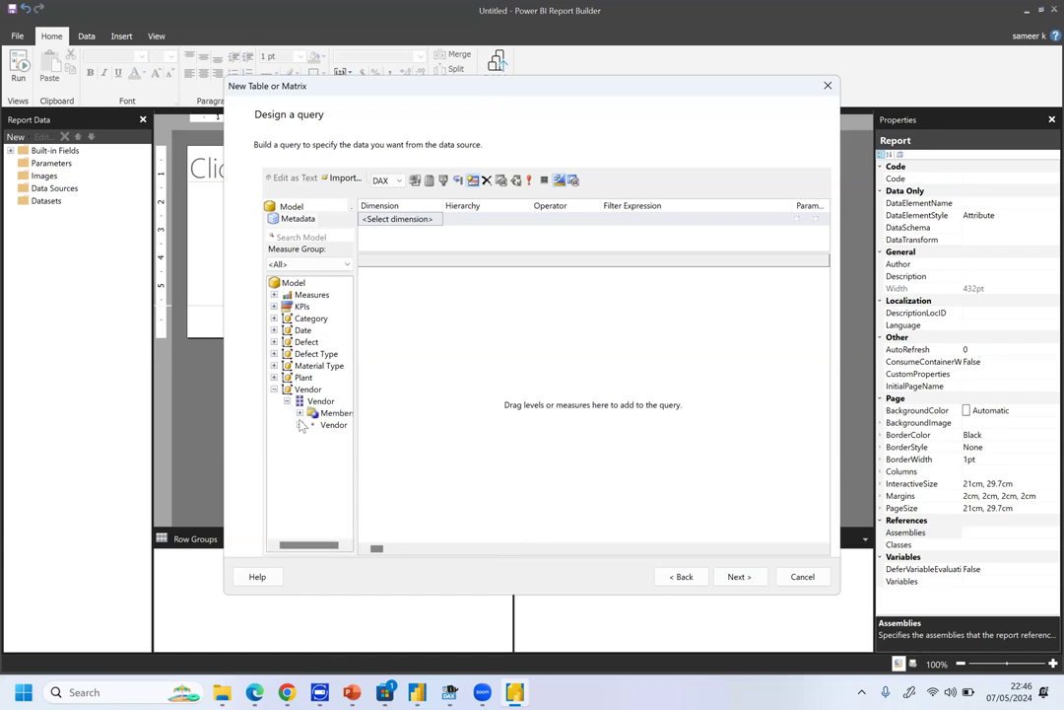
left_click_drag(333, 425, 434, 409)
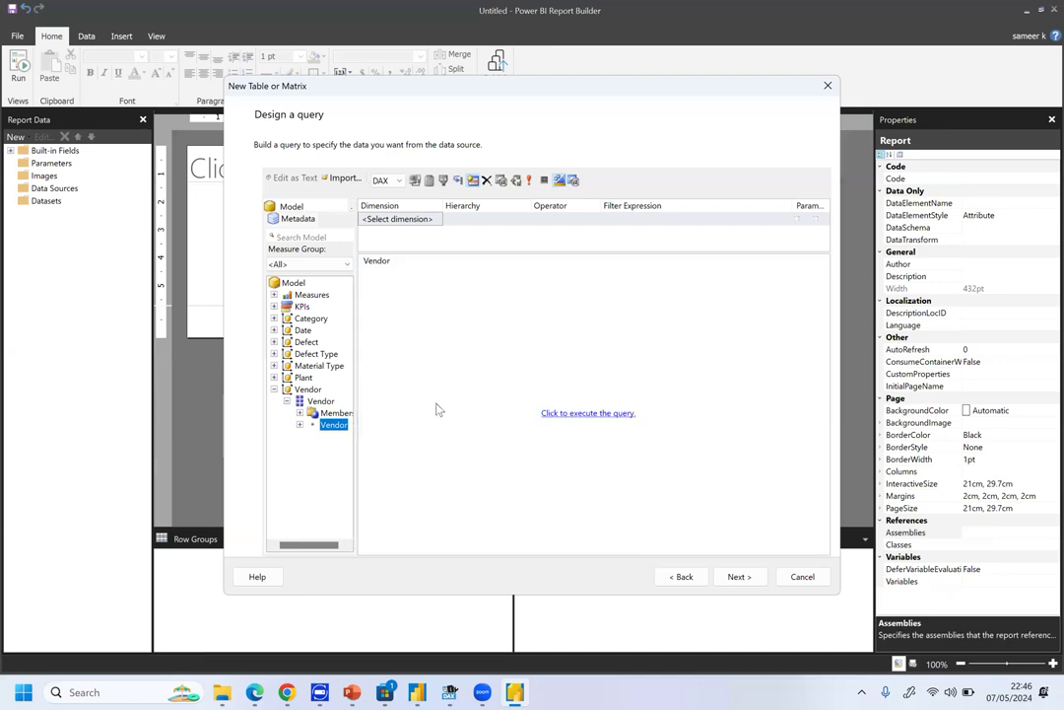
Expand the Metrics measures and add Total Defect Qty to the query beside Vendor.
left_click(274, 295)
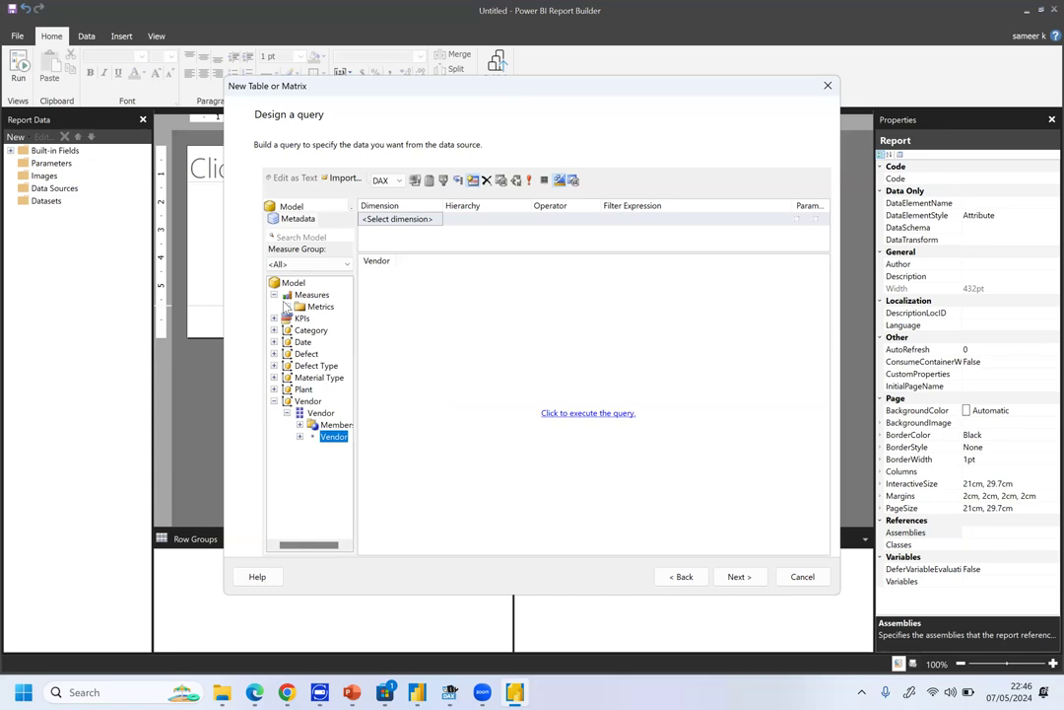
left_click(286, 307)
left_click_drag(326, 331, 428, 299)
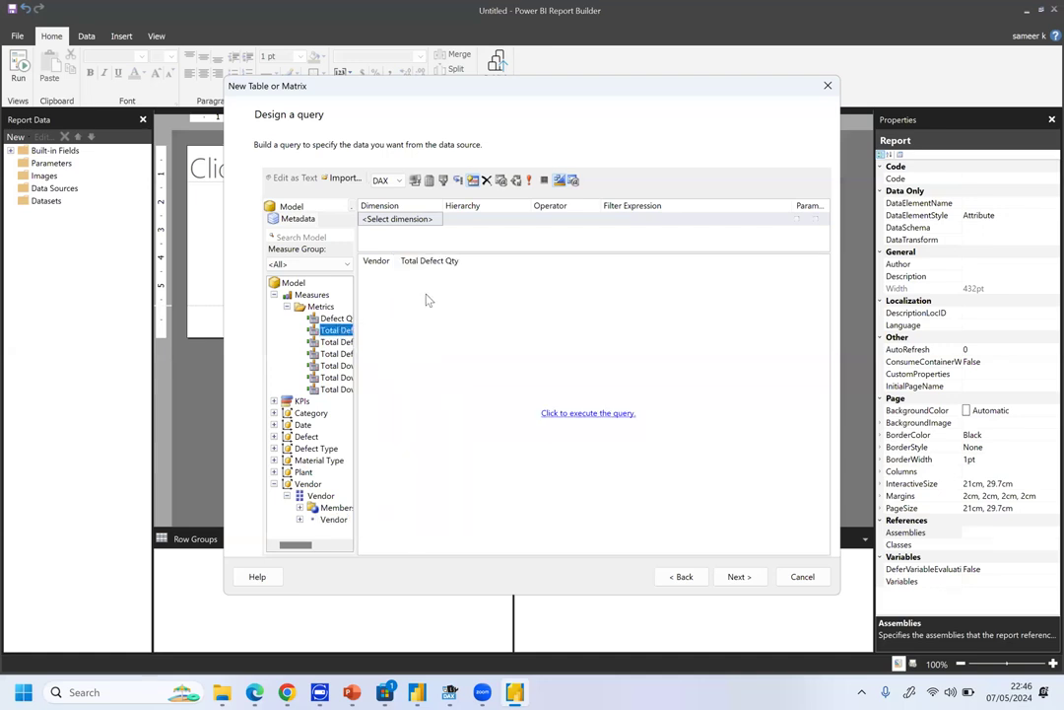
Add Total Downtime Minutes to the query, execute it, and continue to the field arrangement.
left_click_drag(335, 342, 349, 357)
left_click_drag(344, 368, 510, 313)
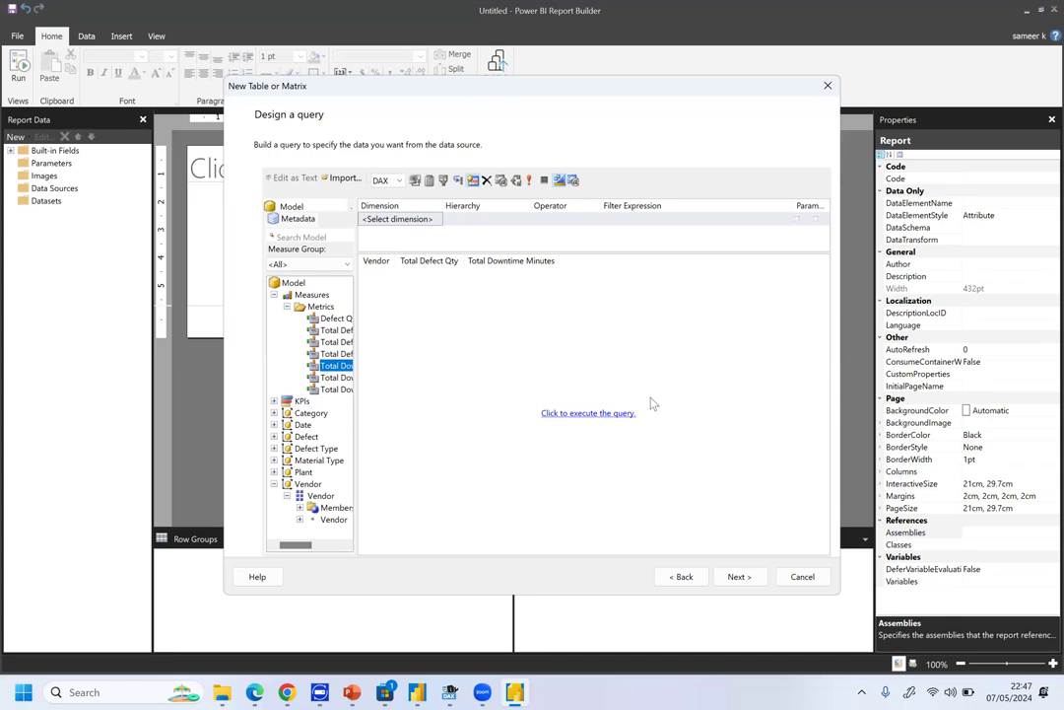
left_click(589, 413)
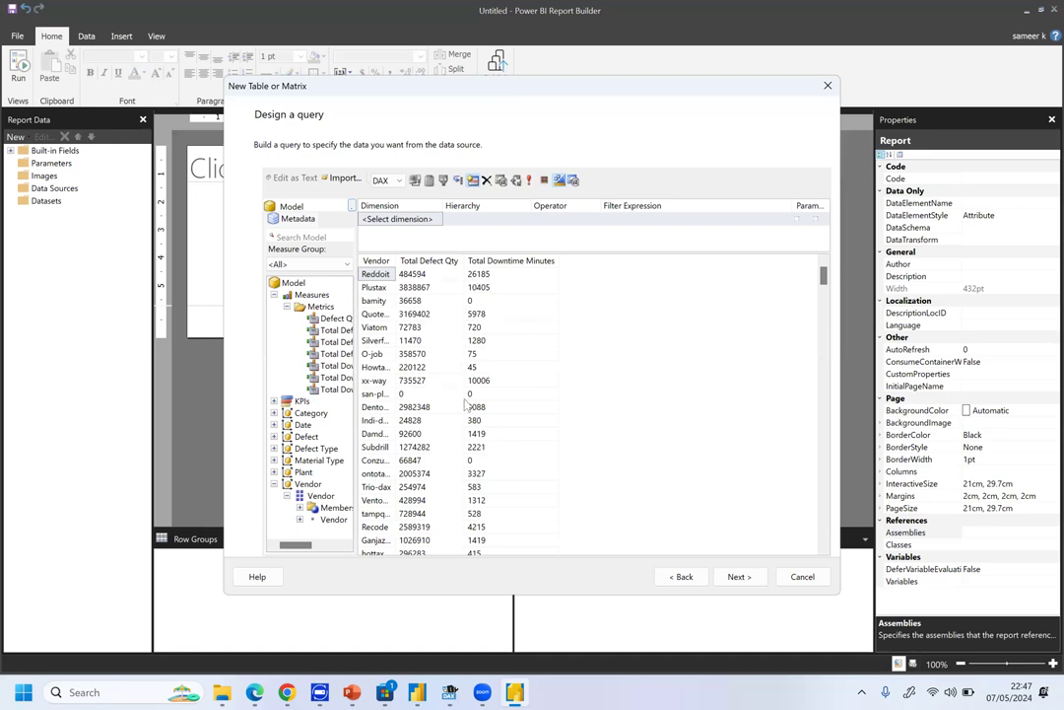
left_click(751, 577)
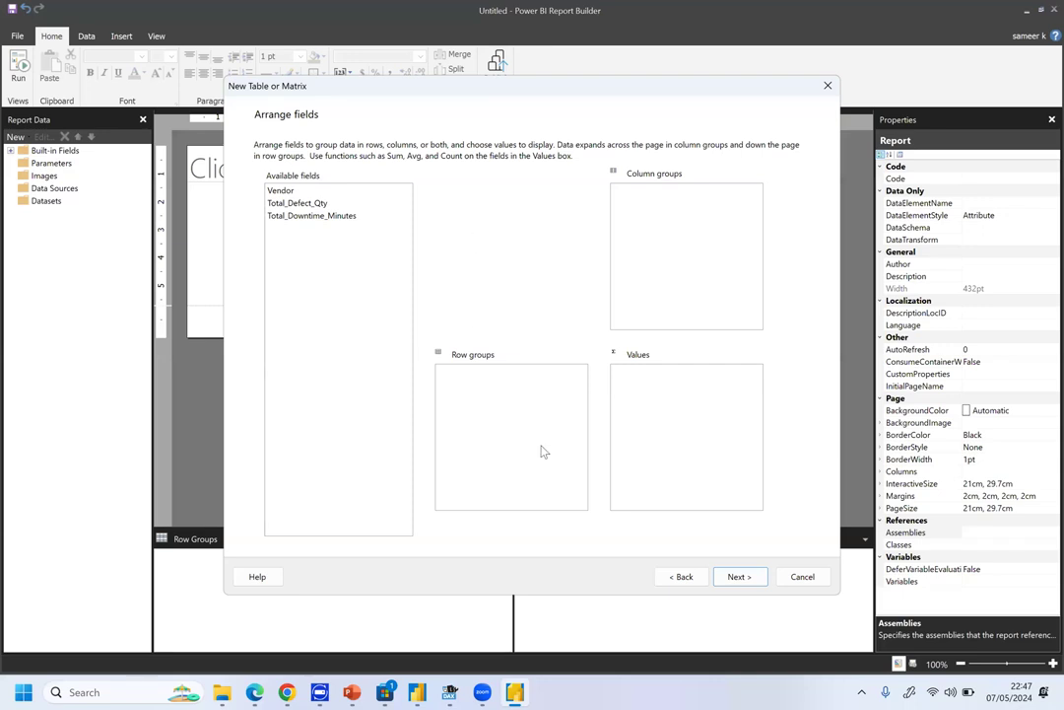
Arrange Vendor as the row group with Total_Defect_Qty and Total_Downtime_Minutes as summed values, and continue to the layout choice.
left_click_drag(290, 193, 501, 391)
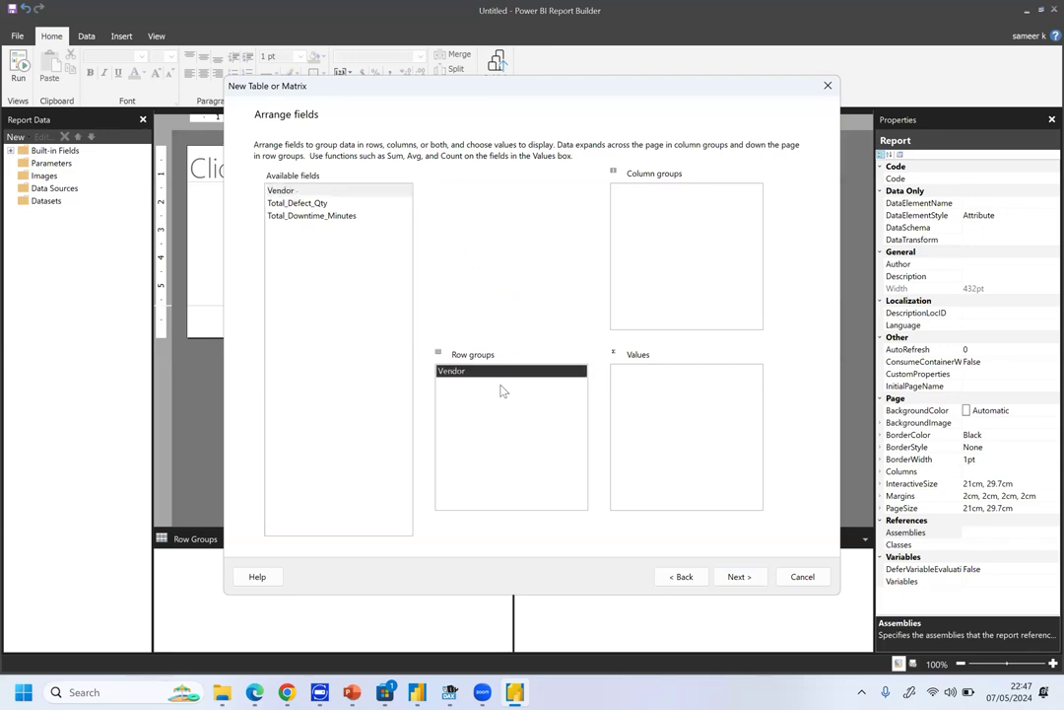
left_click_drag(318, 205, 695, 385)
left_click_drag(342, 215, 713, 427)
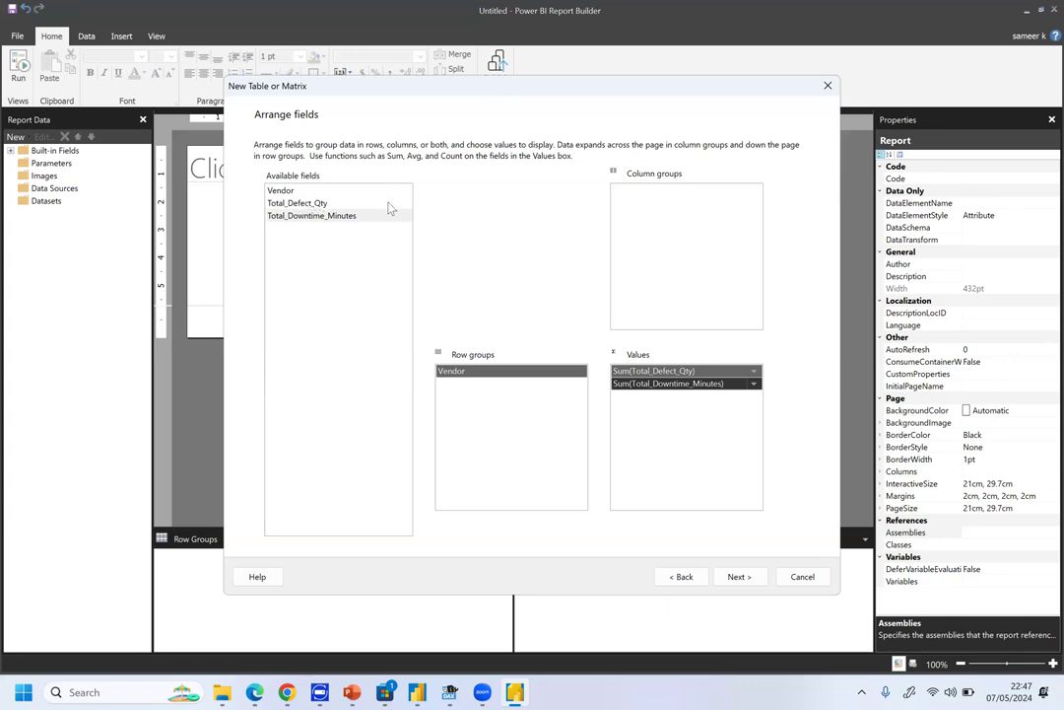
left_click(741, 576)
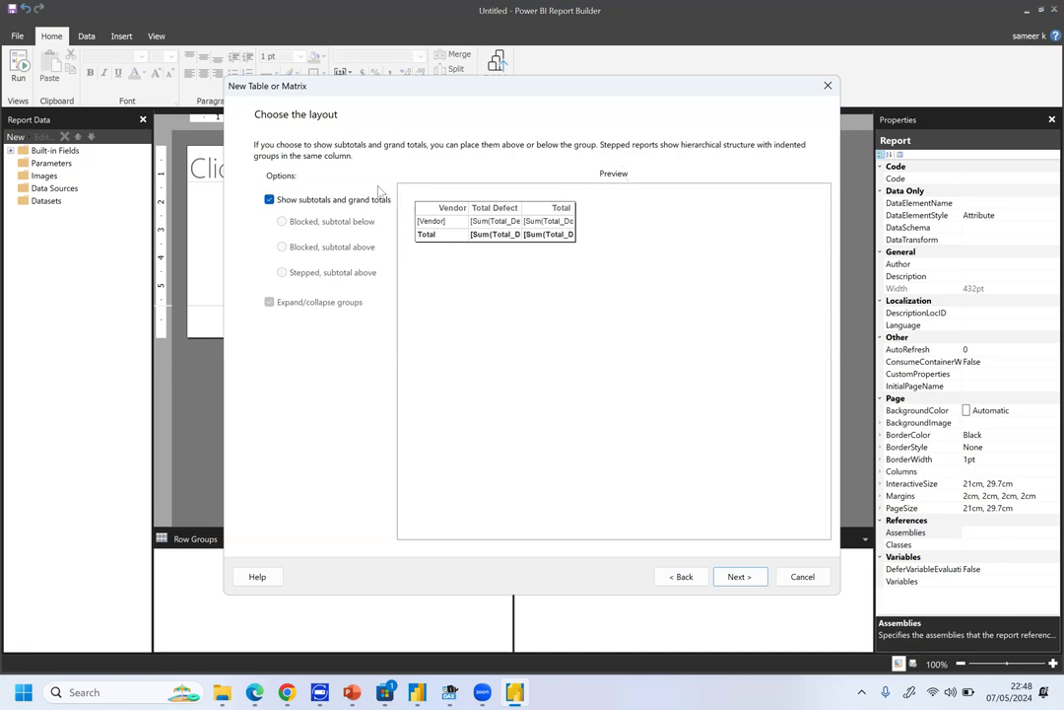
Accept the layout with subtotals and grand totals and finish the table wizard.
left_click(732, 575)
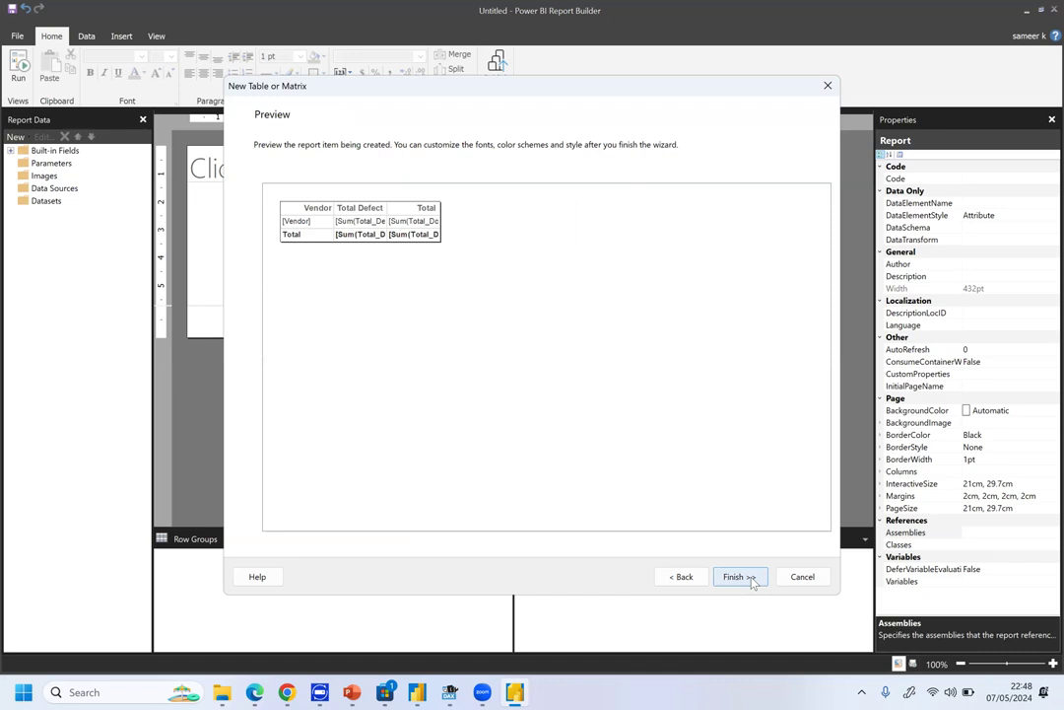
key("alt+Tab")
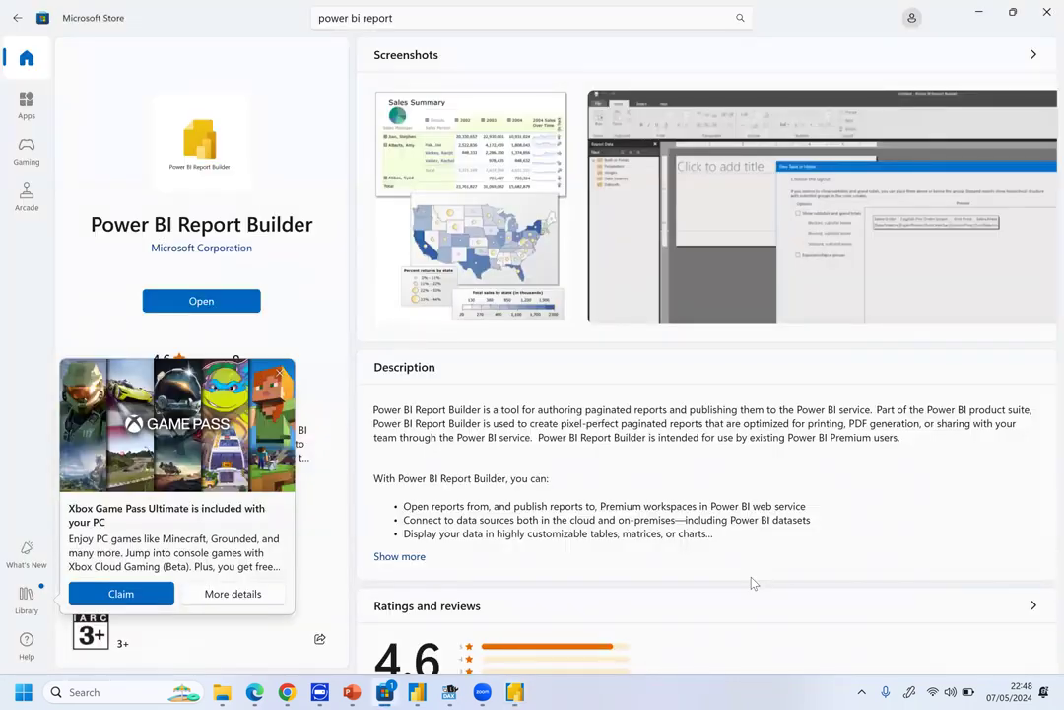
mouse_move(514, 692)
left_click(545, 636)
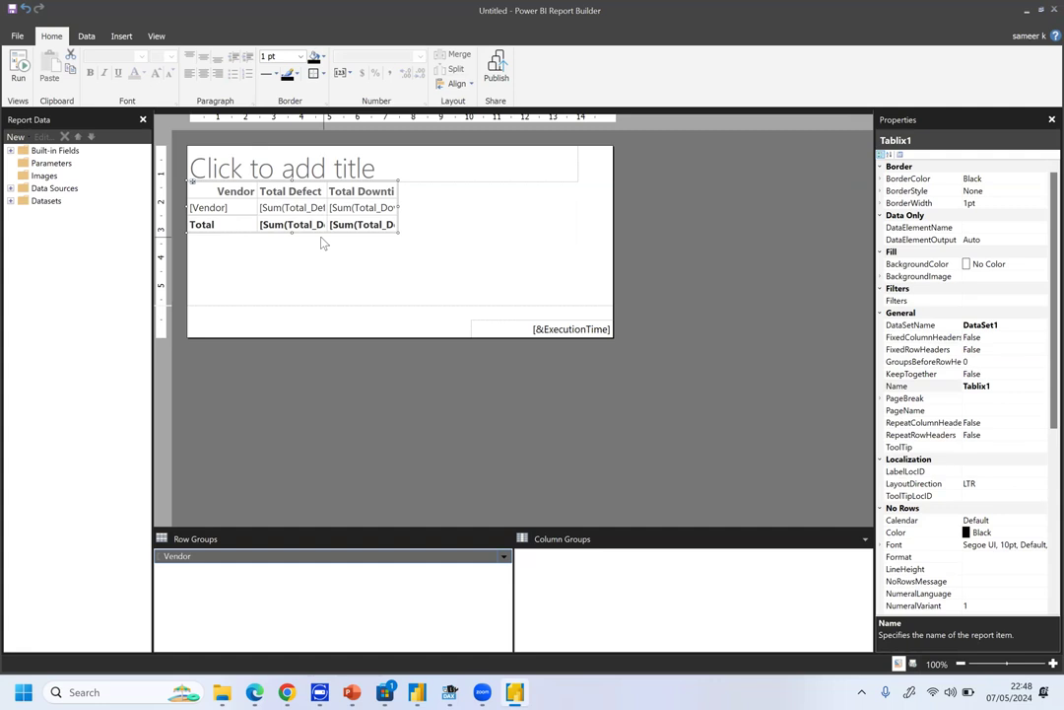
Enter Vendor Quality Analysis as the report title.
left_click(375, 169)
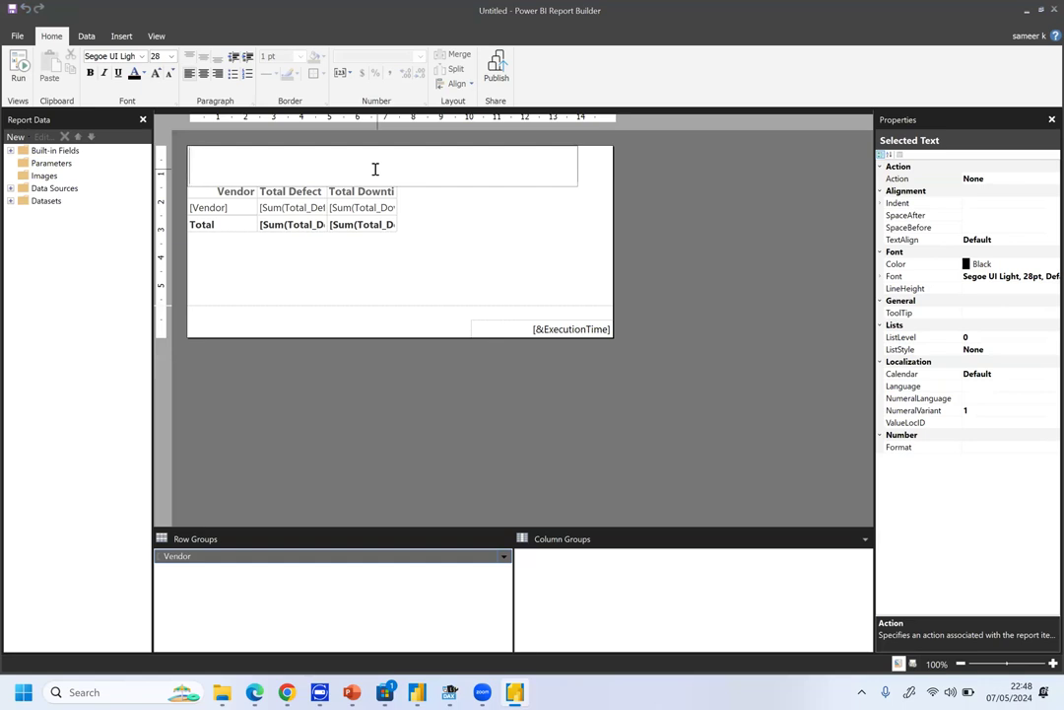
type("Vendor ")
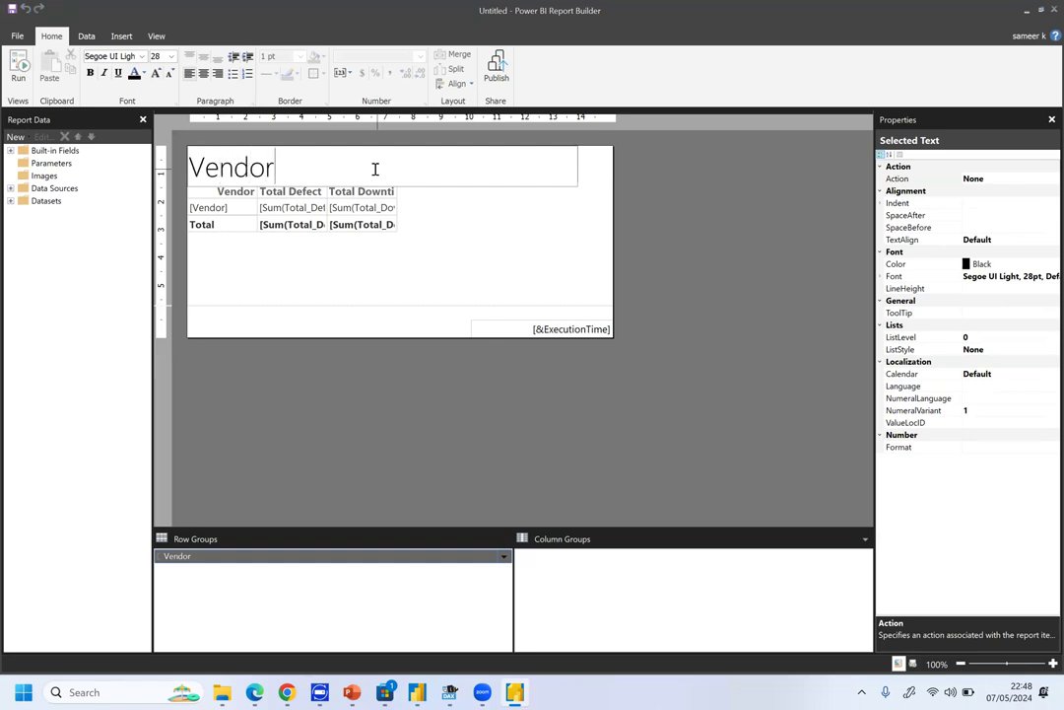
type("q")
key("BackSpace")
type("Qual")
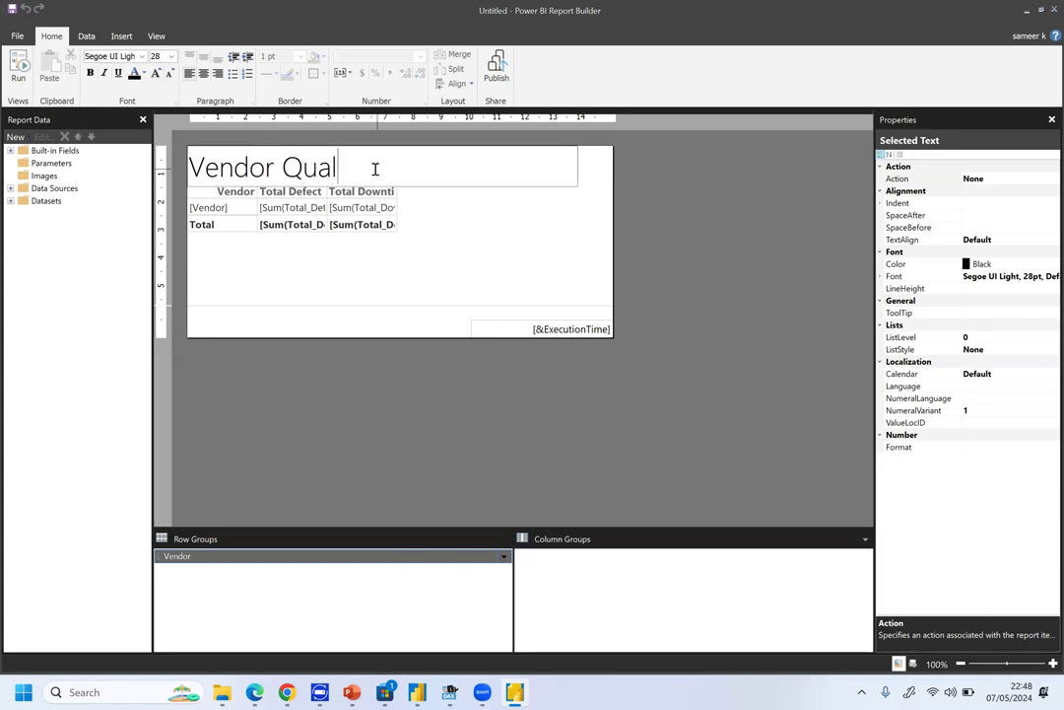
type("ity Analysis")
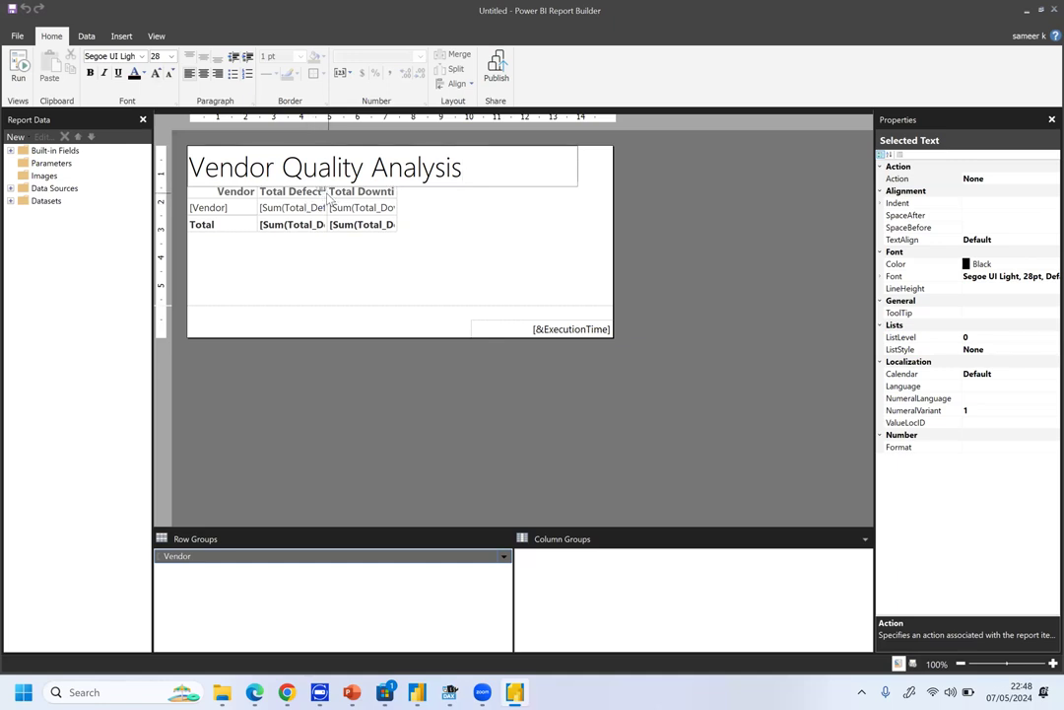
left_click(296, 191)
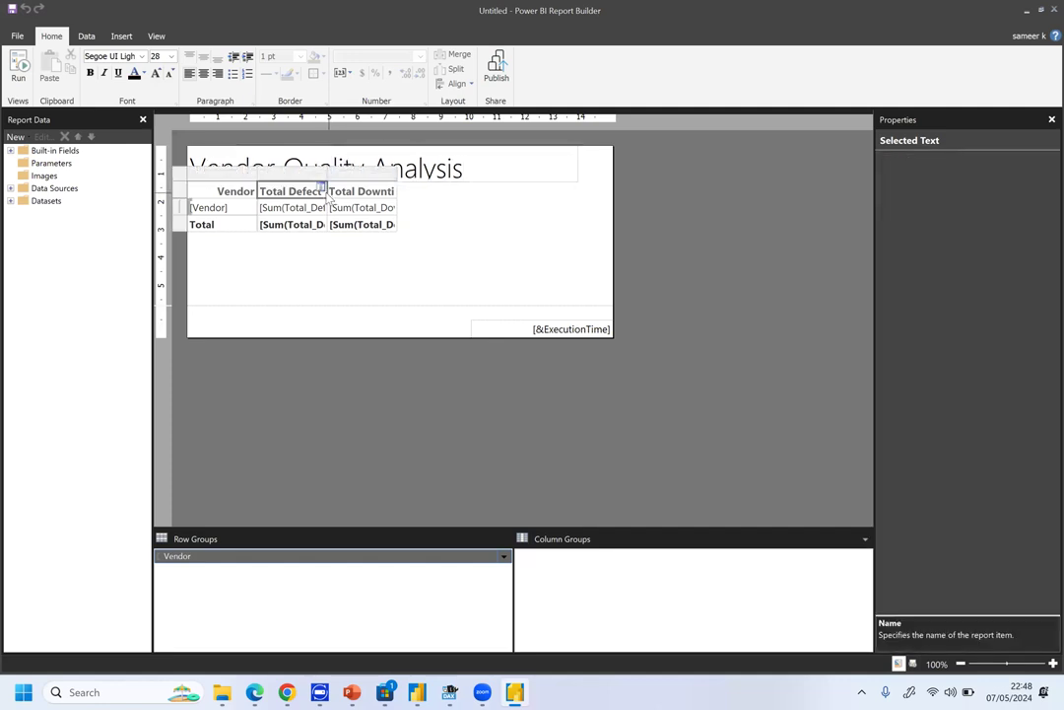
left_click(321, 187)
left_click(537, 284)
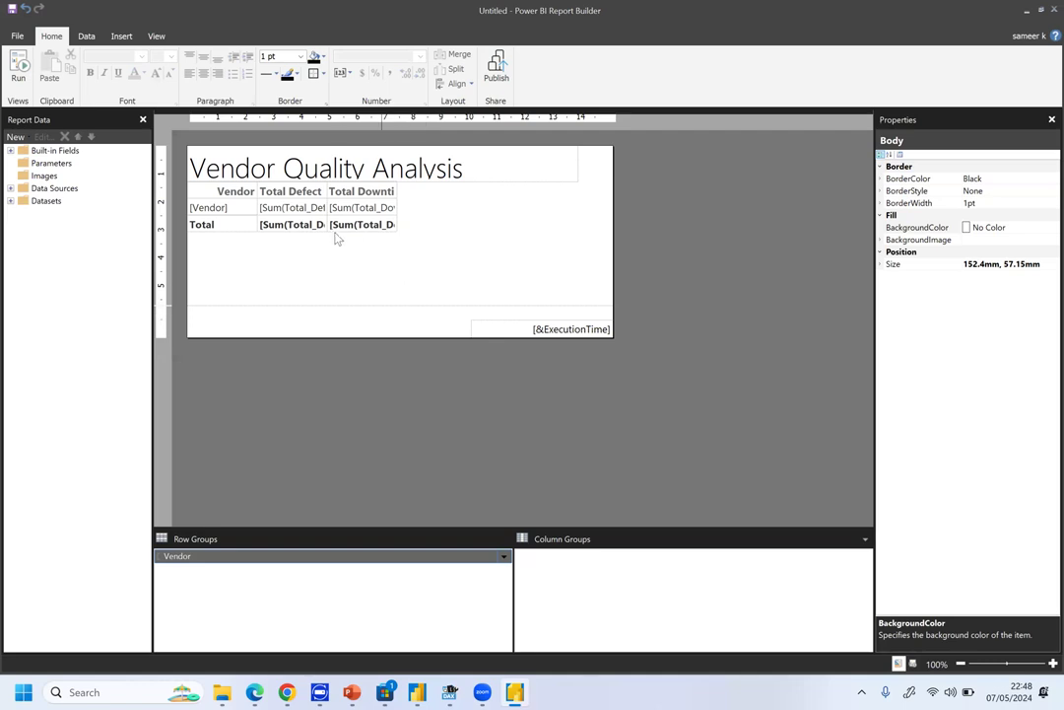
Place the built-in Language and Page Name fields in the report footer, in line before the execution time.
left_click(9, 152)
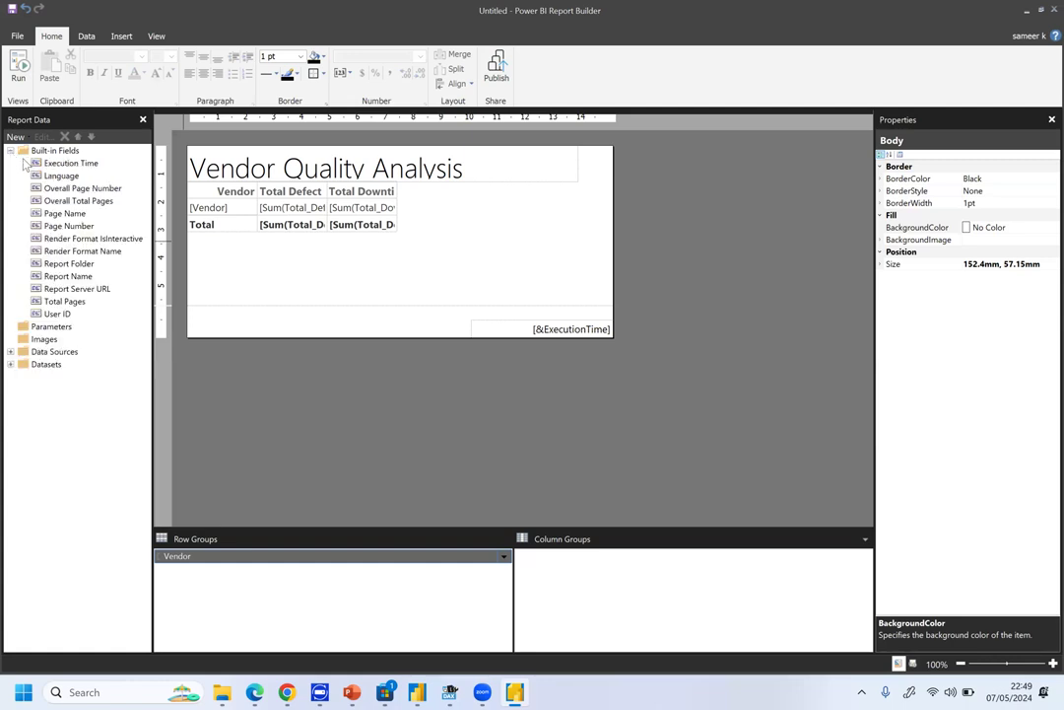
left_click_drag(61, 175, 414, 320)
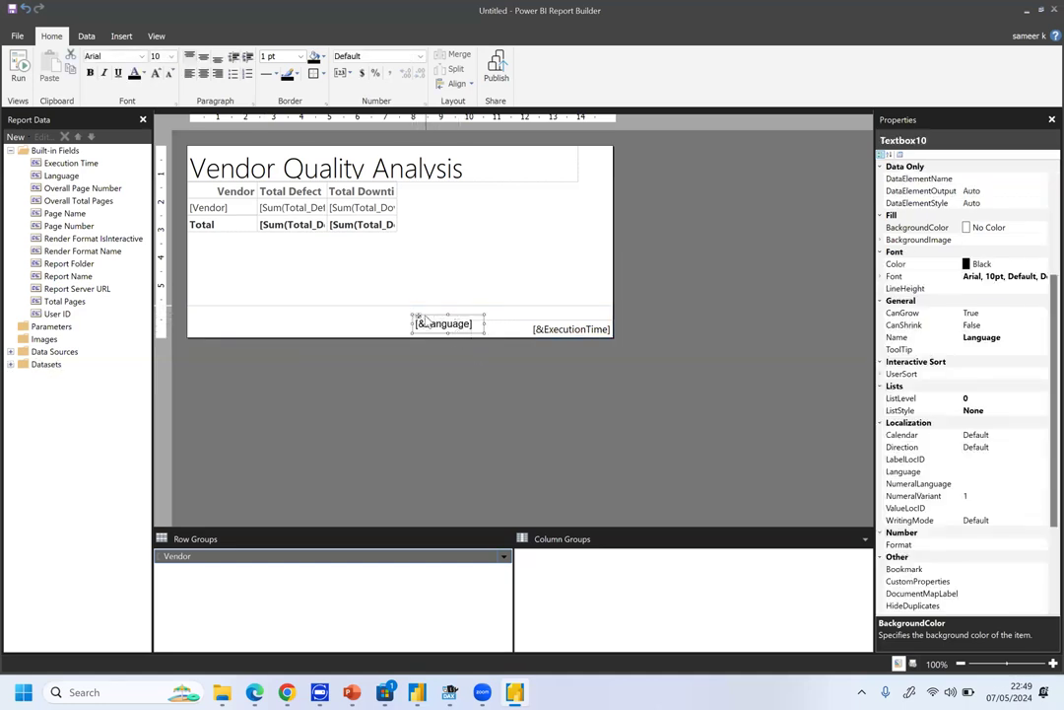
left_click_drag(430, 316, 413, 323)
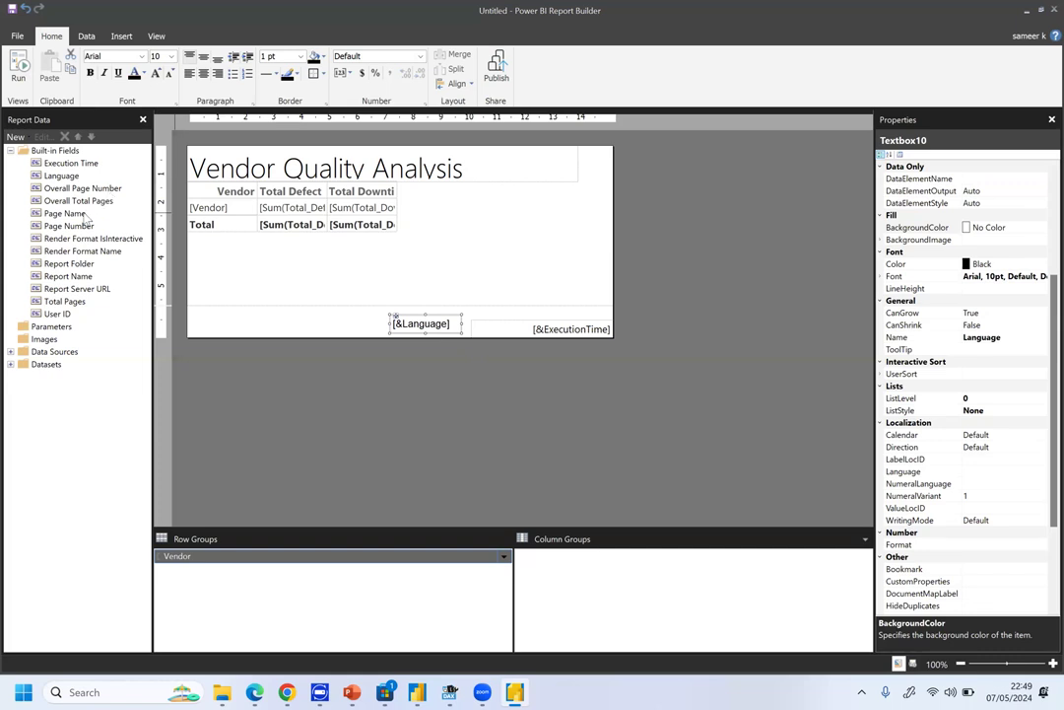
left_click_drag(66, 213, 274, 320)
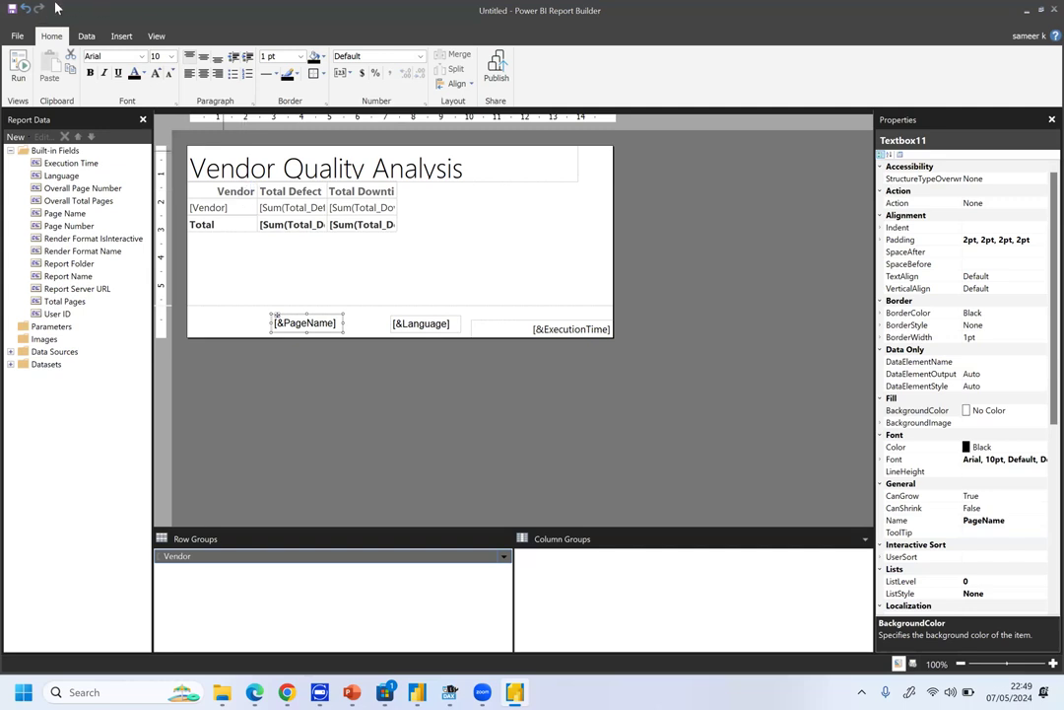
Save the report in Documents as vendor quality analysis new.rdl.
left_click(19, 42)
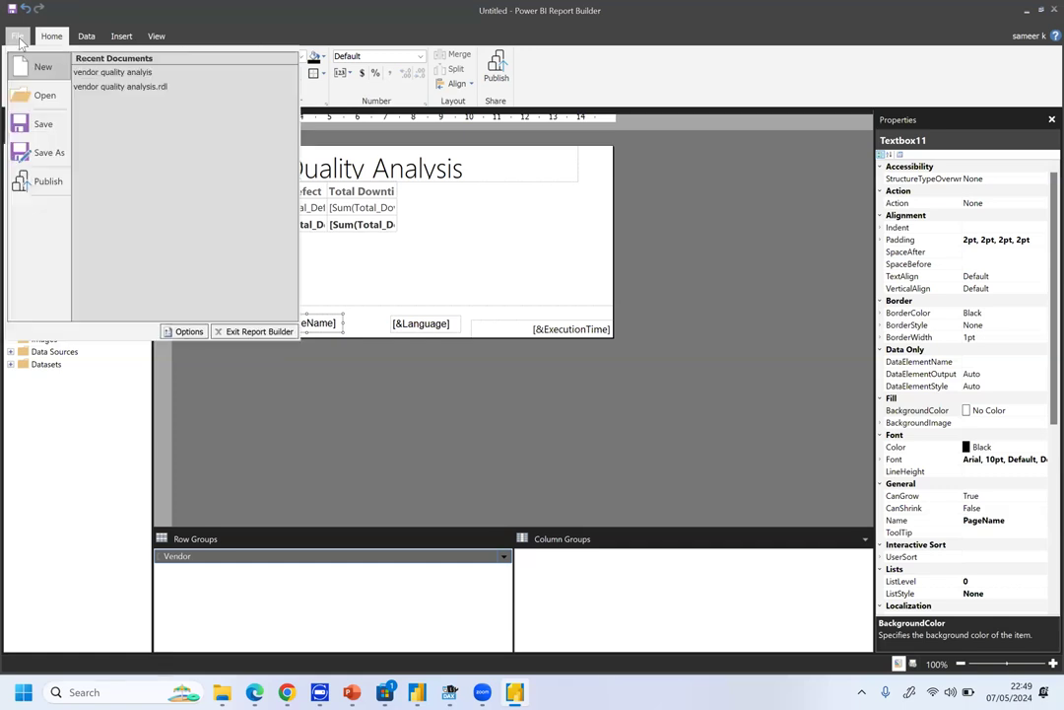
left_click(53, 120)
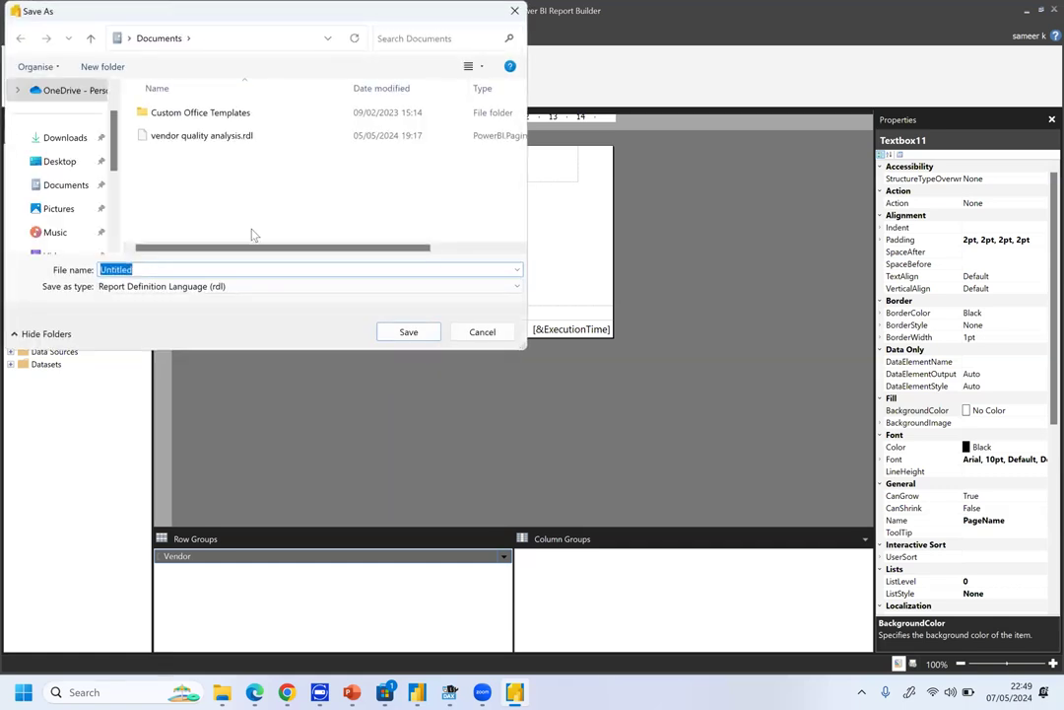
left_click(202, 135)
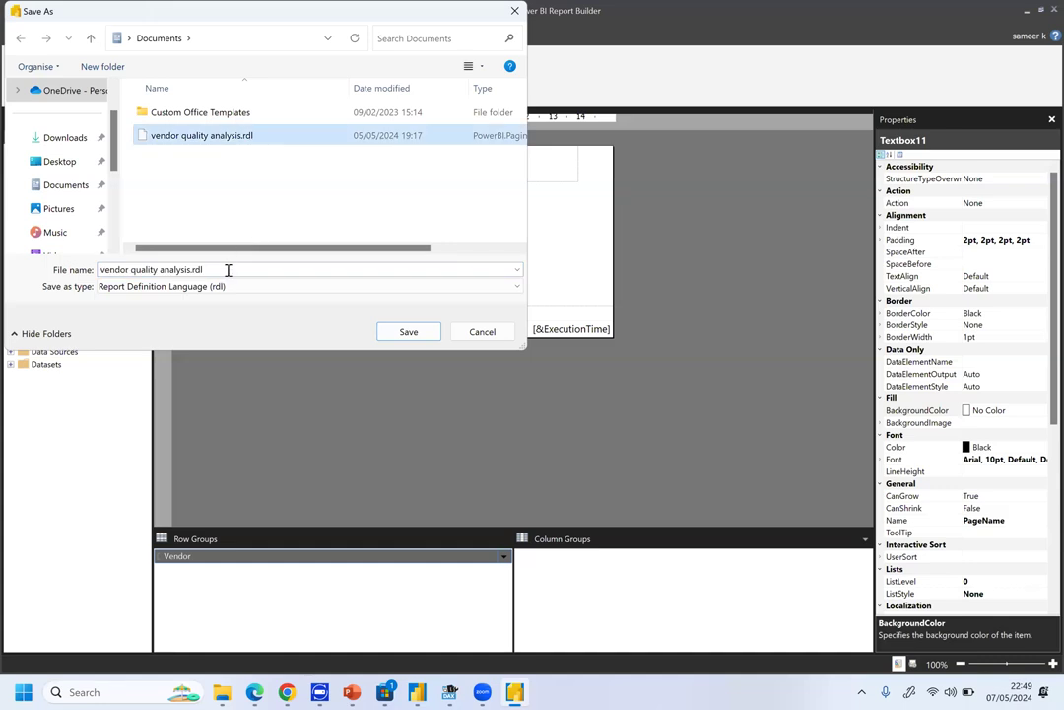
left_click(227, 269)
left_click(227, 269)
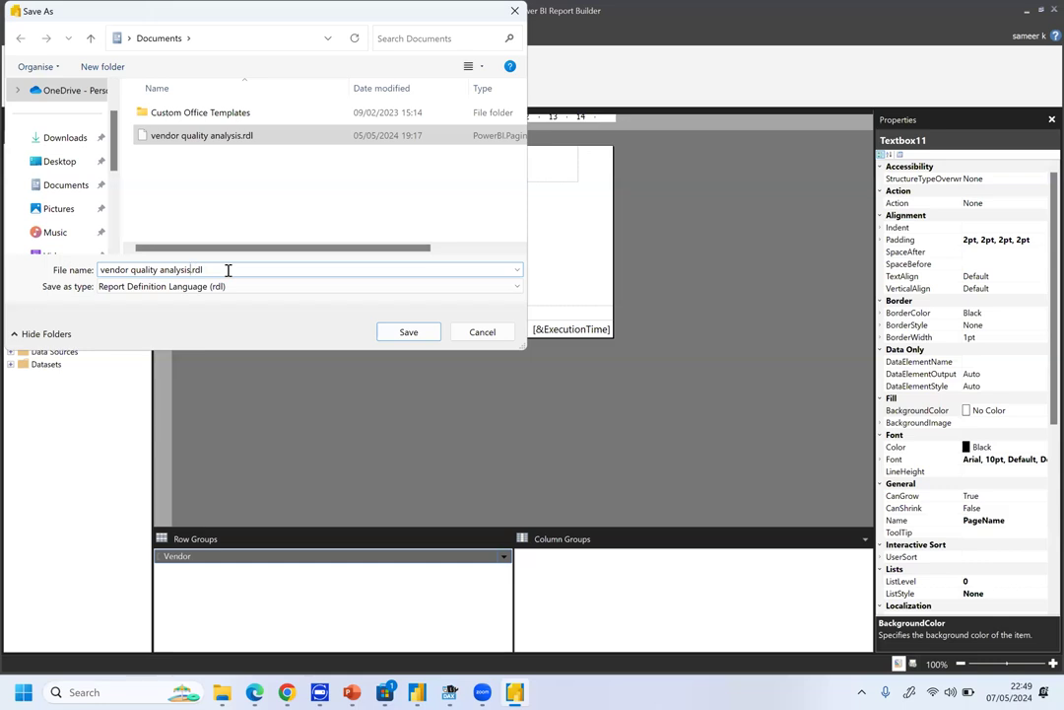
type("new")
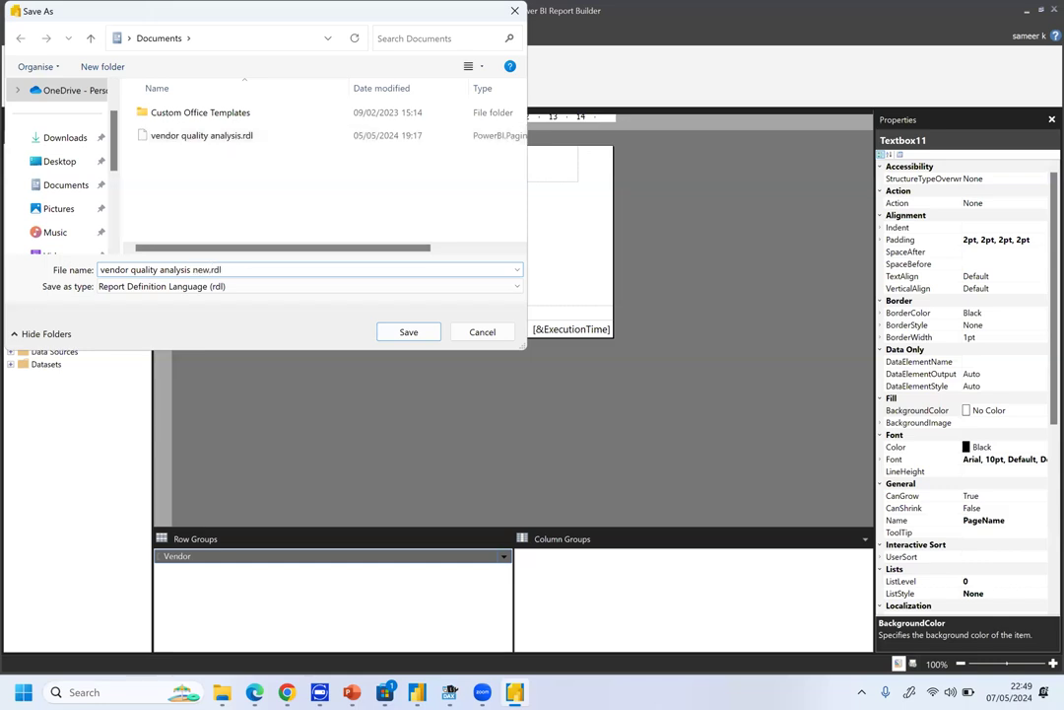
left_click(408, 332)
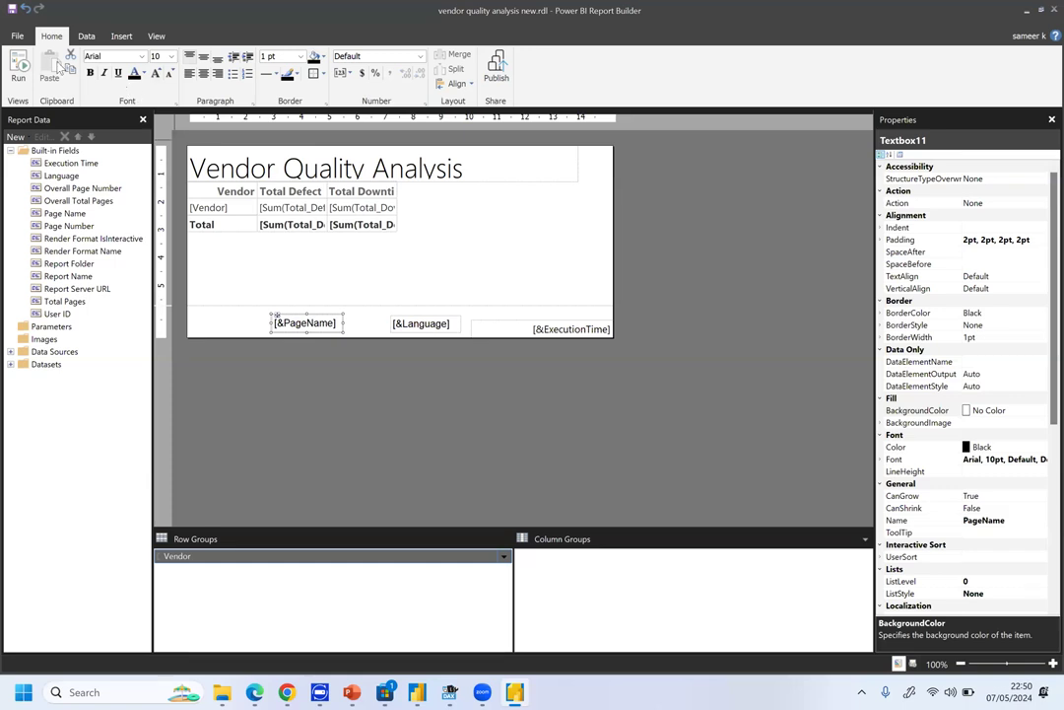
Run the report to check its rendered columns and pages, and return to the design view.
left_click(17, 75)
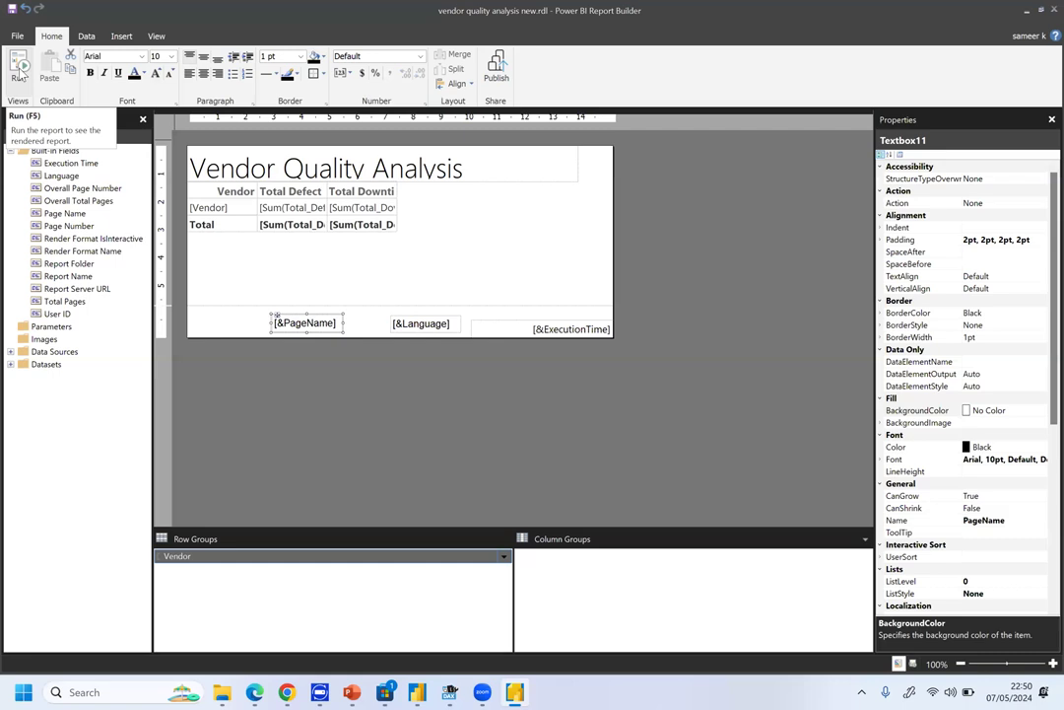
left_click(19, 71)
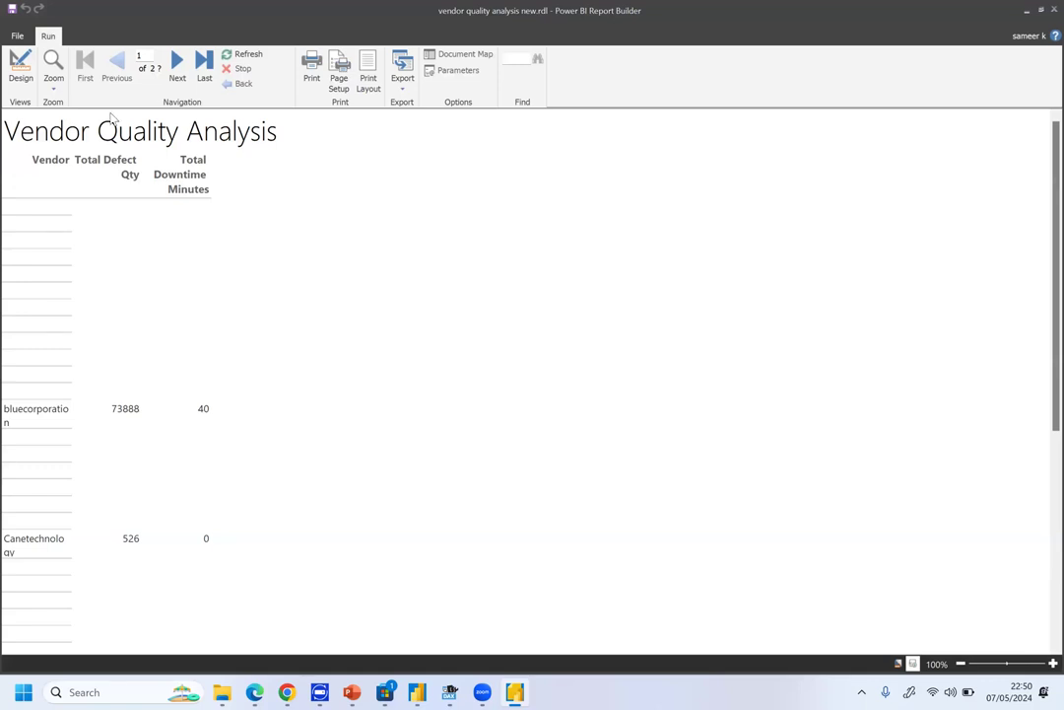
left_click(20, 66)
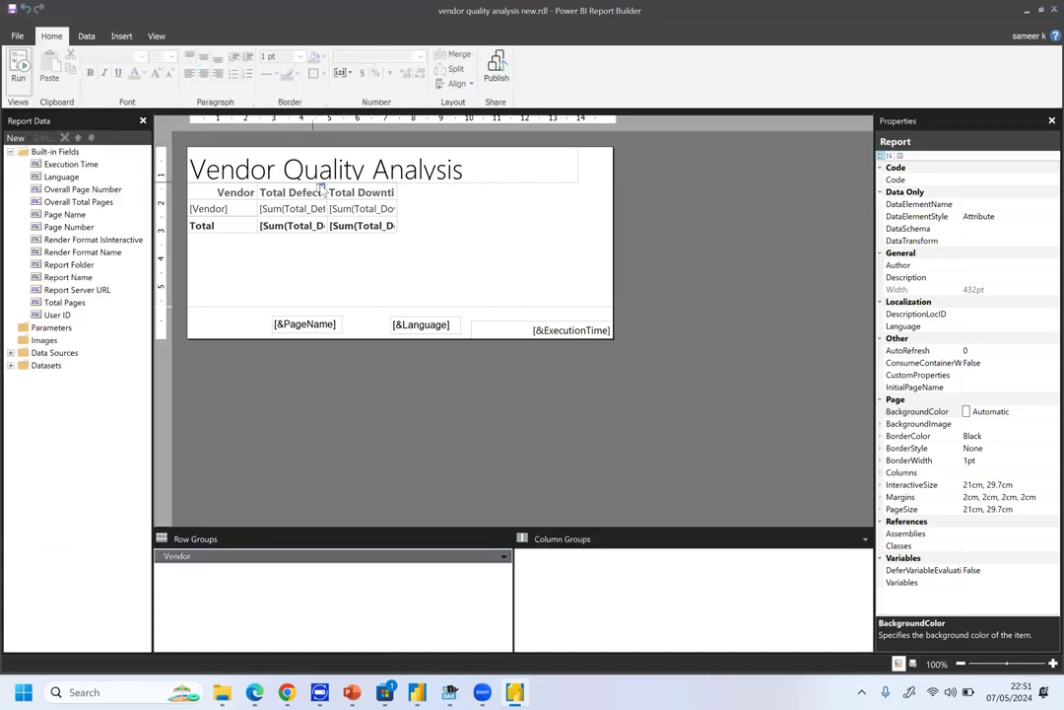
Widen the Vendor, Total Defect Qty and Total Downtime Minutes columns so each header fits on one line.
left_click(322, 187)
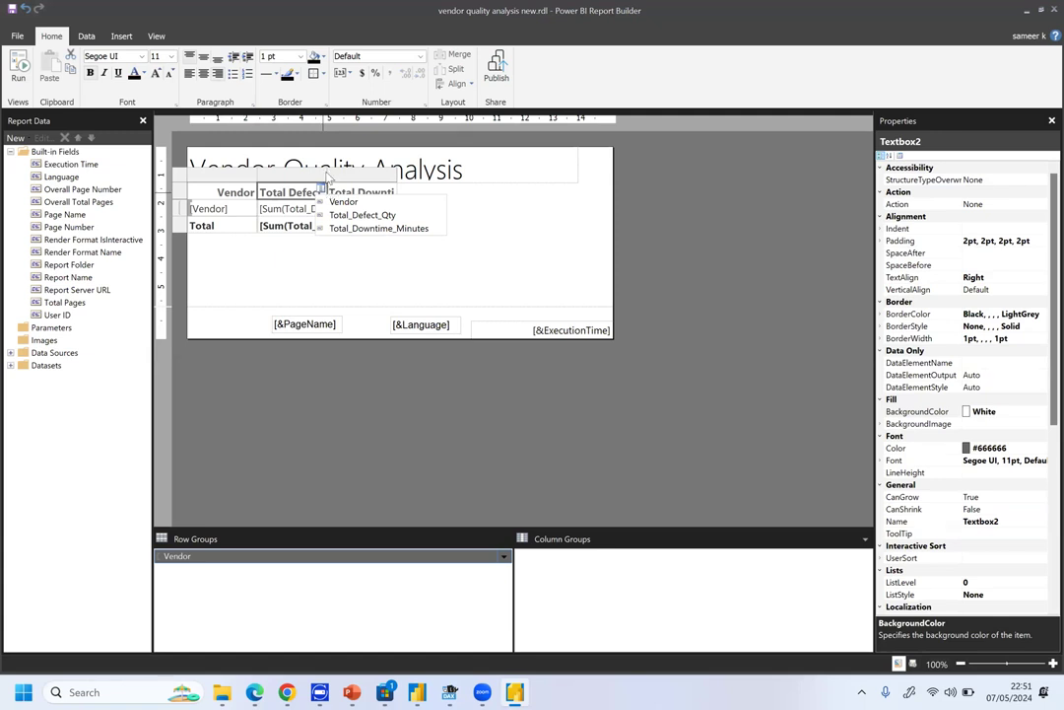
left_click(330, 177)
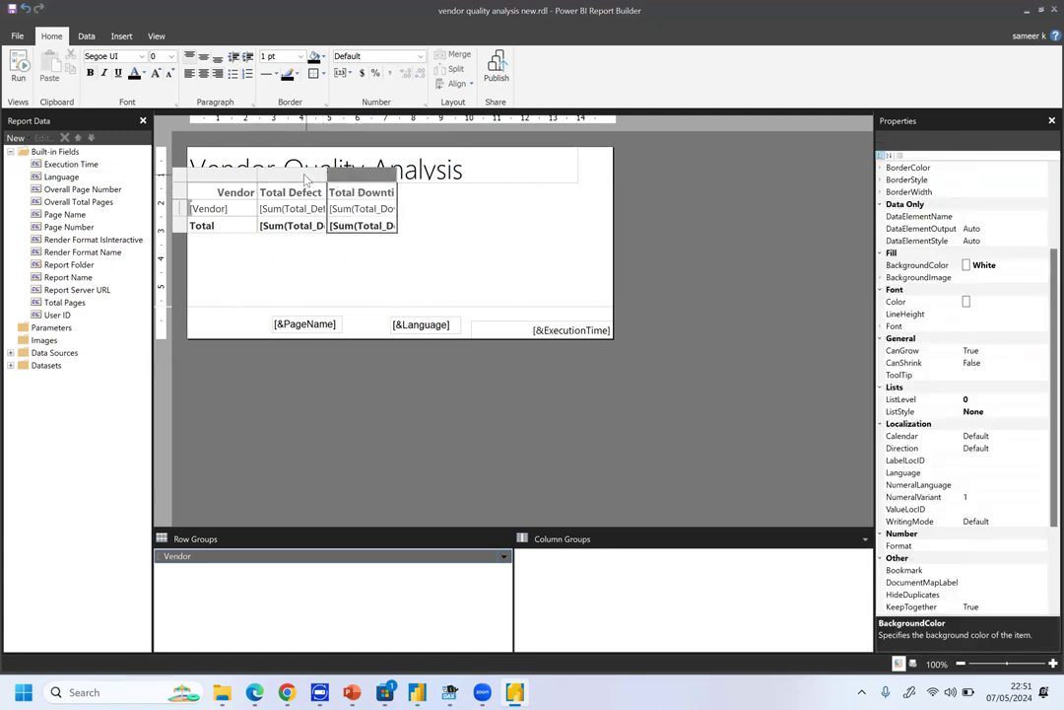
left_click(304, 178)
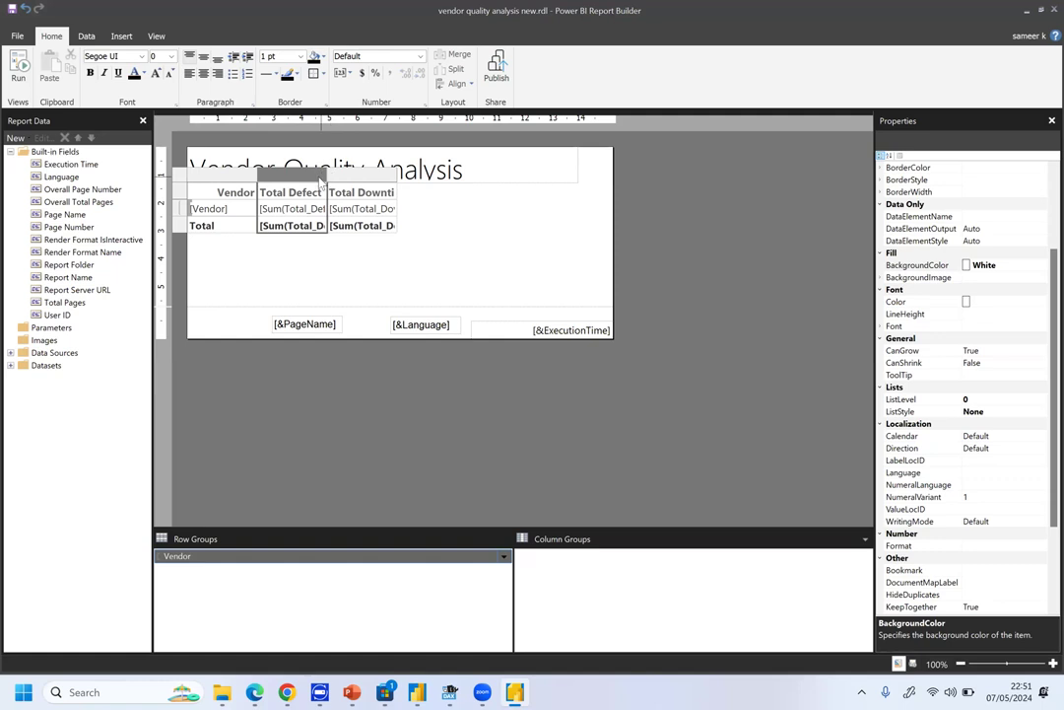
left_click_drag(326, 179, 391, 171)
left_click_drag(459, 172, 540, 170)
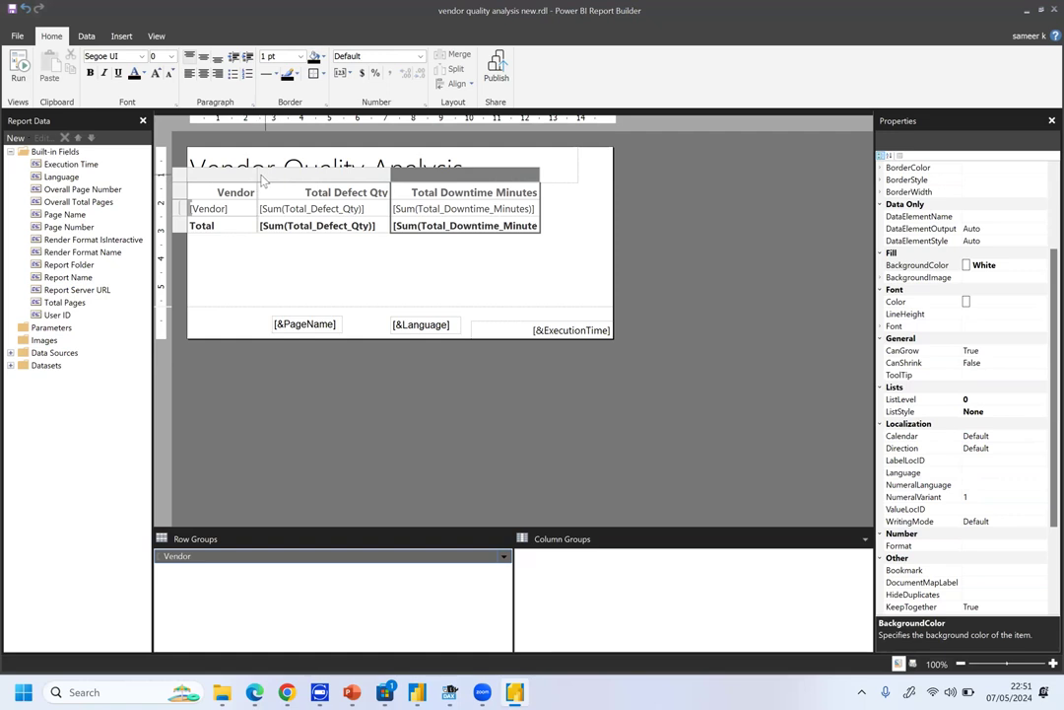
left_click_drag(257, 173, 273, 173)
left_click(325, 173)
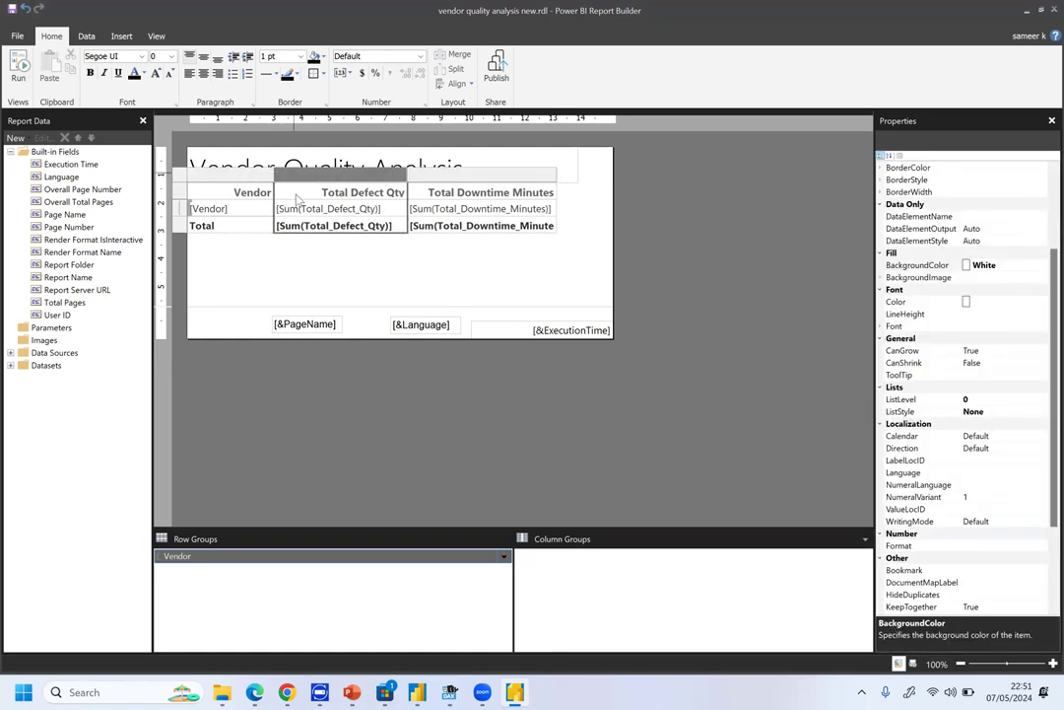
Shift the report title box slightly to the right above the table.
left_click(498, 156)
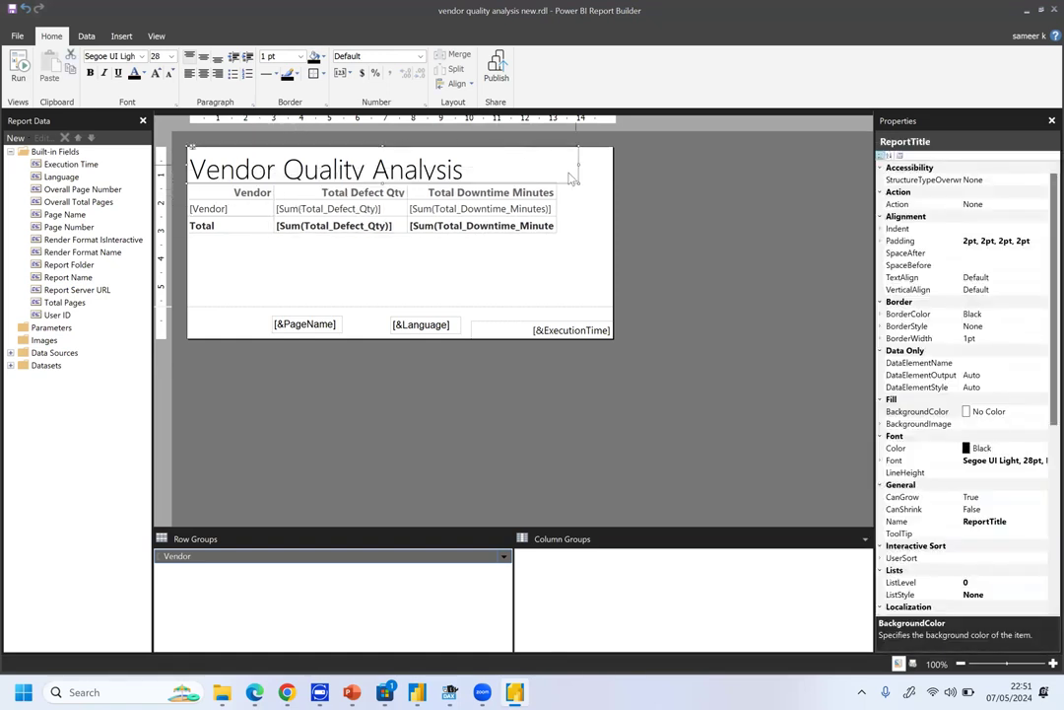
mouse_move(576, 181)
left_mouse_down()
mouse_move(551, 163)
mouse_move(593, 179)
left_mouse_up()
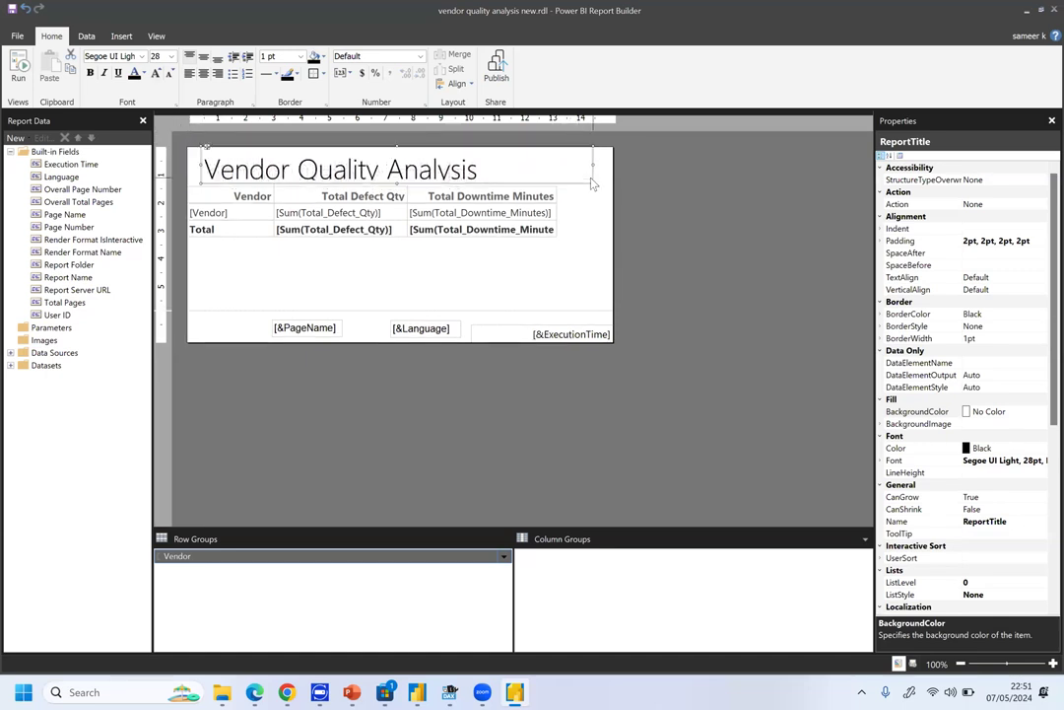
Center the Vendor Quality Analysis title in its text box and set its font color to Blue.
left_click(203, 75)
left_click(265, 170)
left_click_drag(264, 170, 553, 168)
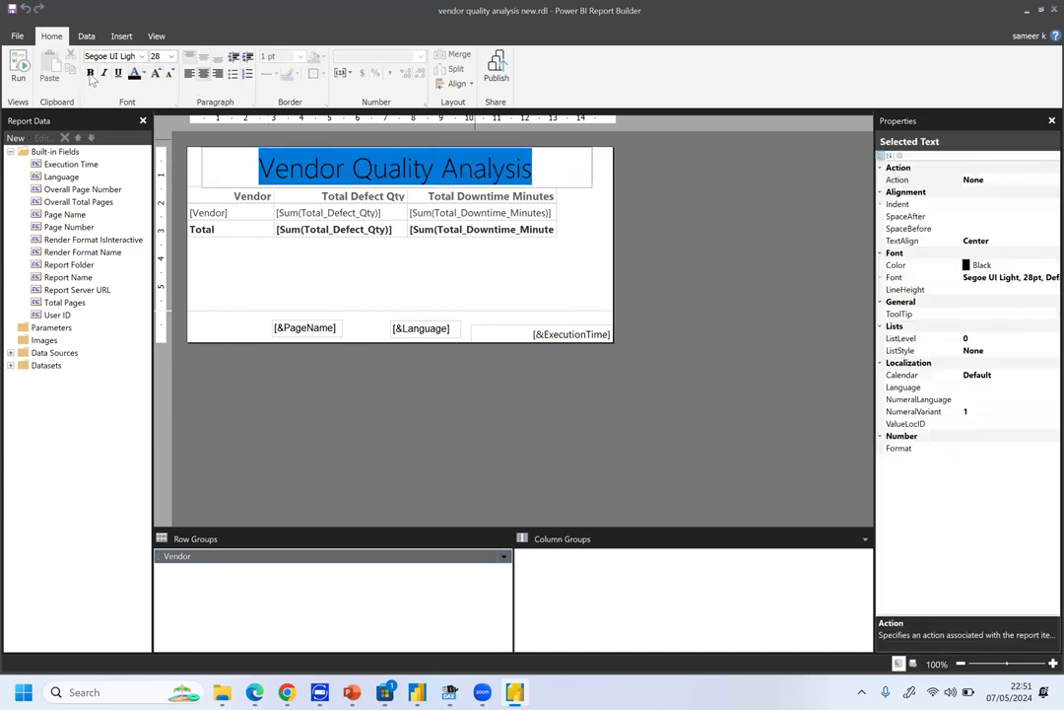
left_click(143, 73)
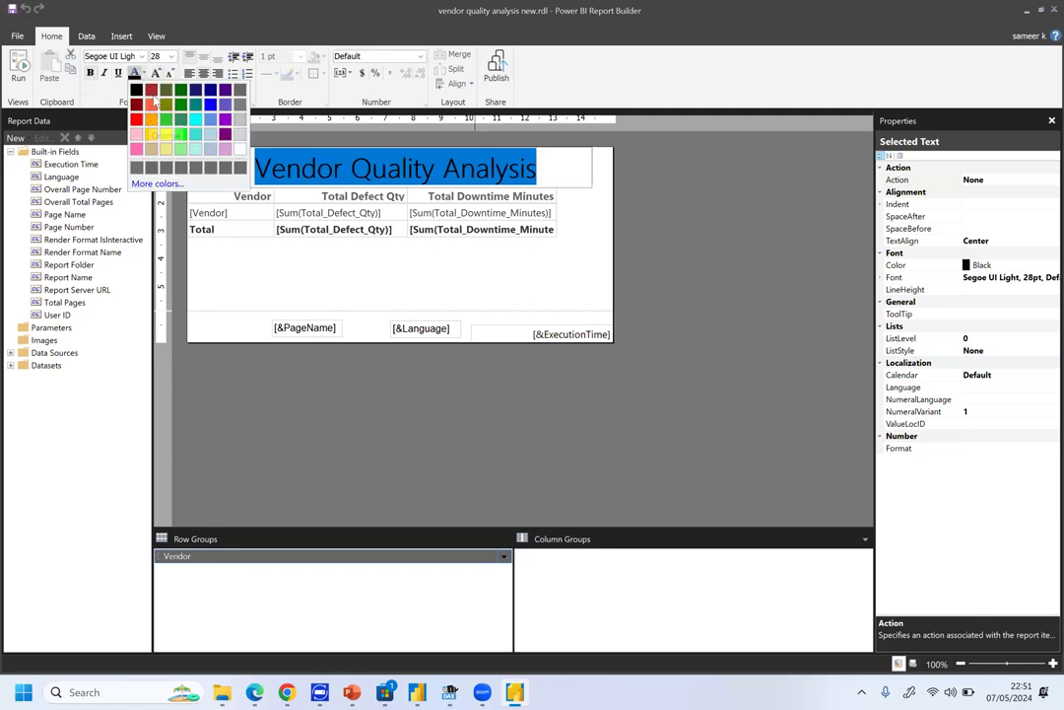
left_click(211, 103)
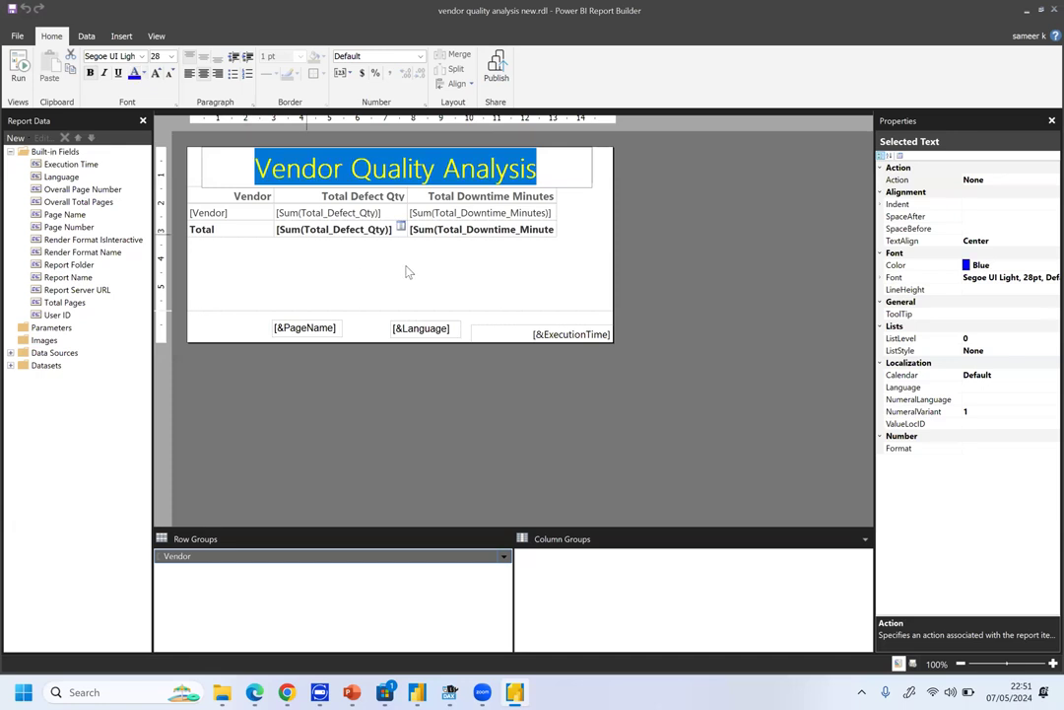
left_click(370, 268)
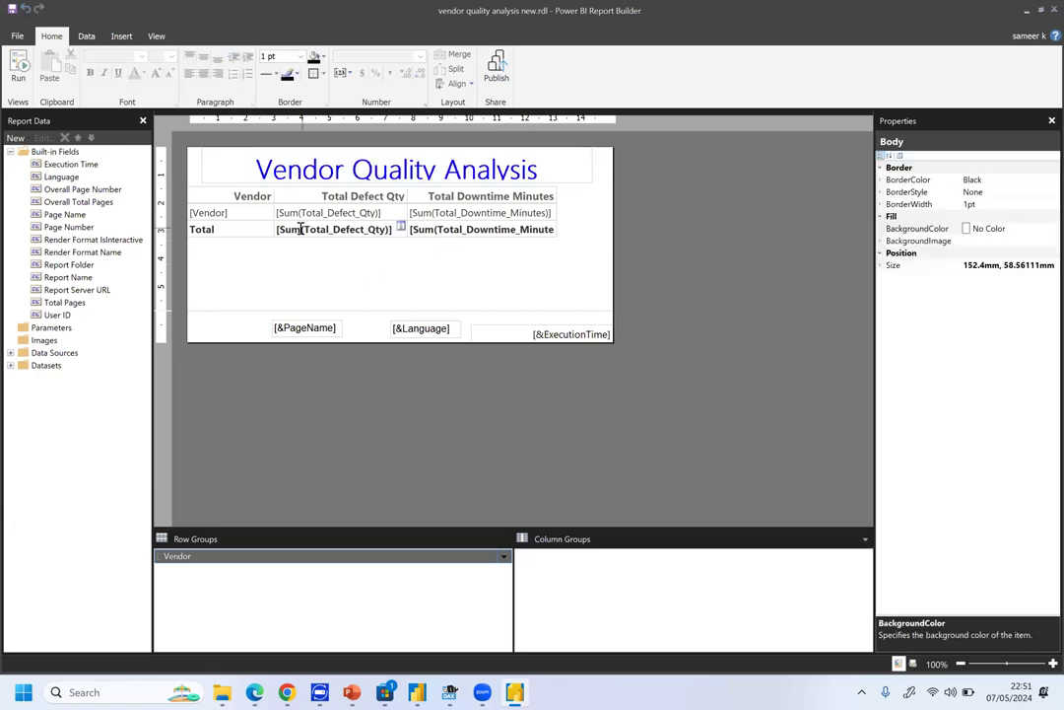
Set the font color of the Vendor and Total Defect Qty column headers to Blue.
left_click(267, 194)
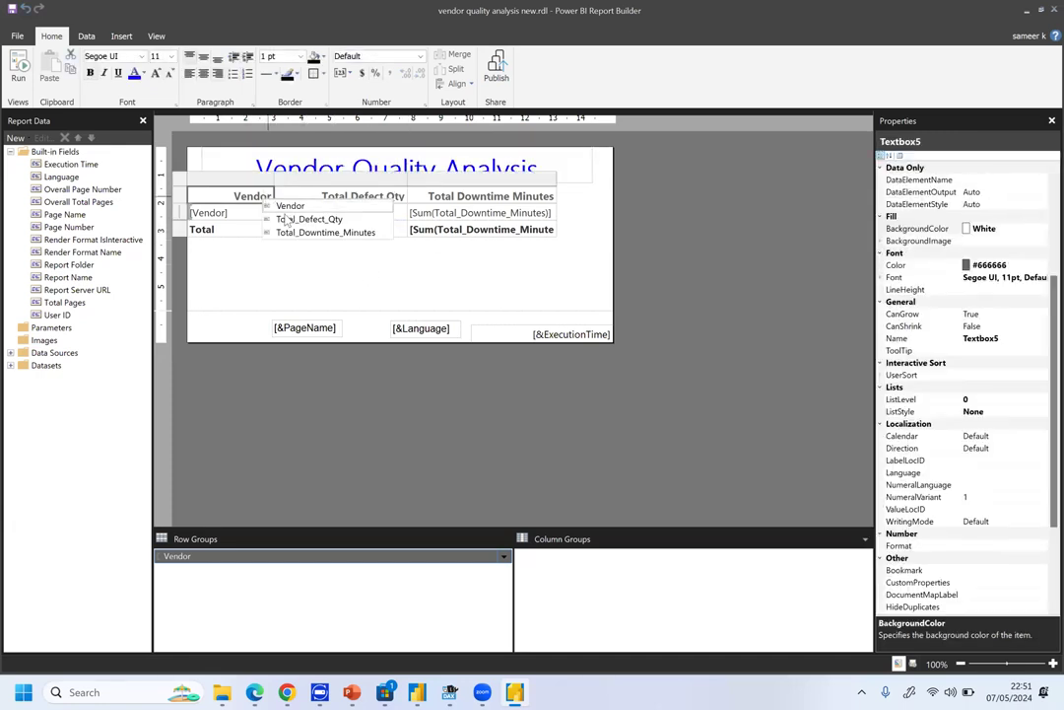
left_click(236, 195)
double_click(237, 195)
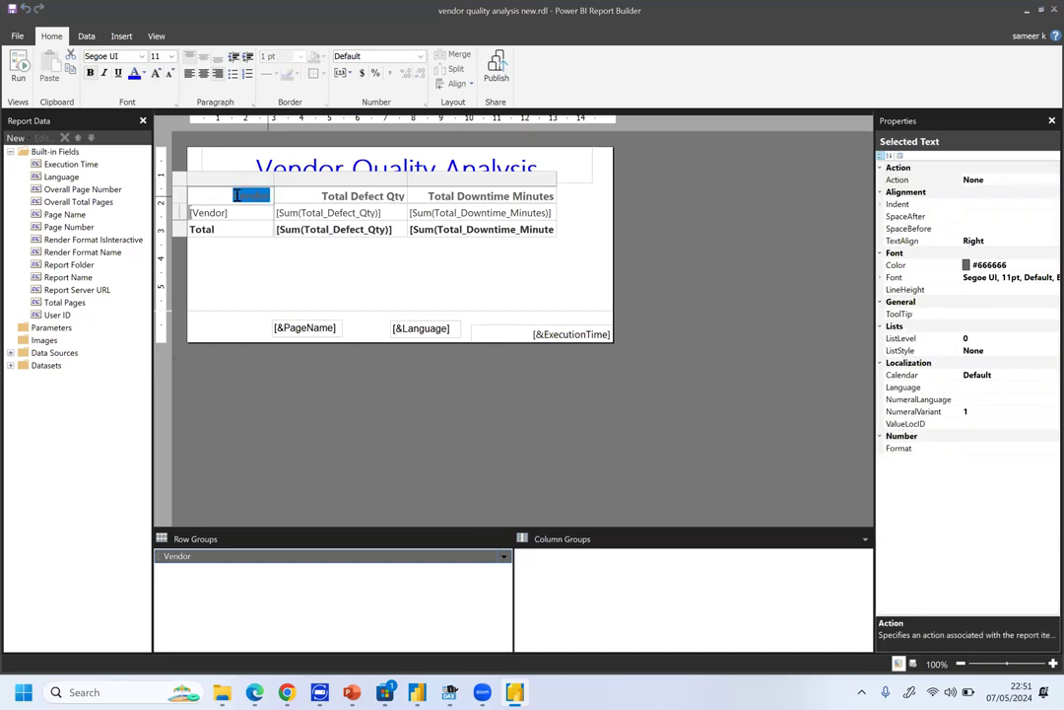
left_click(136, 76)
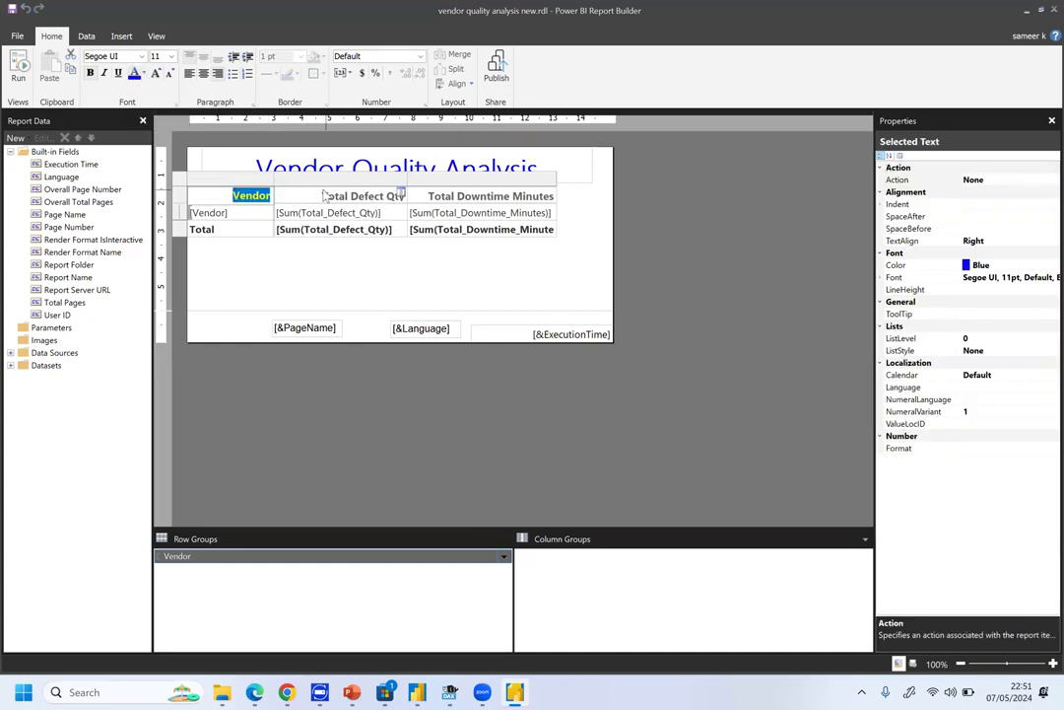
left_click(325, 190)
left_click_drag(322, 195, 404, 193)
left_click(135, 75)
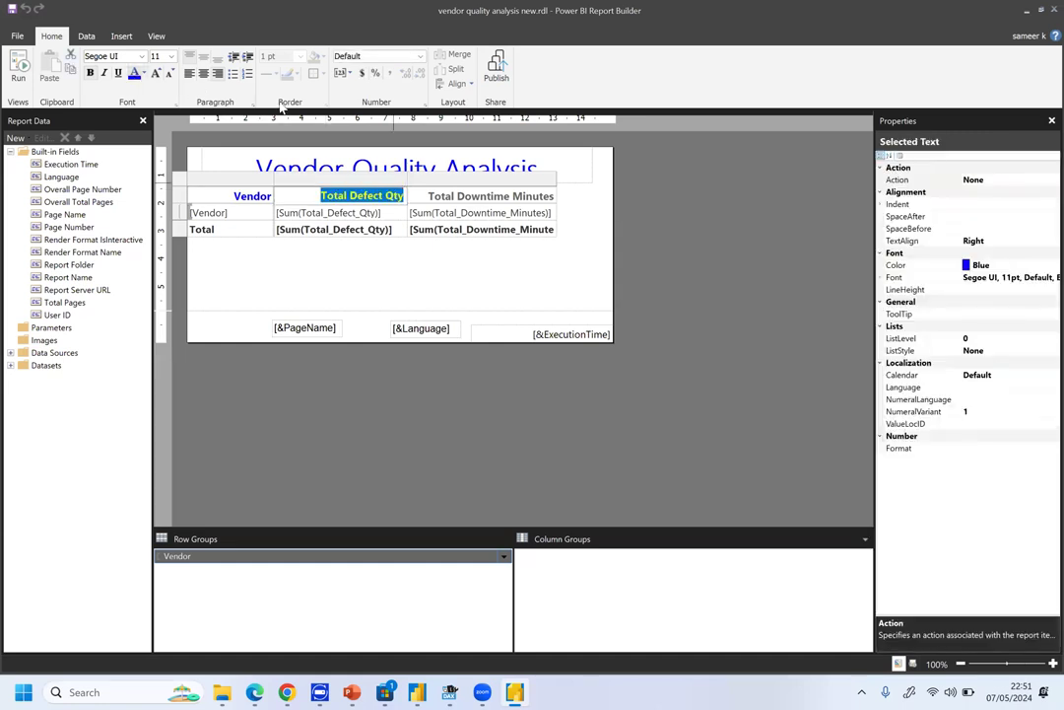
Set the font color of the Total Downtime Minutes column header to Blue.
left_click(432, 193)
left_click_drag(429, 196, 512, 195)
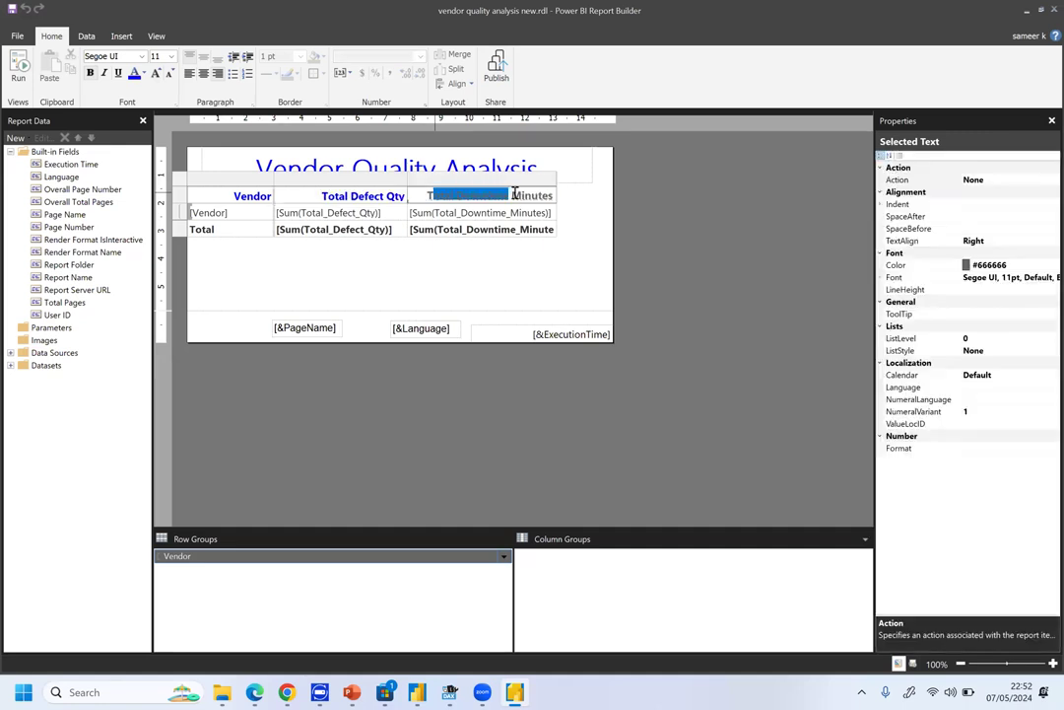
left_click(431, 197)
left_click_drag(429, 196, 551, 197)
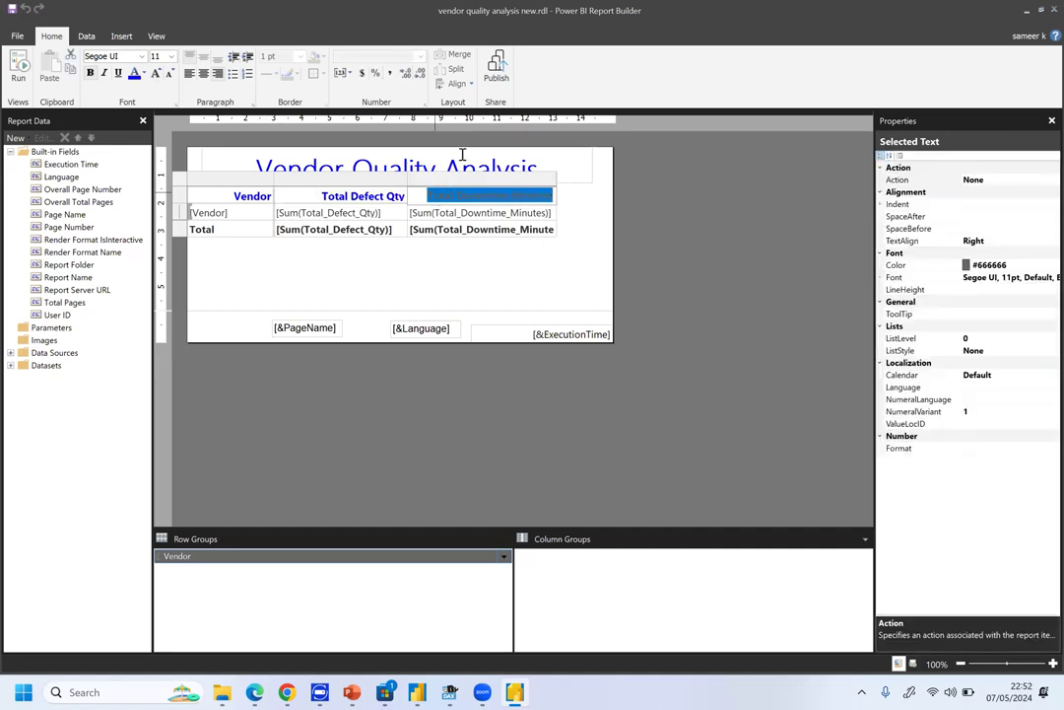
left_click(135, 74)
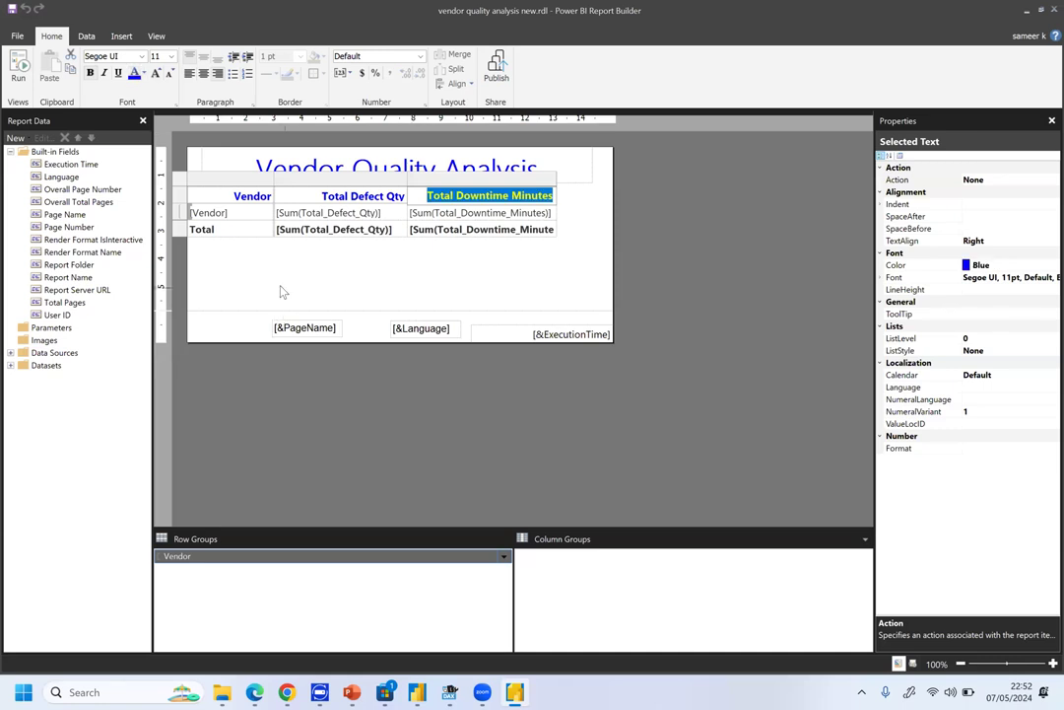
left_click(296, 281)
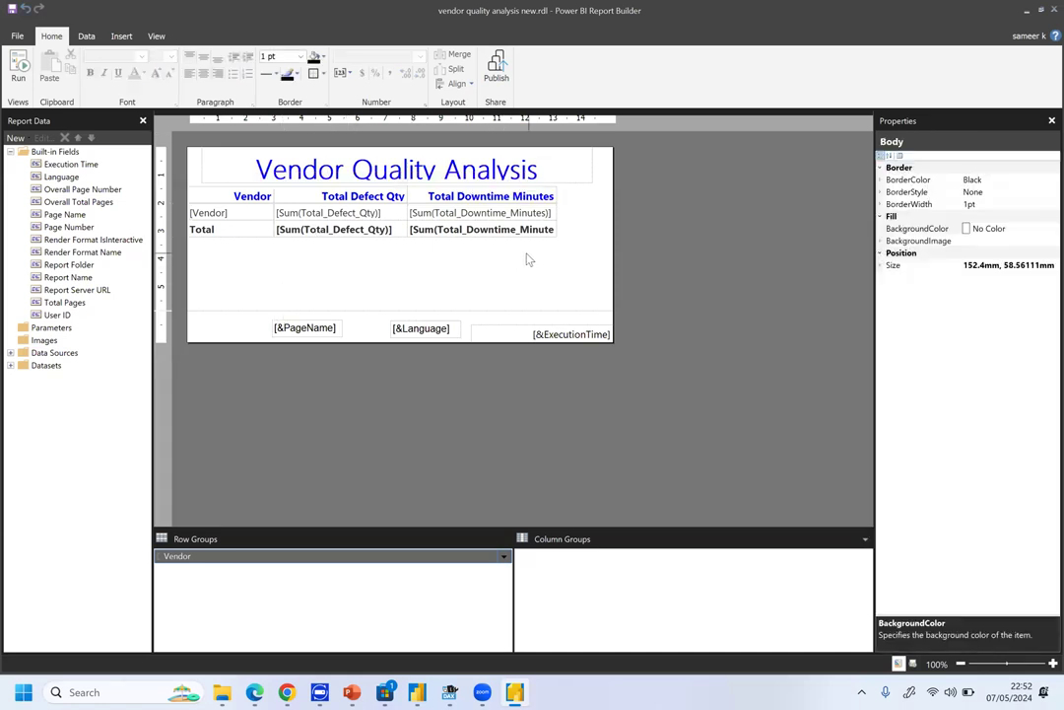
left_click(239, 197)
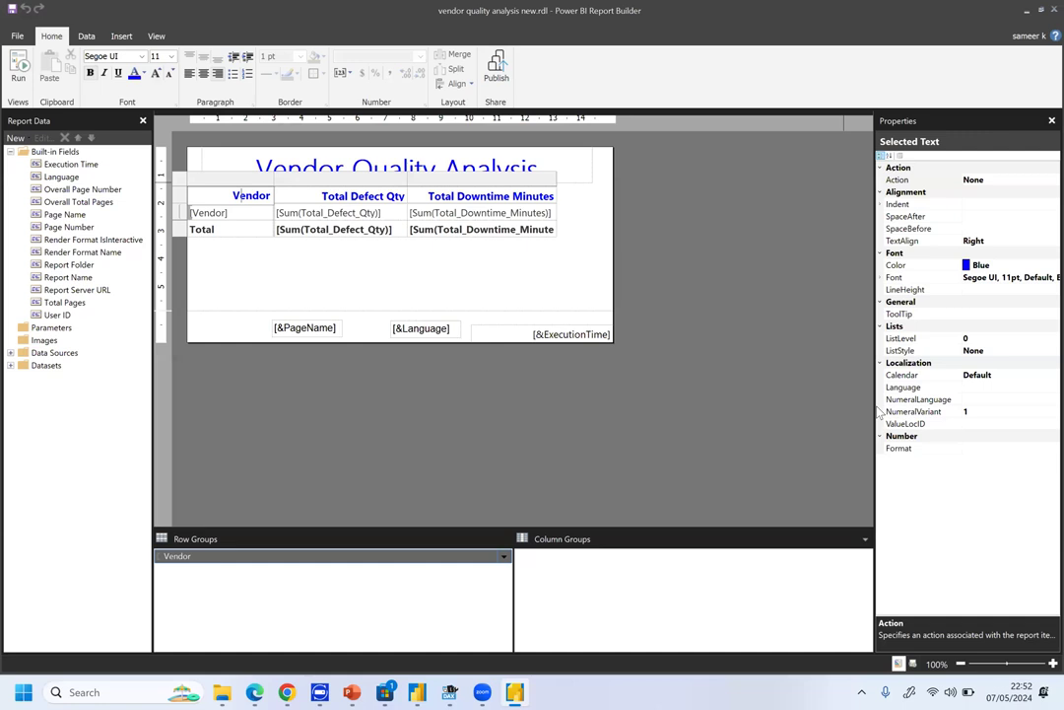
left_click(333, 181)
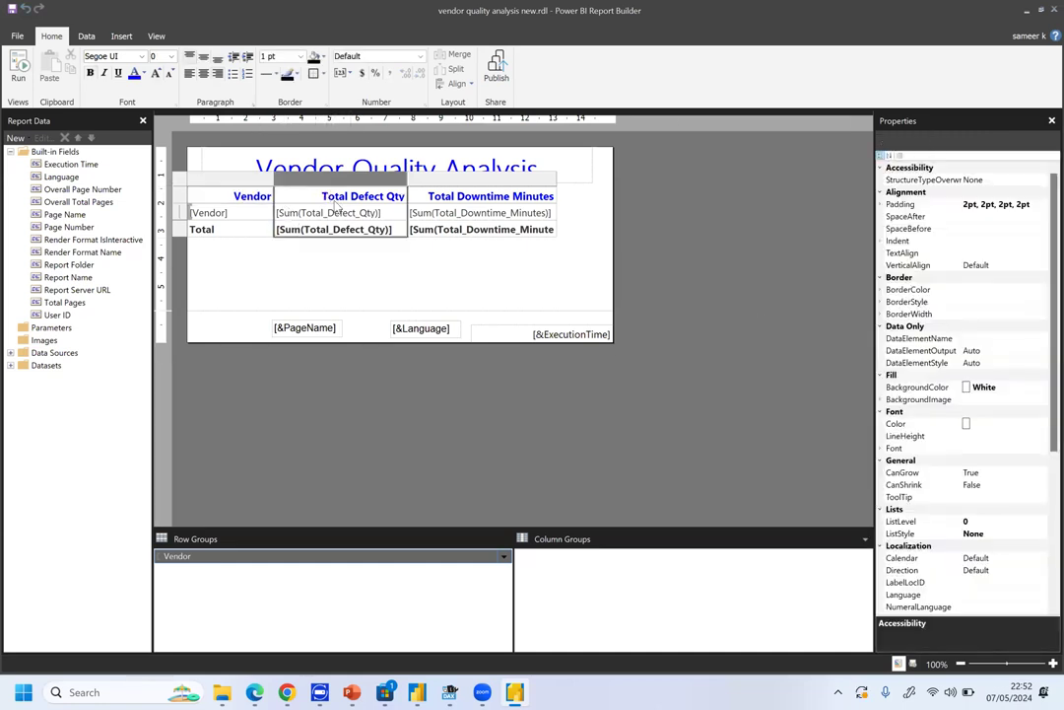
left_click(479, 297)
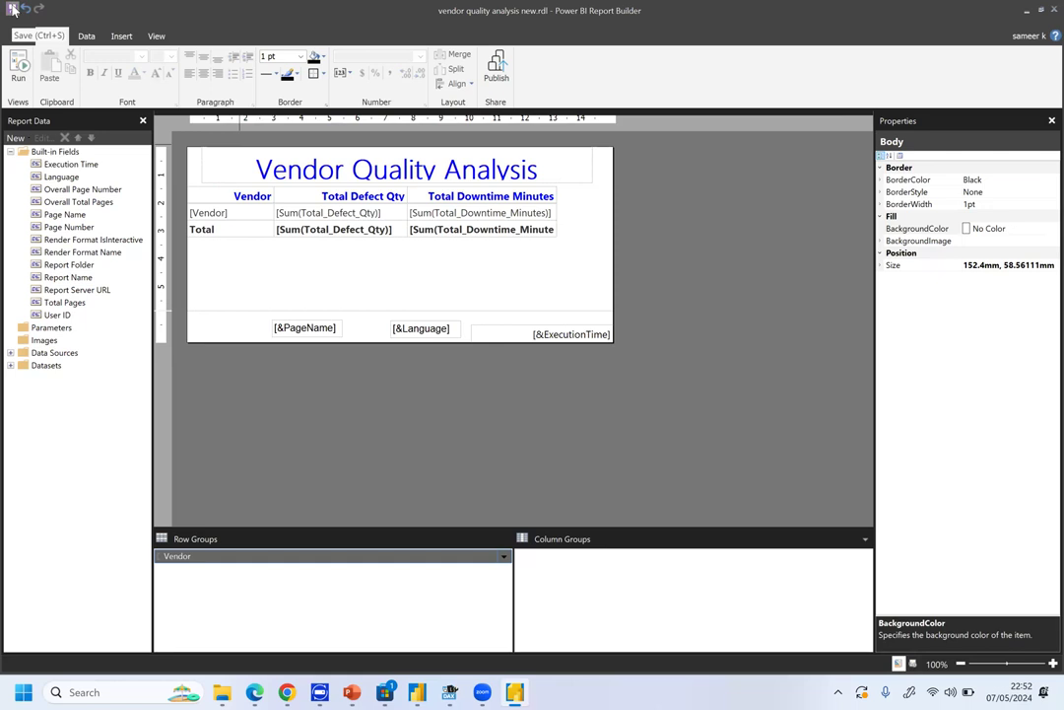
Try to run the report to preview the recolored title and headers, and return to the design view.
left_click(19, 73)
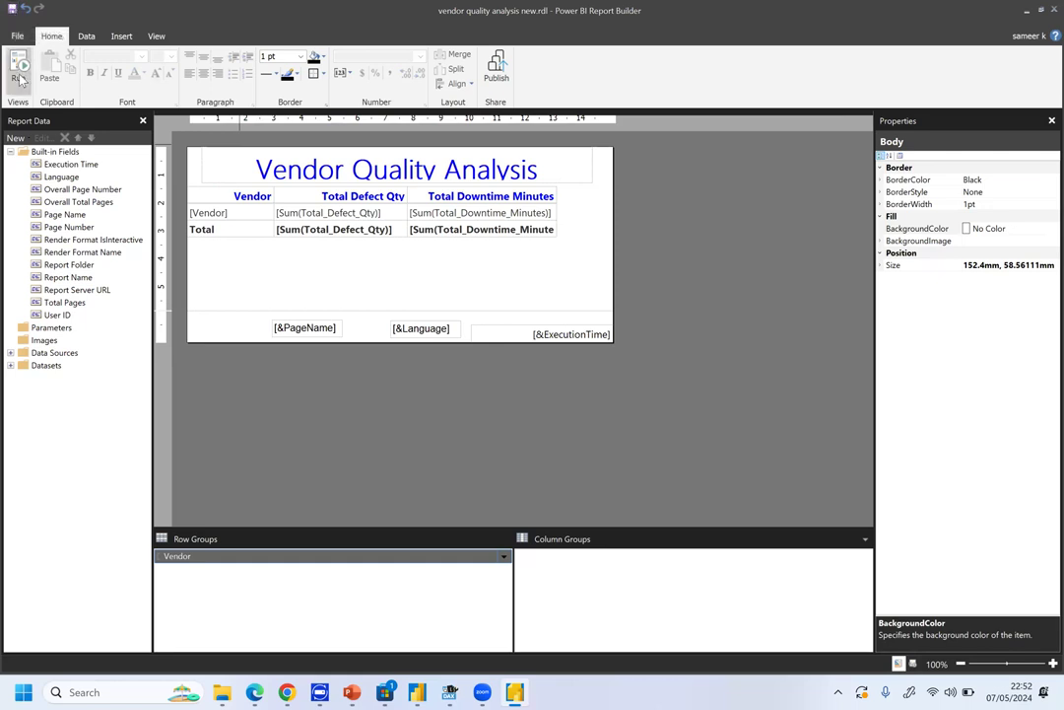
left_click(19, 75)
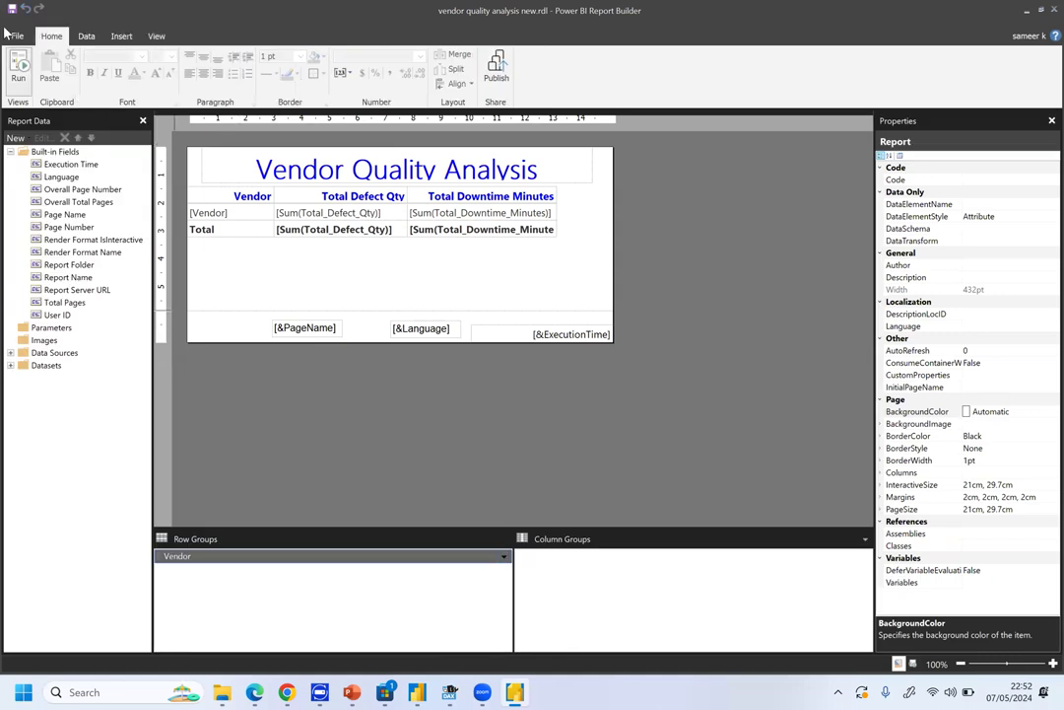
left_click(18, 67)
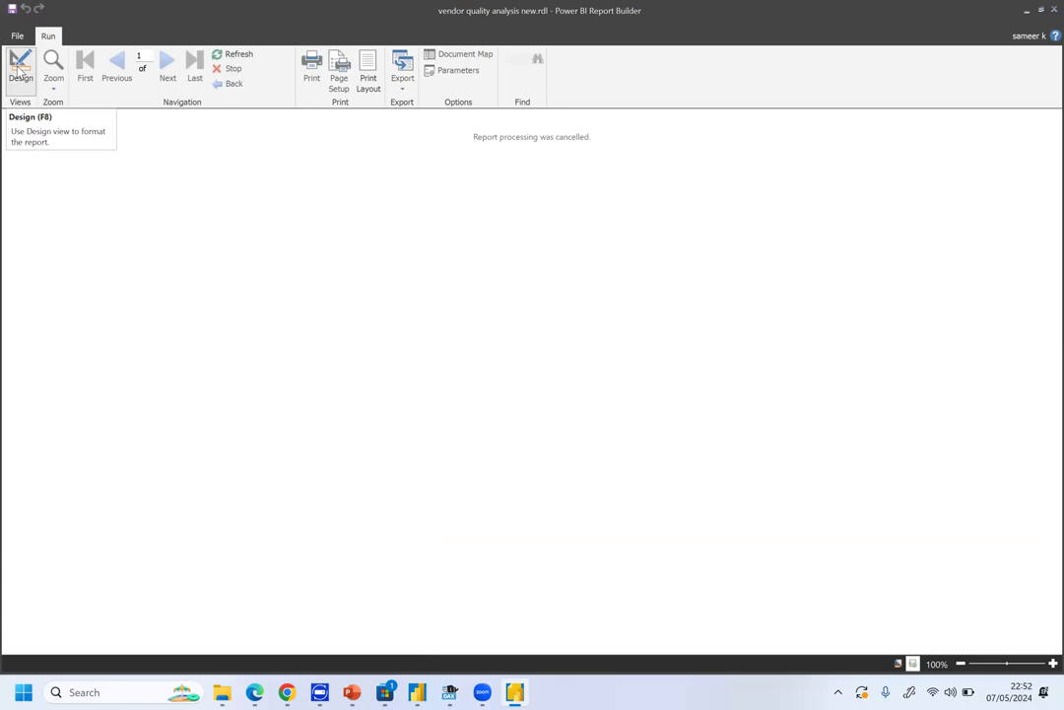
left_click(20, 67)
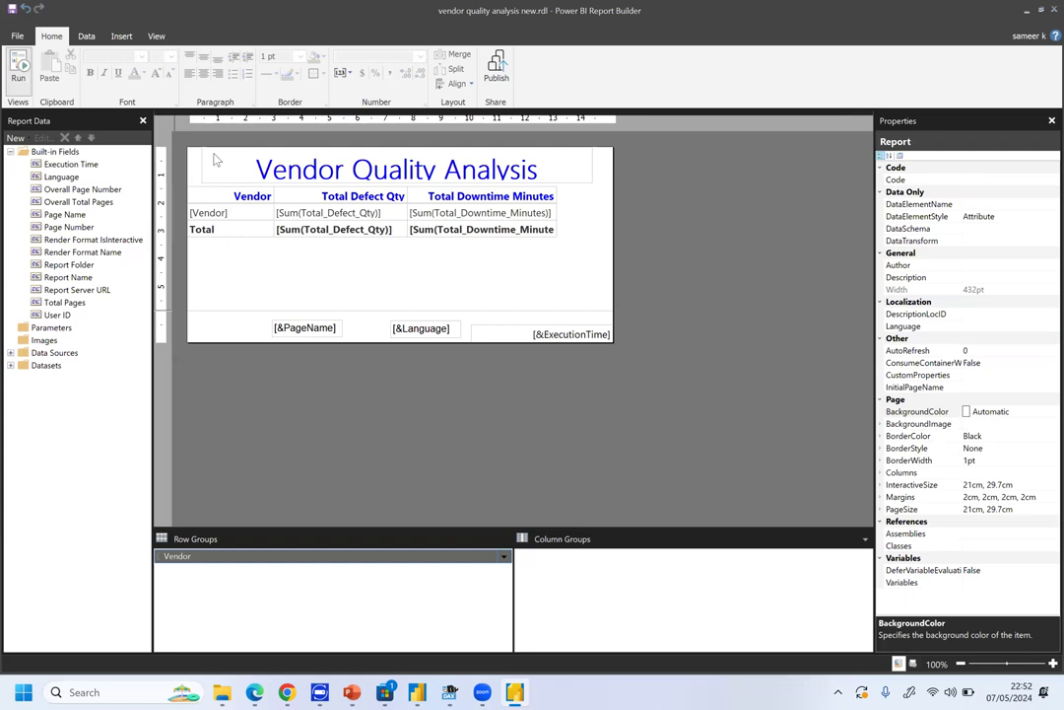
left_click(16, 66)
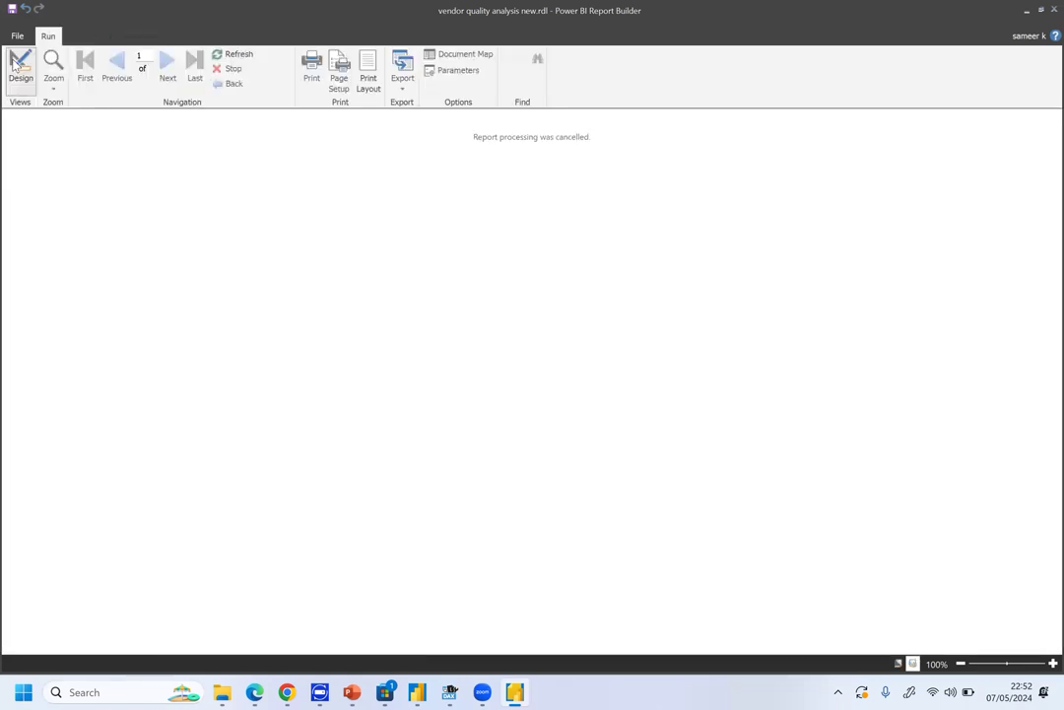
left_click(20, 69)
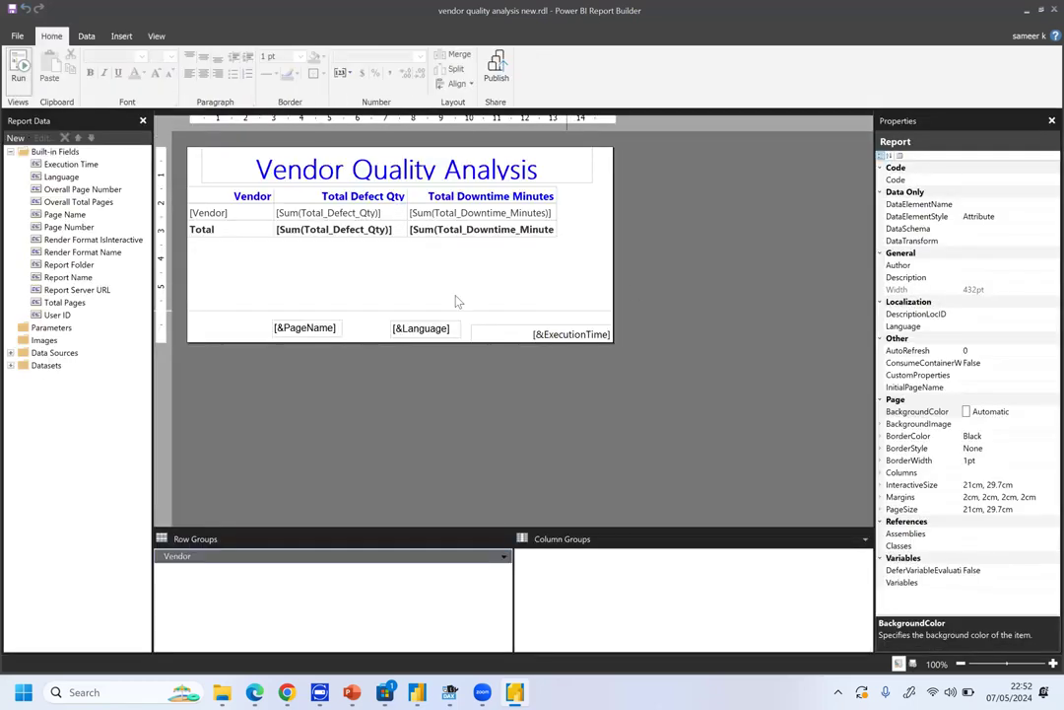
double_click(366, 160)
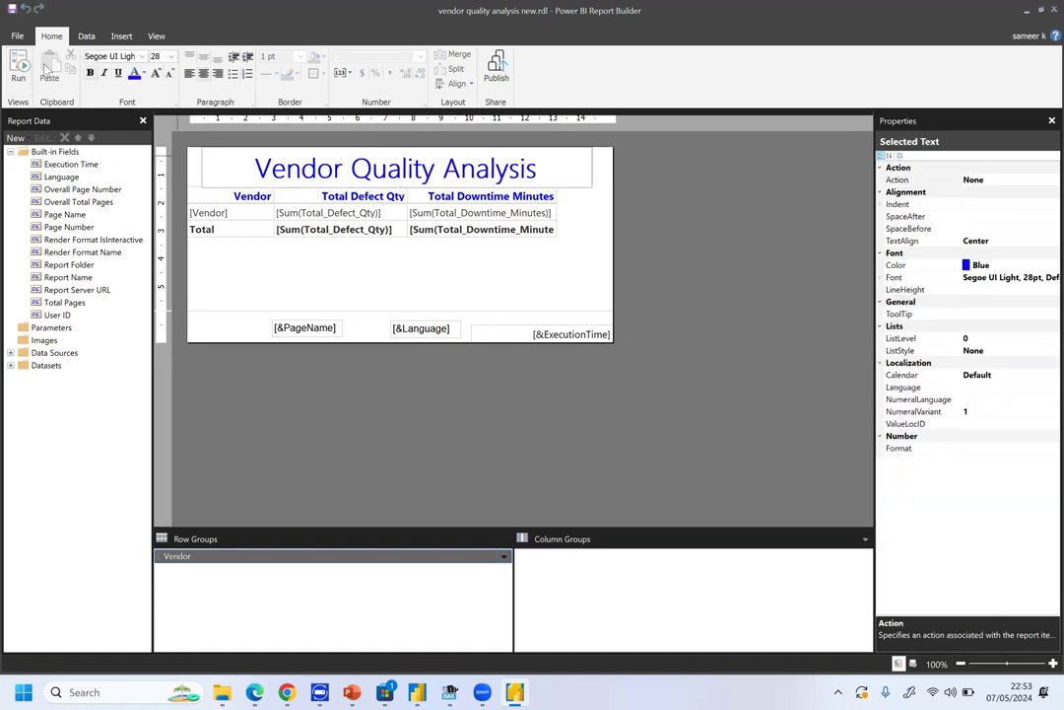
left_click(18, 69)
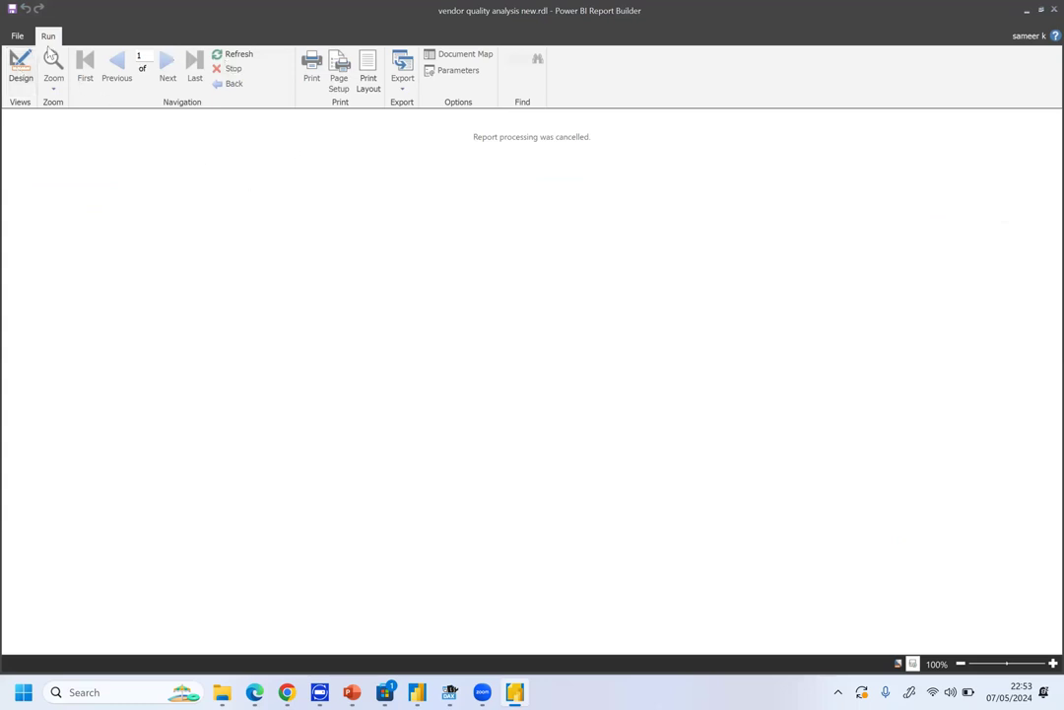
left_click(20, 67)
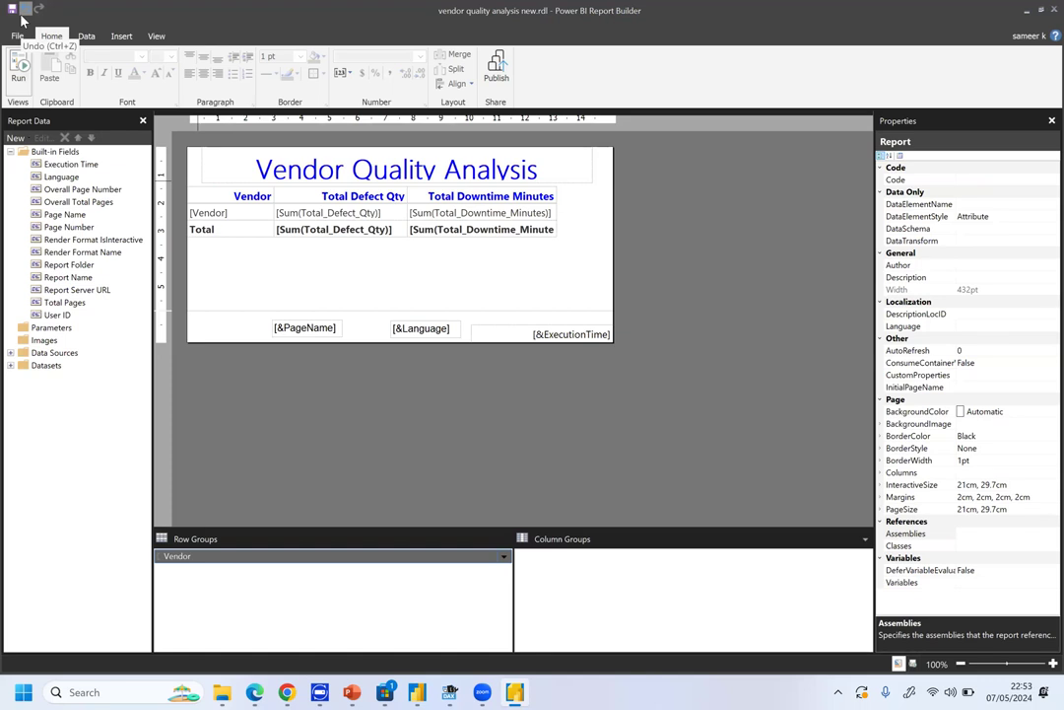
double_click(566, 178)
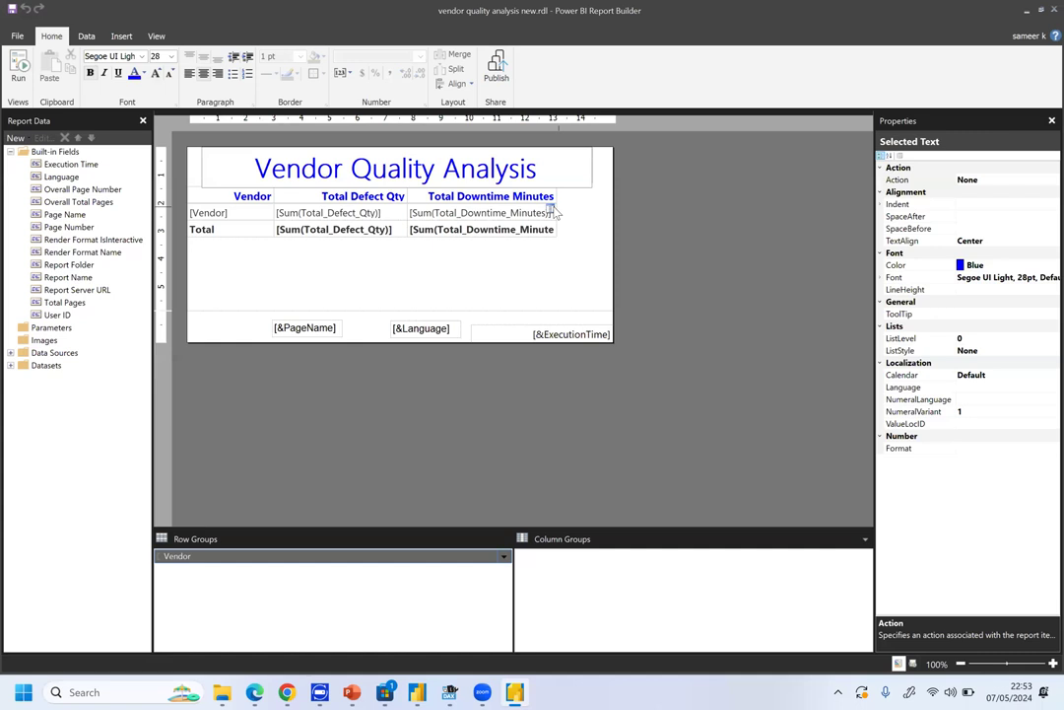
left_click(554, 211)
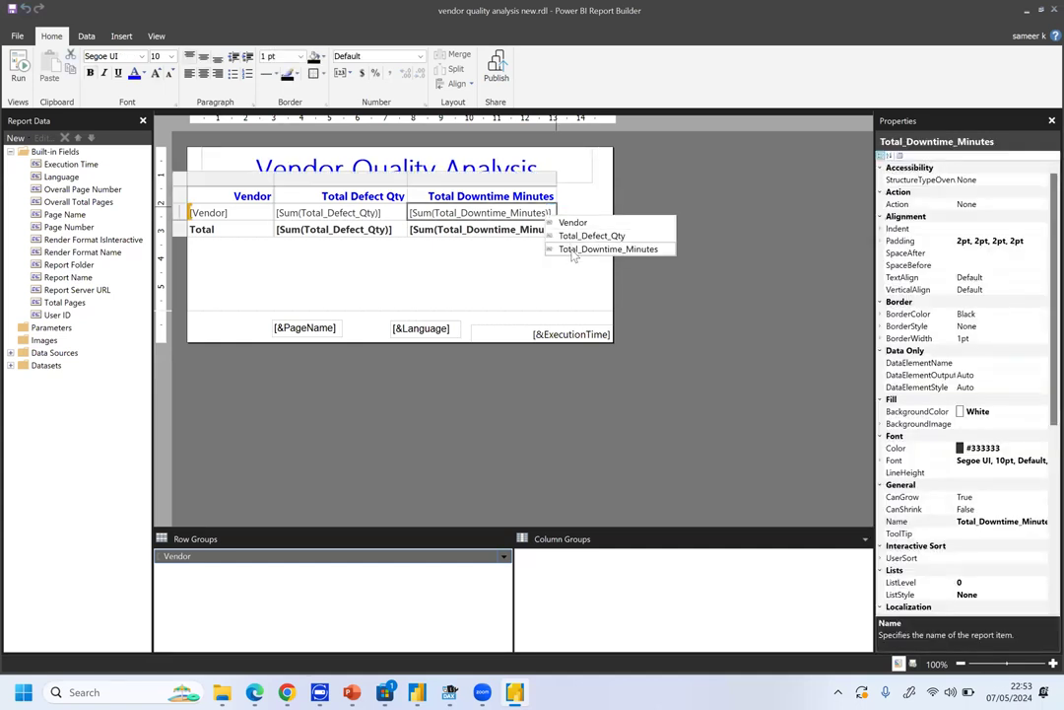
left_click(575, 249)
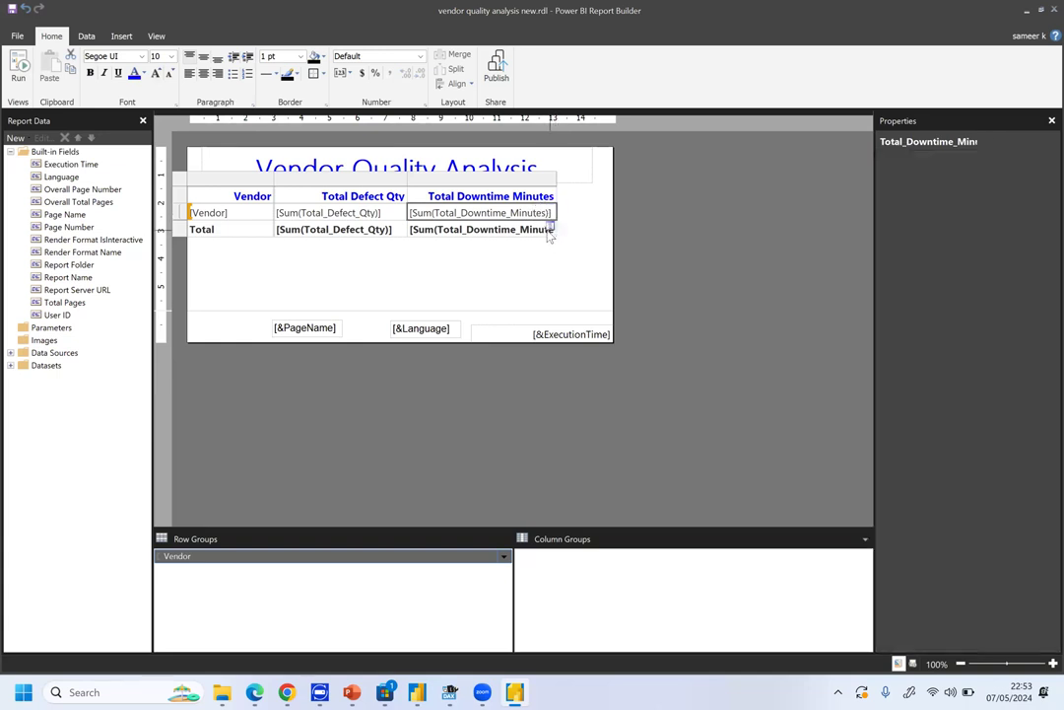
left_click(551, 226)
left_click(550, 180)
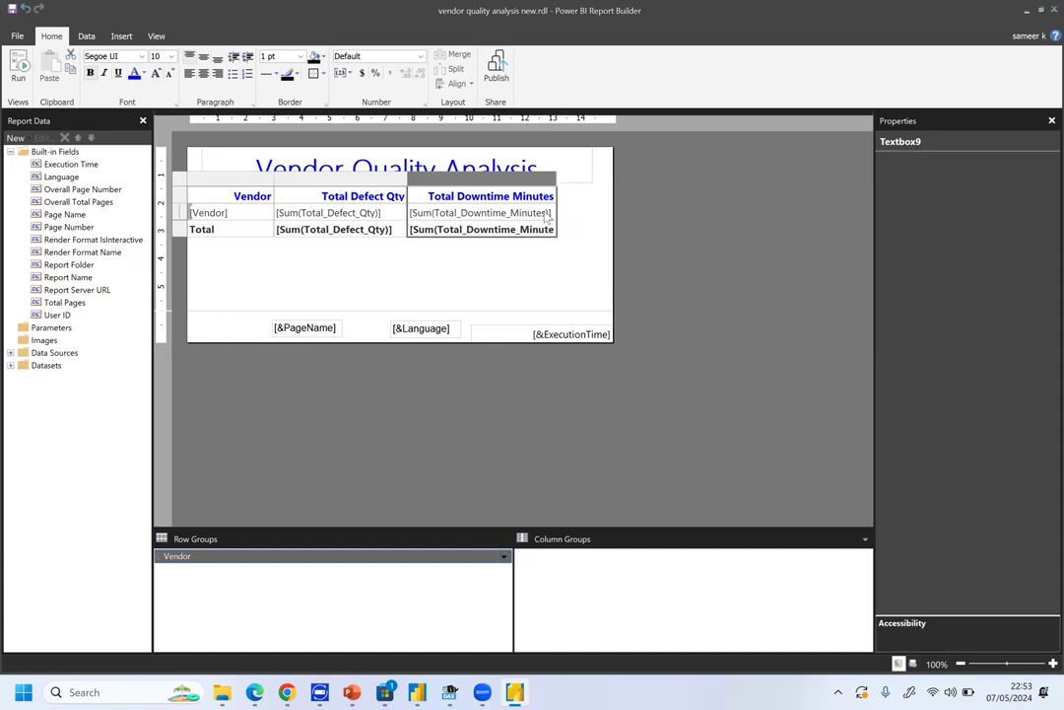
Shrink the table from its upper-left corner so its left edge lines up with the title box and a gap separates them.
left_click(190, 184)
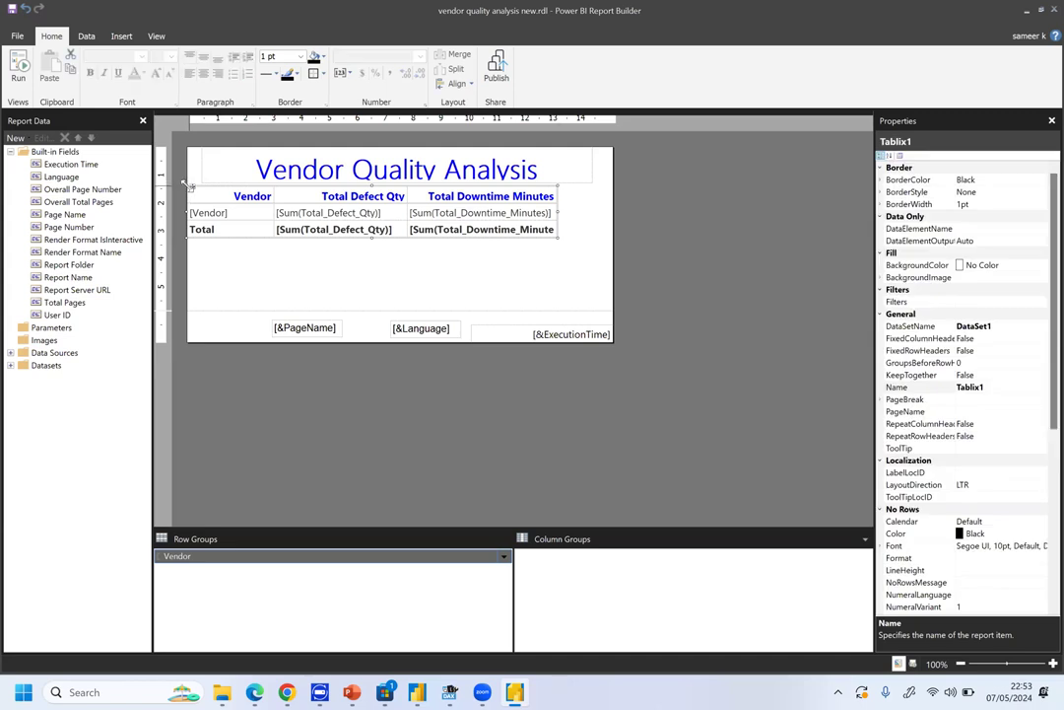
left_click_drag(190, 185, 204, 191)
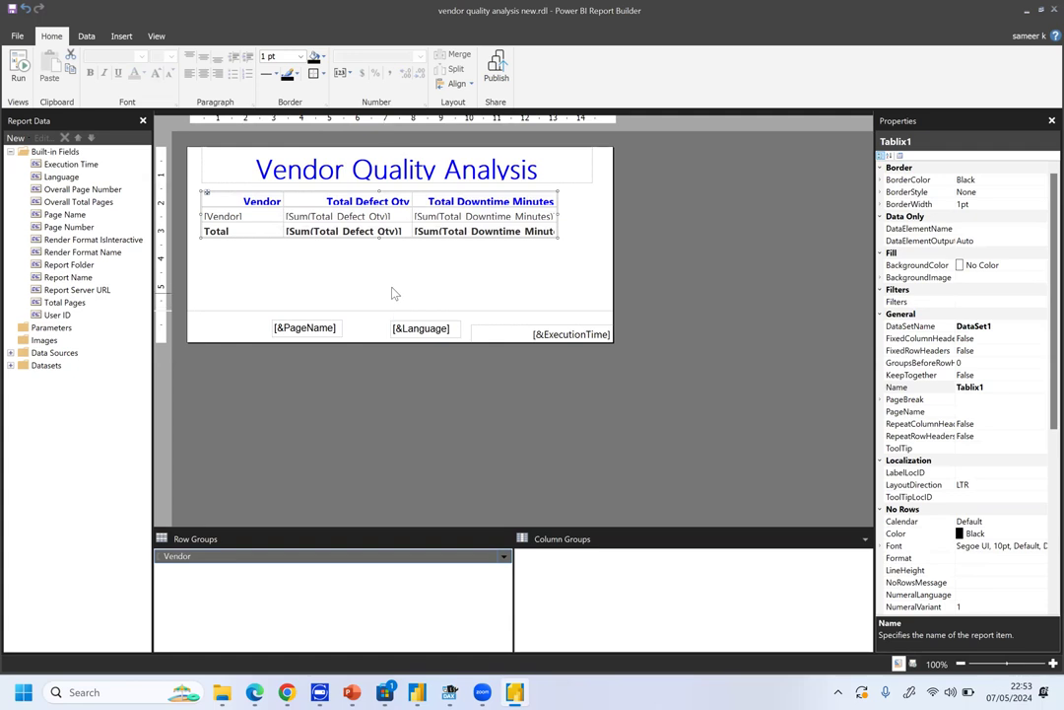
left_click(335, 245)
Add a line break at the end of the Total Defect Qty header text.
left_click(261, 204)
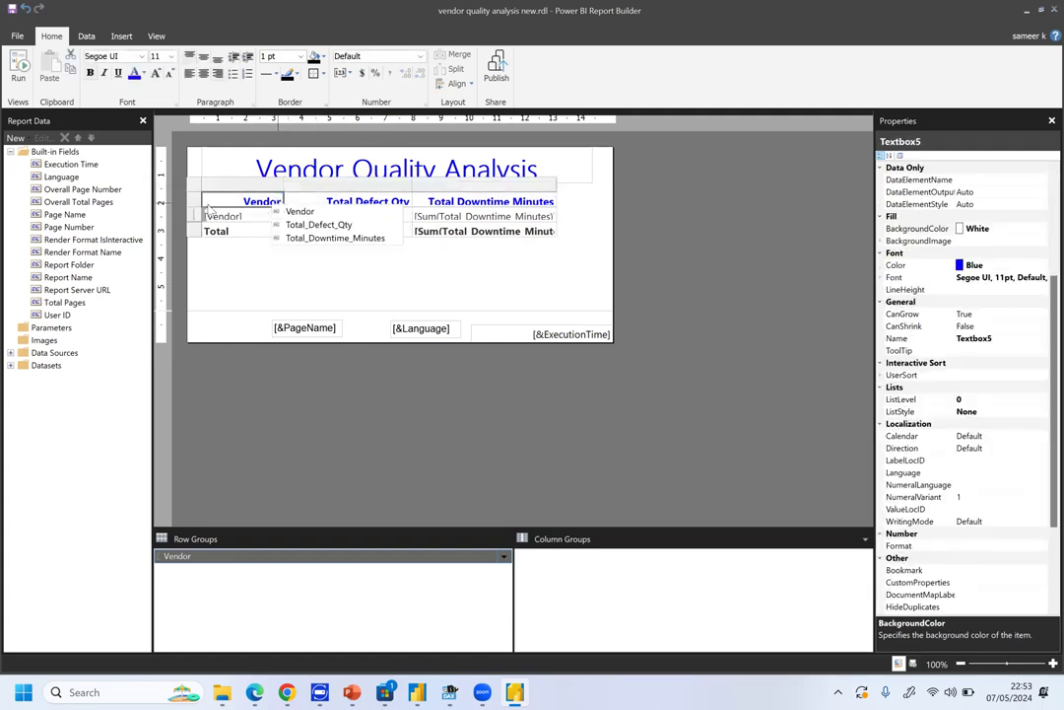
left_click(335, 199)
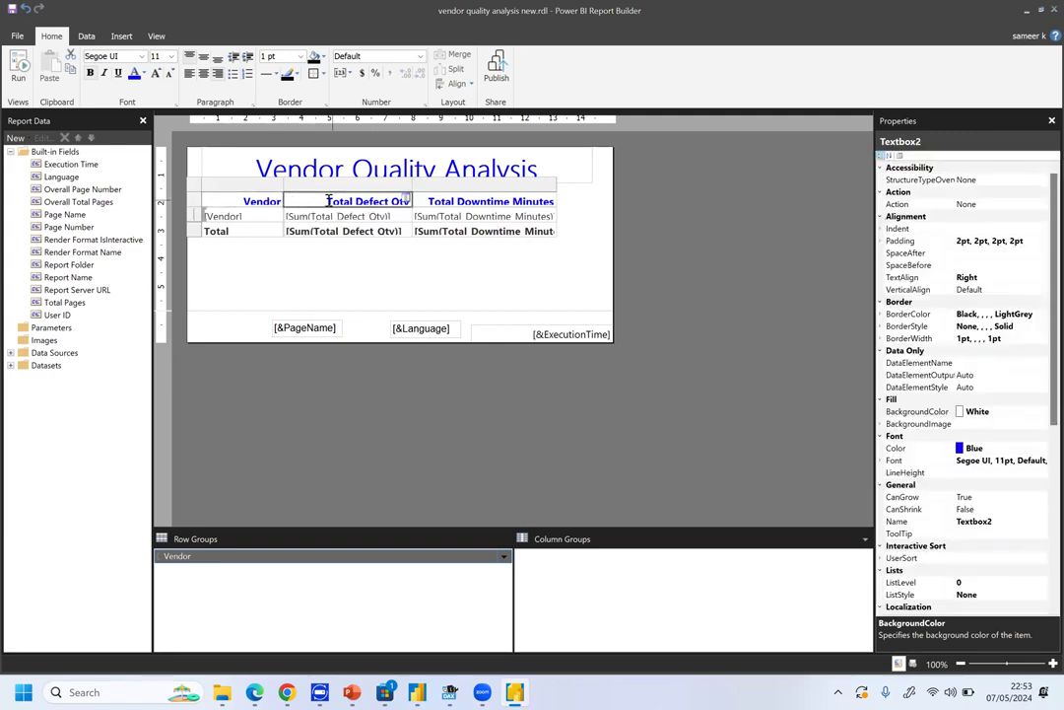
left_click(328, 200)
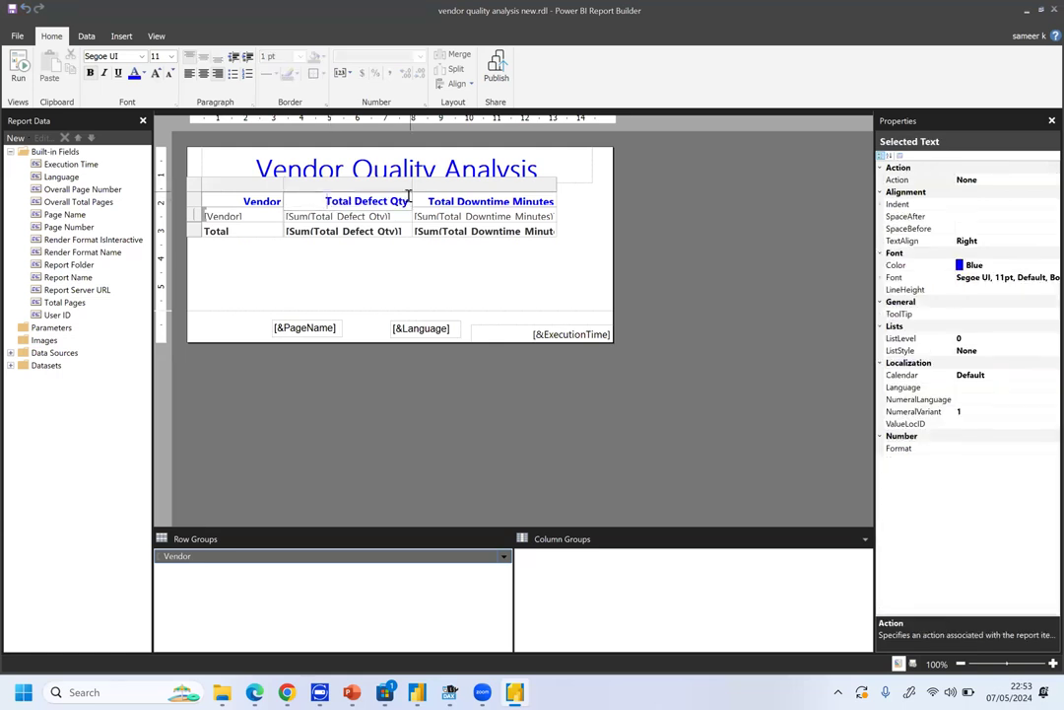
key("Return")
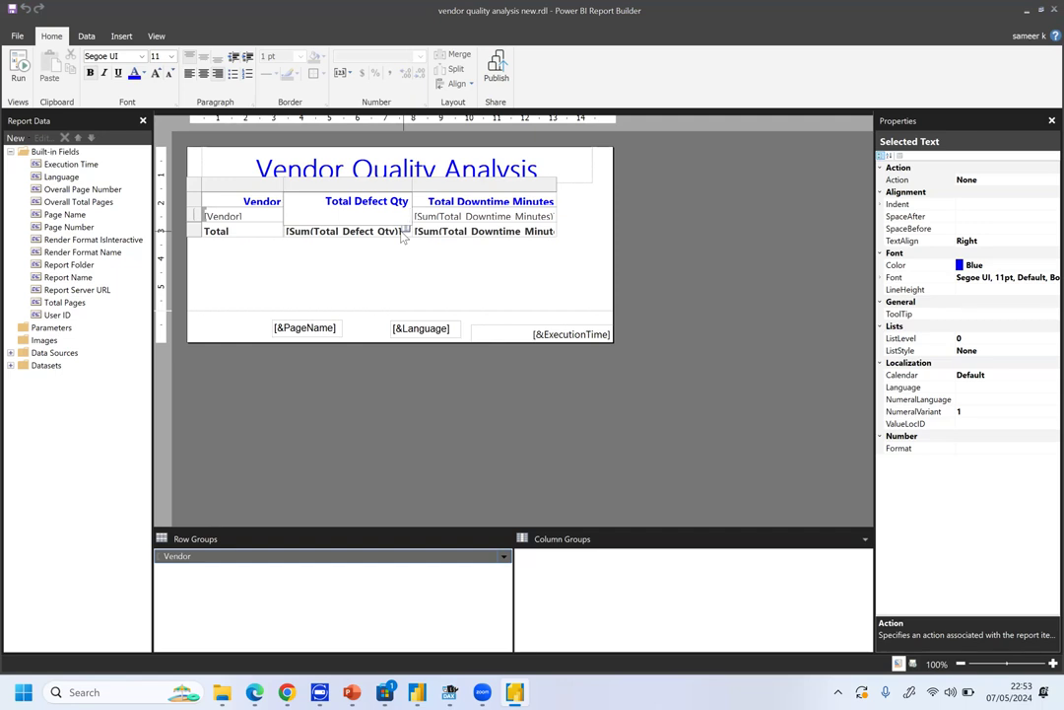
left_click(397, 263)
right_click(398, 263)
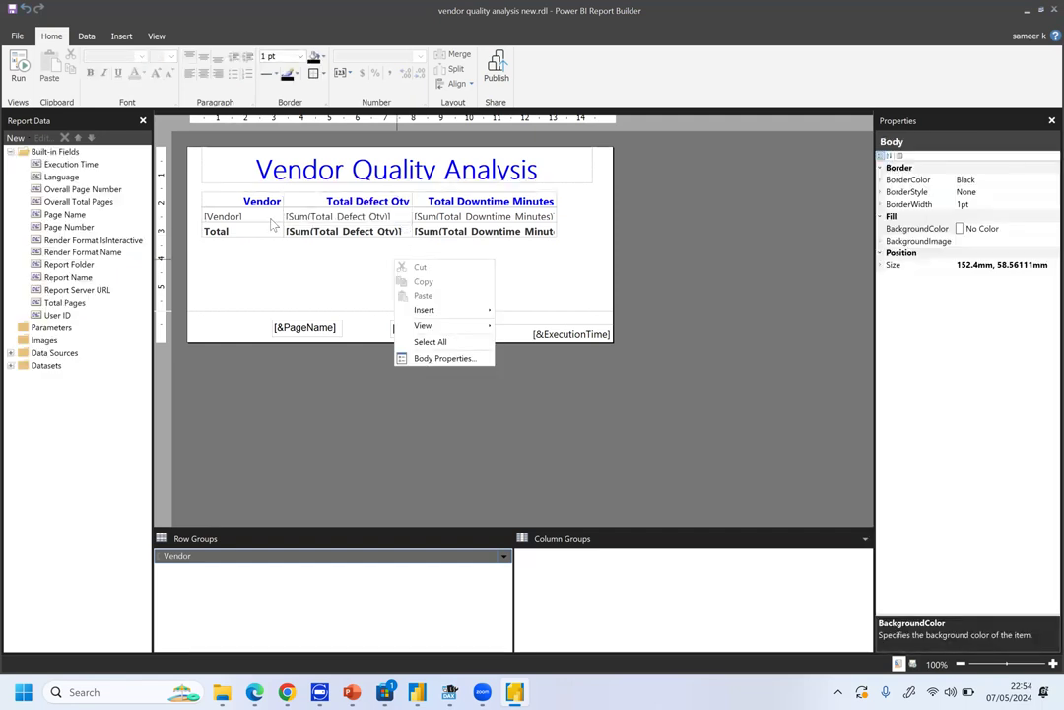
Save the report and run it to examine the first page from the title down to the footer.
left_click(12, 10)
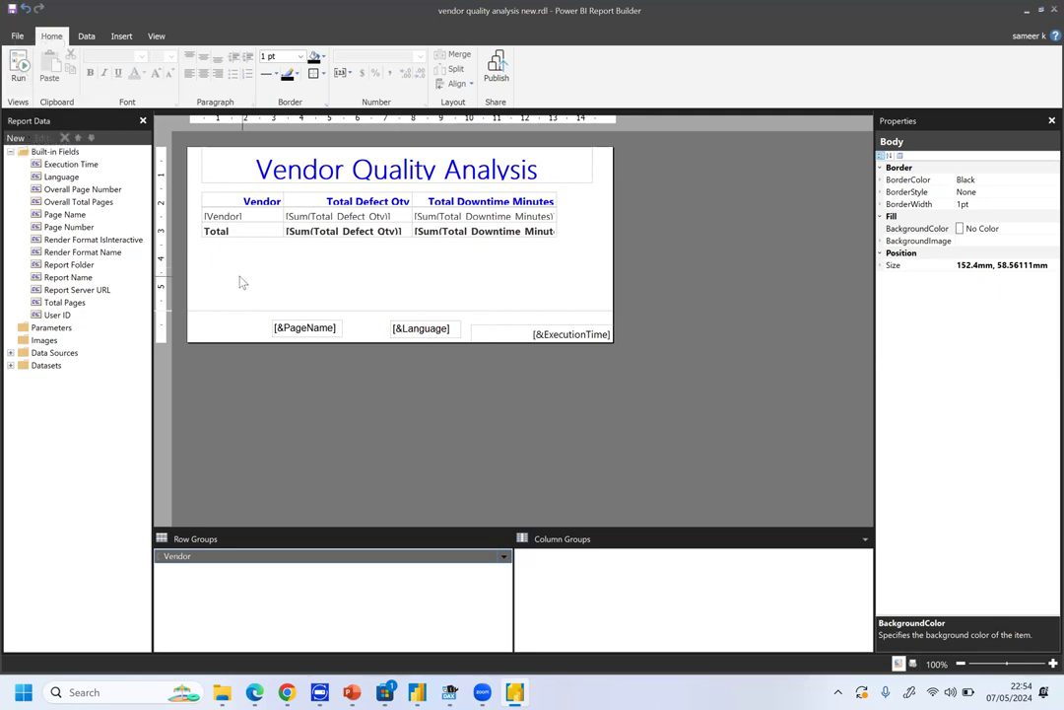
left_click(24, 67)
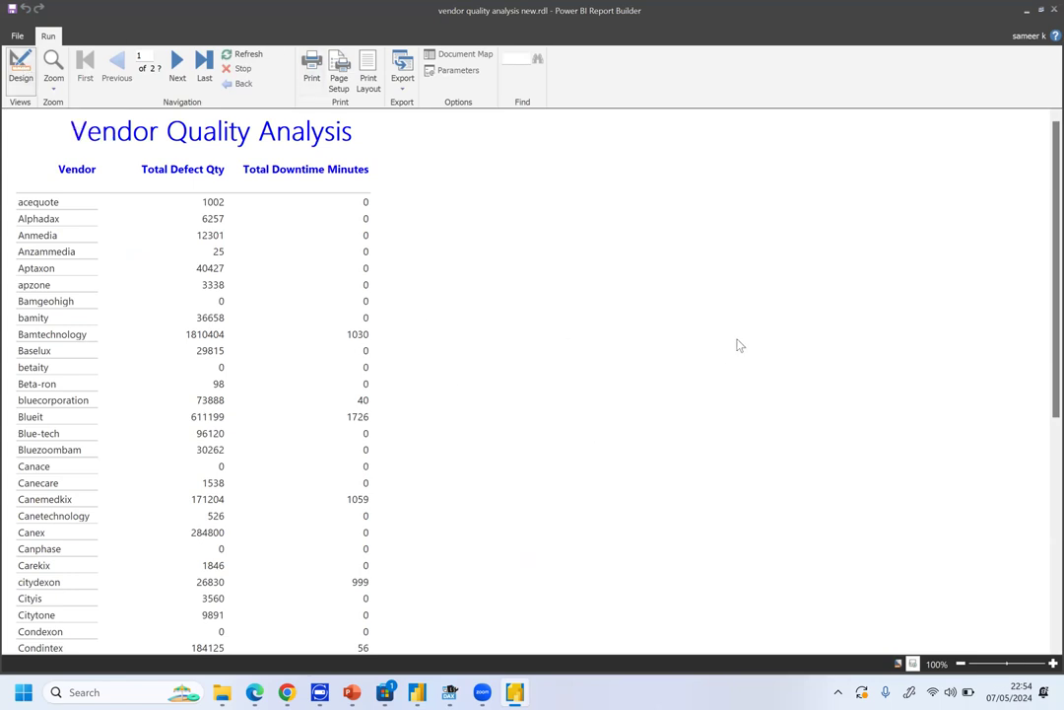
scroll(384, 158, "down", 10)
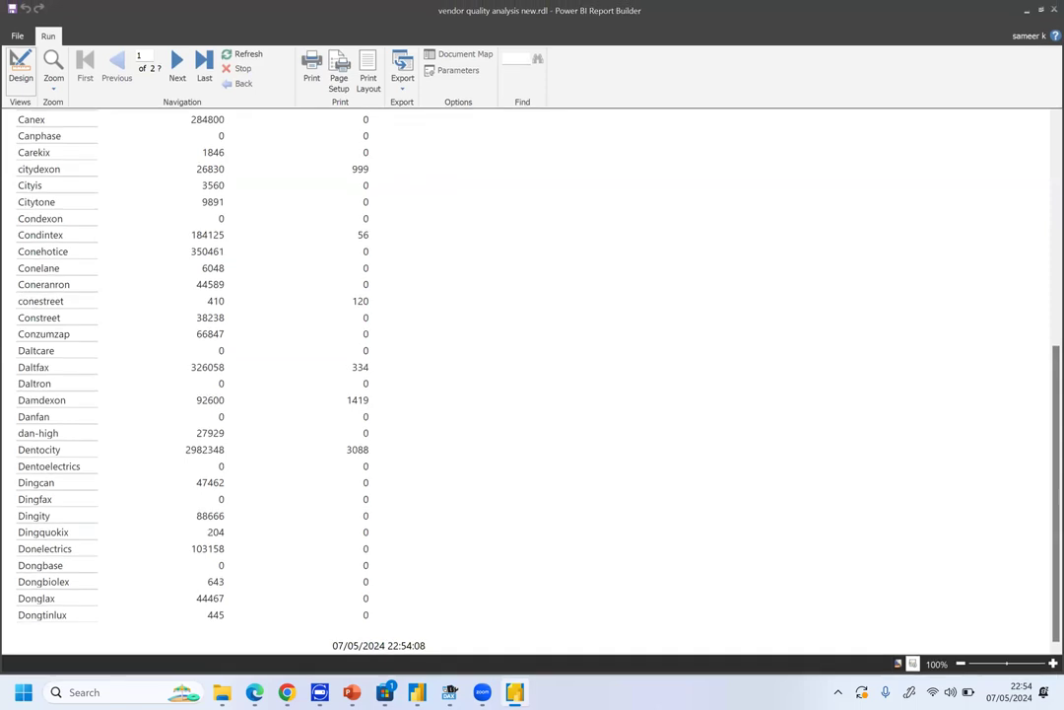
scroll(384, 159, "up", 5)
scroll(384, 158, "up", 3)
scroll(384, 159, "down", 10)
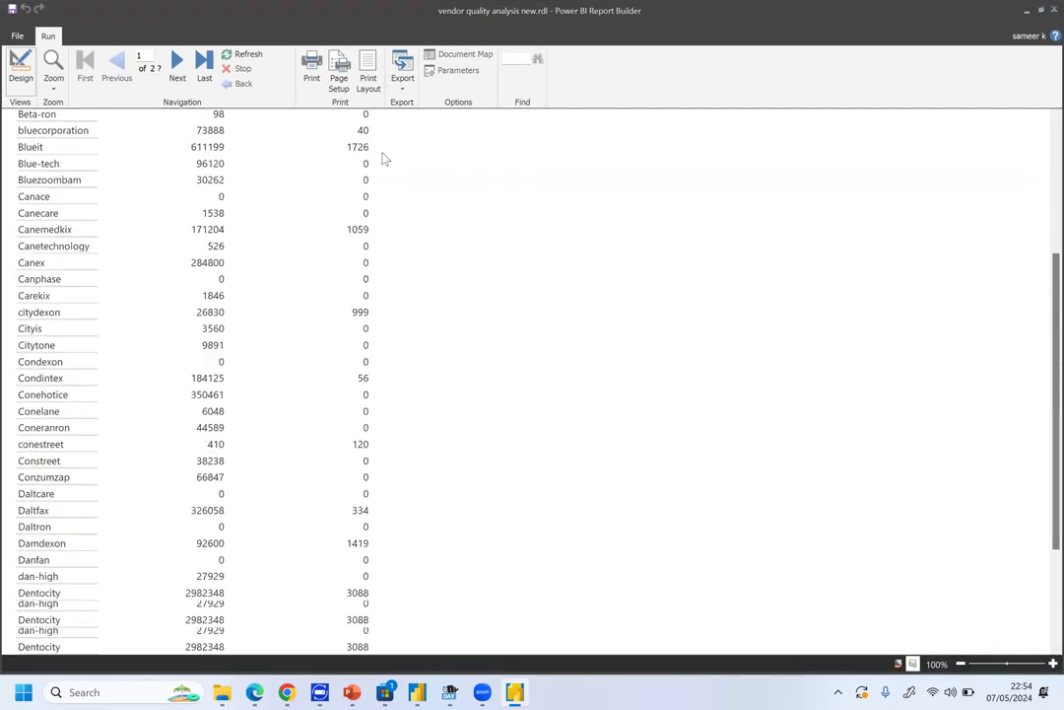
scroll(384, 159, "up", 6)
scroll(384, 159, "down", 4)
scroll(384, 159, "down", 2)
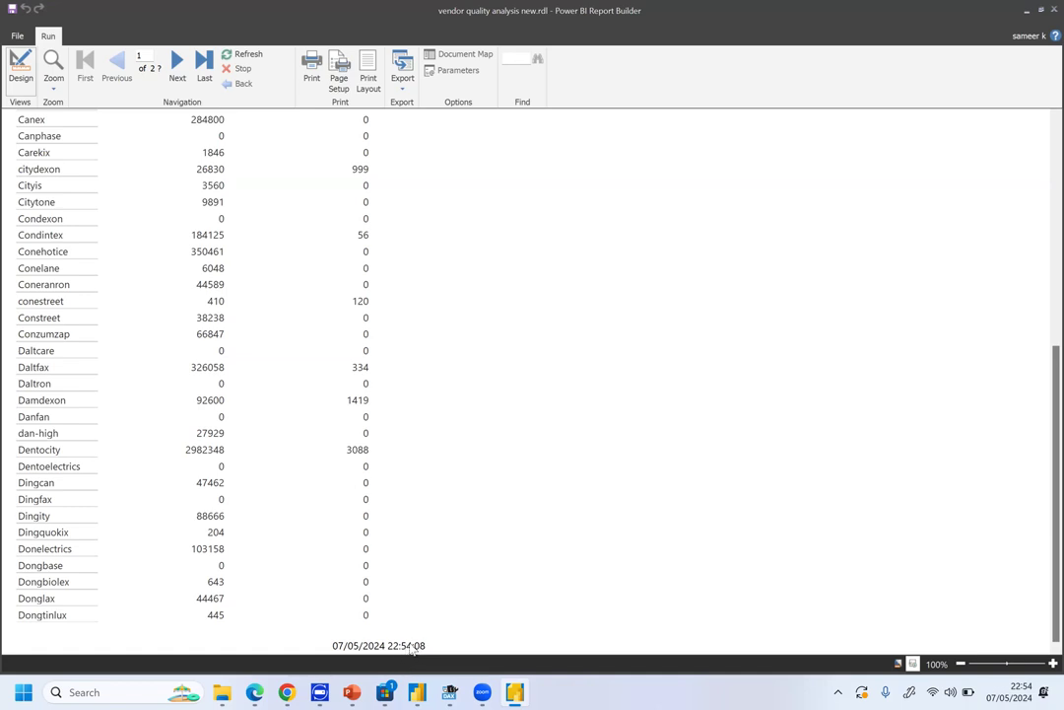
scroll(412, 646, "up", 10)
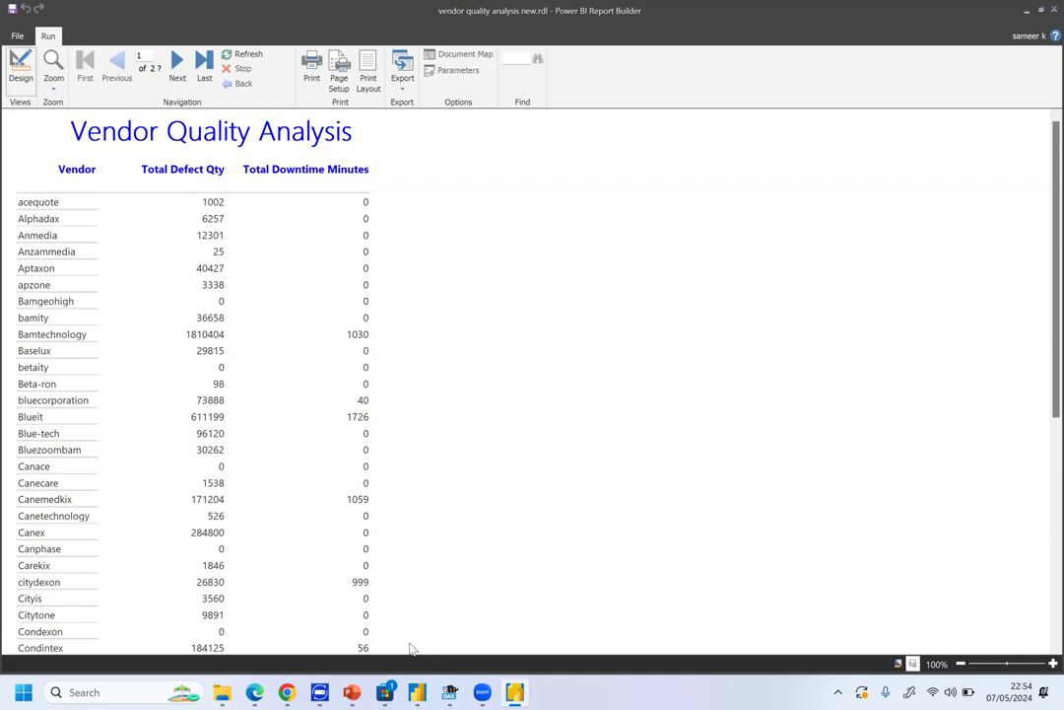
Switch the preview to print layout and page forward through the report to its last page.
left_click(379, 77)
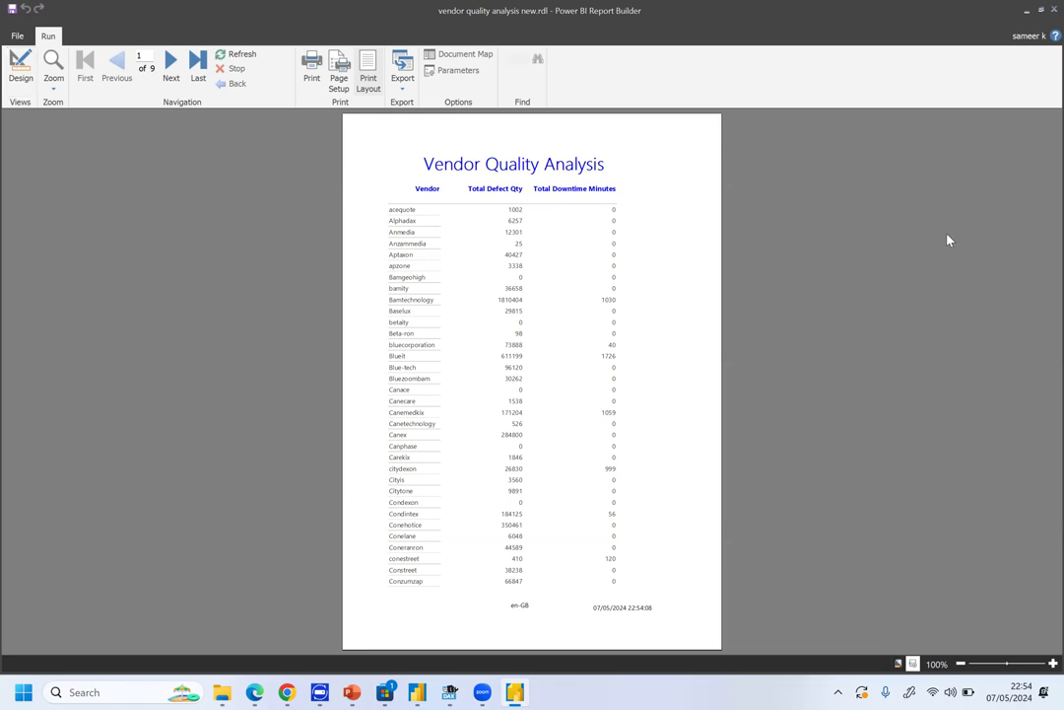
left_click(172, 63)
left_click(171, 63)
left_click(172, 65)
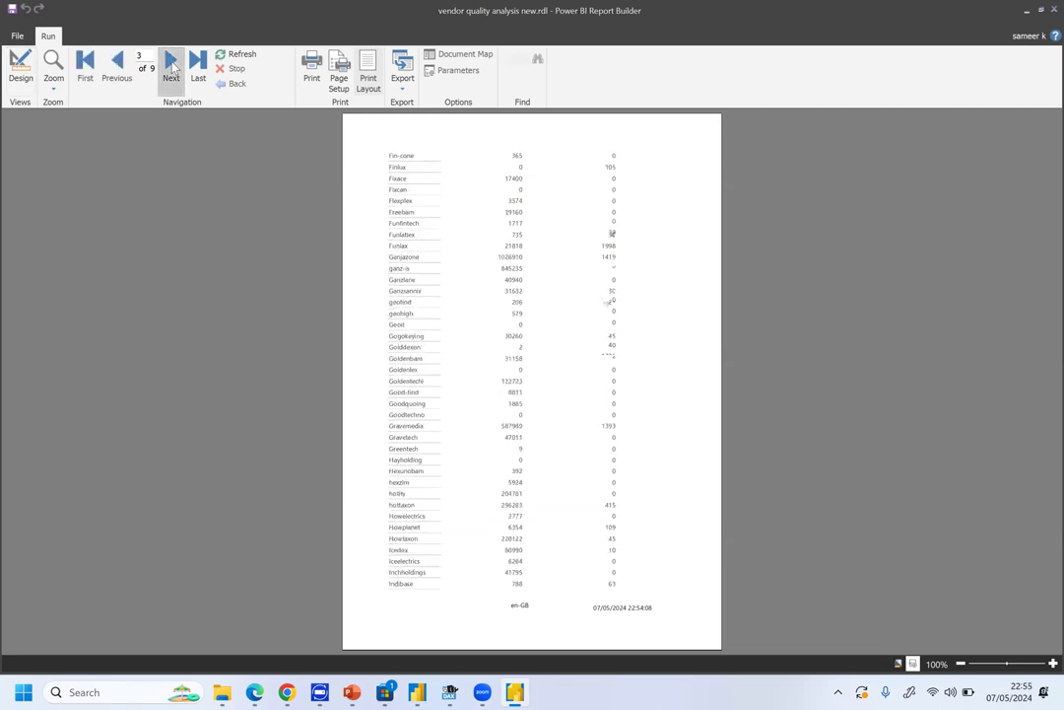
left_click(172, 65)
left_click(171, 64)
left_click(172, 65)
left_click(172, 64)
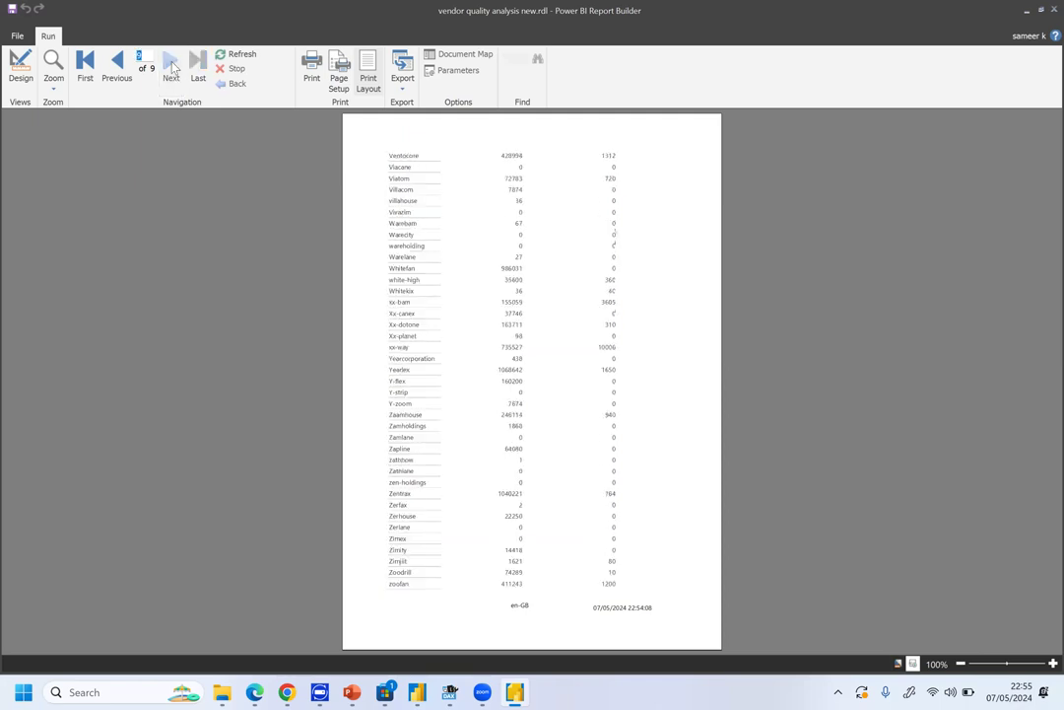
left_click(171, 64)
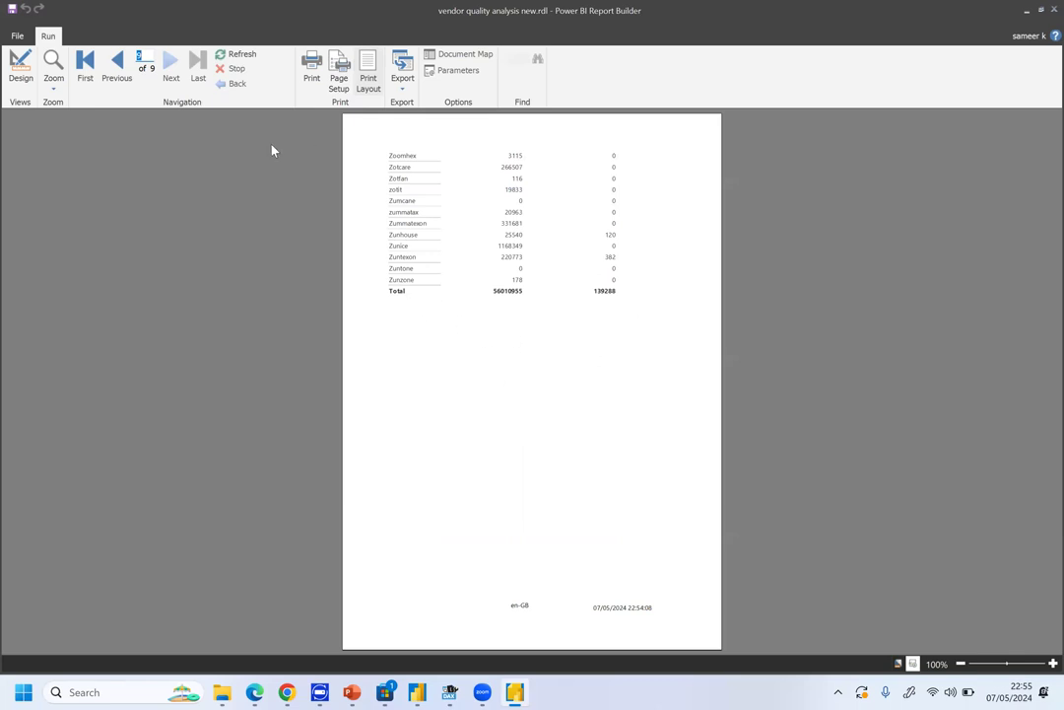
Page back through the print layout from the last page to page 3.
left_click(119, 71)
left_click(120, 70)
left_click(120, 71)
left_click(120, 71)
left_click(119, 71)
left_click(119, 71)
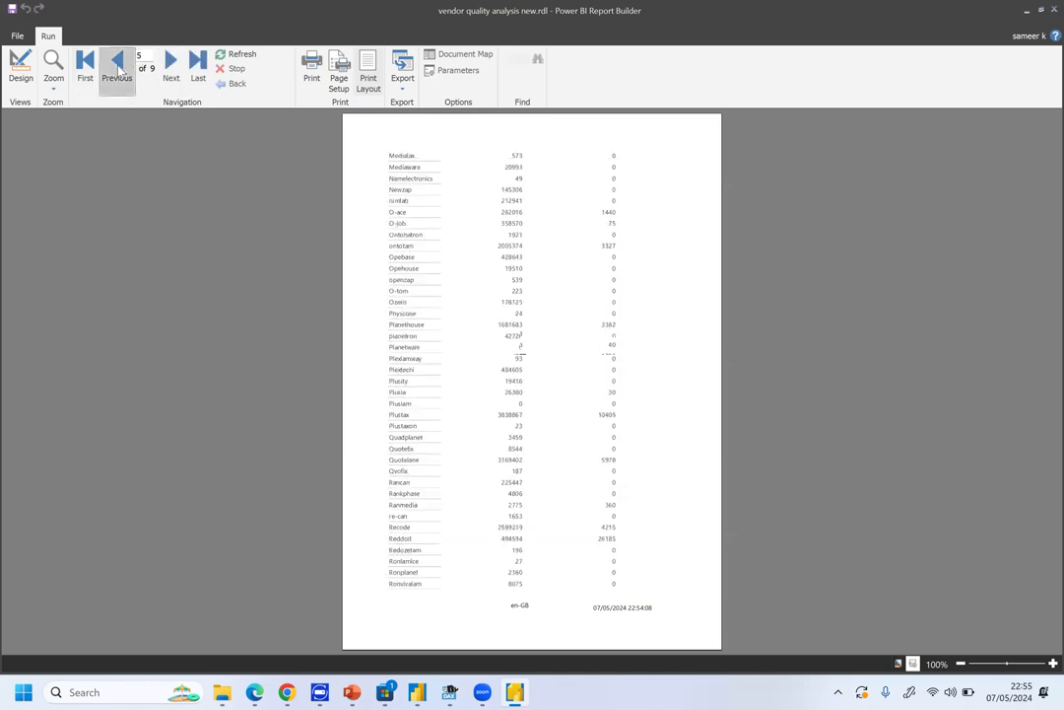
Try printing all pages to file in portrait orientation with Microsoft Print to PDF, and cancel at the save prompt.
left_click(312, 67)
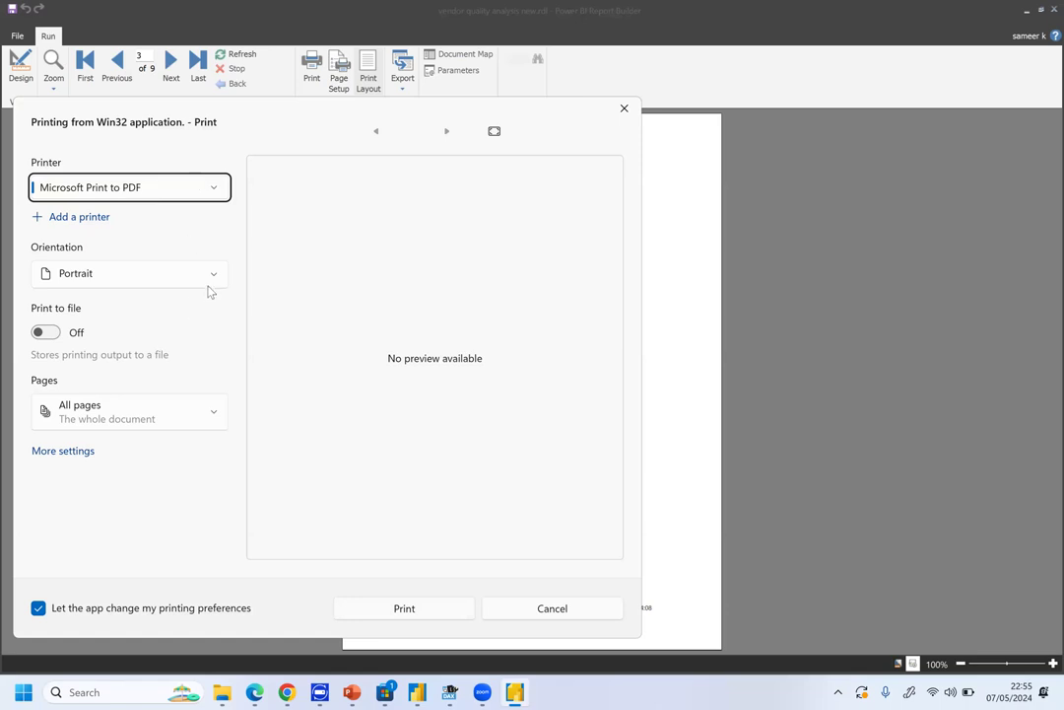
left_click(51, 333)
left_click(204, 285)
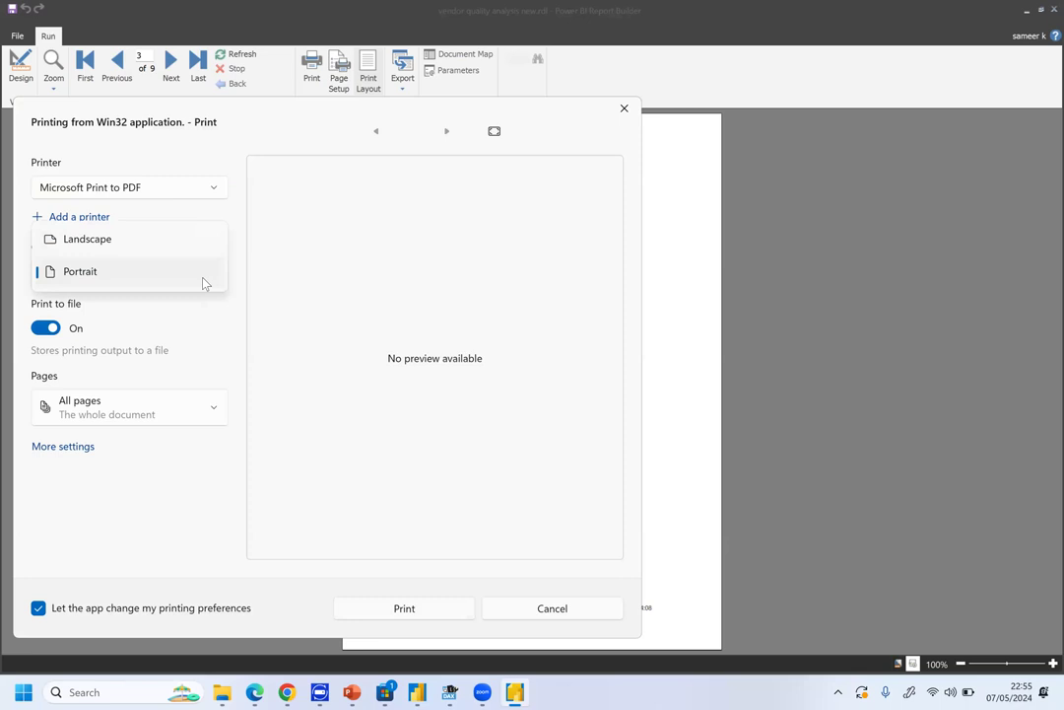
left_click(193, 245)
left_click(197, 285)
left_click(201, 282)
left_click(203, 284)
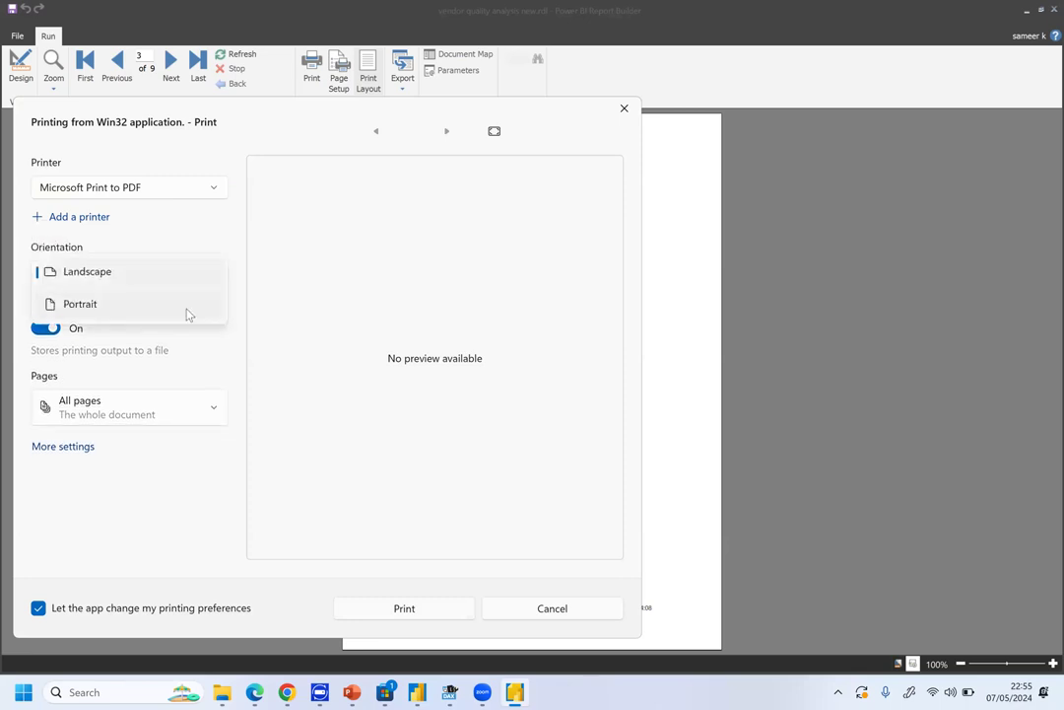
left_click(187, 311)
left_click(212, 196)
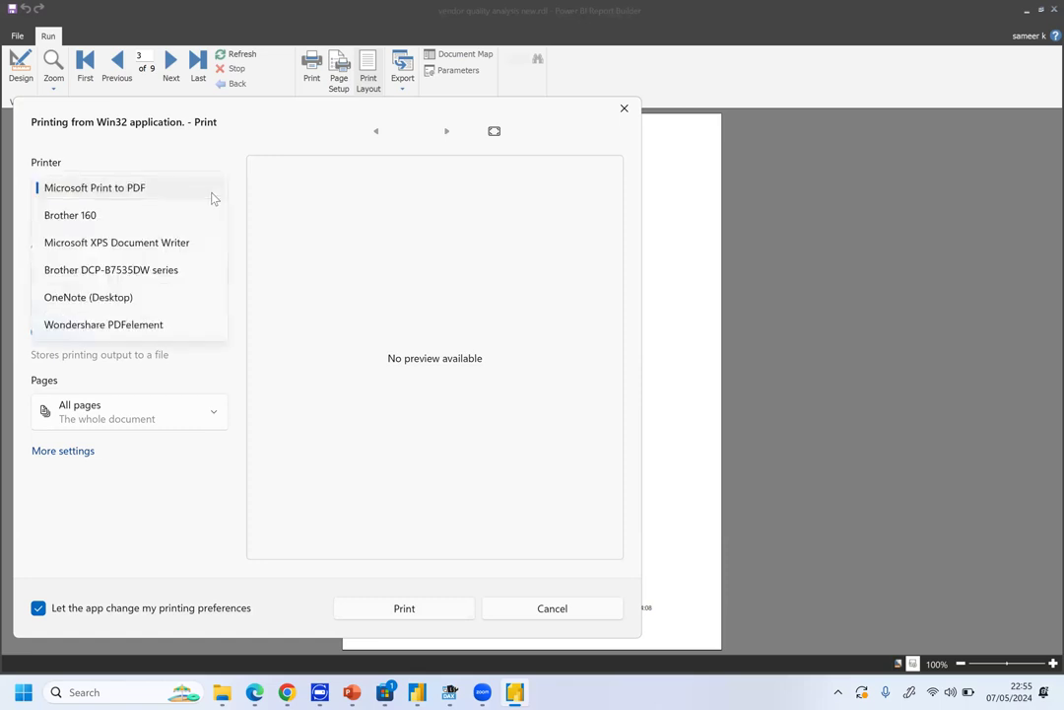
left_click(205, 188)
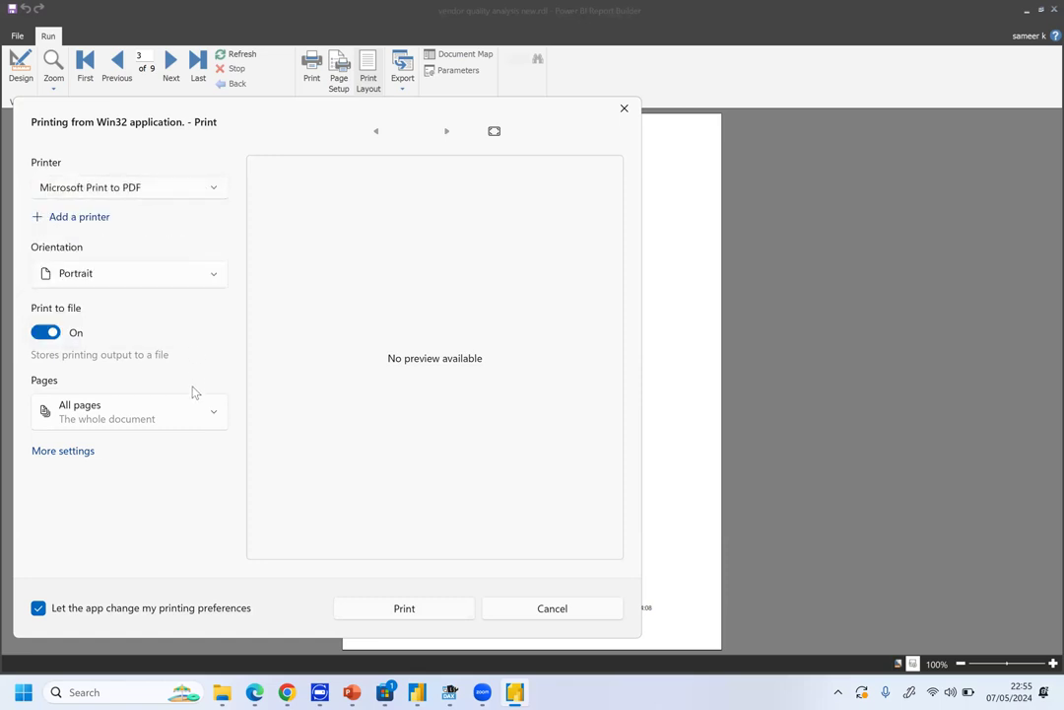
left_click(444, 610)
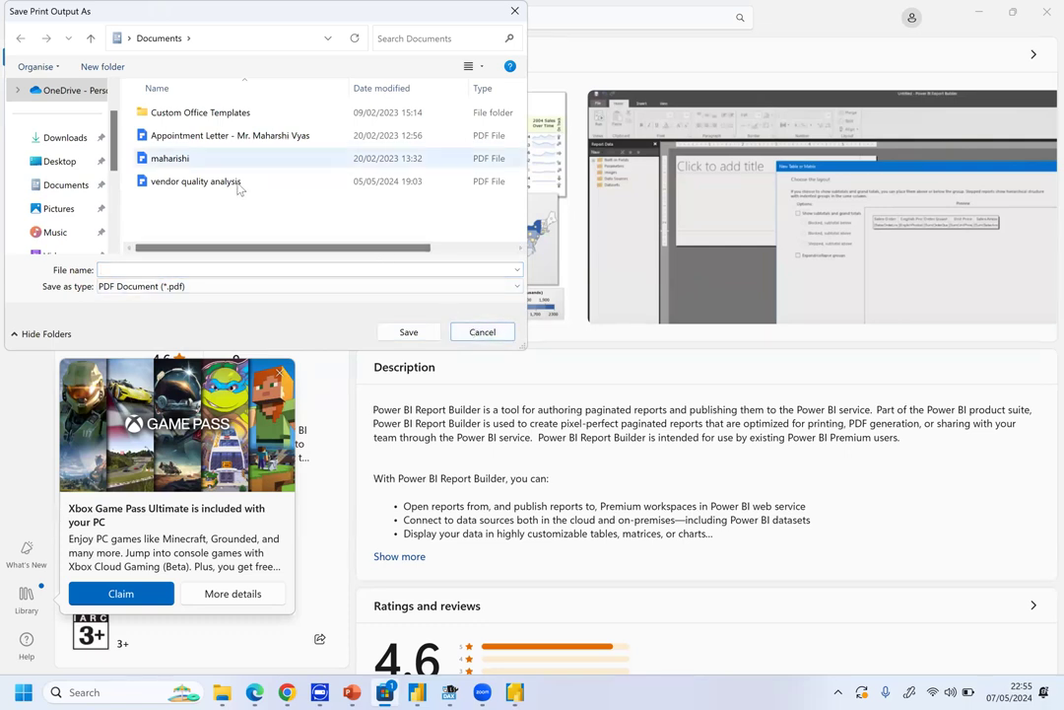
left_click(508, 331)
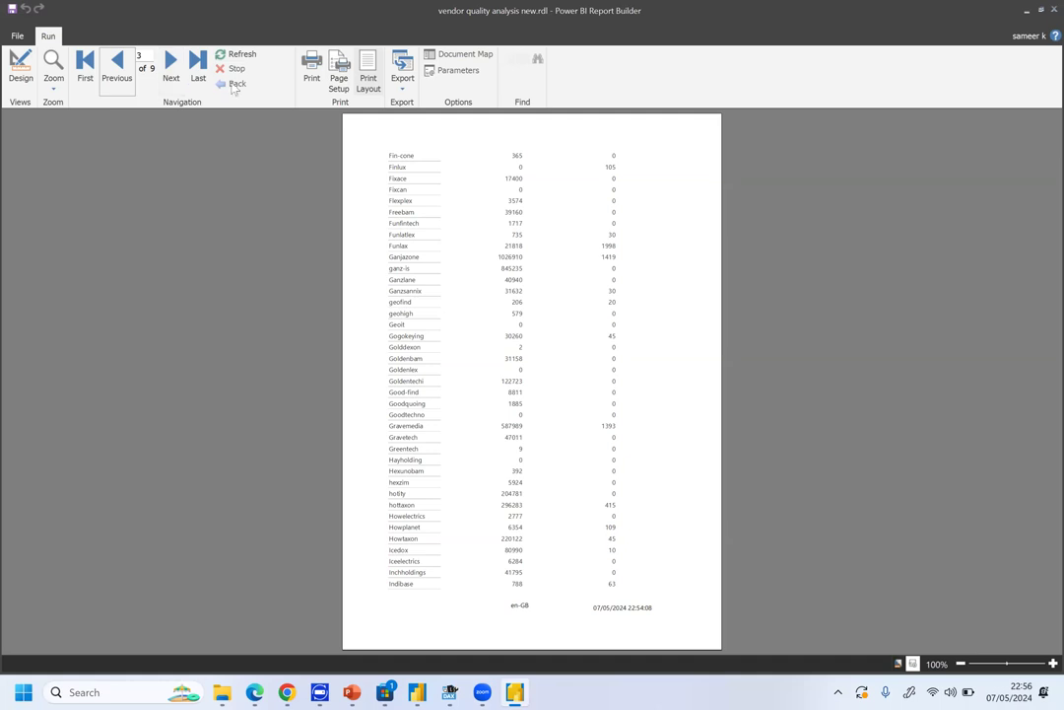
Return to the design view and publish the report to the last-listed Power BI workspace as Vendor Quality Analysis Paginated Report.
left_click(19, 65)
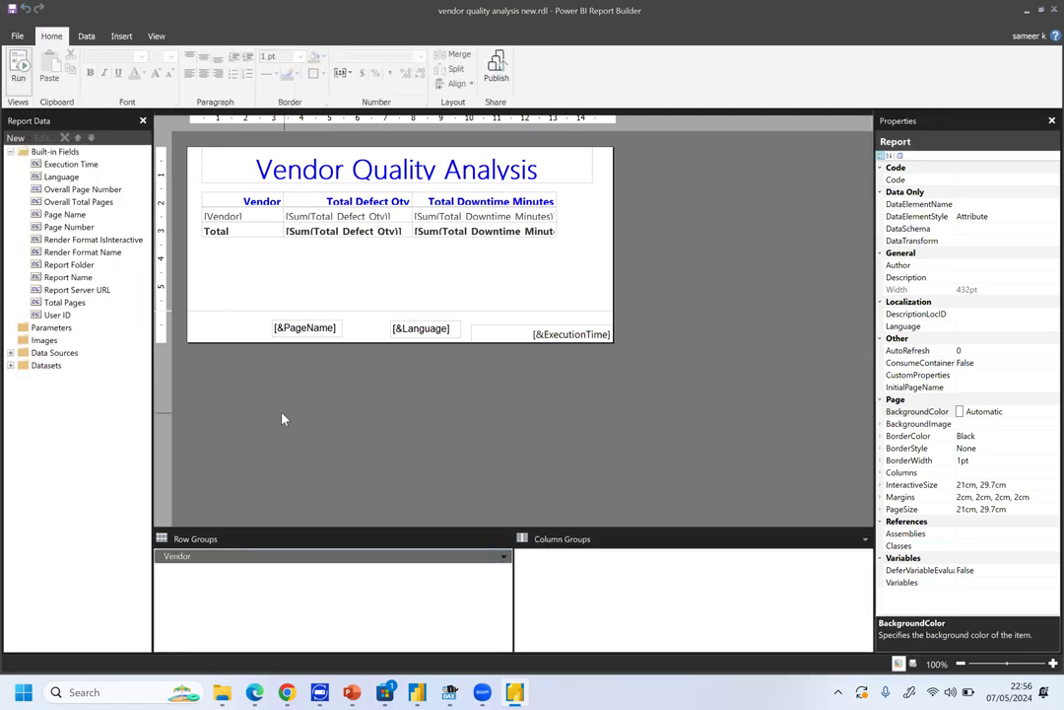
left_click(496, 71)
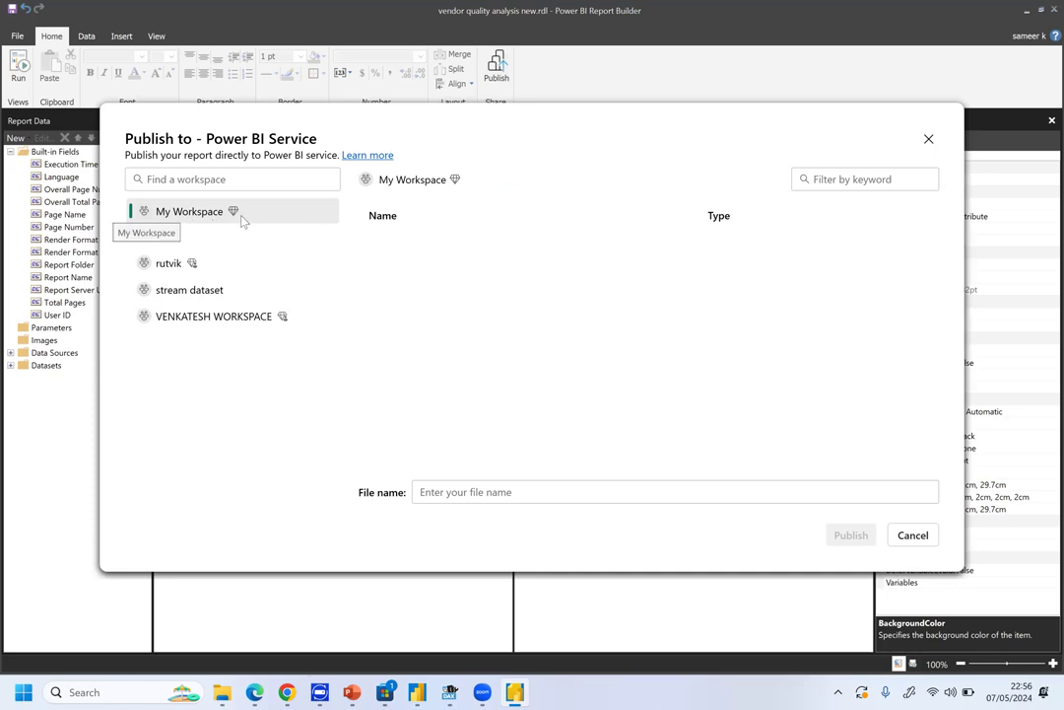
left_click(194, 319)
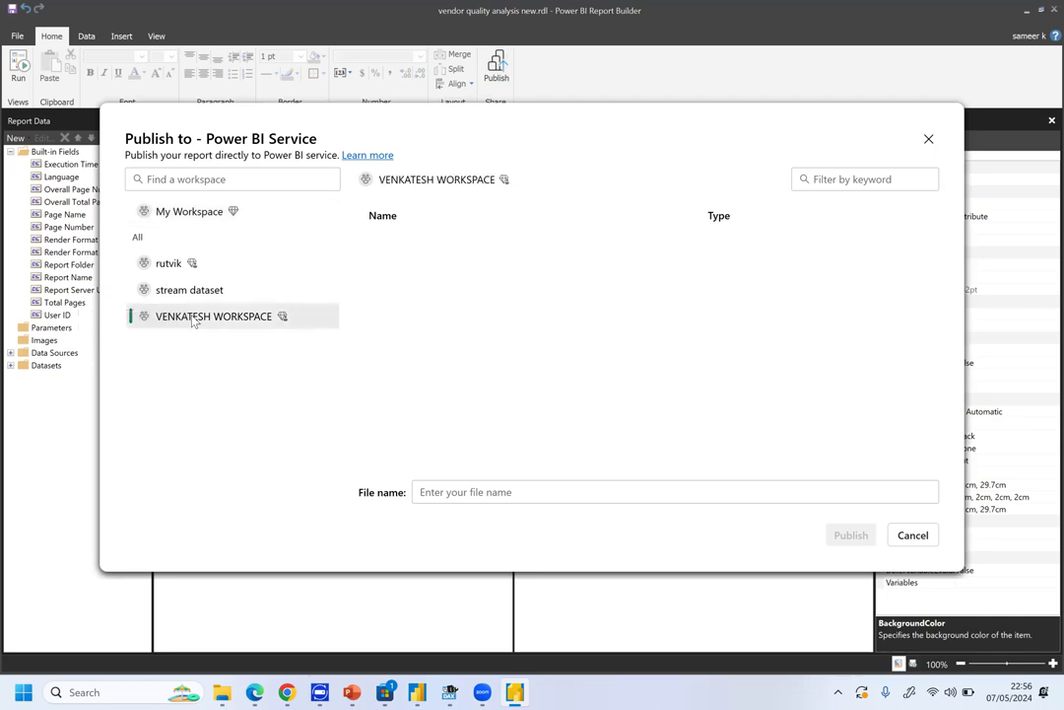
left_click(478, 488)
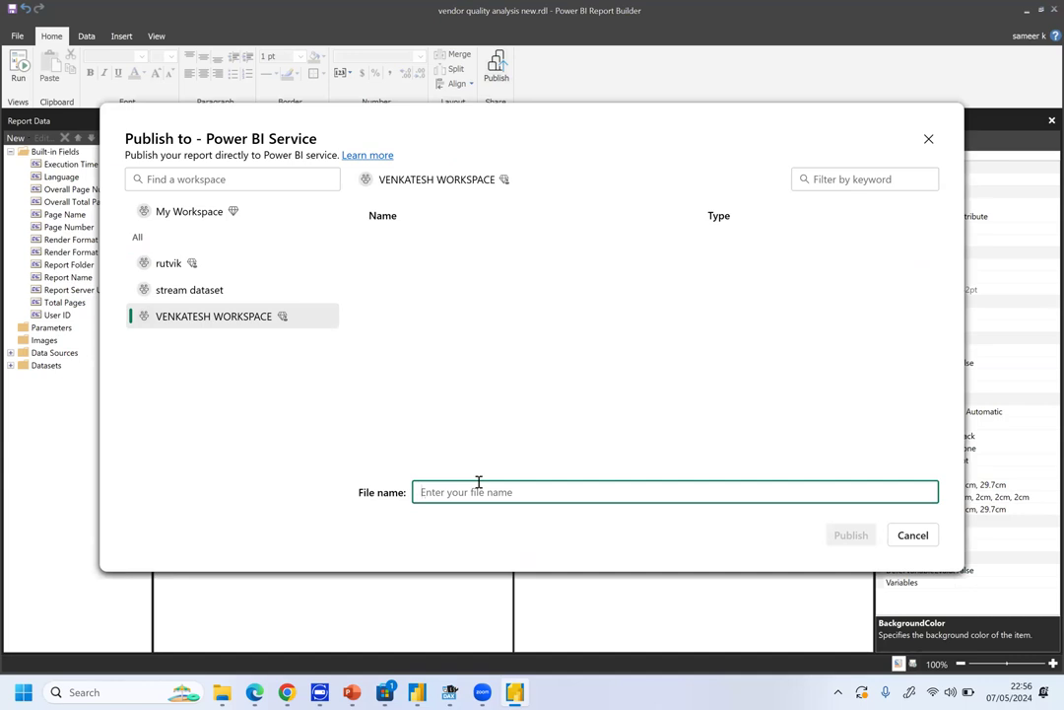
type("Sam")
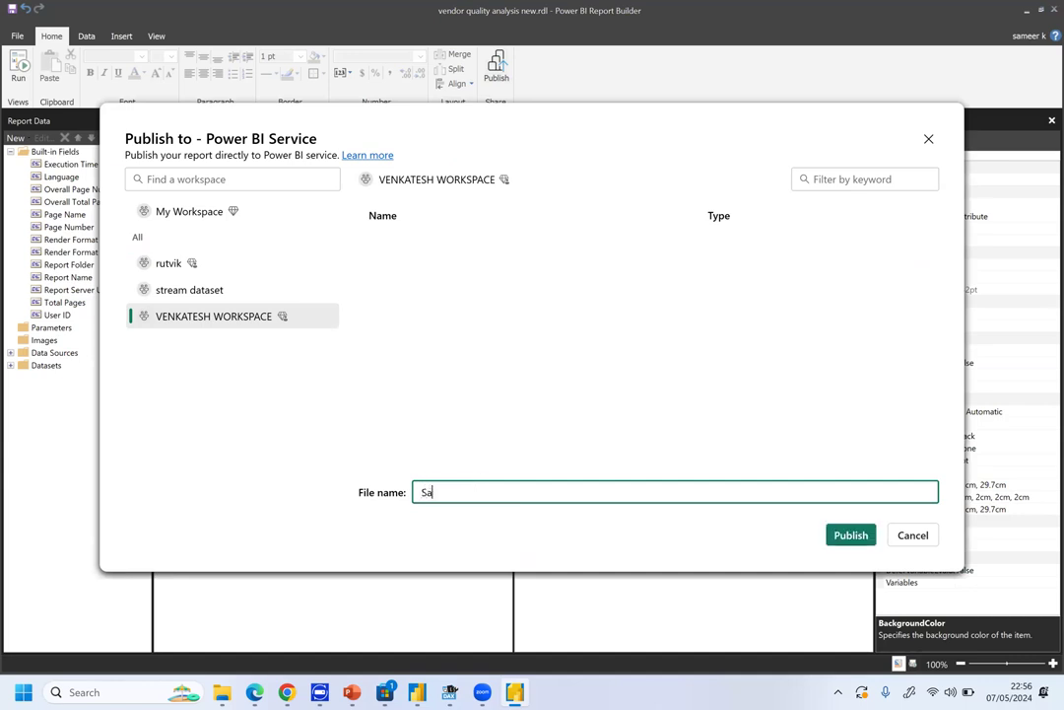
key("BackSpace")
key("BackSpace")
key("BackSpace")
type("Vendor")
type("Quality Analysi")
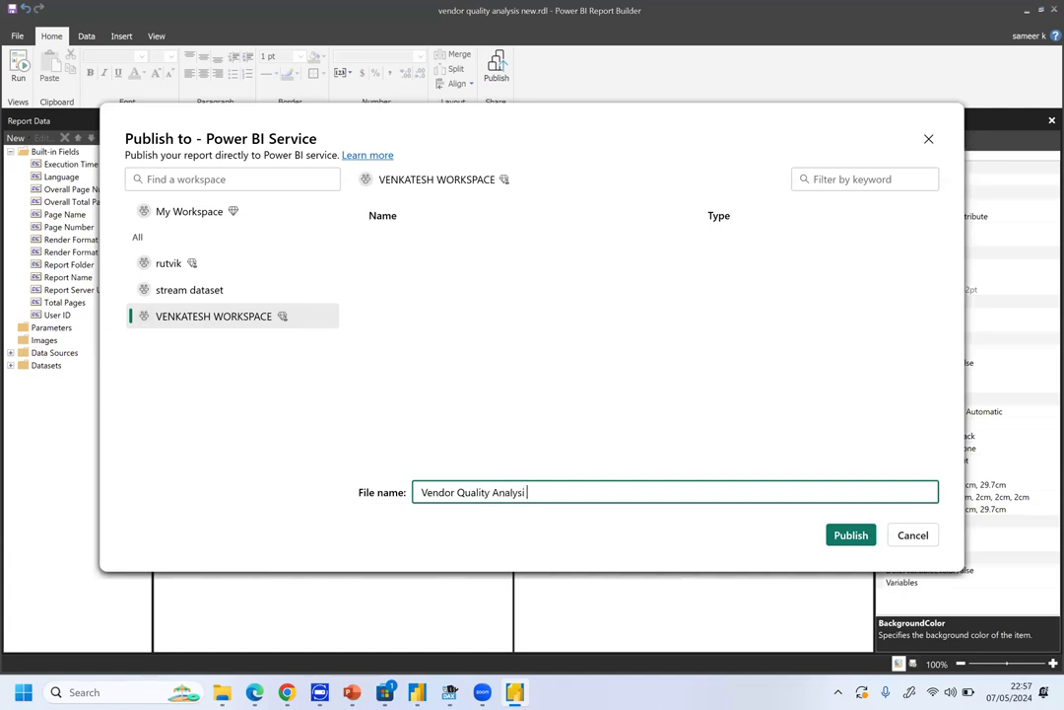
type("s Paginated Report")
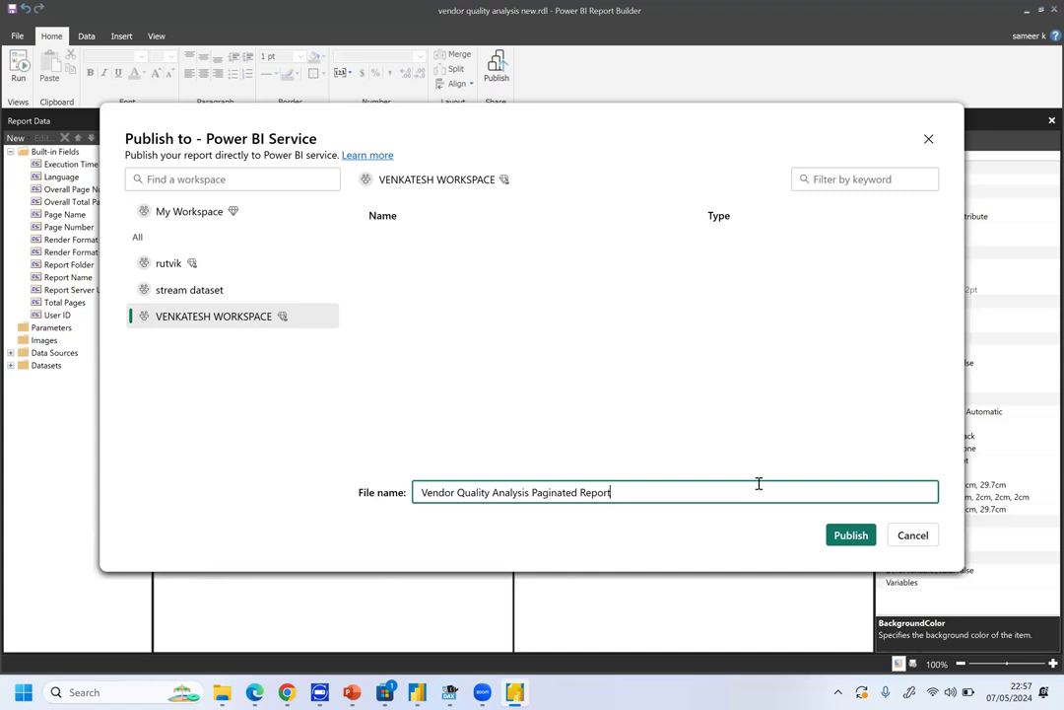
left_click(853, 535)
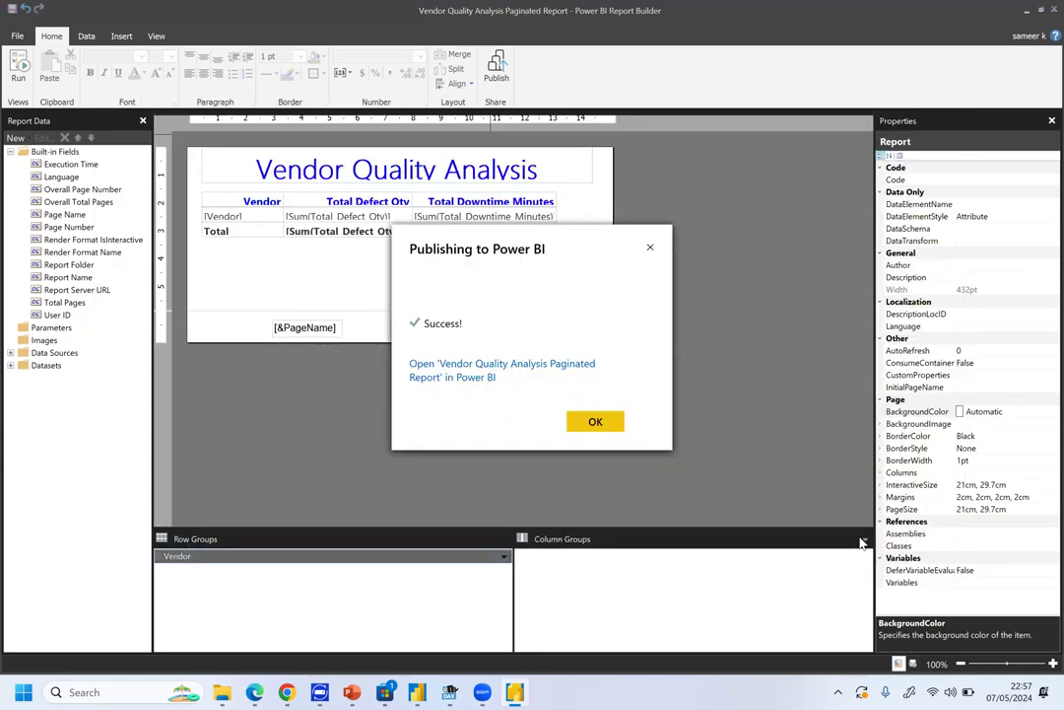
Open the published report in the Power BI service and examine its first page down to the footer.
left_click(580, 366)
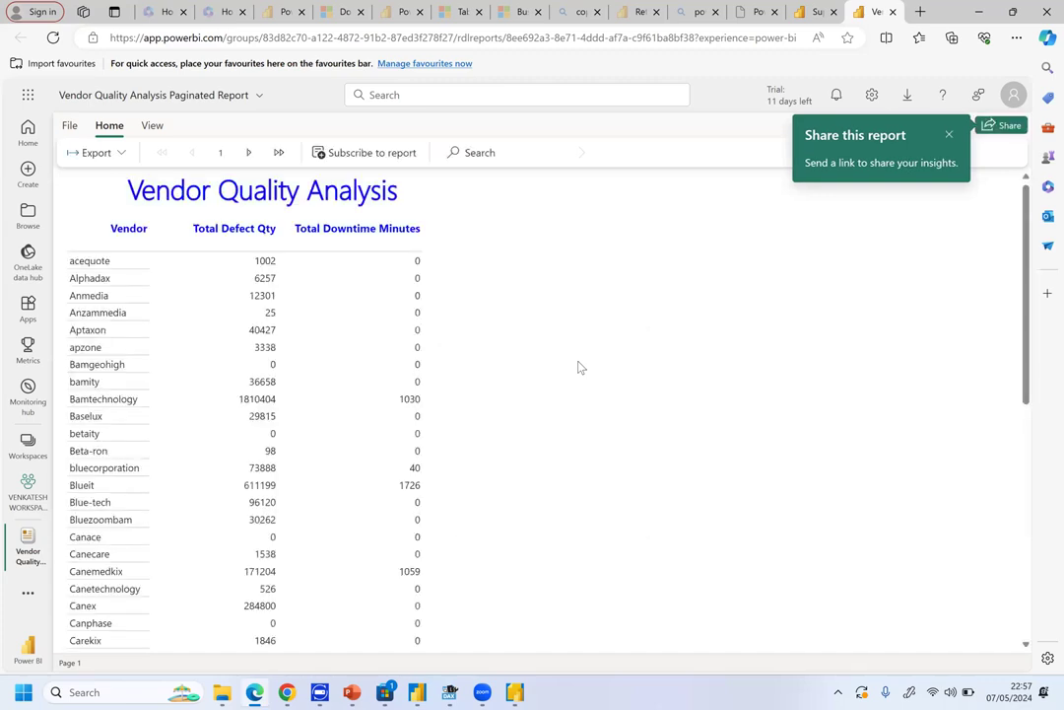
scroll(579, 366, "down", 6)
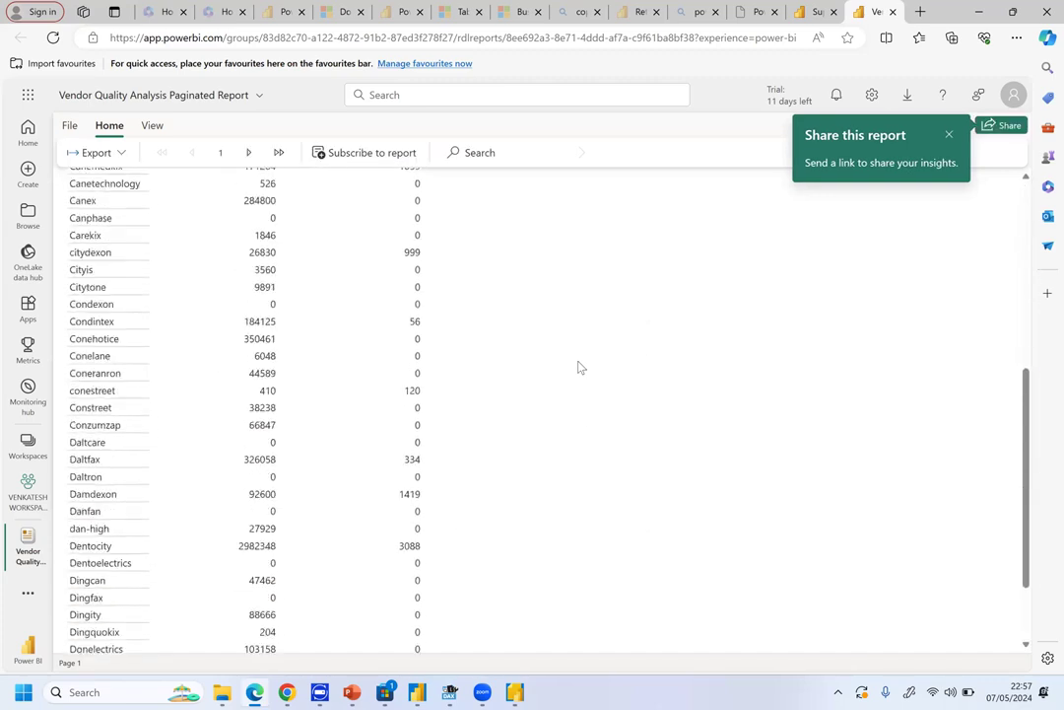
scroll(579, 366, "up", 6)
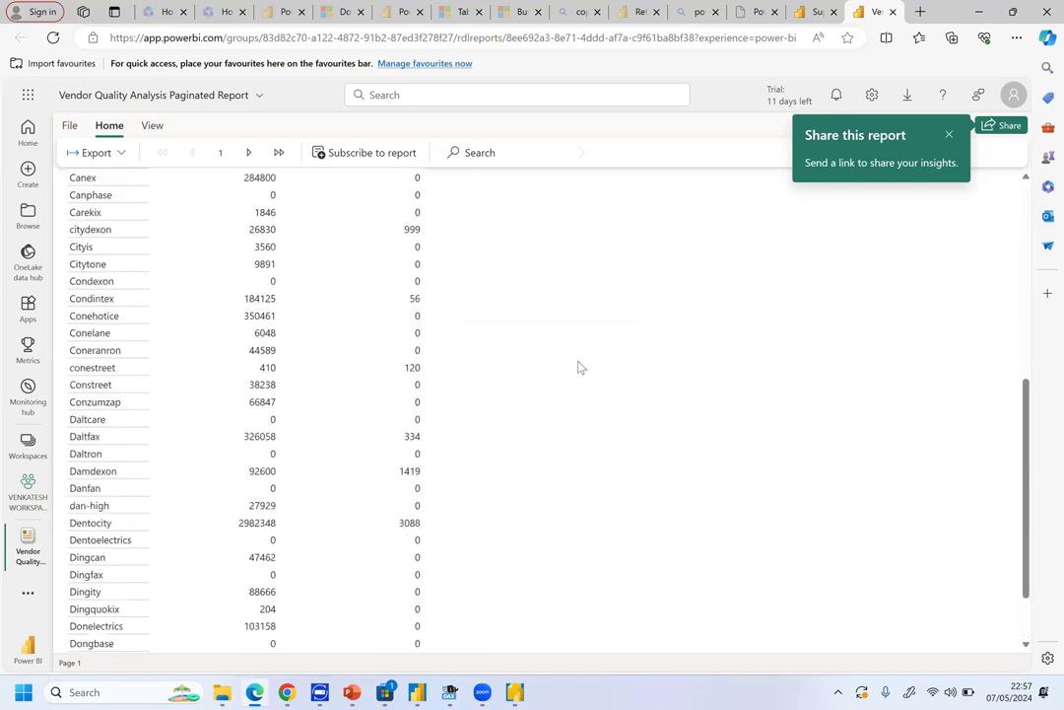
scroll(579, 367, "down", 6)
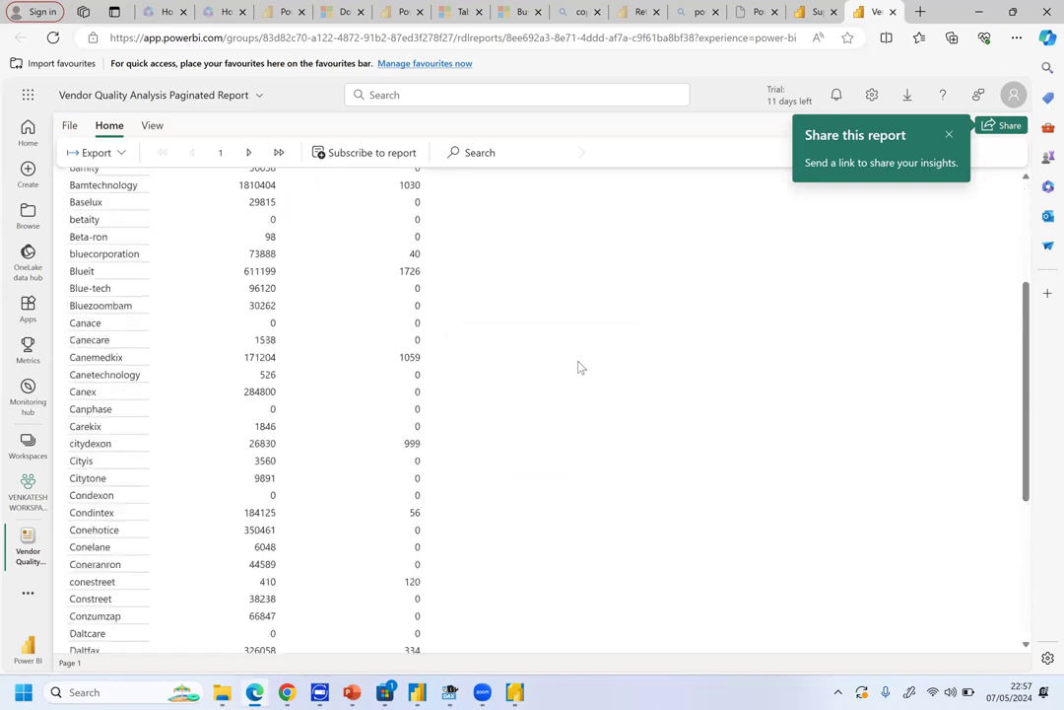
Export the published report as a PDF, open the downloaded file and review its pages.
left_click(96, 154)
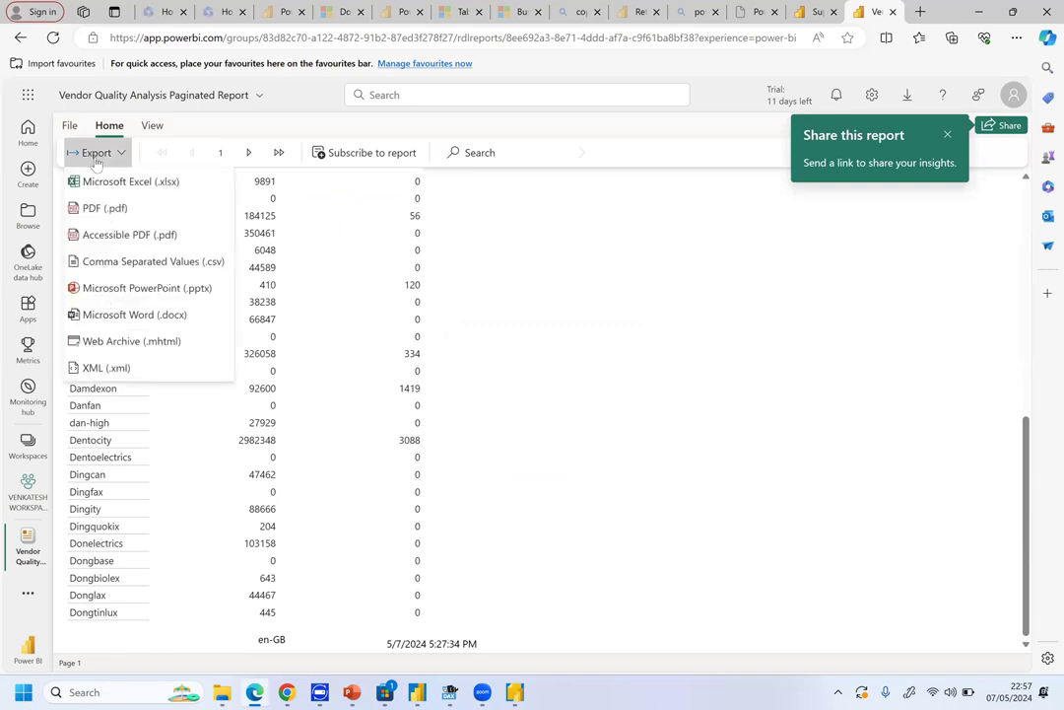
left_click(106, 207)
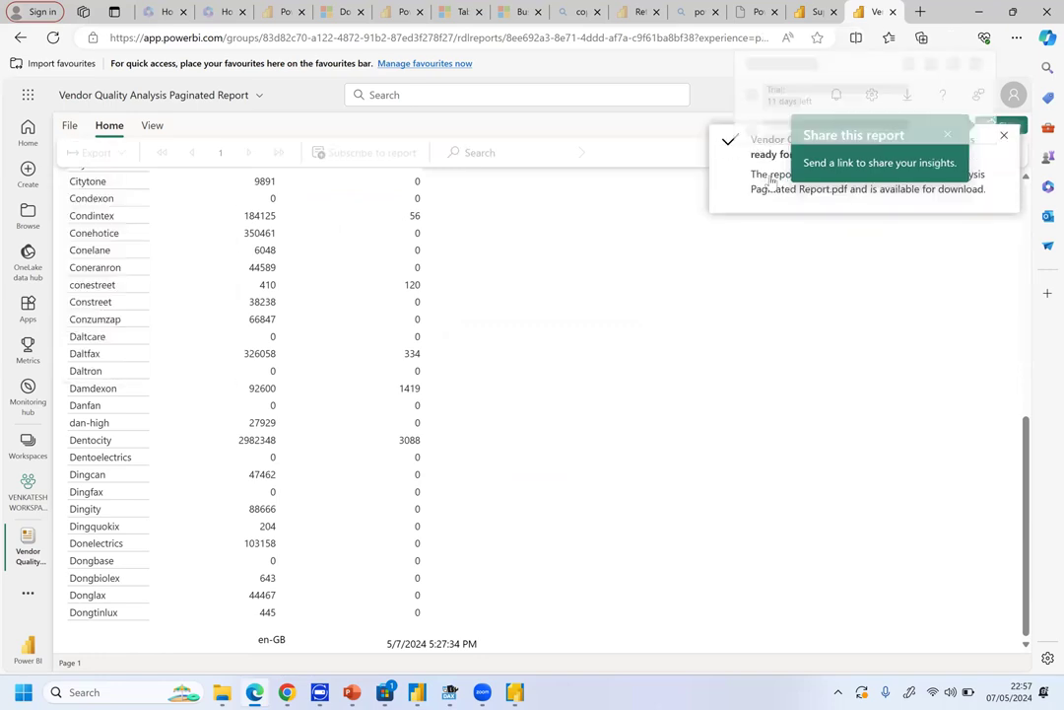
left_click(751, 102)
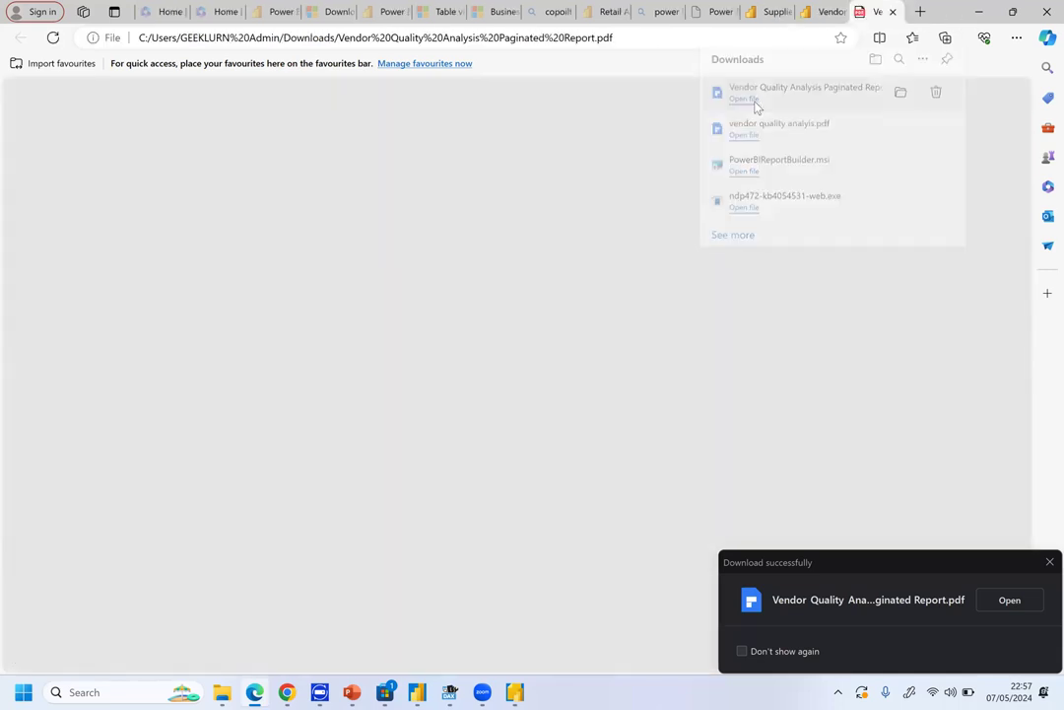
scroll(756, 107, "down", 8)
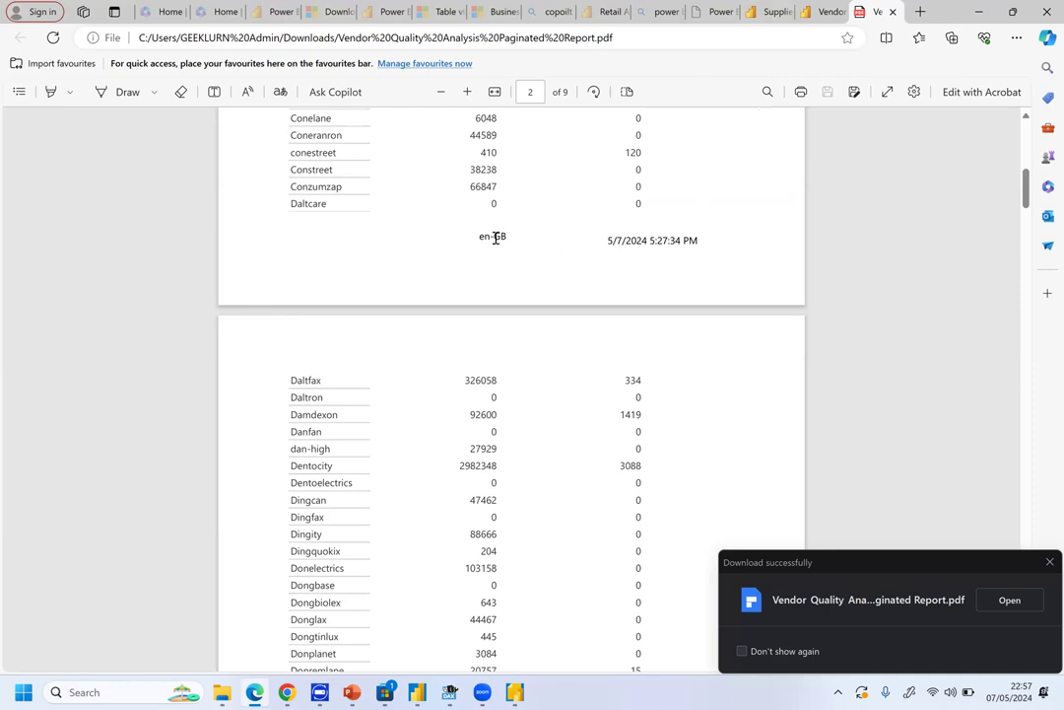
scroll(495, 241, "down", 2)
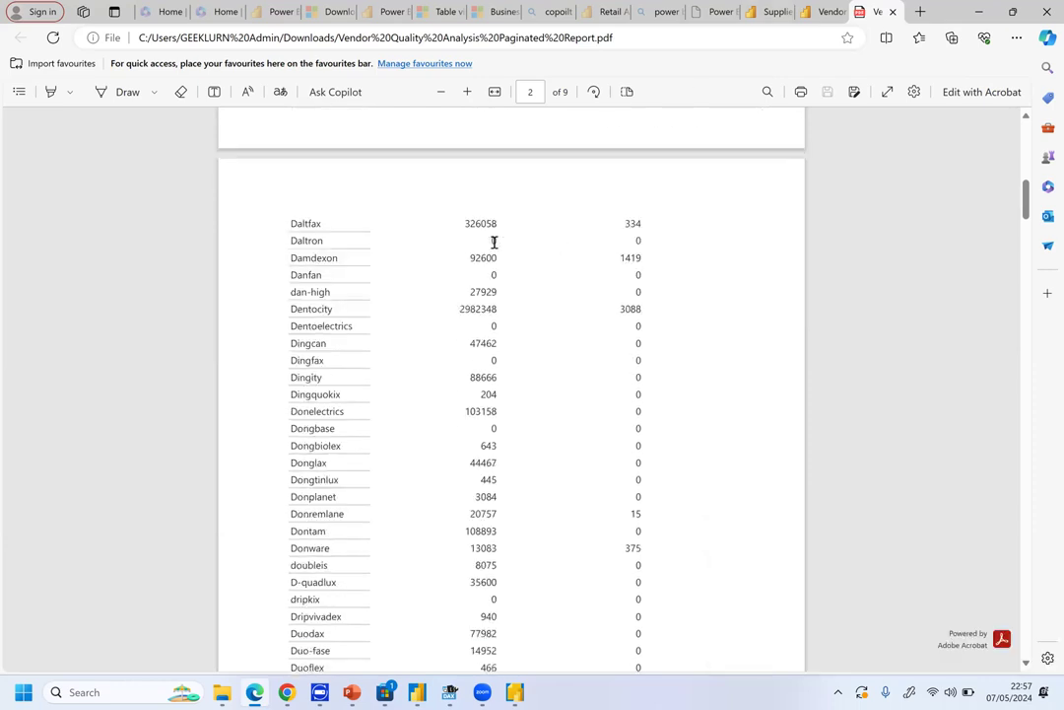
Review the exported PDF from page 2 through the totals on the last page, and recheck its title page and page break.
scroll(495, 241, "down", 8)
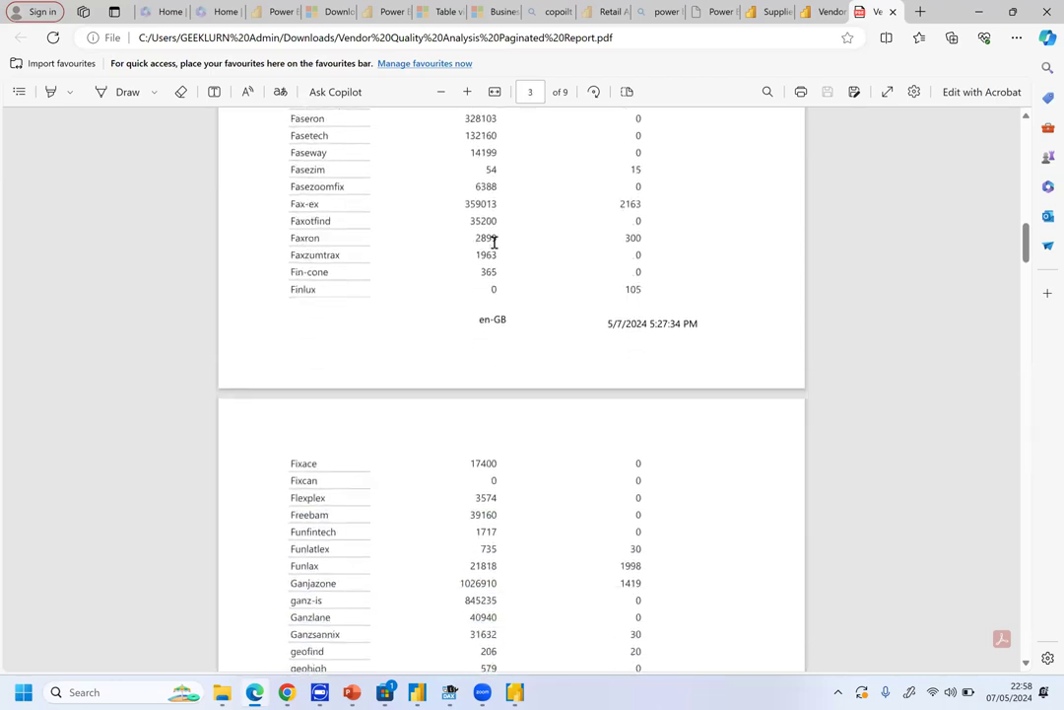
scroll(495, 242, "down", 20)
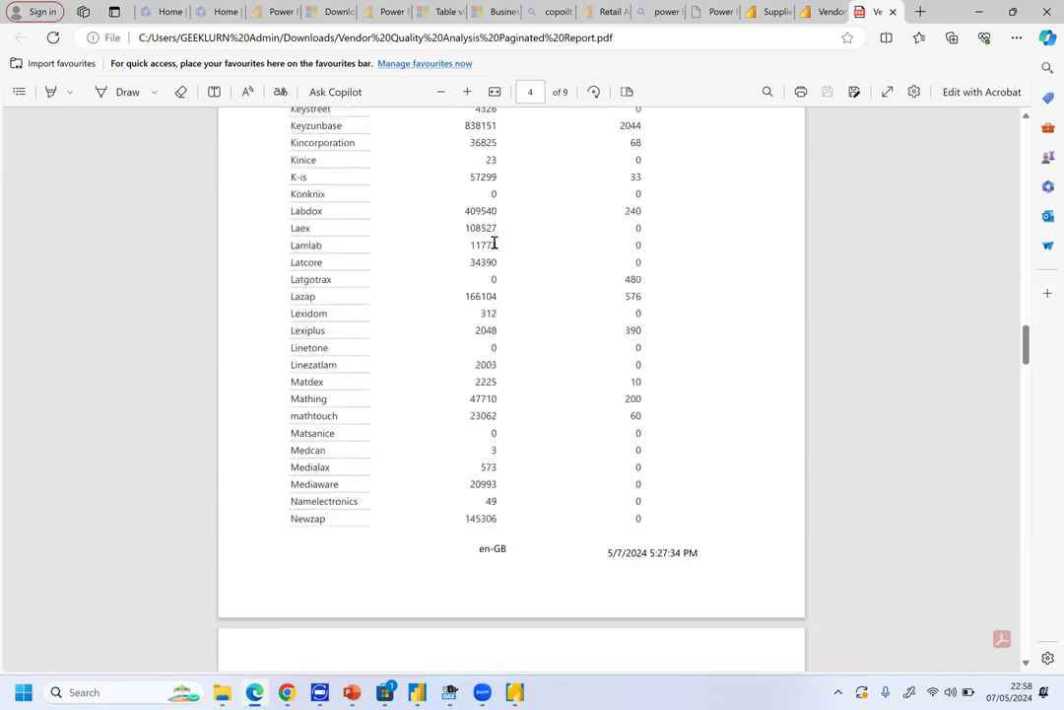
scroll(494, 241, "down", 6)
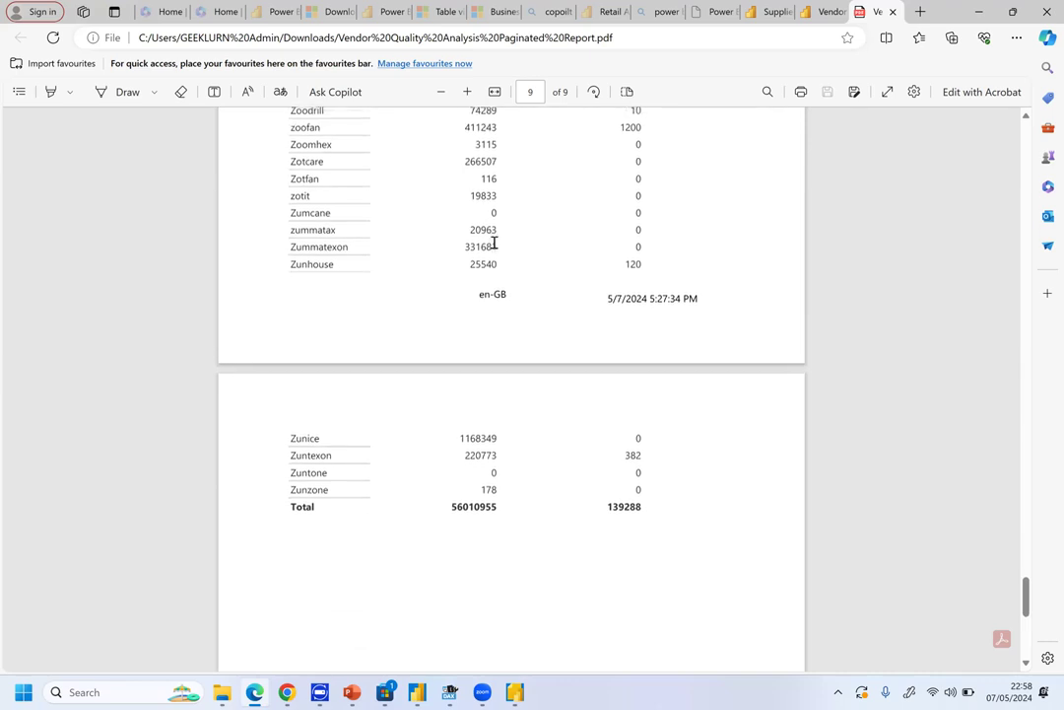
scroll(494, 242, "up", 20)
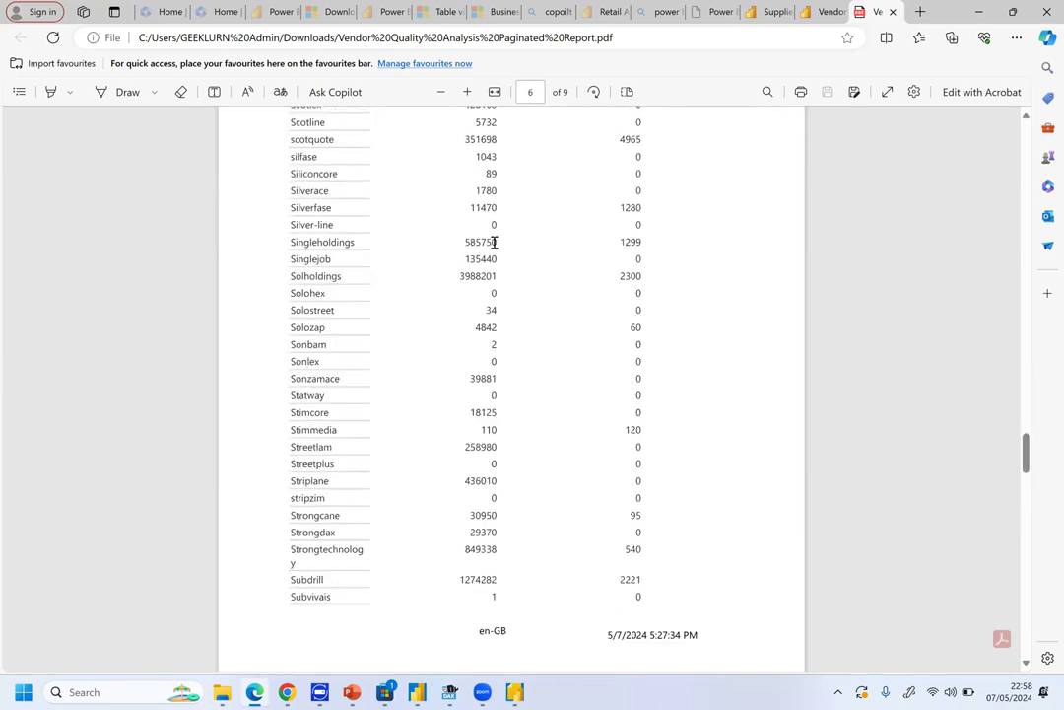
scroll(495, 242, "up", 5)
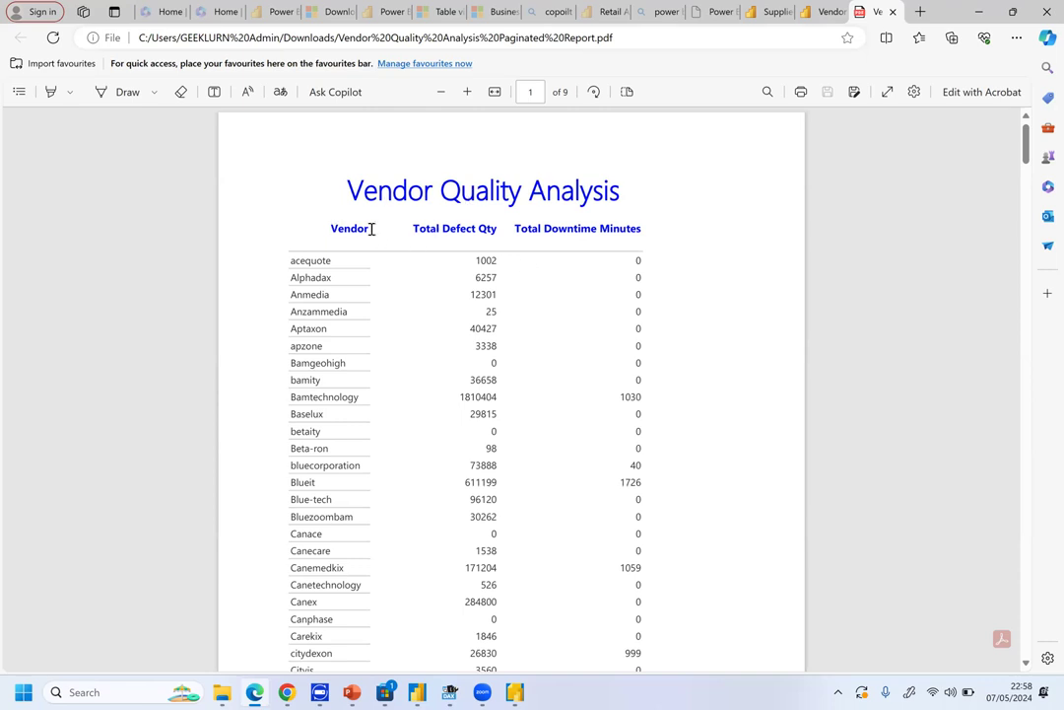
scroll(415, 208, "down", 1)
scroll(415, 208, "down", 7)
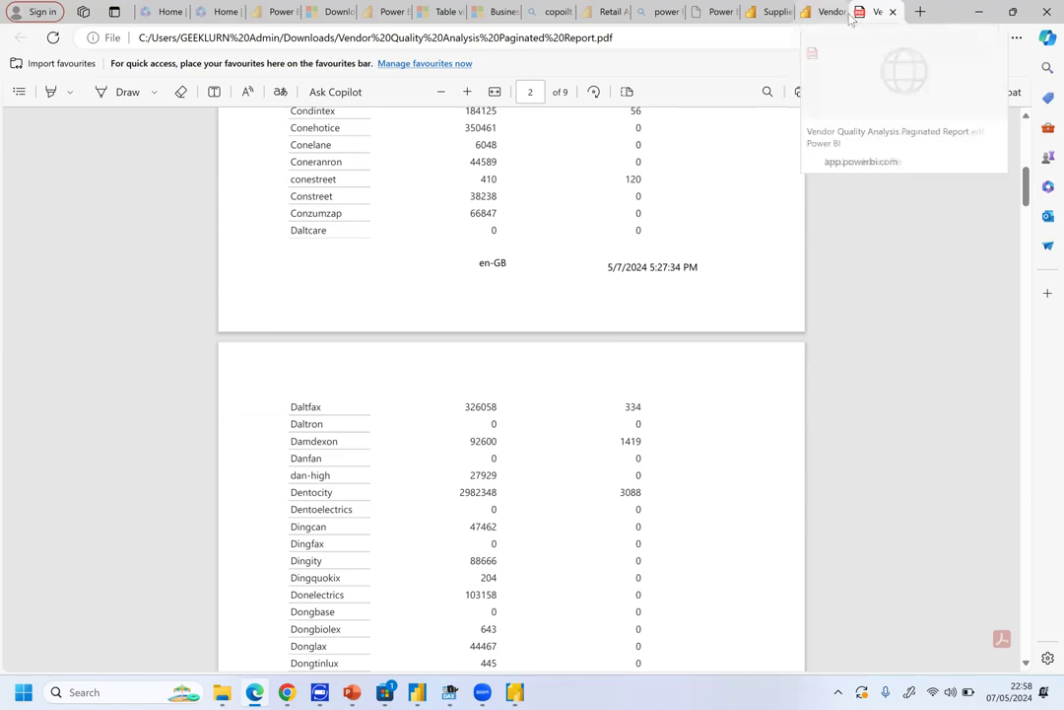
Return to the Power BI service and open the last-listed workspace, which holds the published paginated report.
left_click(819, 12)
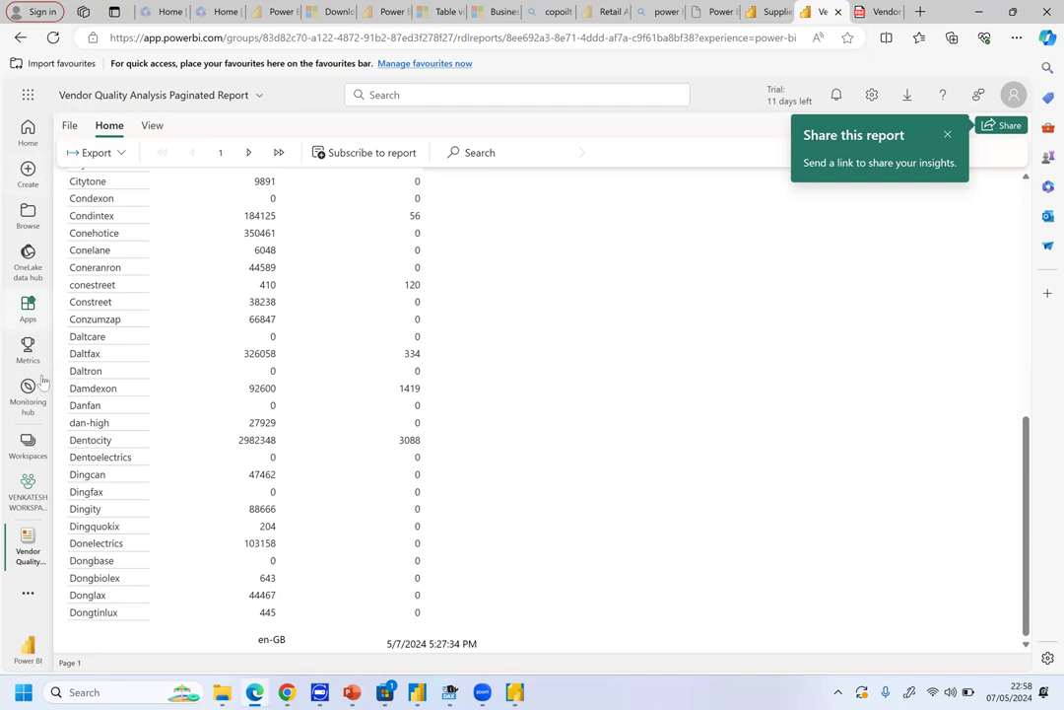
left_click(30, 450)
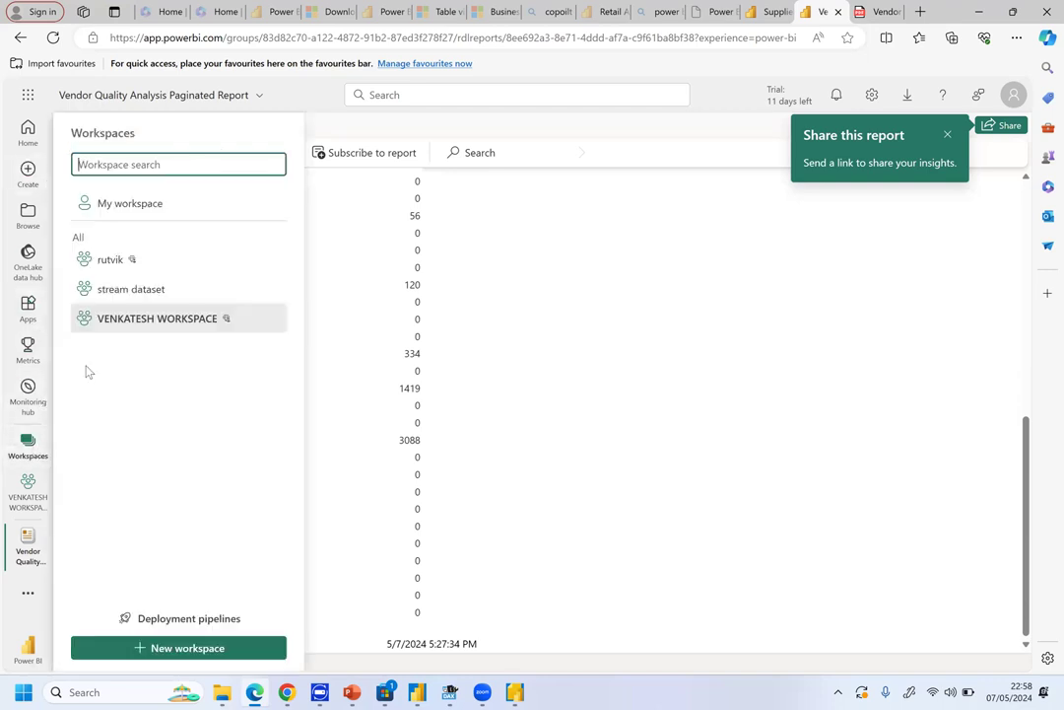
left_click(158, 318)
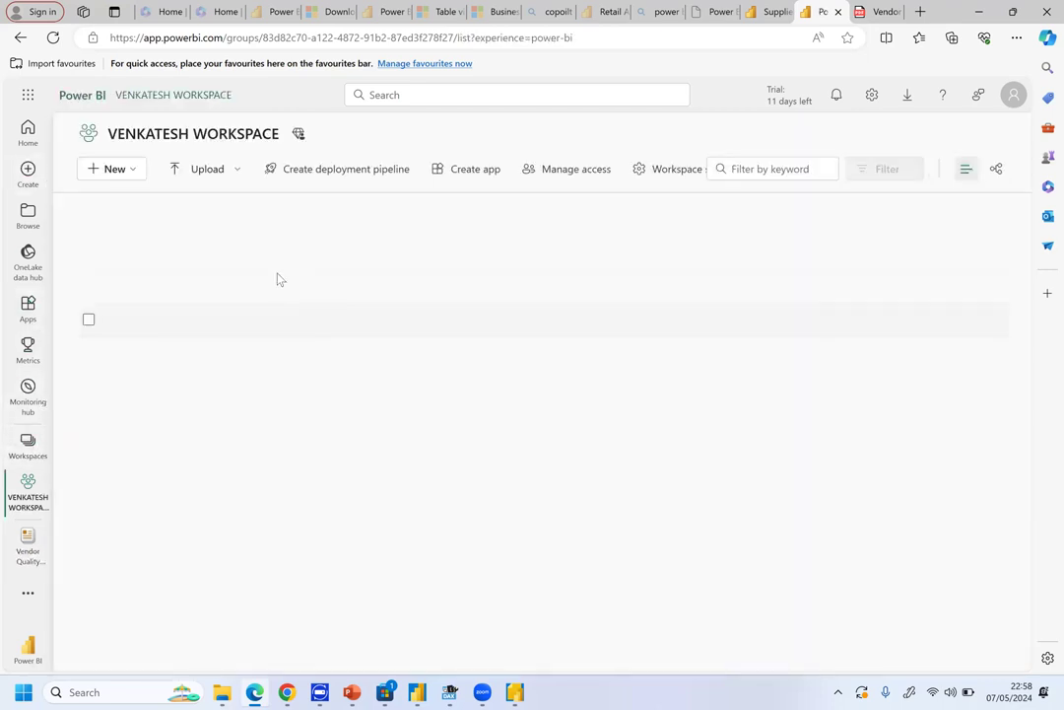
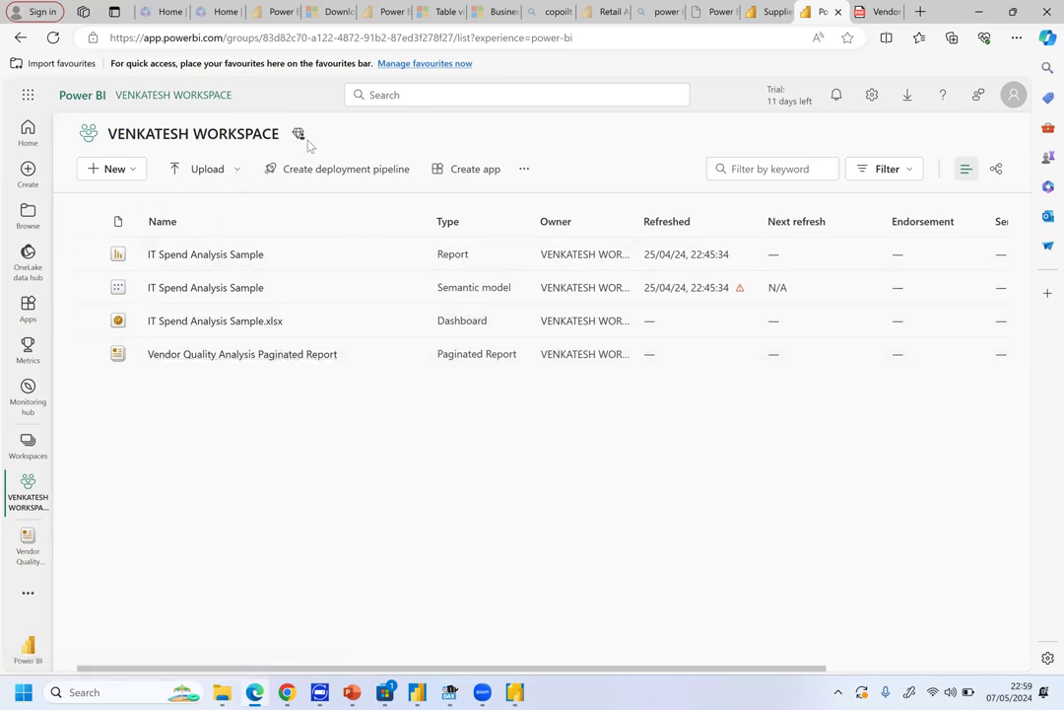
mouse_move(306, 145)
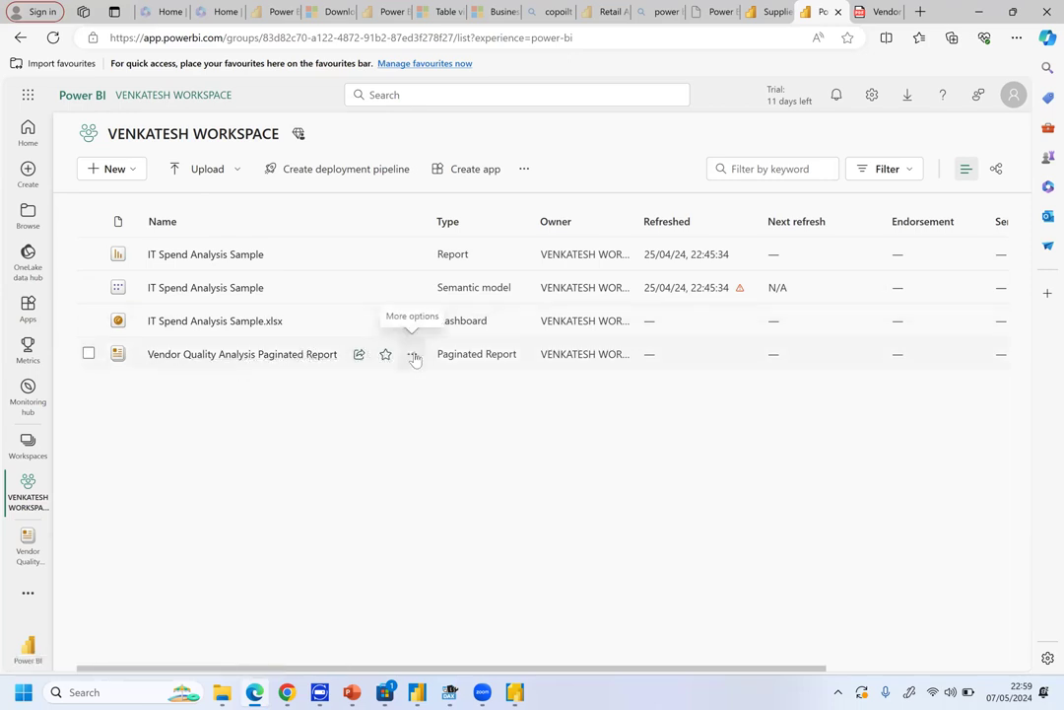
Open Vendor Quality Analysis Paginated Report for editing in Power BI Report Builder, always allowing app.powerbi.com to open such links.
left_click(413, 356)
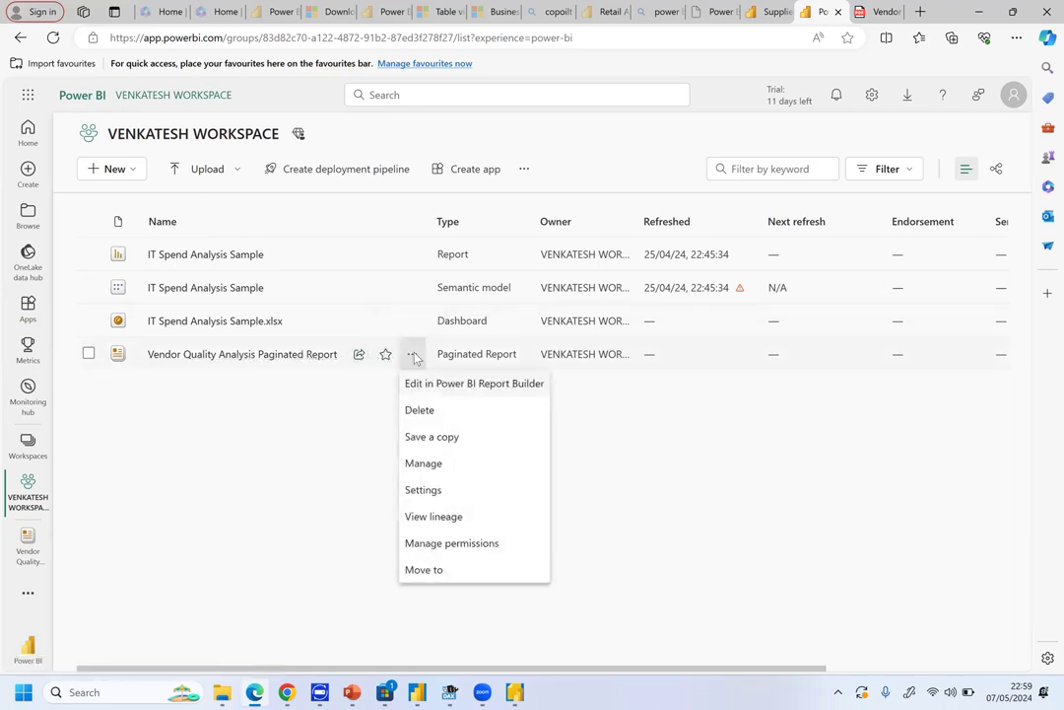
left_click(479, 390)
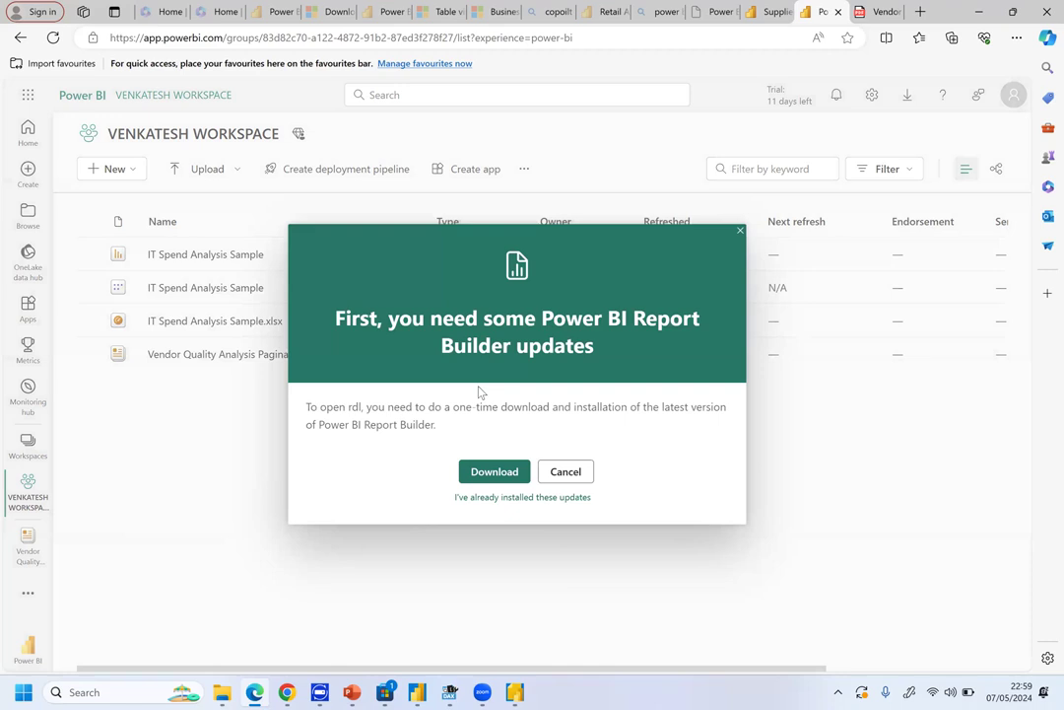
left_click(499, 498)
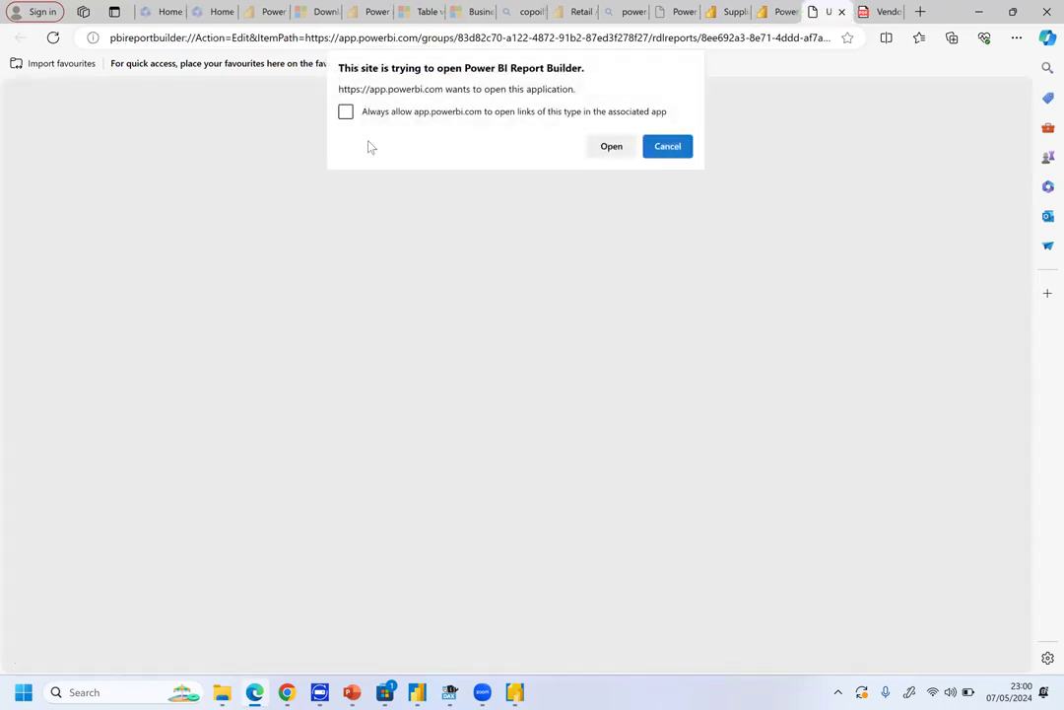
left_click(345, 111)
left_click(613, 147)
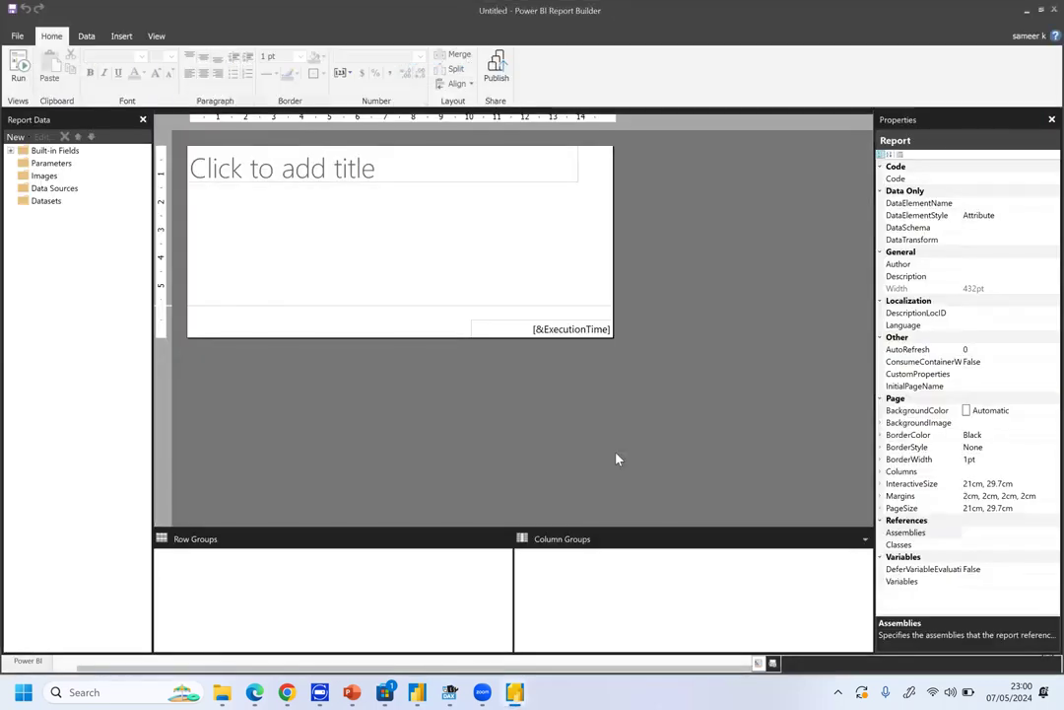
left_click(591, 407)
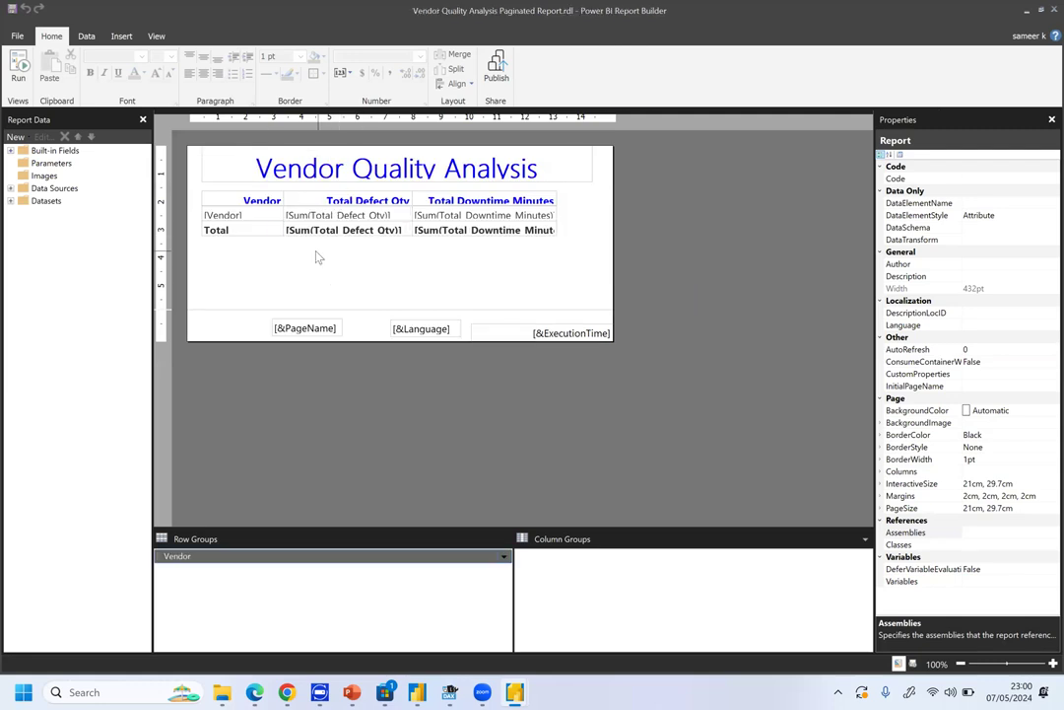
Change the font color of the Vendor Quality Analysis title to Orange.
double_click(258, 170)
left_click_drag(254, 167, 538, 168)
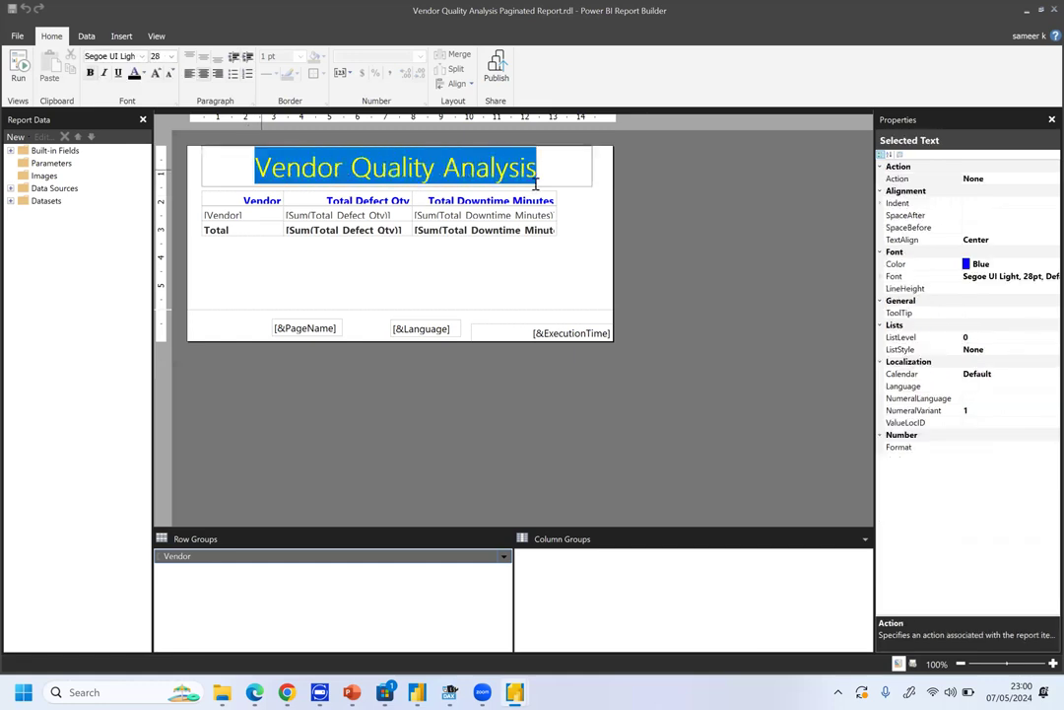
left_click(143, 74)
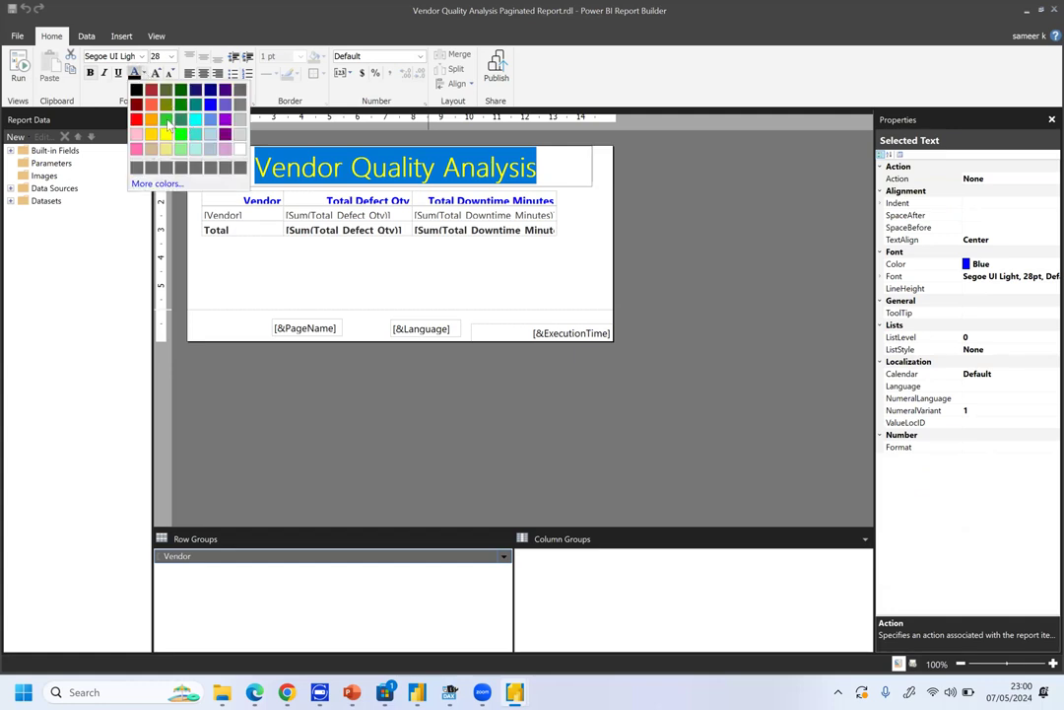
left_click(151, 119)
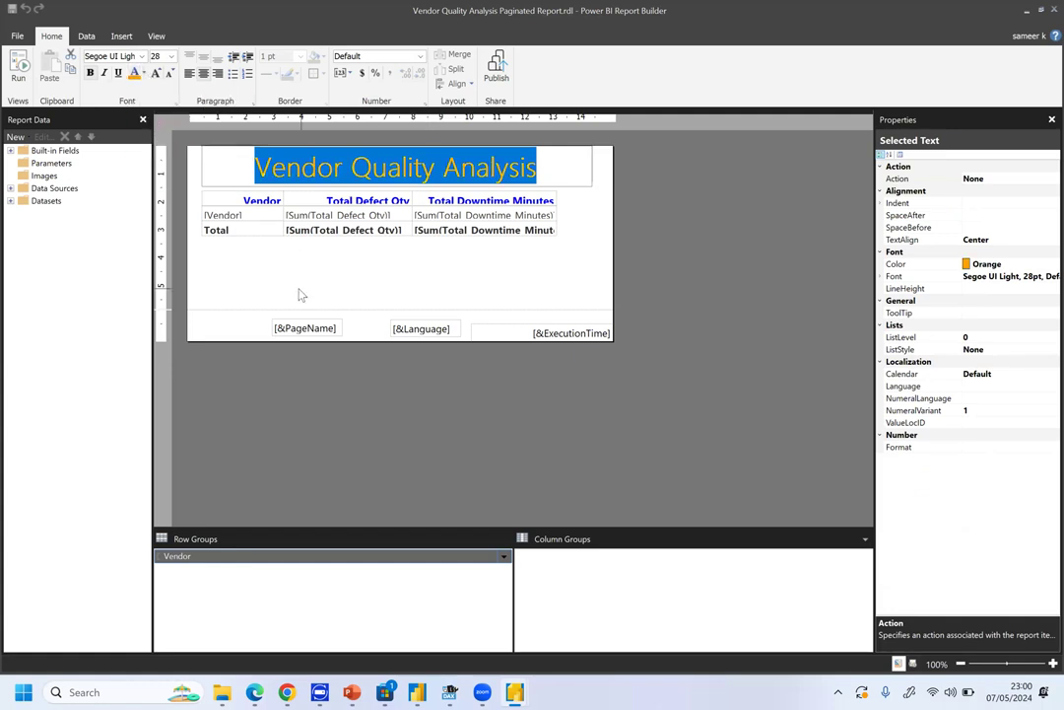
left_click(300, 294)
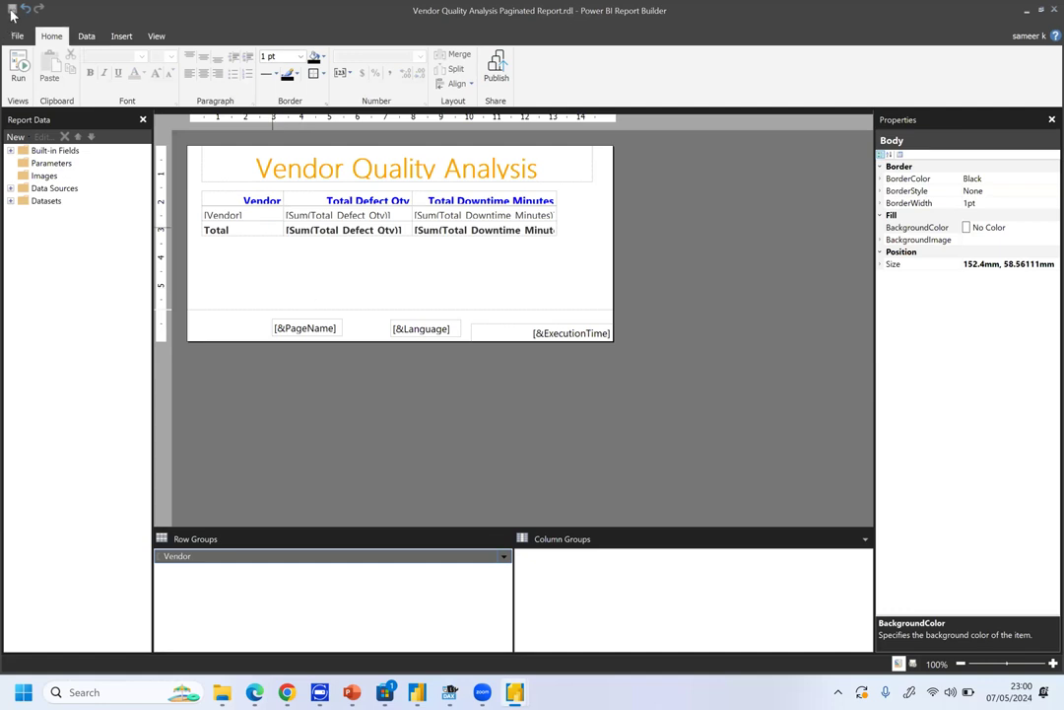
left_click(17, 35)
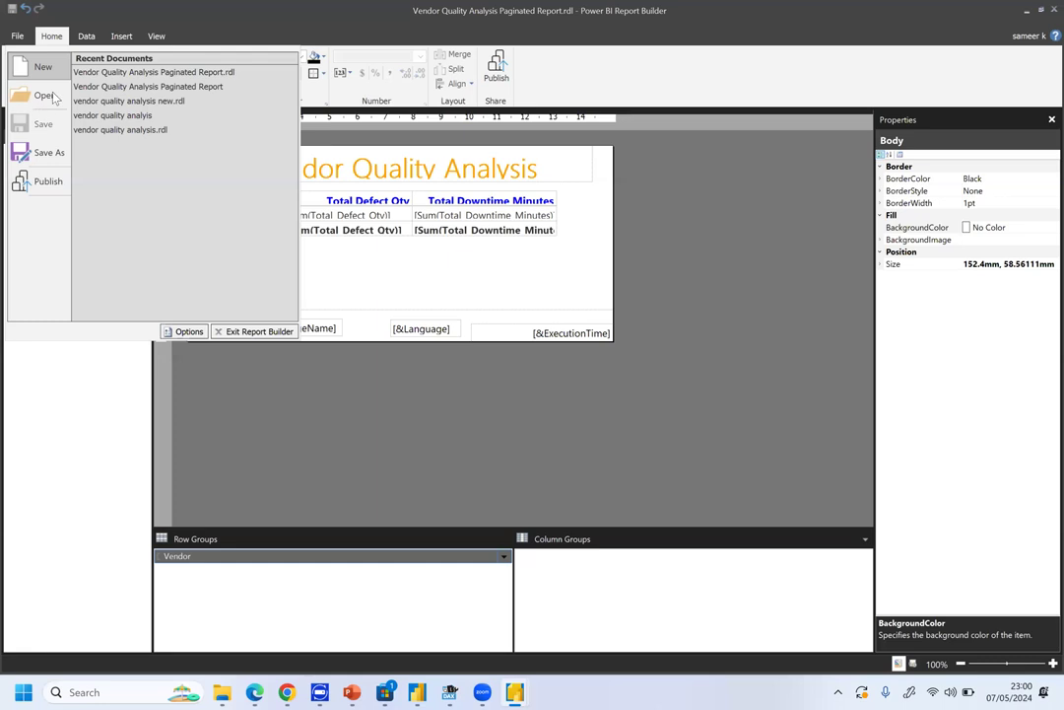
left_click(48, 150)
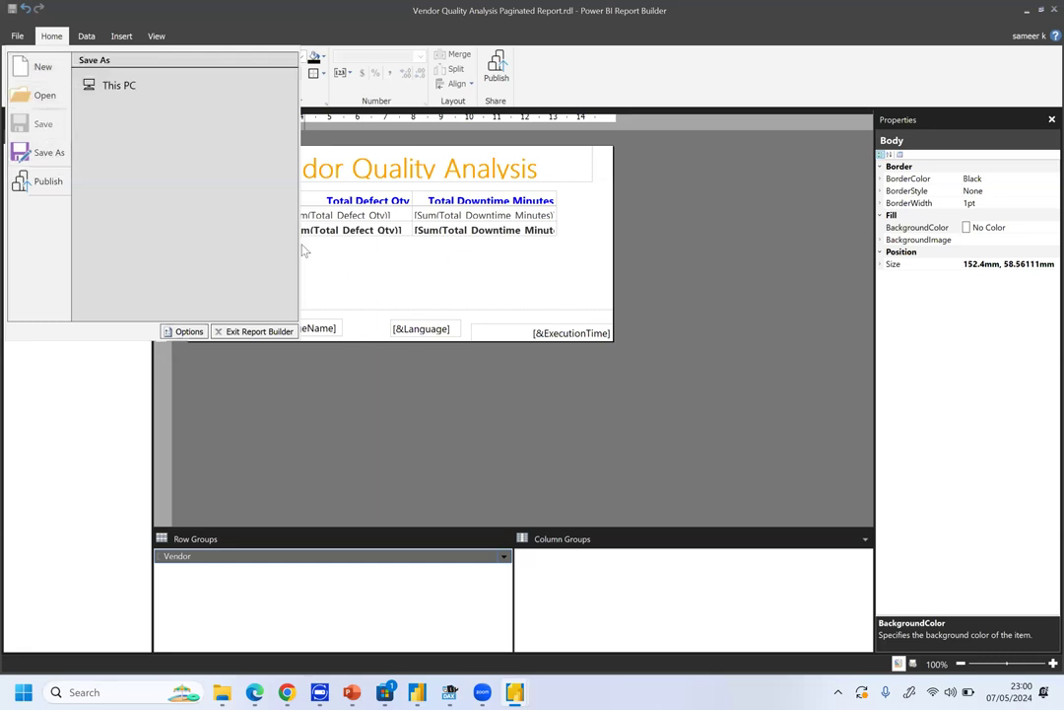
left_click(407, 287)
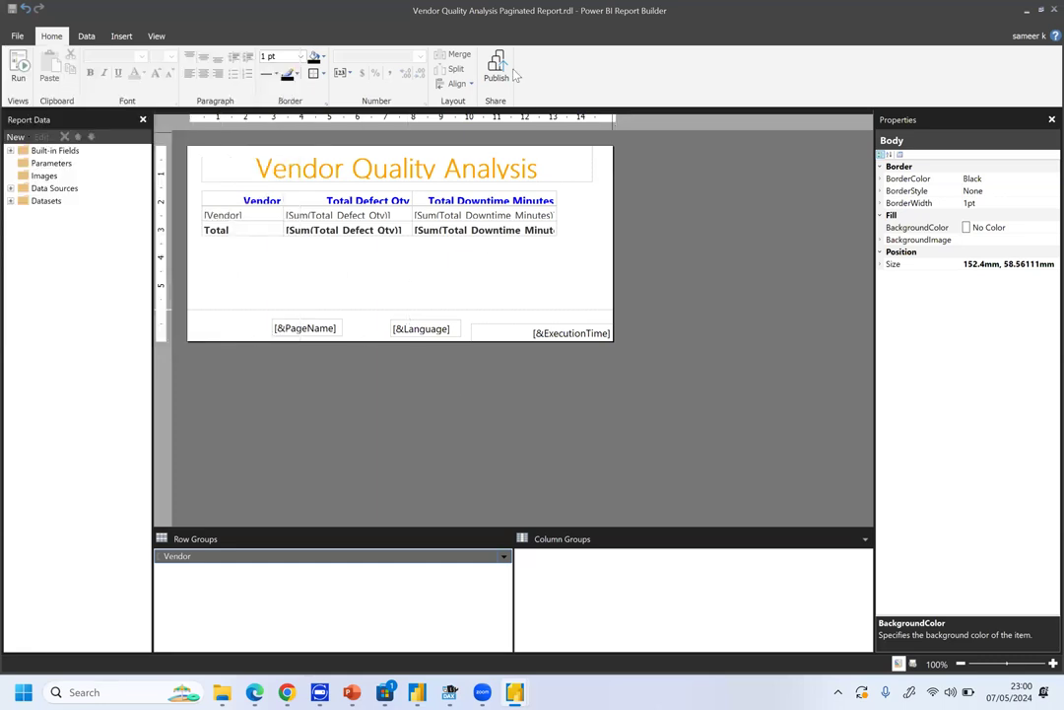
Set both Hidden and InitialToggleState to True for the table's Vendor header cell.
left_click(266, 202)
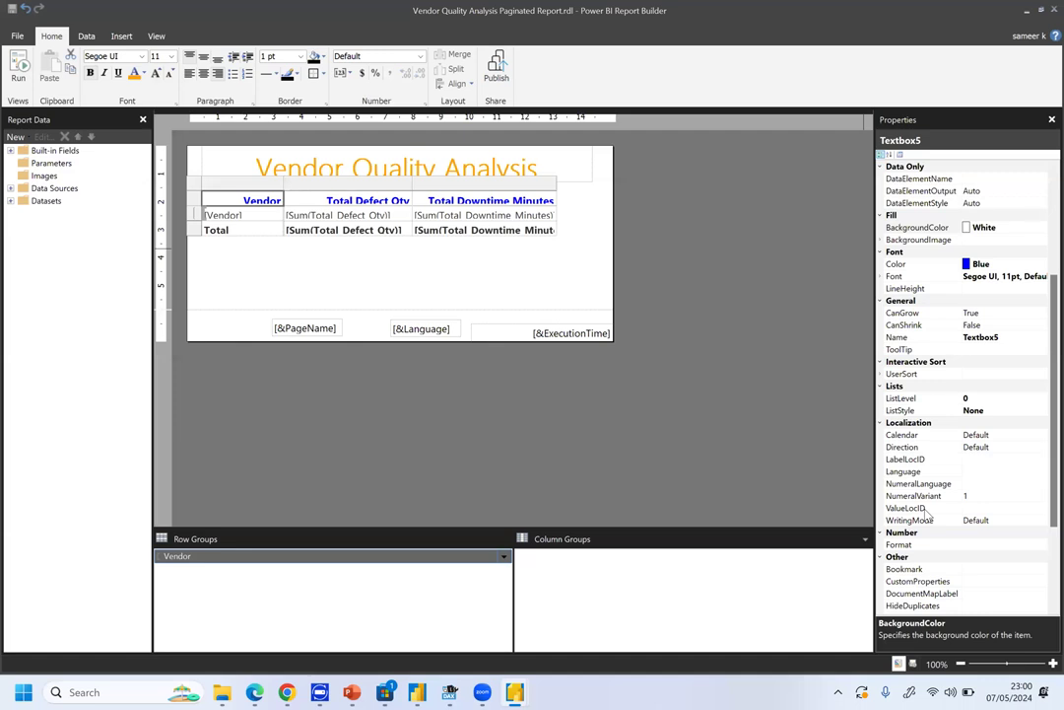
scroll(965, 394, "down", 5)
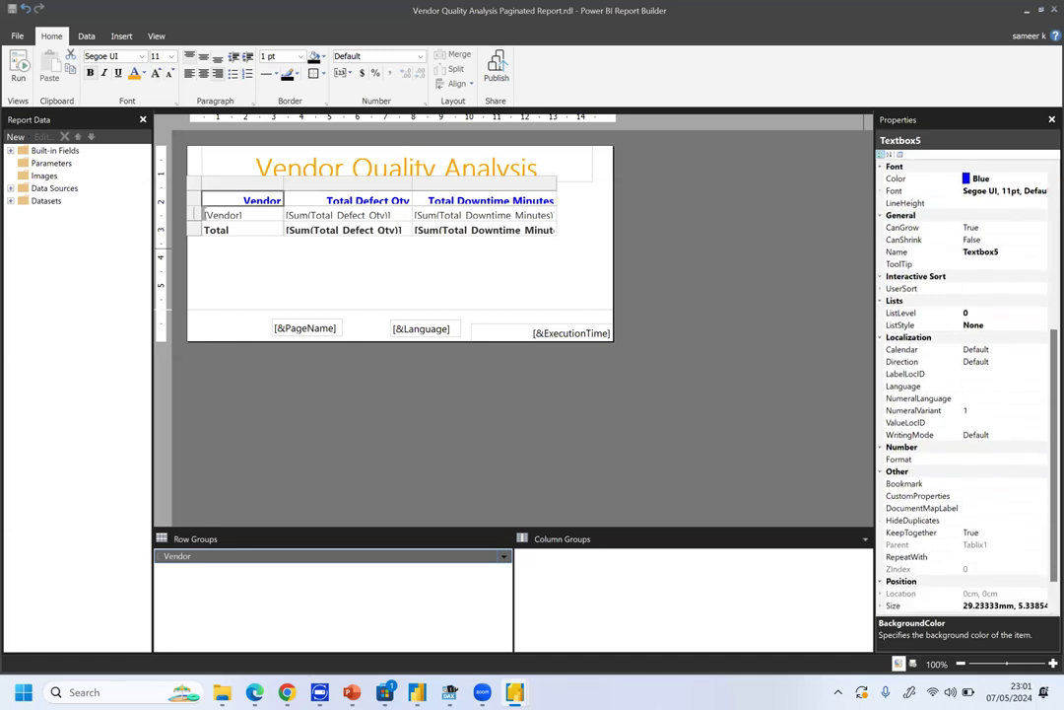
scroll(965, 394, "down", 1)
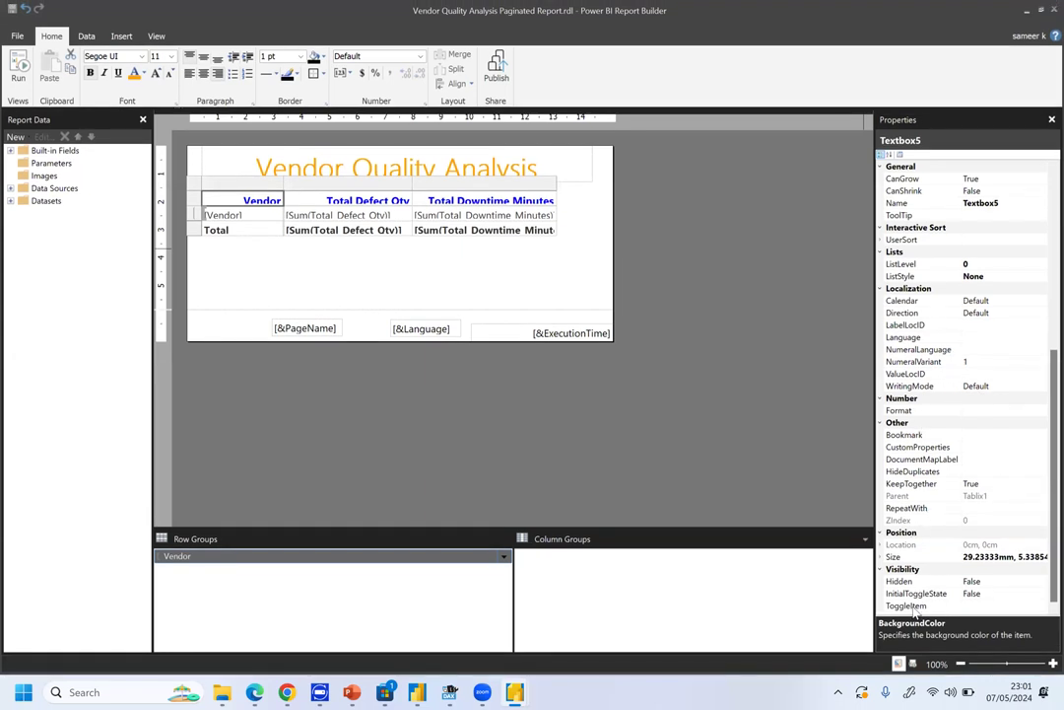
left_click(990, 581)
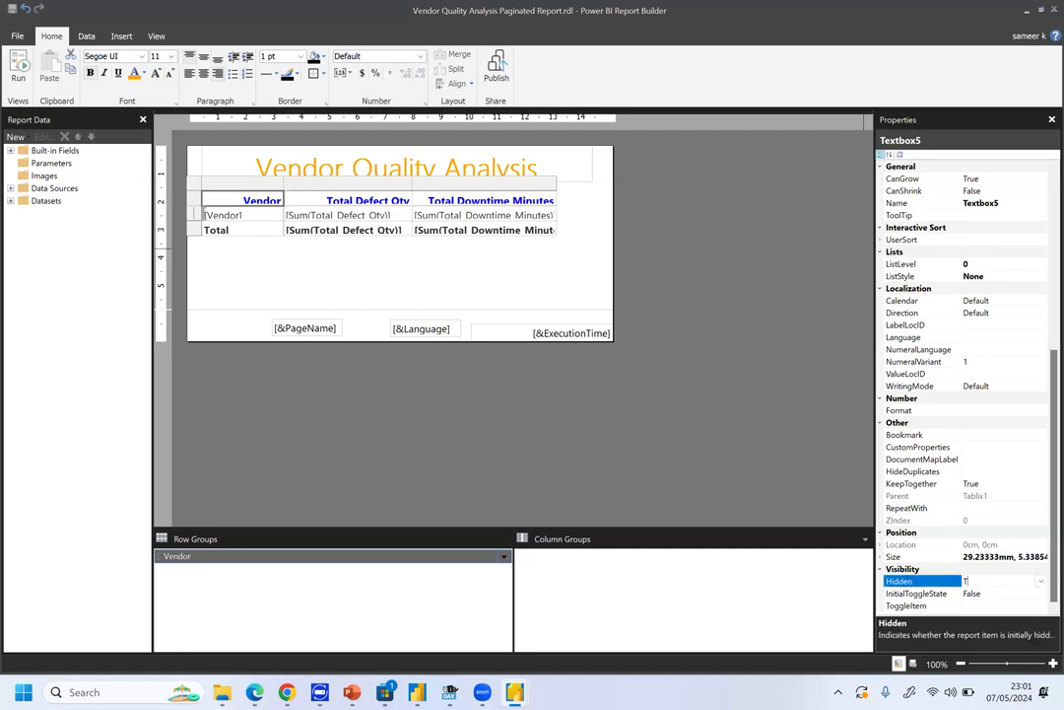
left_click(984, 593)
left_click(1039, 593)
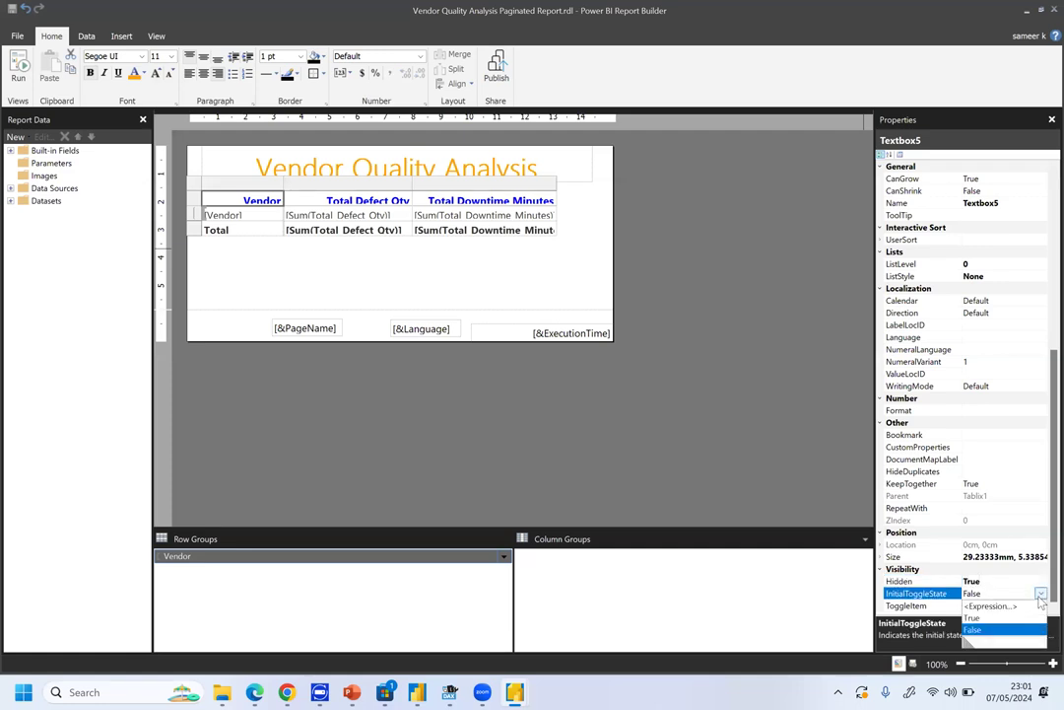
left_click(996, 618)
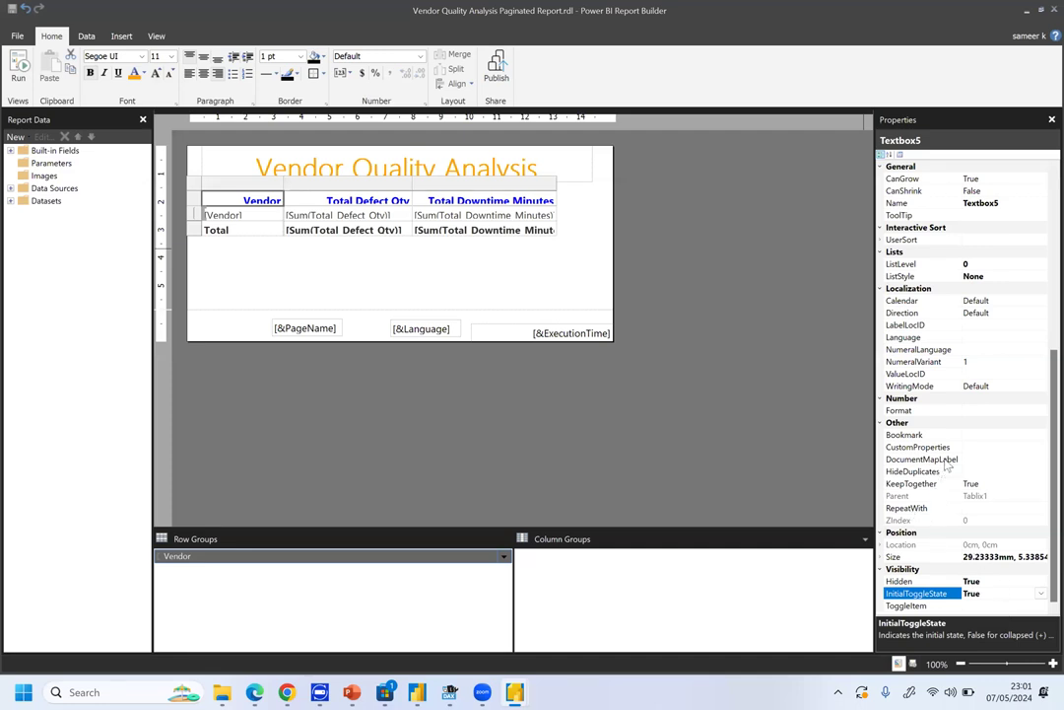
Examine the Vendor header cell's other properties and the [Vendor] data cell's properties through its visibility settings.
scroll(948, 465, "up", 4)
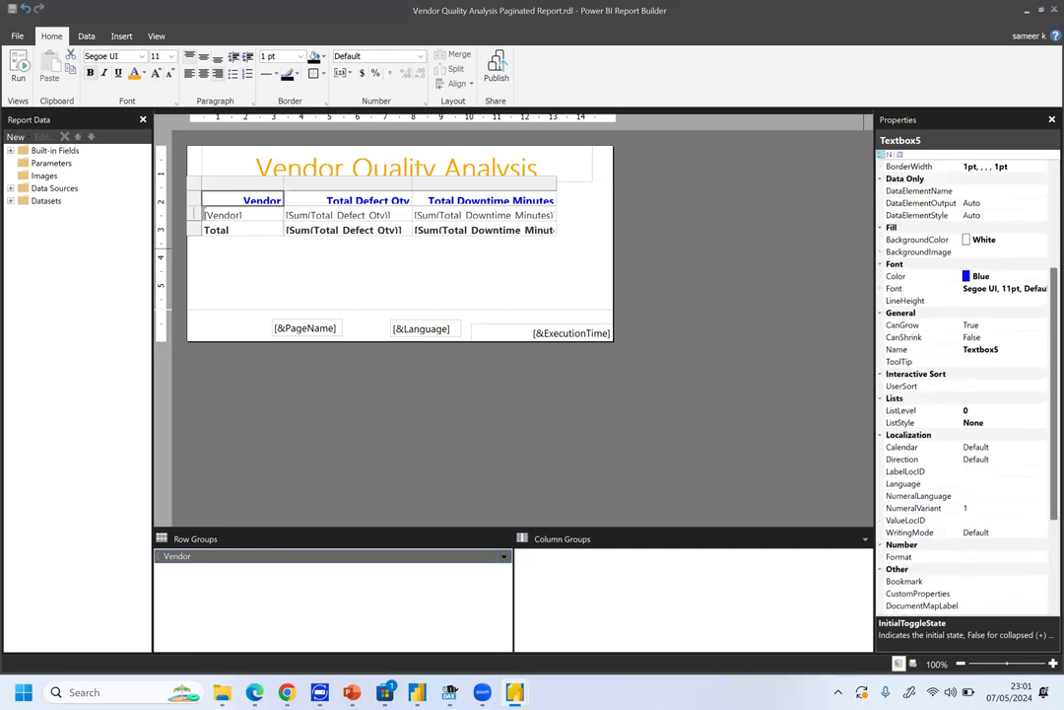
scroll(946, 463, "up", 1)
scroll(946, 464, "up", 2)
scroll(965, 394, "up", 2)
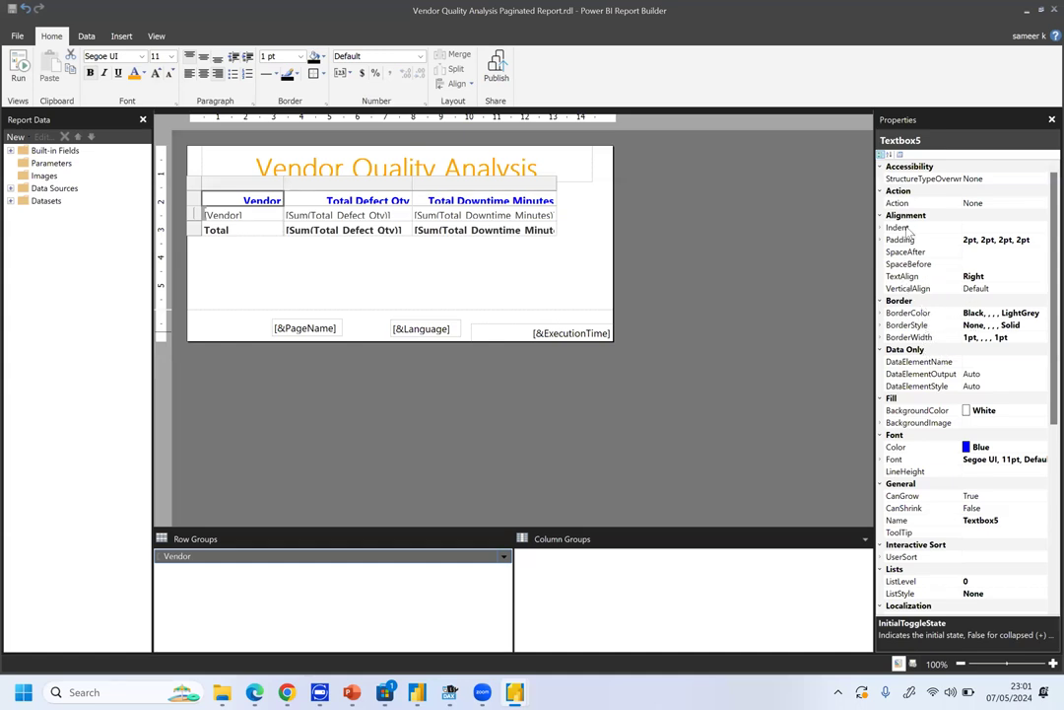
left_click(271, 215)
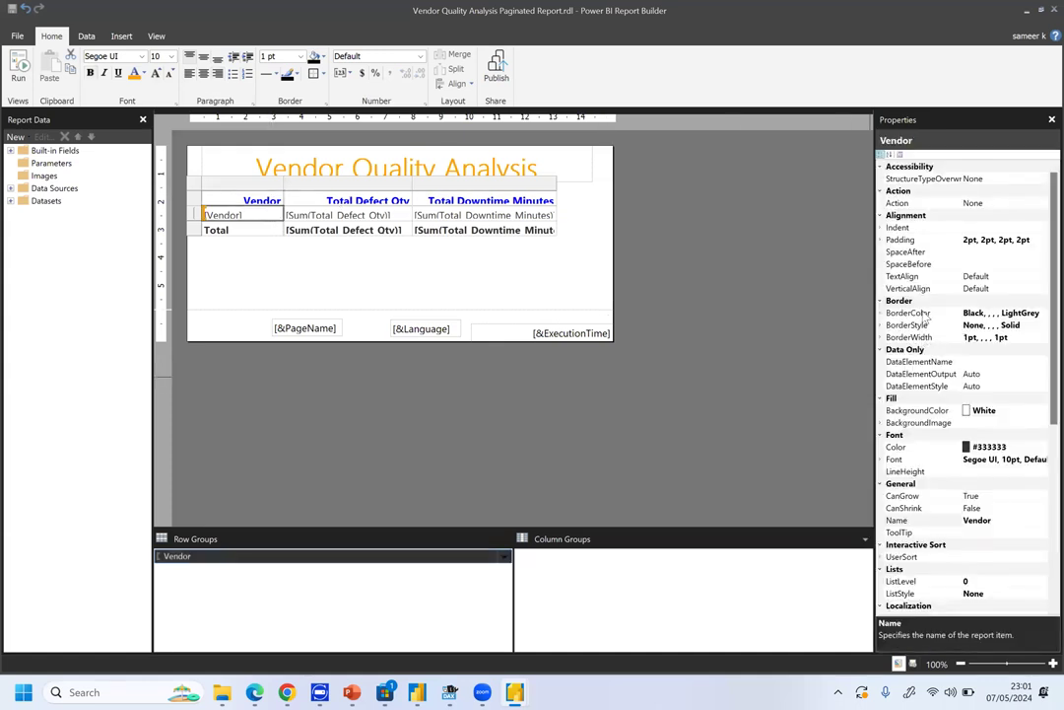
scroll(916, 291, "down", 3)
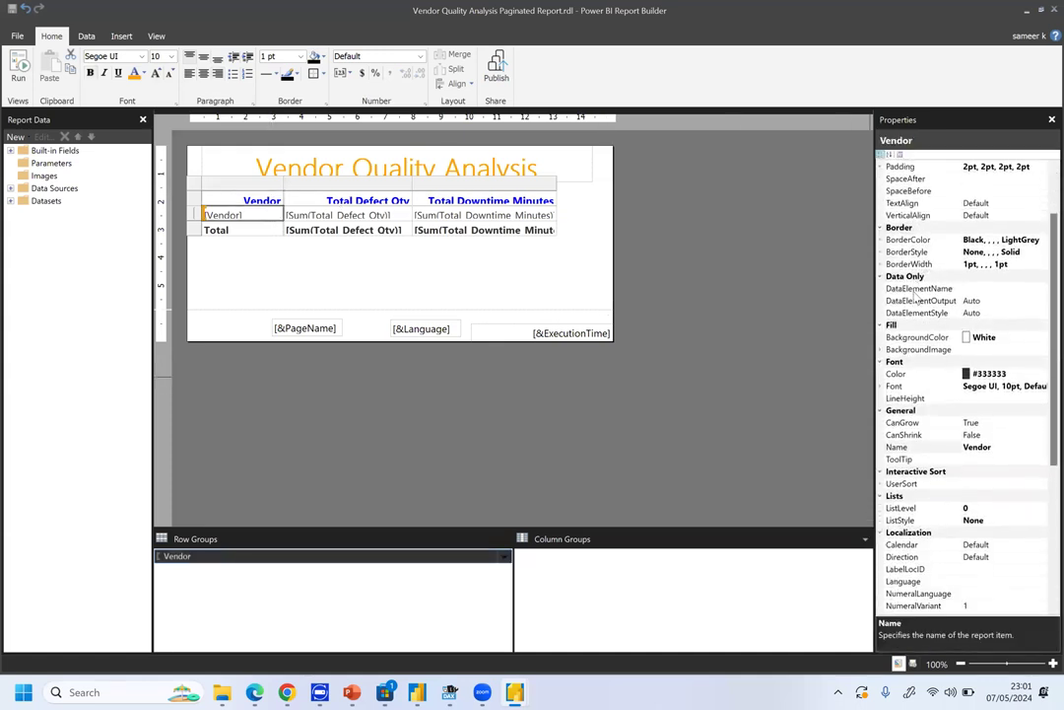
scroll(917, 292, "down", 5)
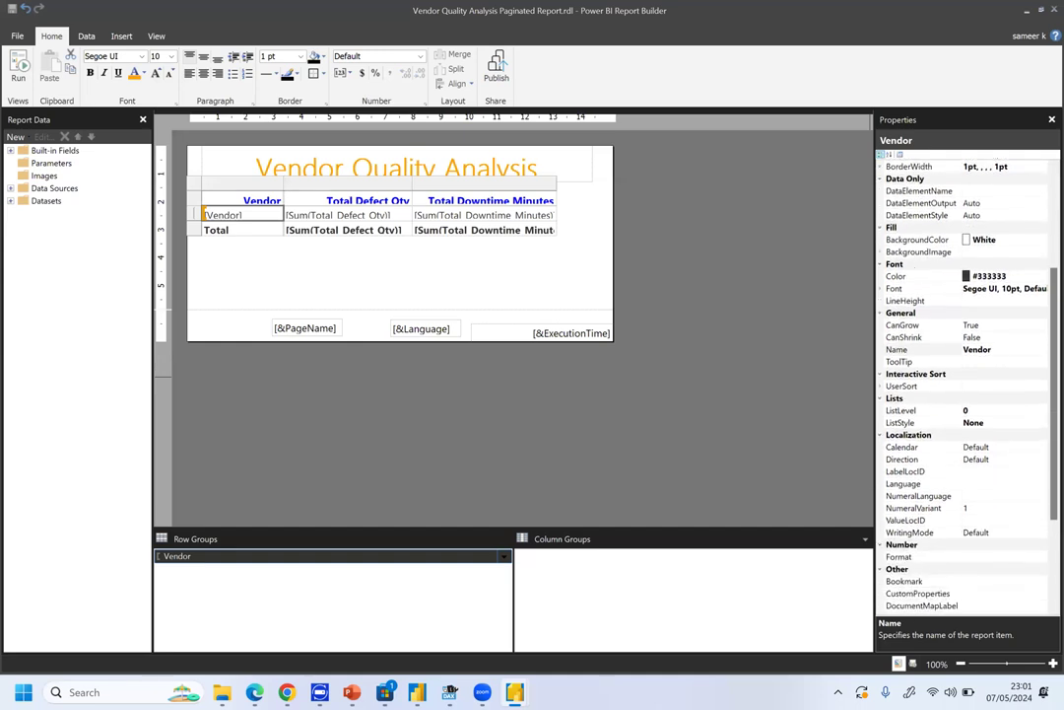
scroll(915, 299, "down", 3)
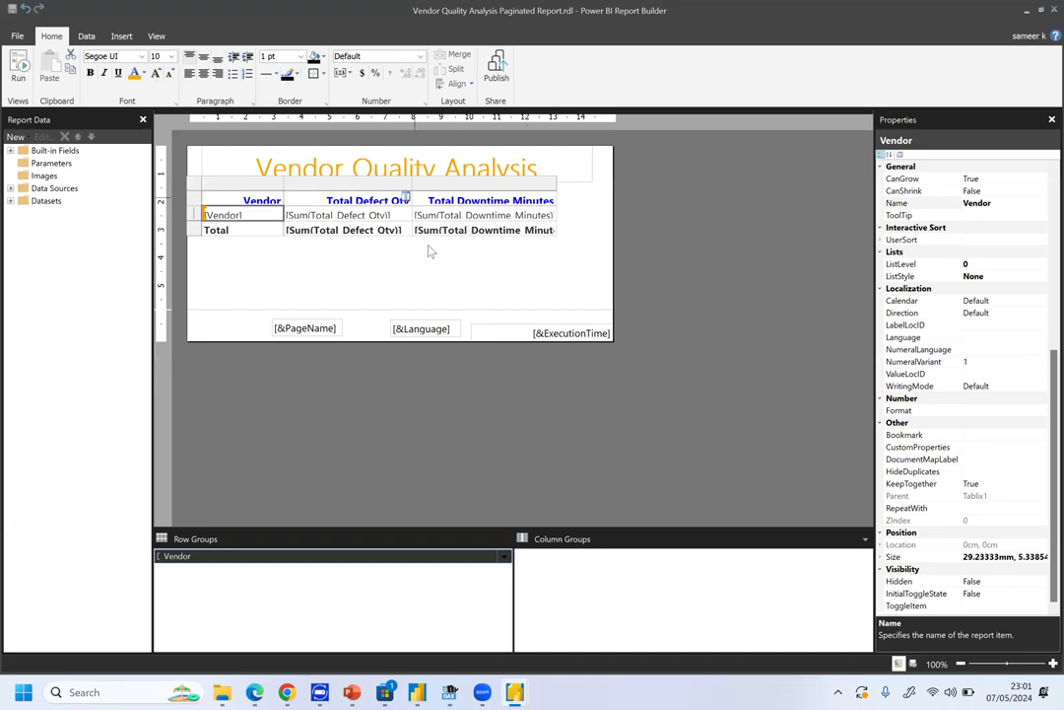
Delete the Language and Page Name fields from the report's page footer.
double_click(285, 327)
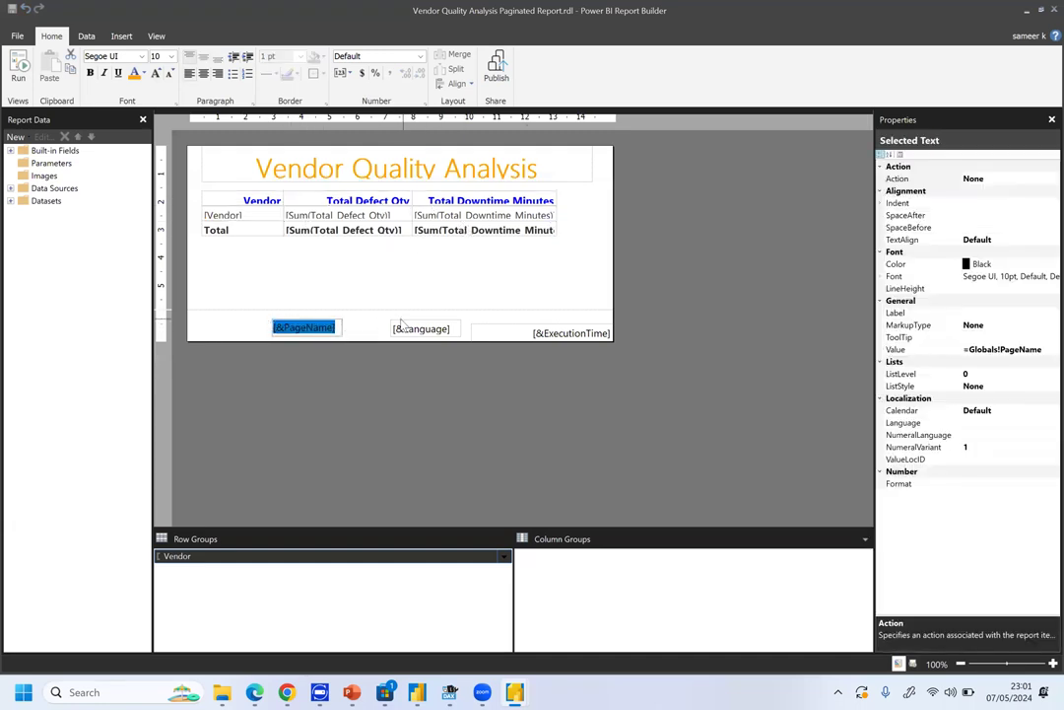
key("Escape")
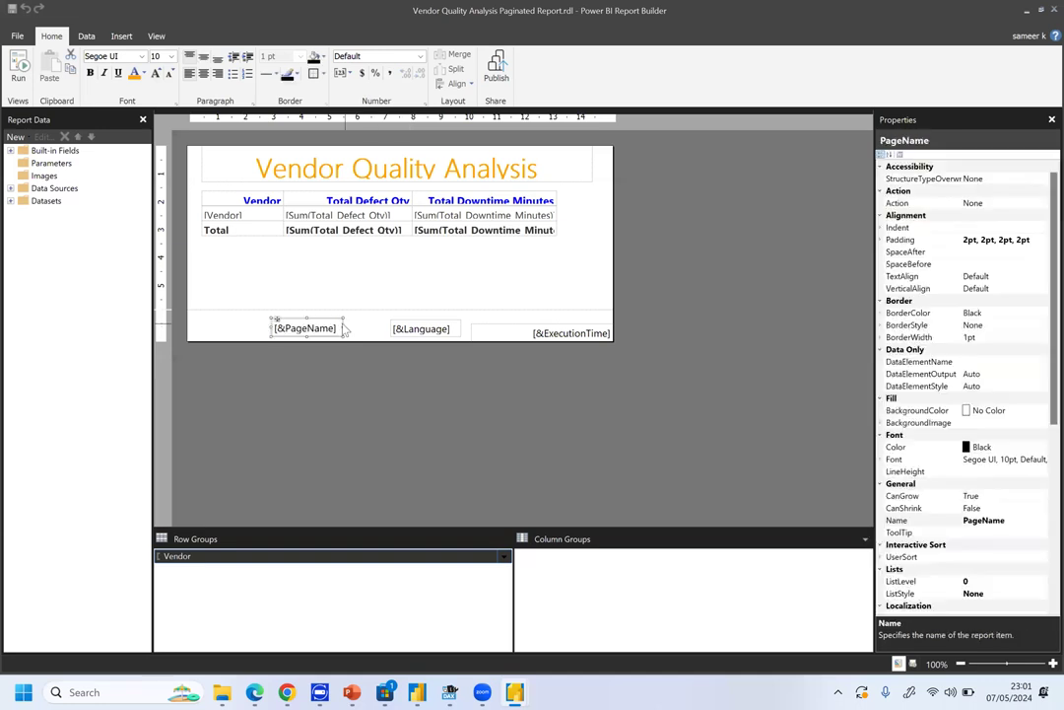
left_click(11, 151)
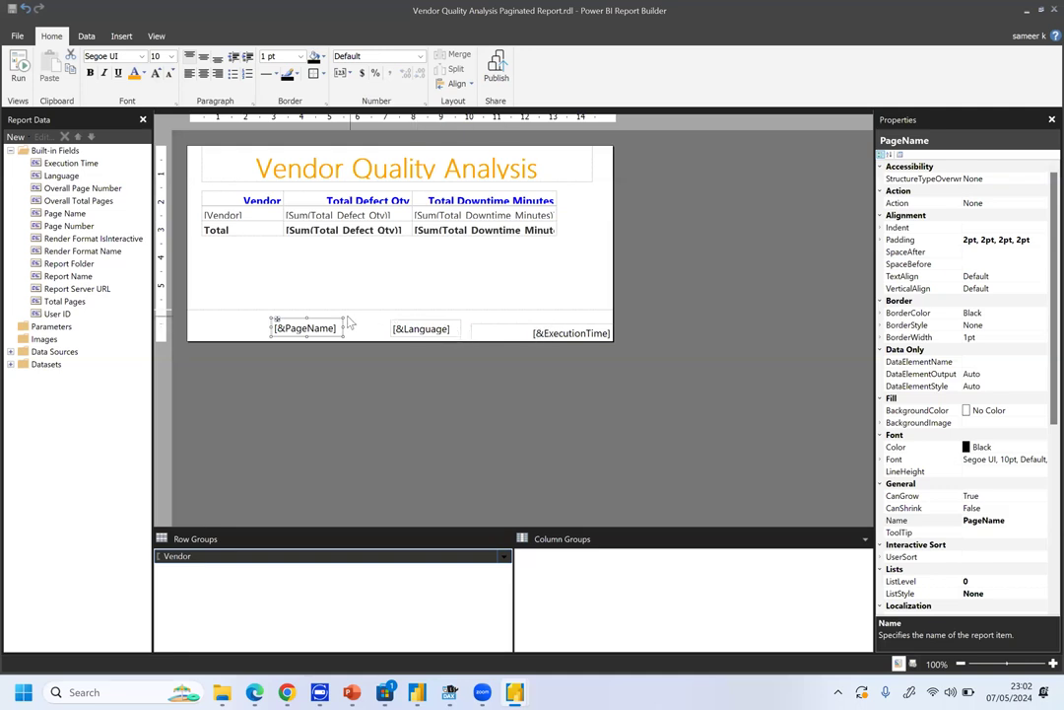
left_click(403, 327)
key("Delete")
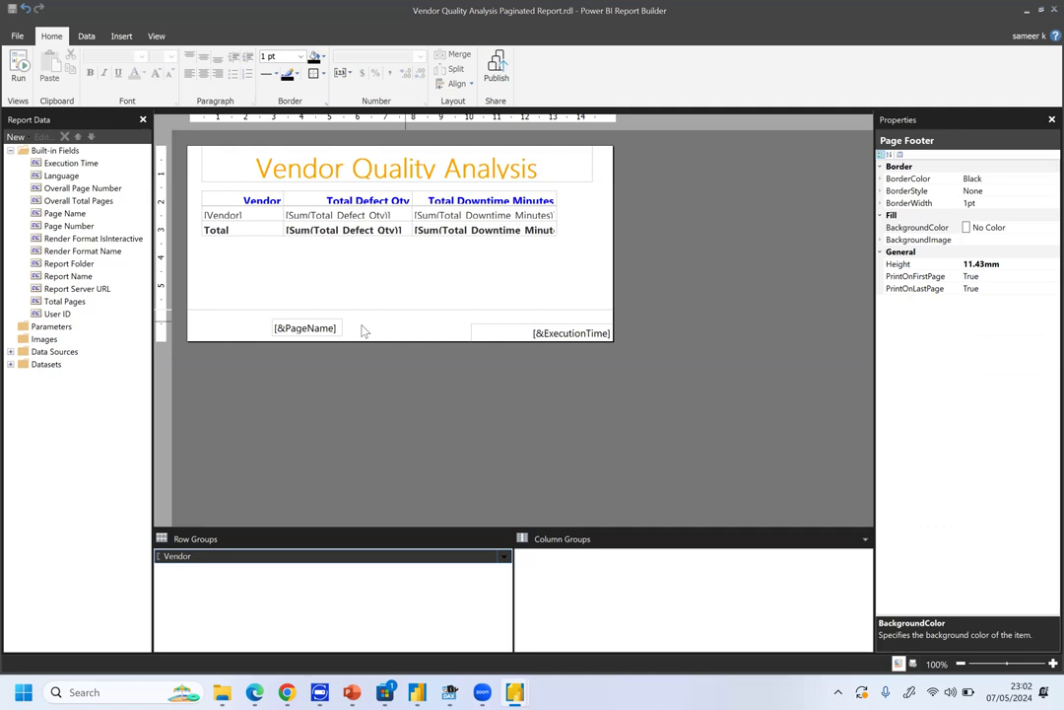
double_click(303, 327)
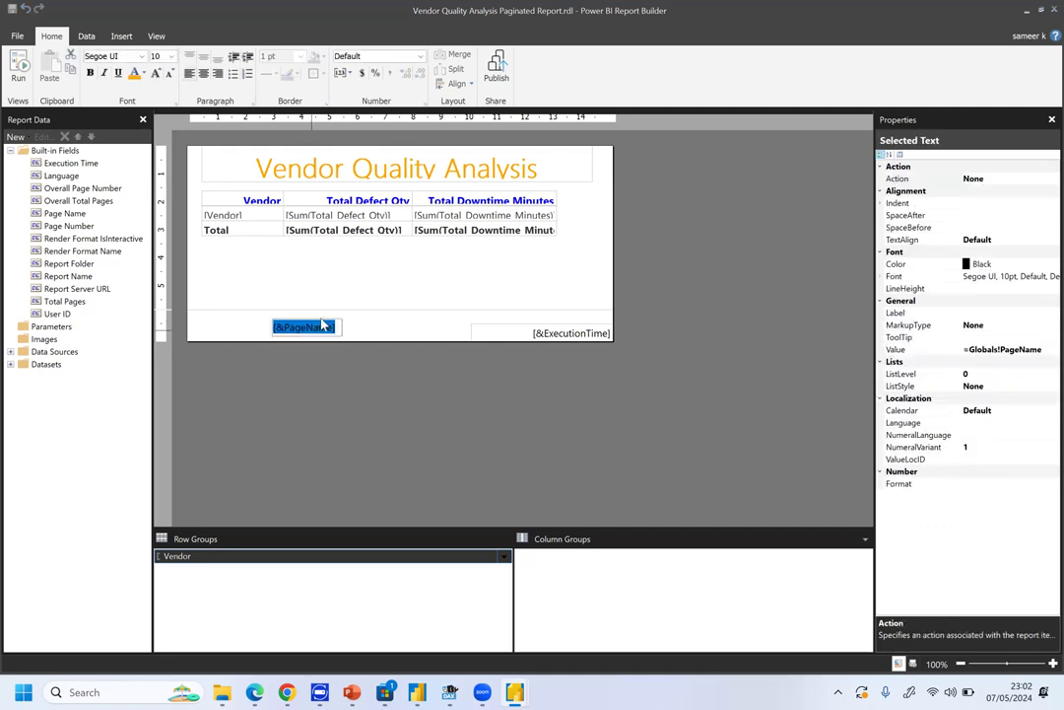
key("Escape")
key("Delete")
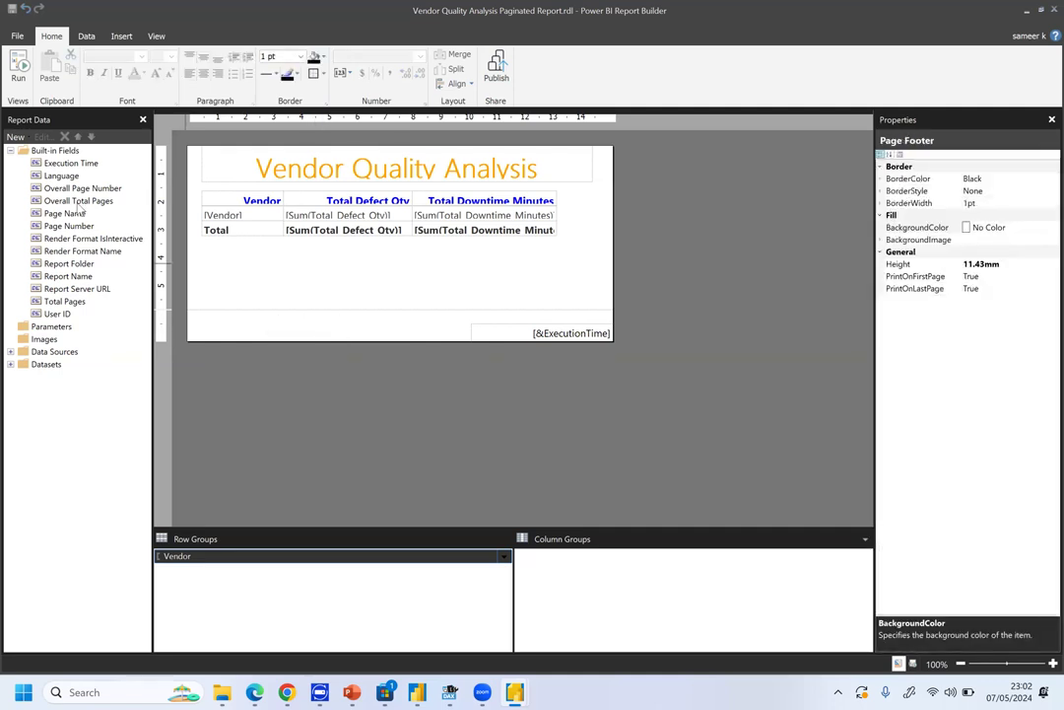
Add the built-in Page Number and User ID fields to the page footer, placed before the execution time.
left_click_drag(76, 219, 366, 325)
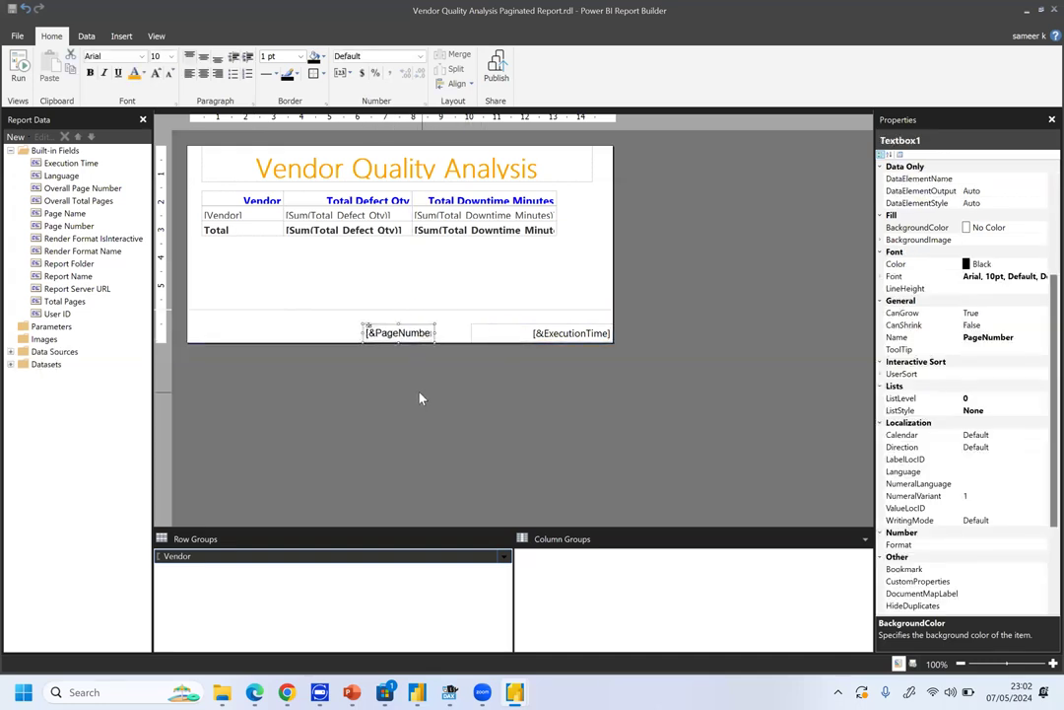
left_click(166, 294)
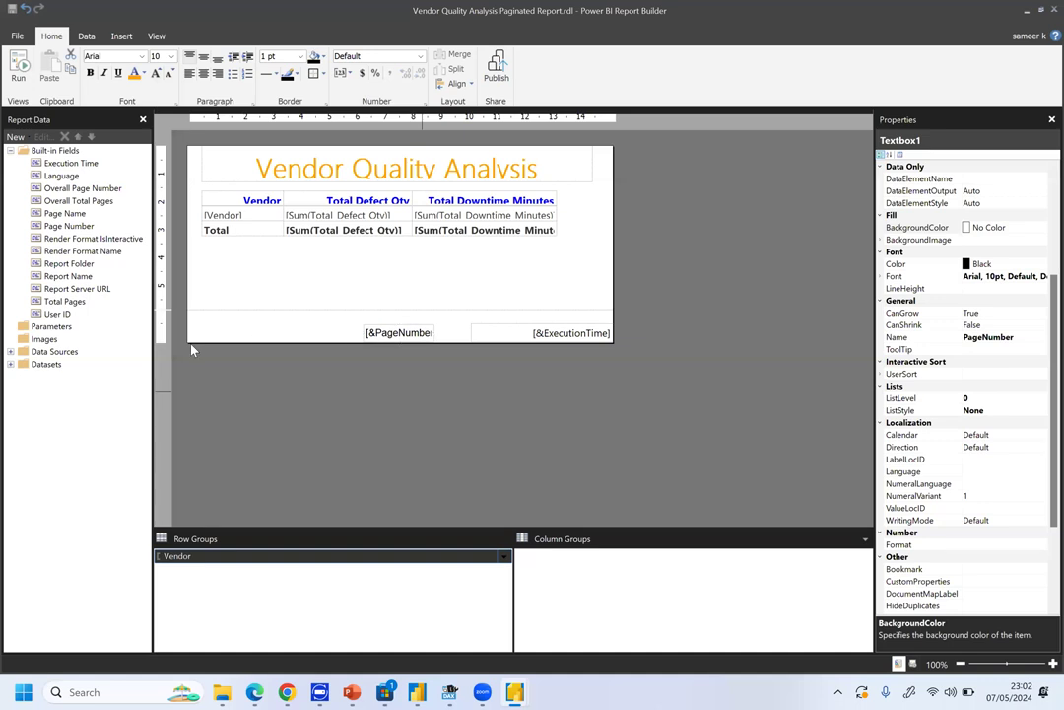
left_click(56, 314)
left_click_drag(61, 316, 233, 316)
left_click(282, 372)
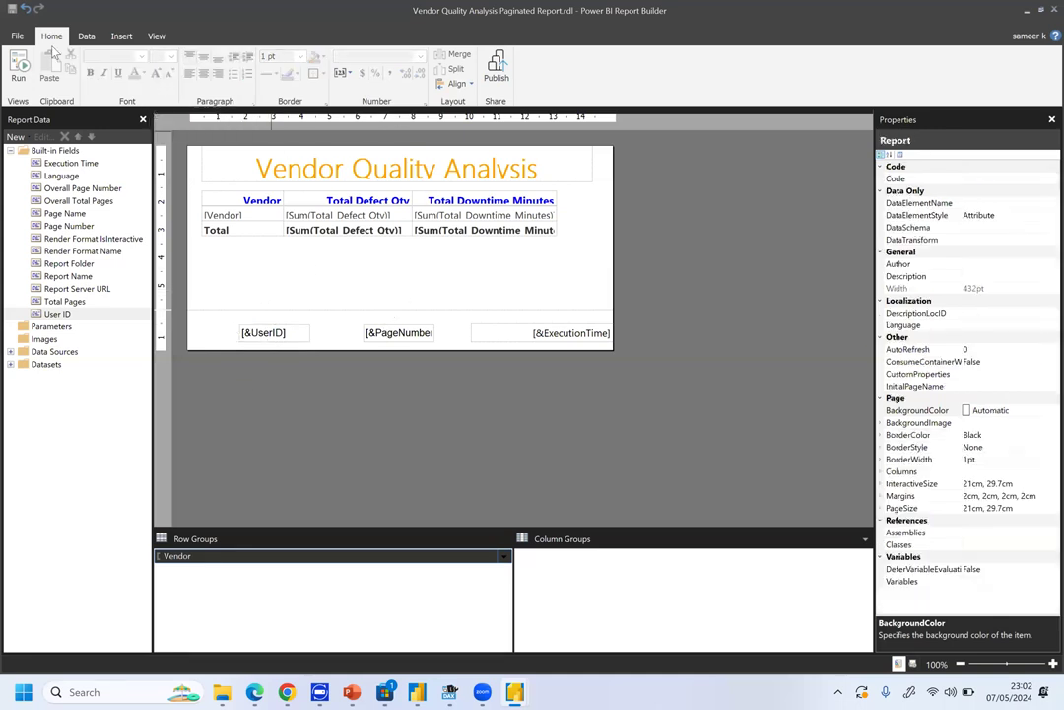
Preview the report in print layout, check the footer on the first two pages, and return to design view.
left_click(18, 35)
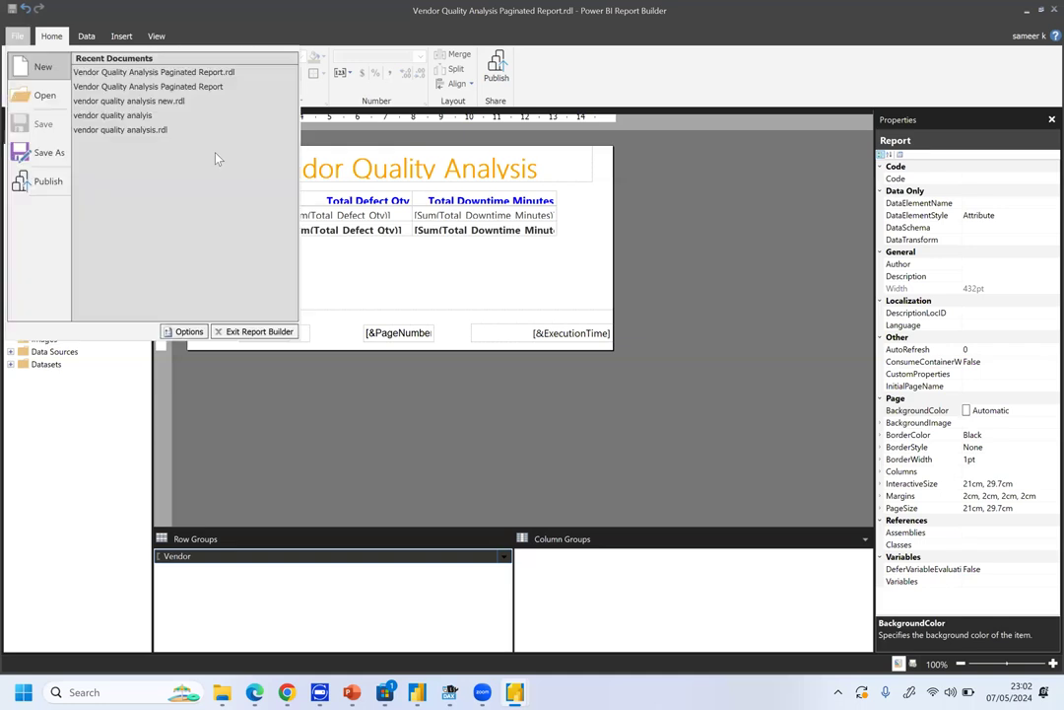
left_click(388, 264)
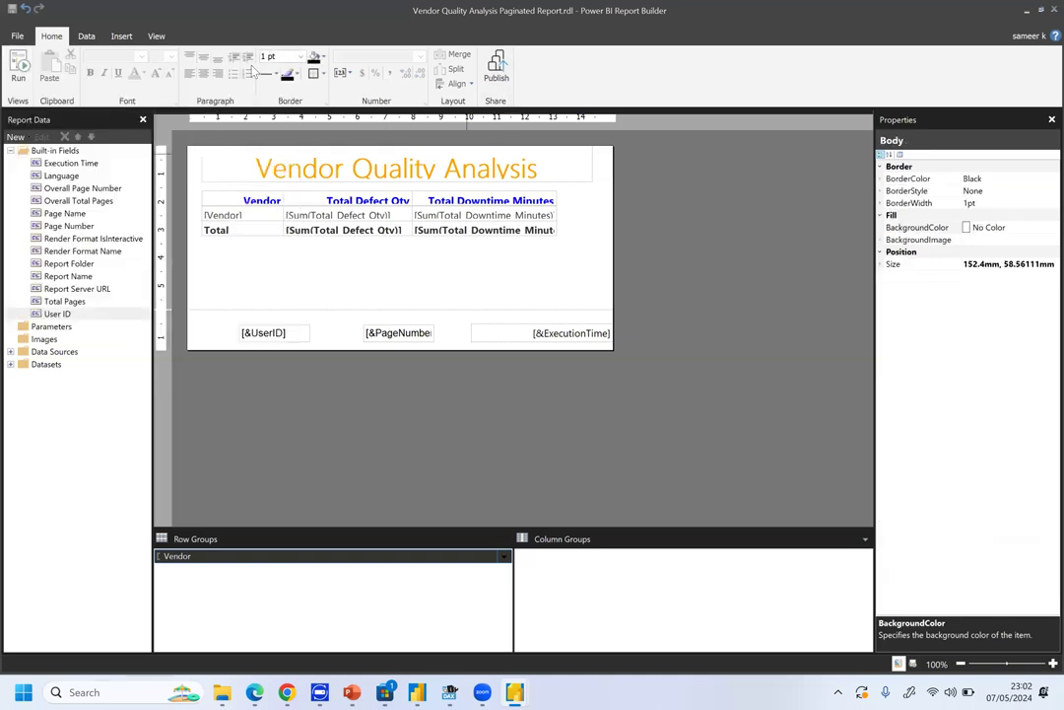
left_click(17, 67)
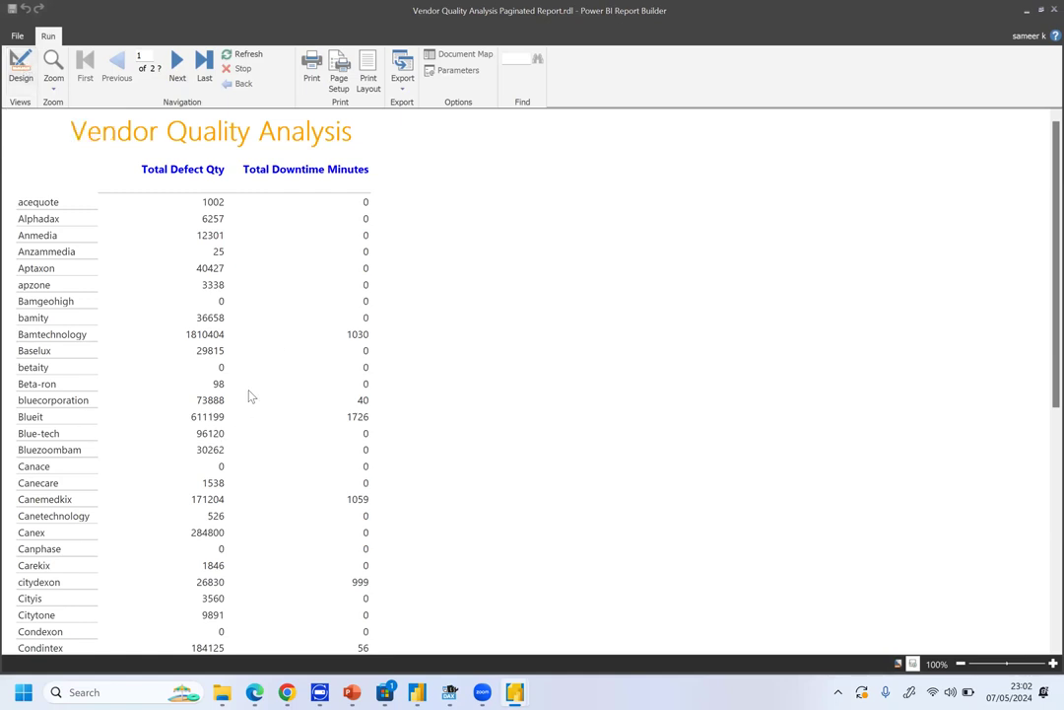
left_click(368, 81)
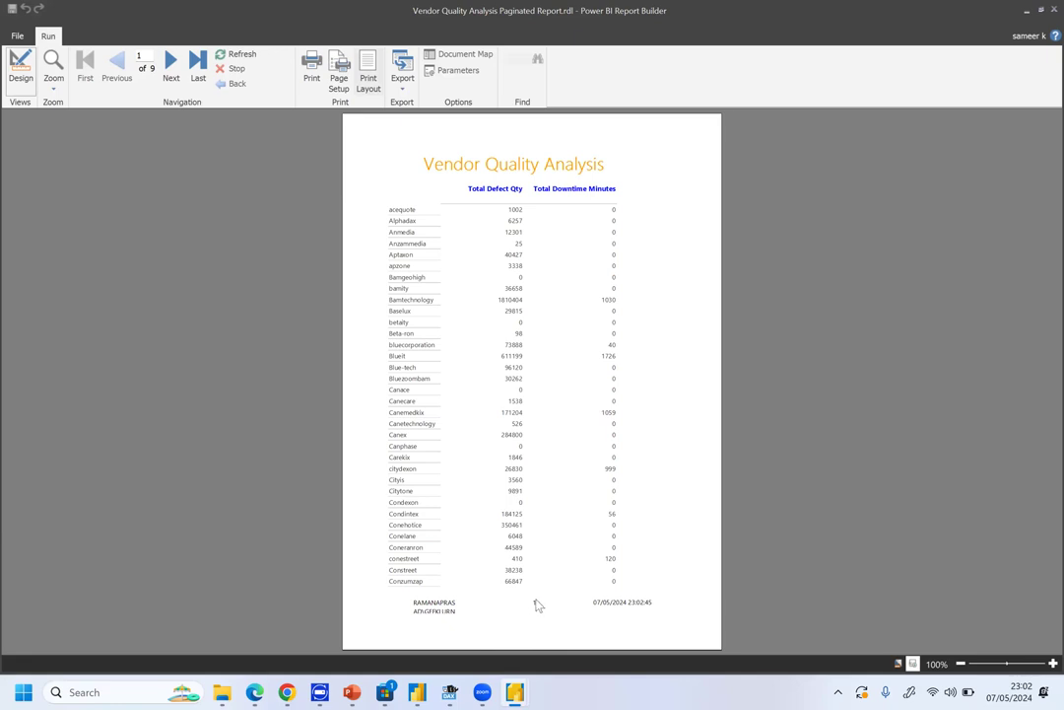
scroll(887, 569, "down", 2)
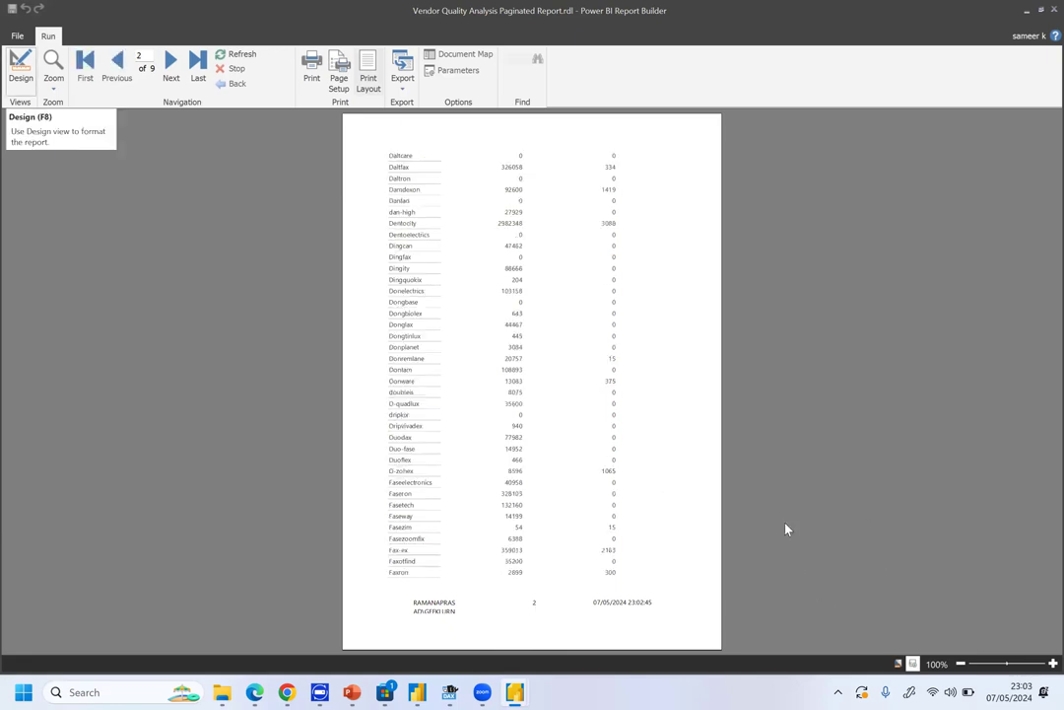
left_click(20, 63)
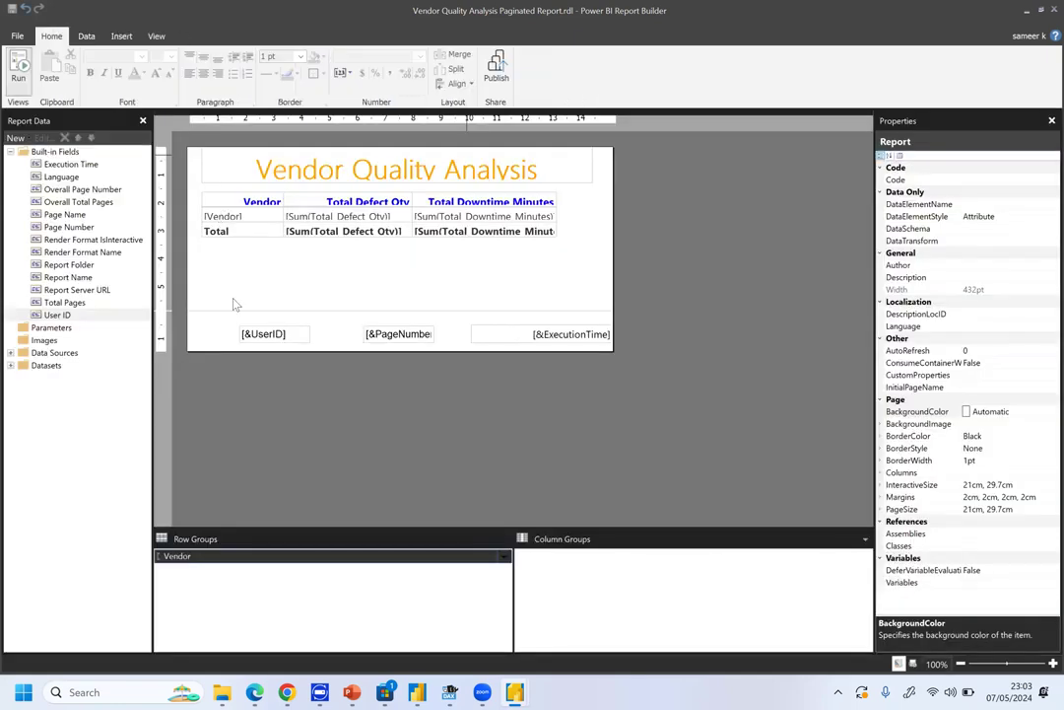
Delete the User ID field from the page footer.
left_click(305, 332)
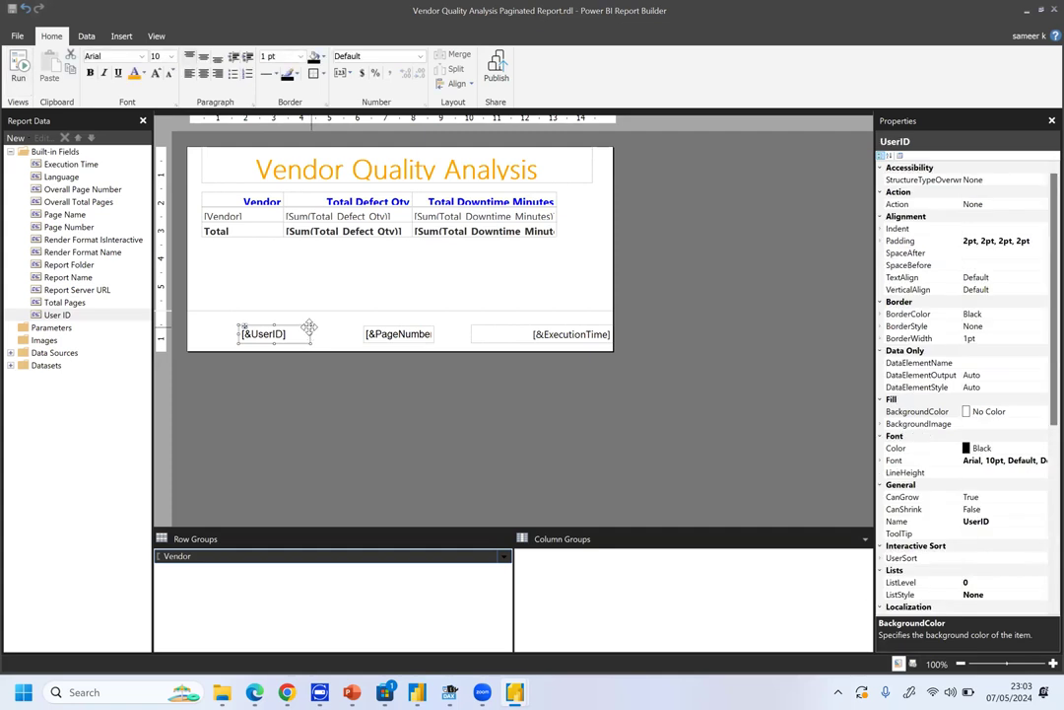
key("Delete")
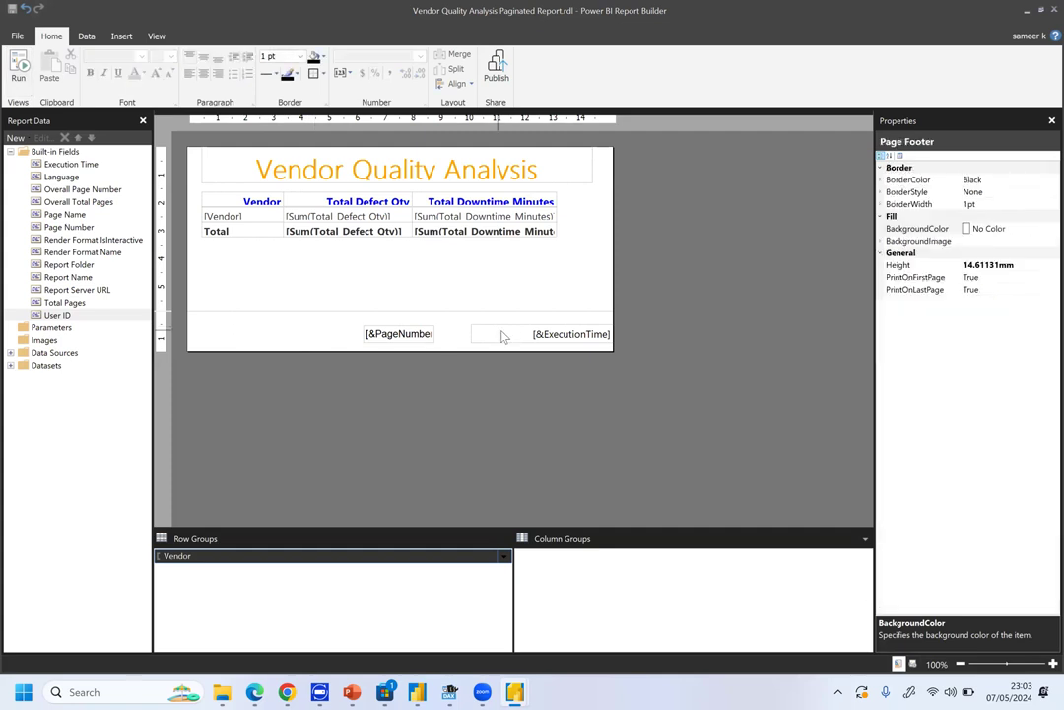
Publish the report over the existing Vendor Quality Analysis Paginated Report in its workspace and open it in the Power BI service.
left_click(499, 69)
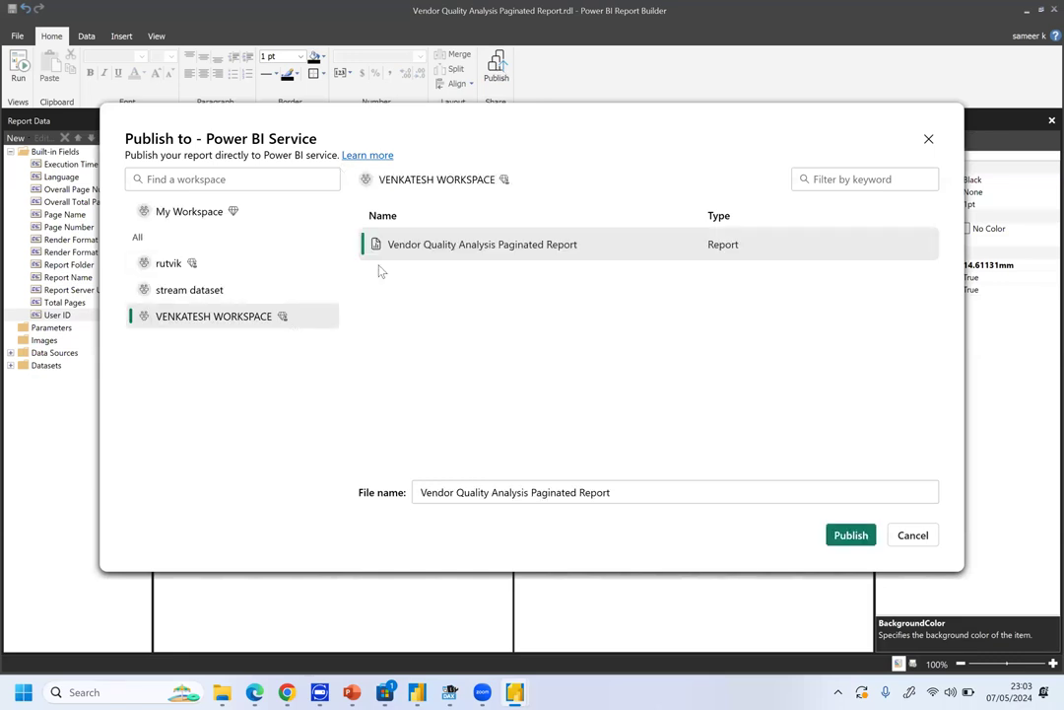
left_click(837, 530)
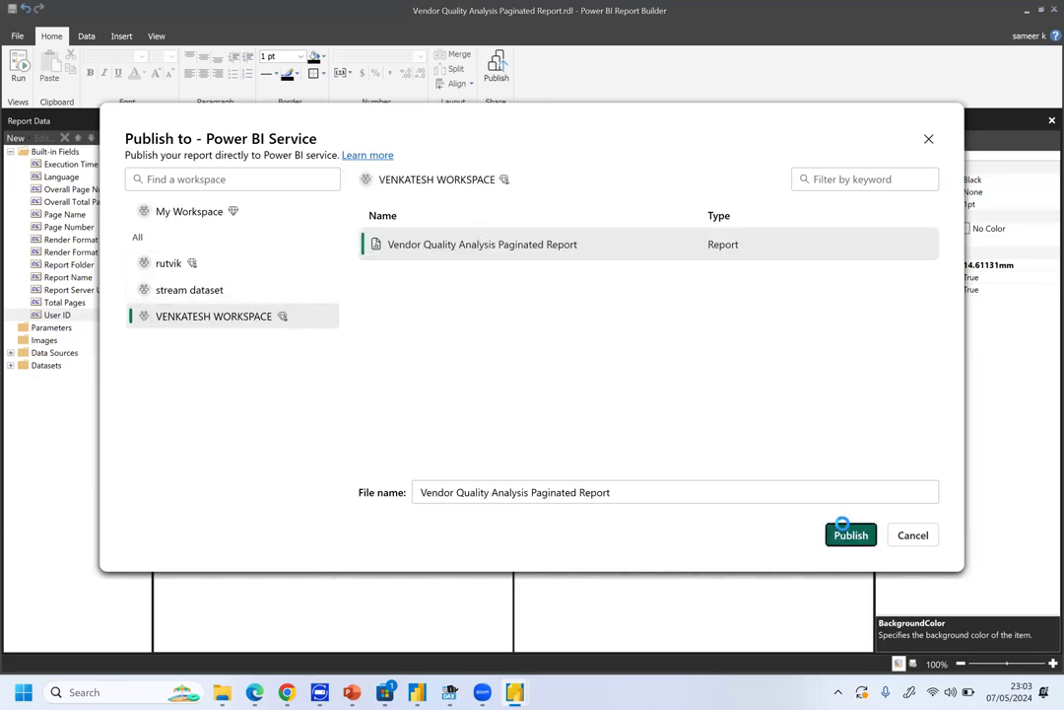
left_click(575, 397)
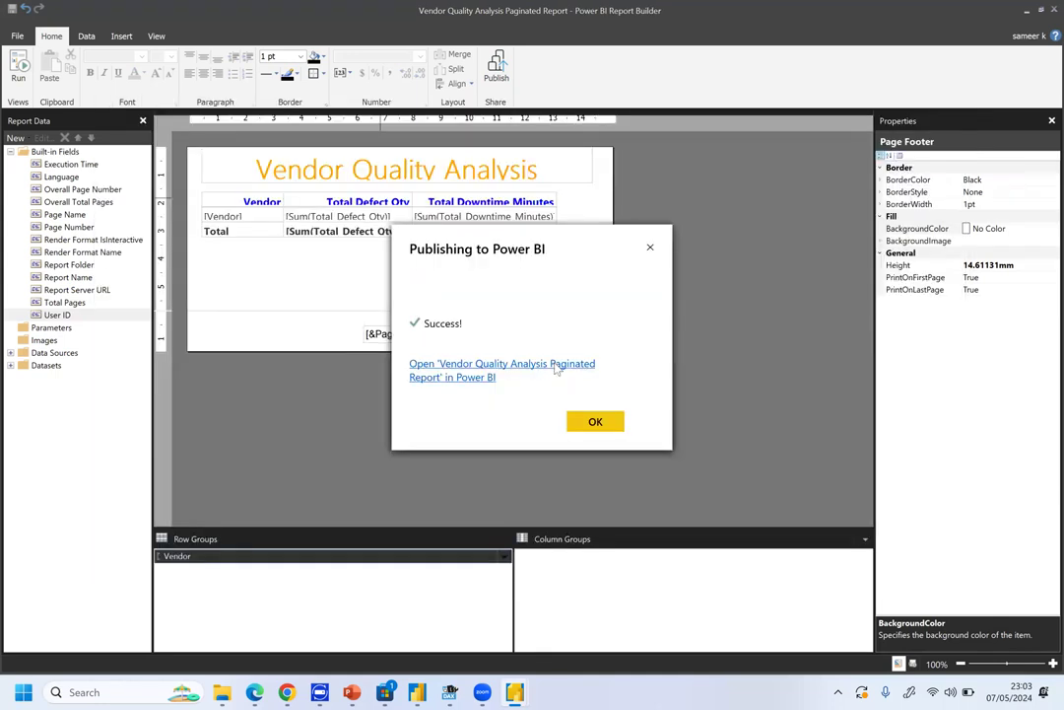
left_click(558, 369)
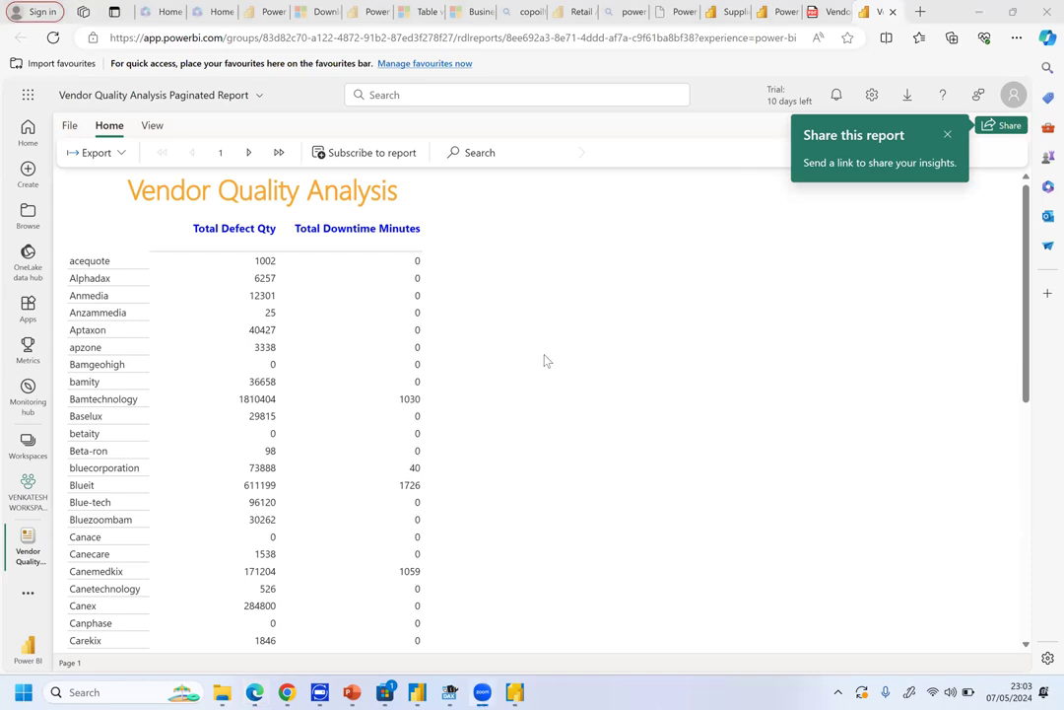
Export the published report as PDF (.pdf) and open the downloaded file.
scroll(547, 360, "down", 5)
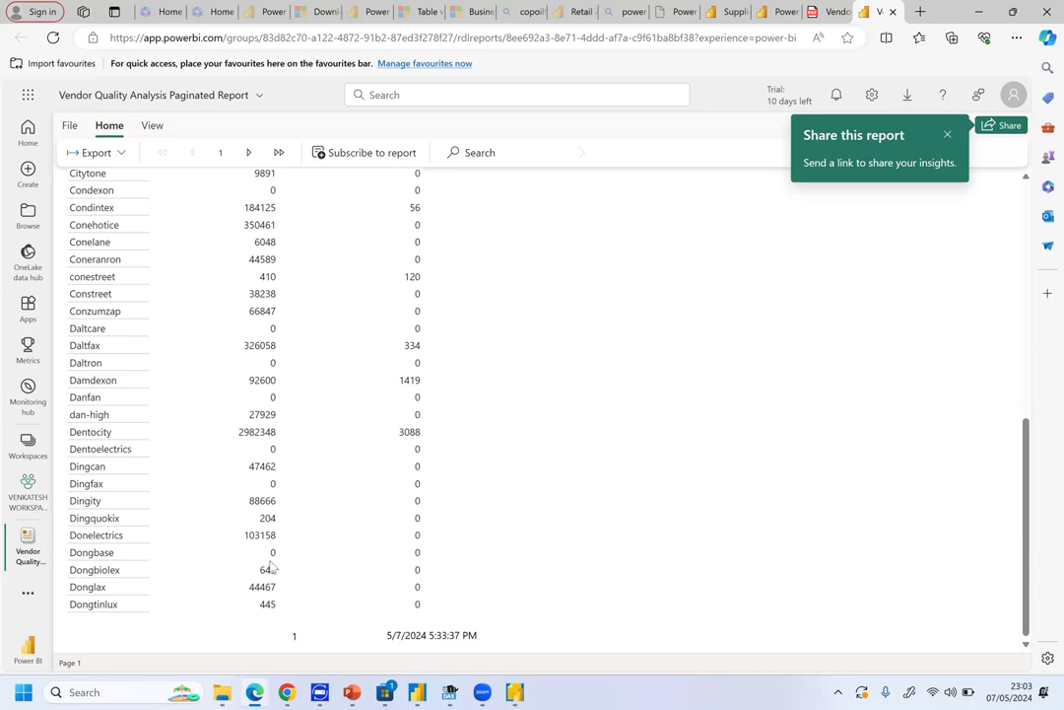
left_click(96, 153)
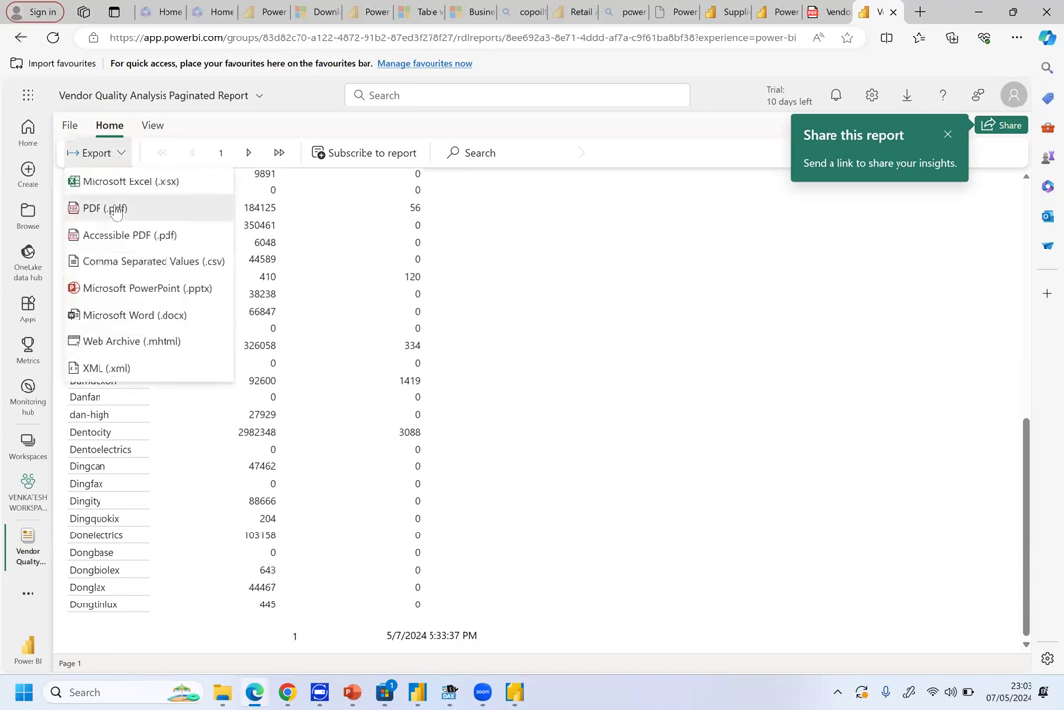
left_click(116, 208)
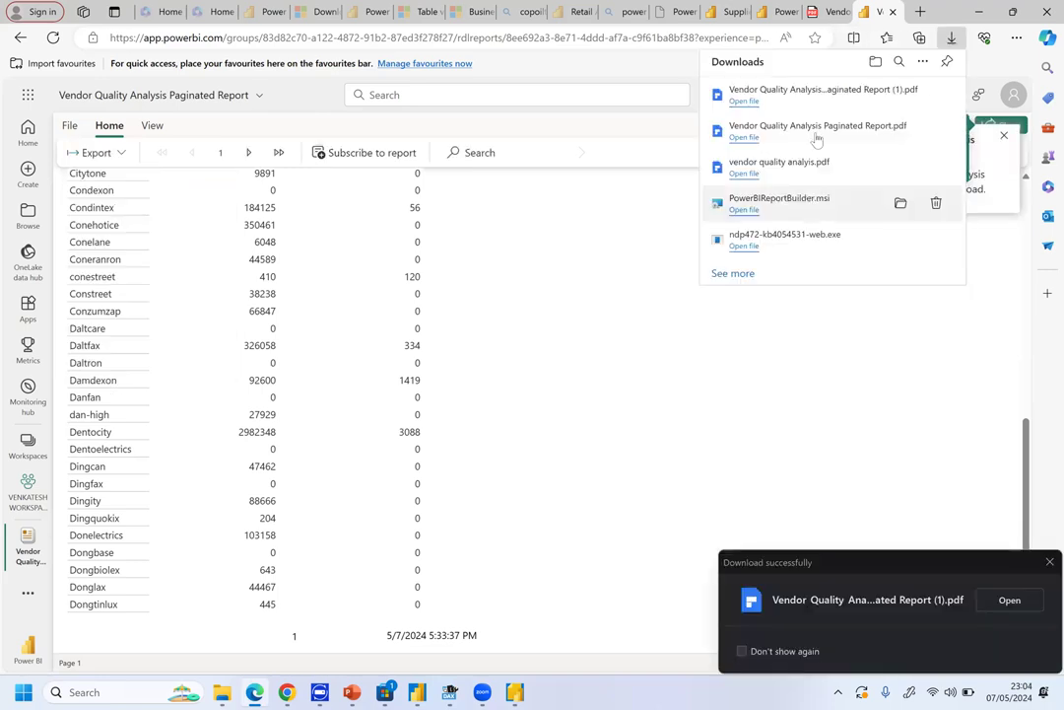
left_click(744, 101)
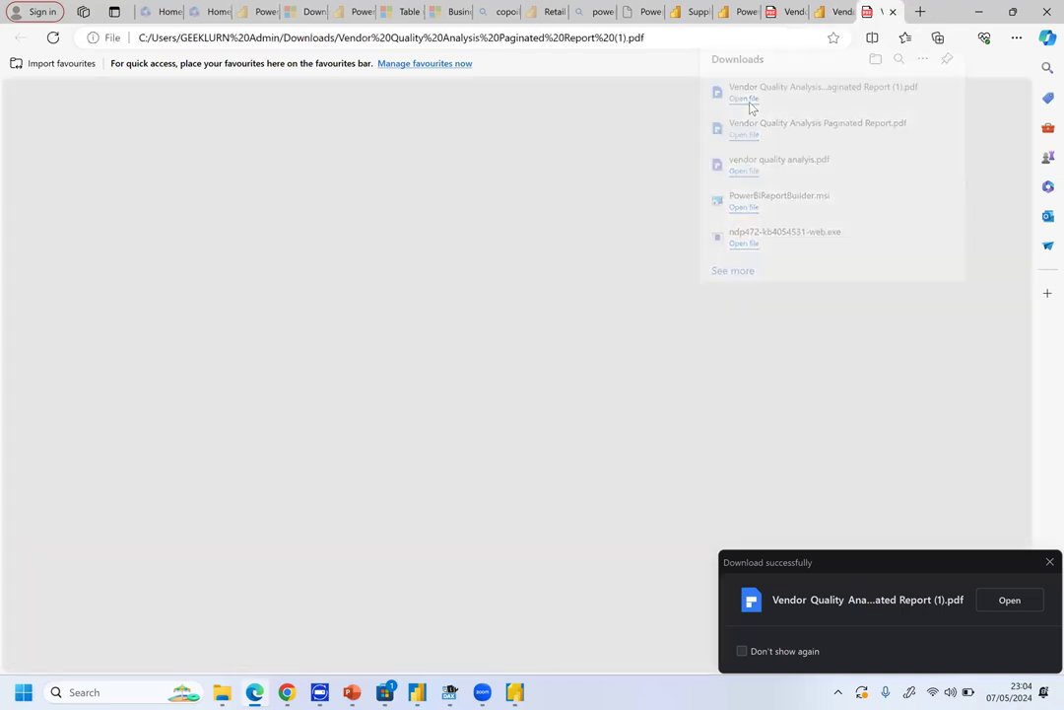
Examine the page numbers, execution time and table layout across the pages of the exported PDF.
scroll(751, 106, "down", 5)
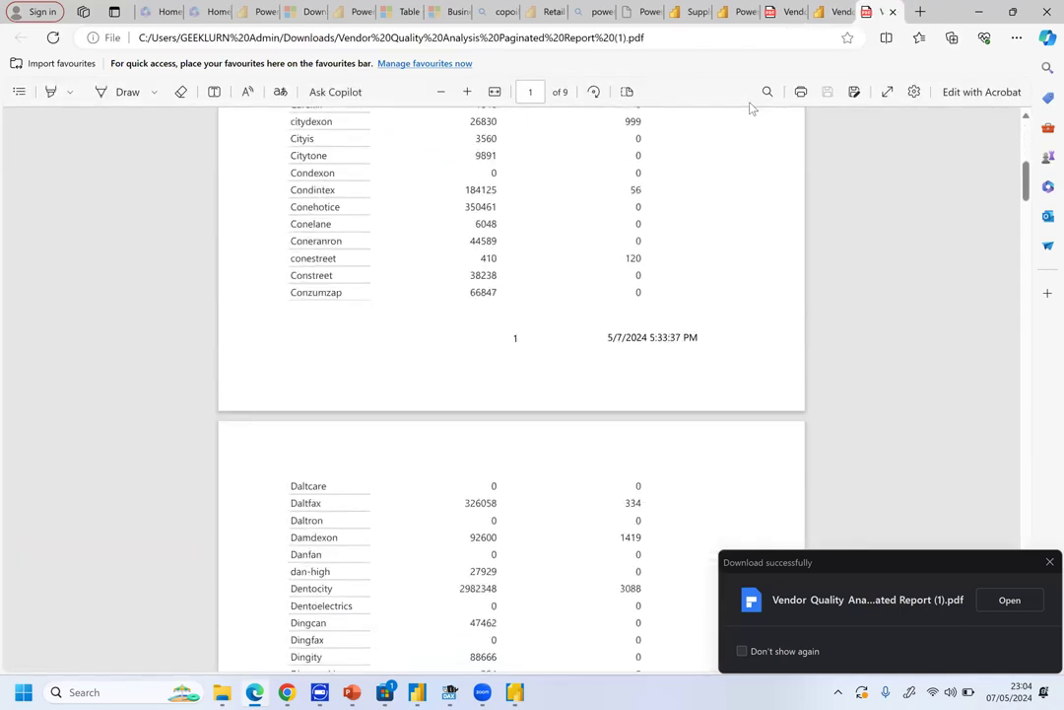
scroll(751, 106, "down", 3)
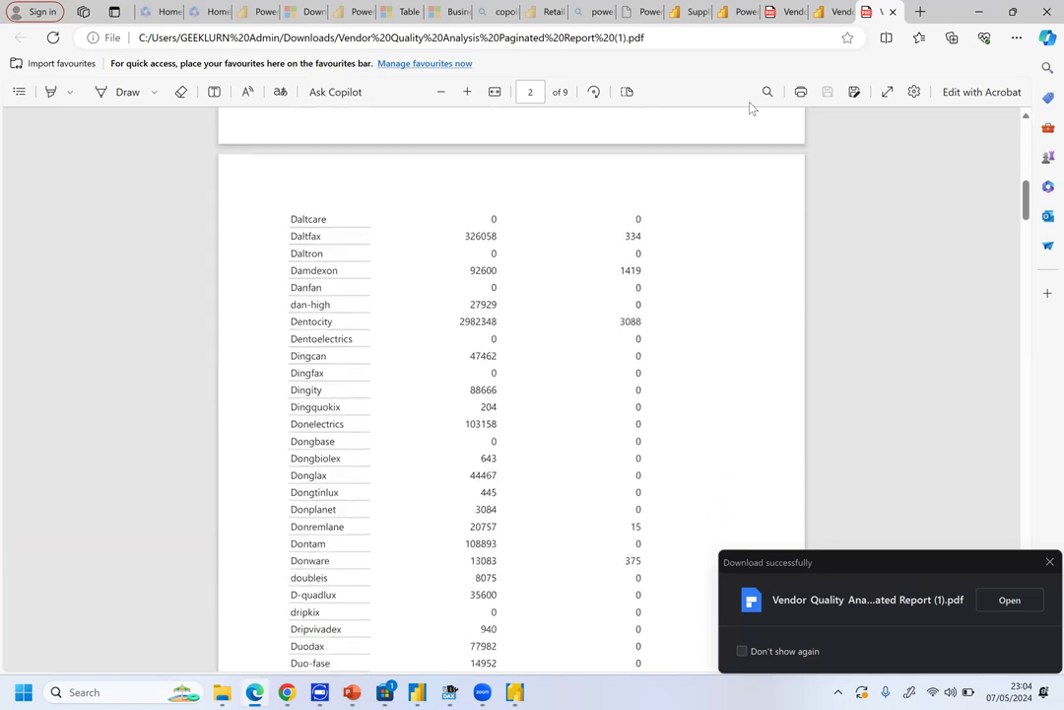
scroll(751, 107, "down", 6)
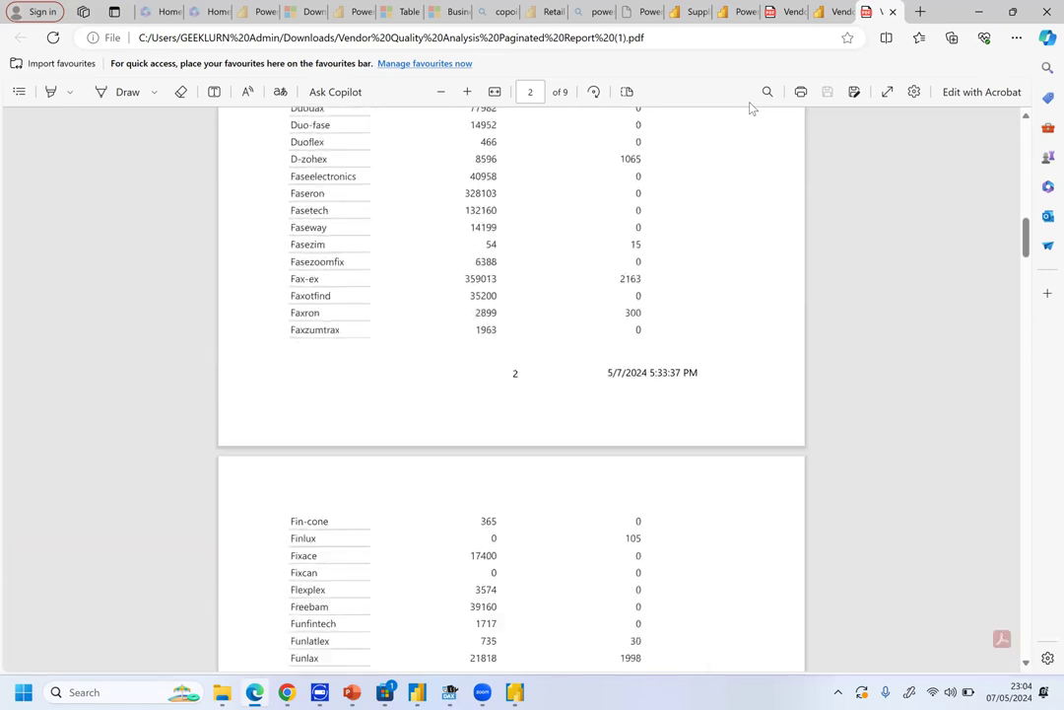
scroll(751, 106, "down", 8)
scroll(750, 106, "down", 20)
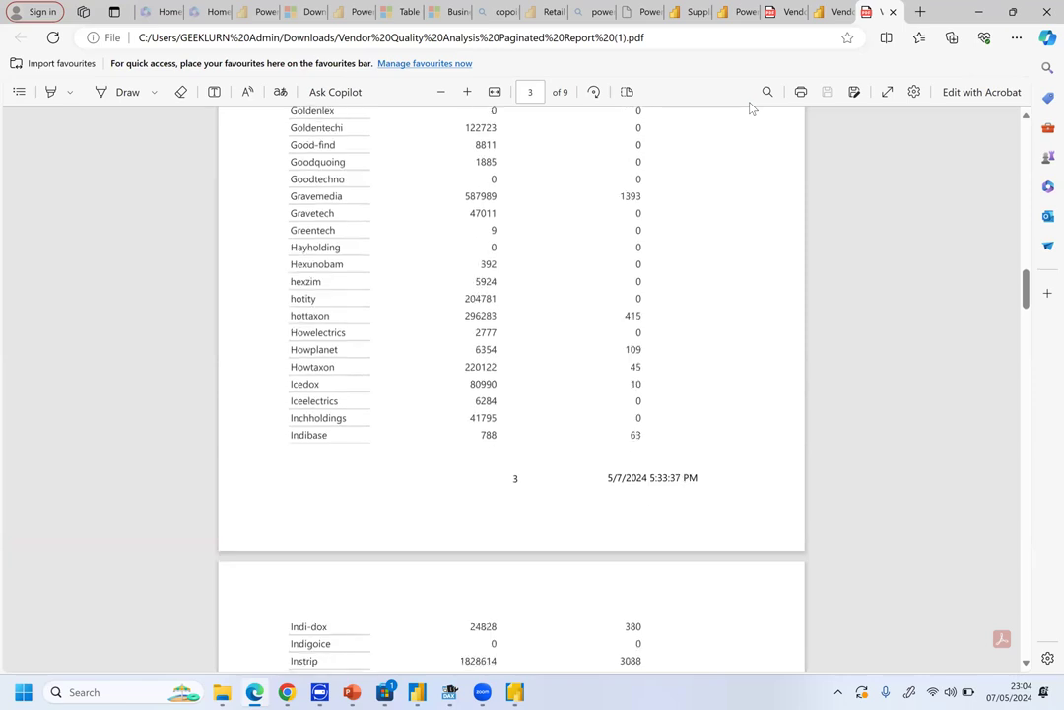
scroll(751, 106, "down", 10)
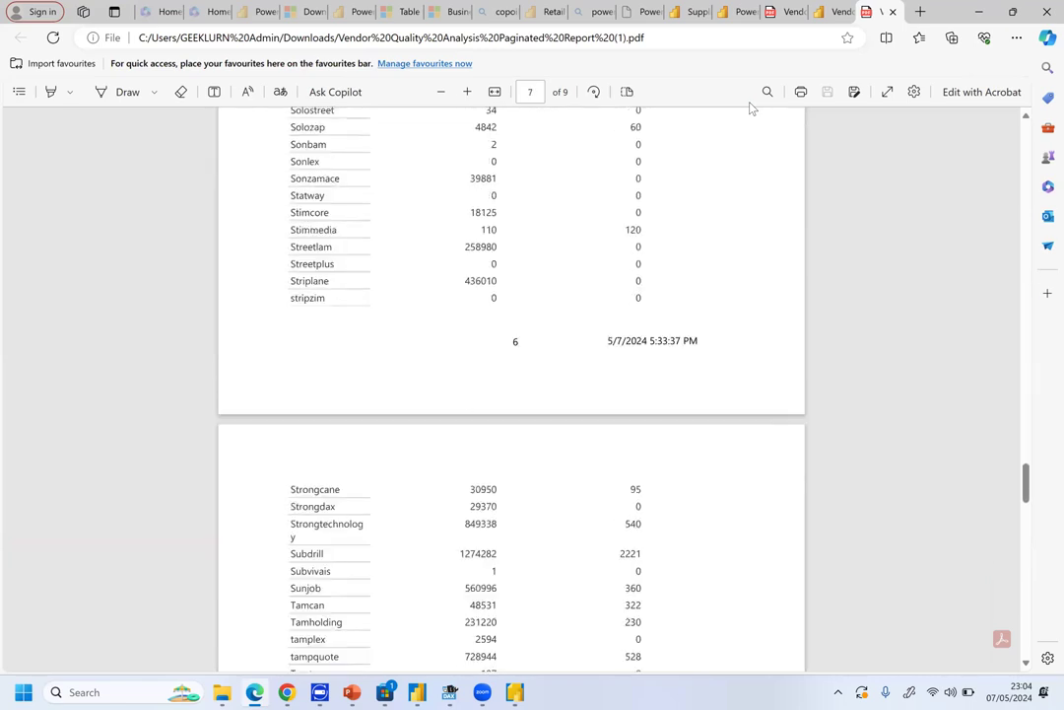
scroll(751, 106, "up", 20)
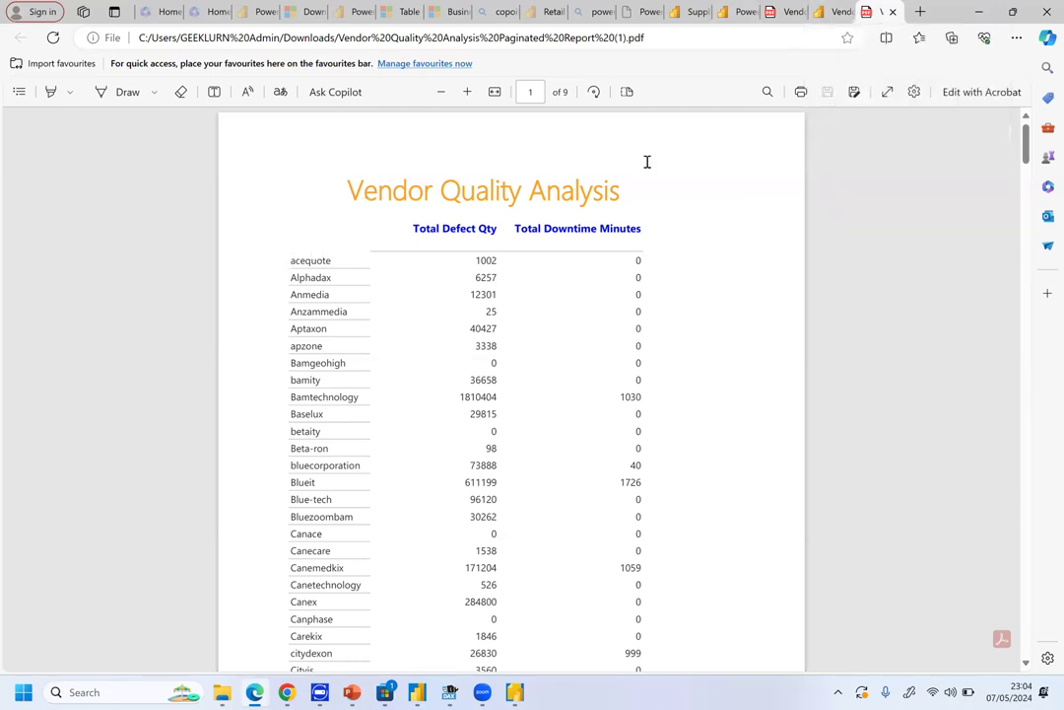
Open the Supplier Quality Analysis sample report from the Learning center's sample reports in the Power BI service.
left_click(837, 12)
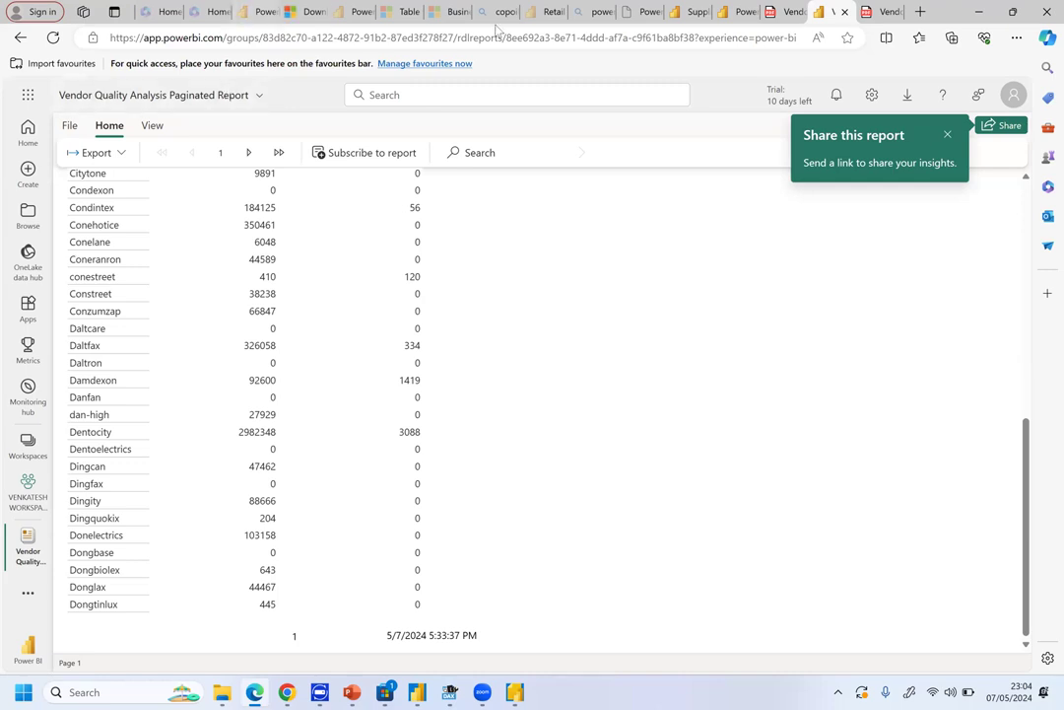
mouse_move(417, 690)
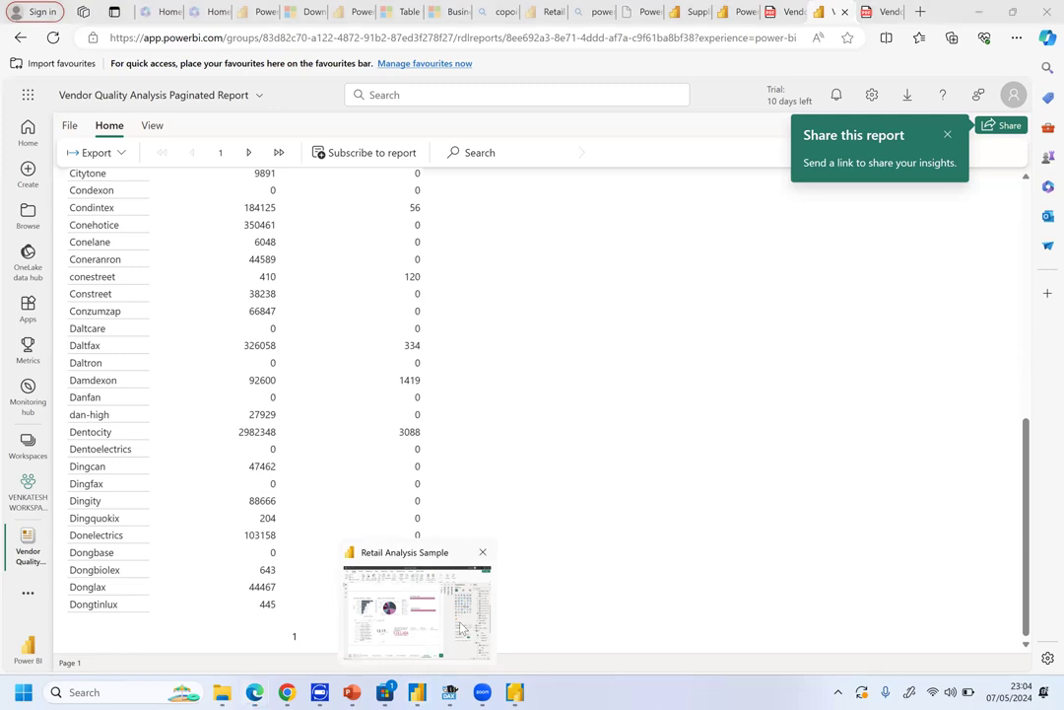
left_click(737, 11)
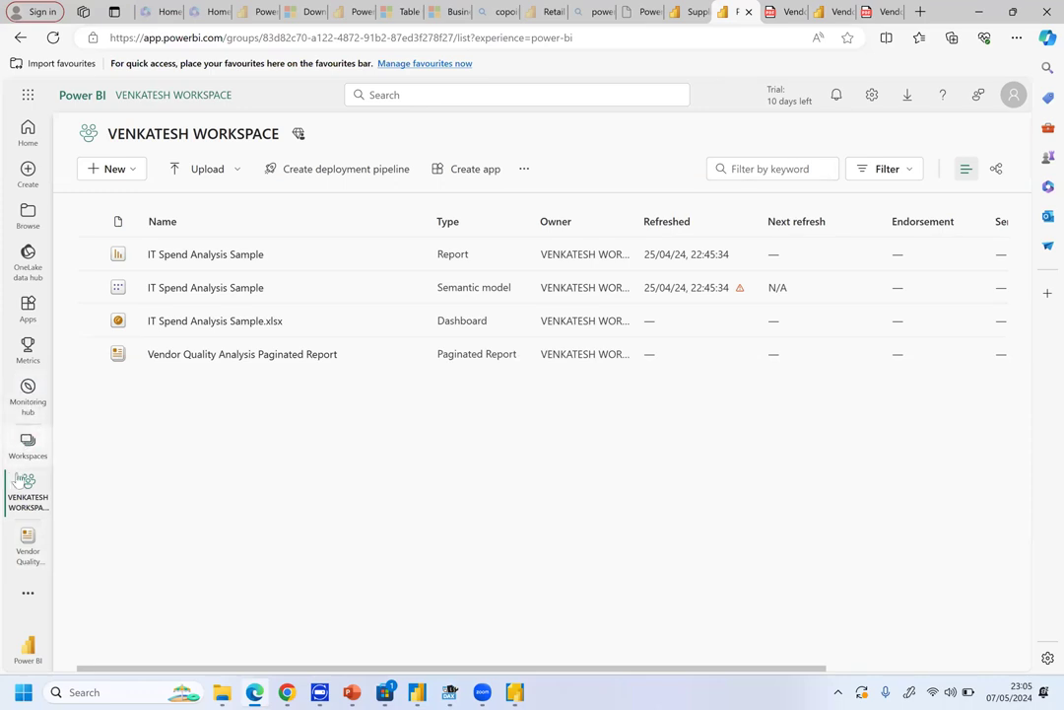
left_click(28, 592)
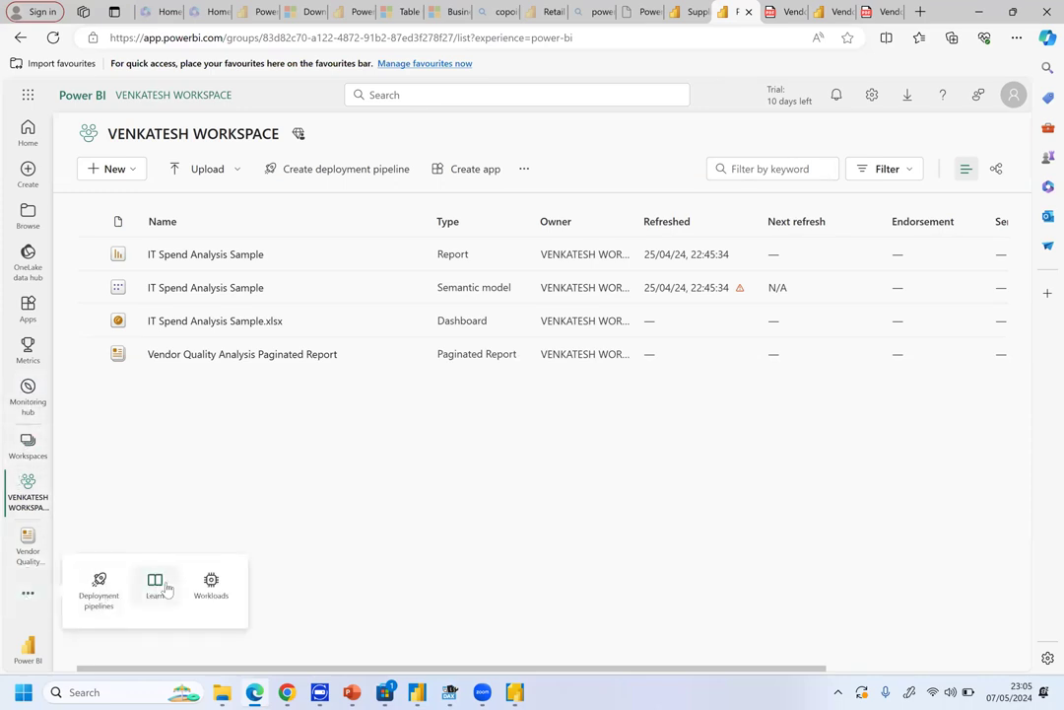
left_click(157, 590)
left_click(917, 464)
left_click(918, 463)
left_click(917, 464)
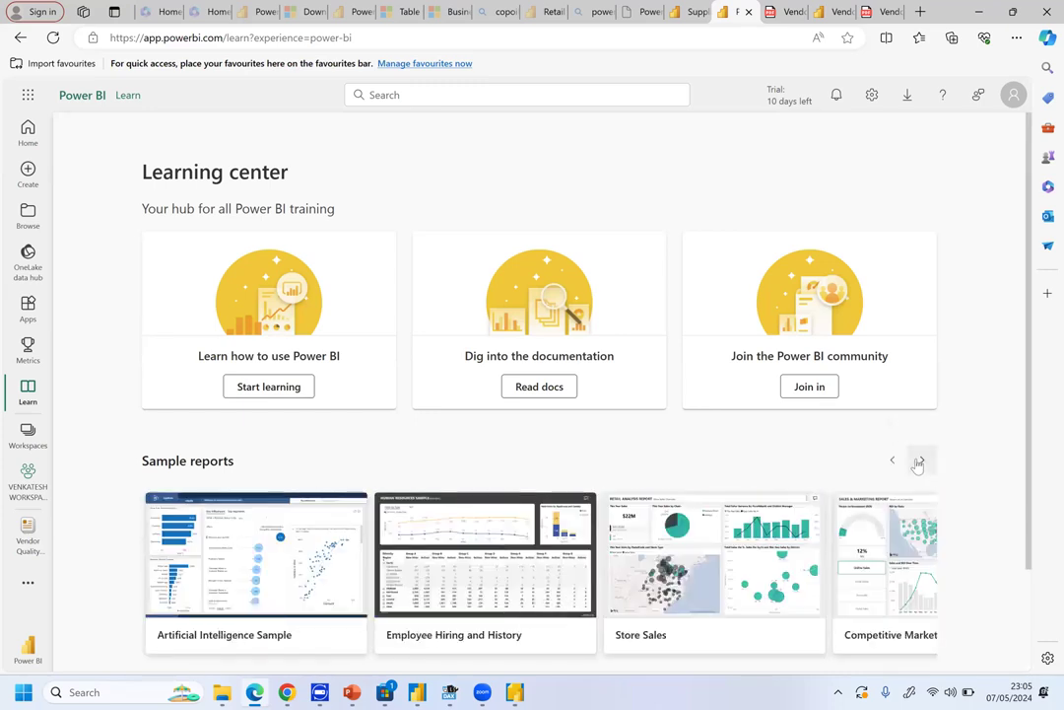
left_click(917, 463)
left_click(918, 463)
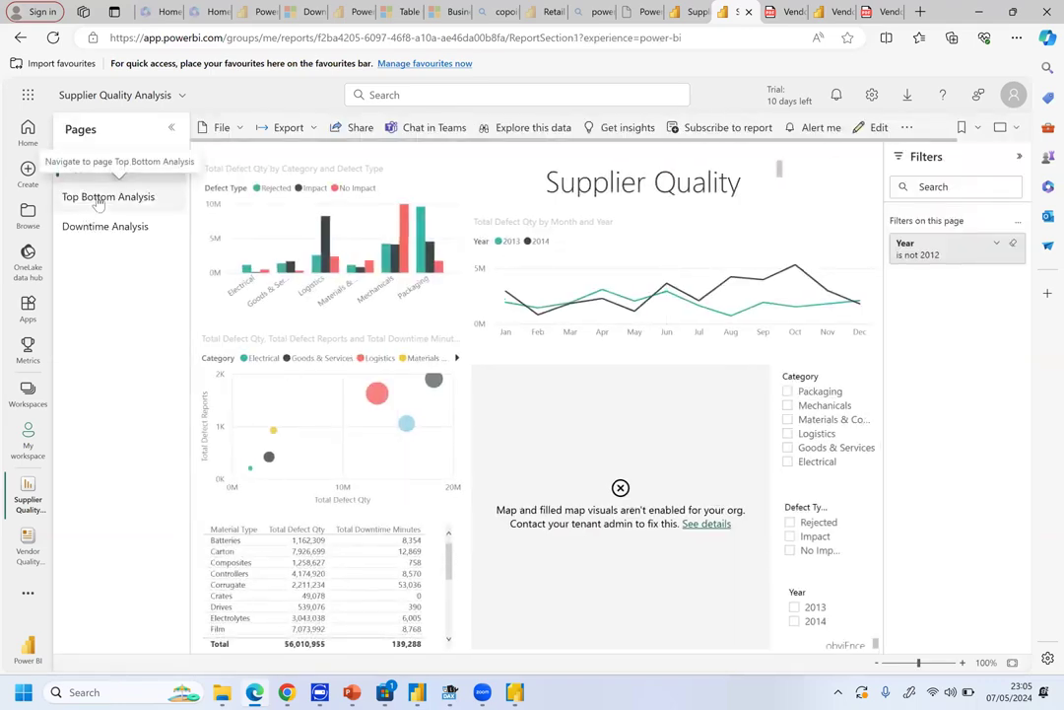
Examine the vendor table on the report's Top Bottom Analysis page.
left_click(99, 198)
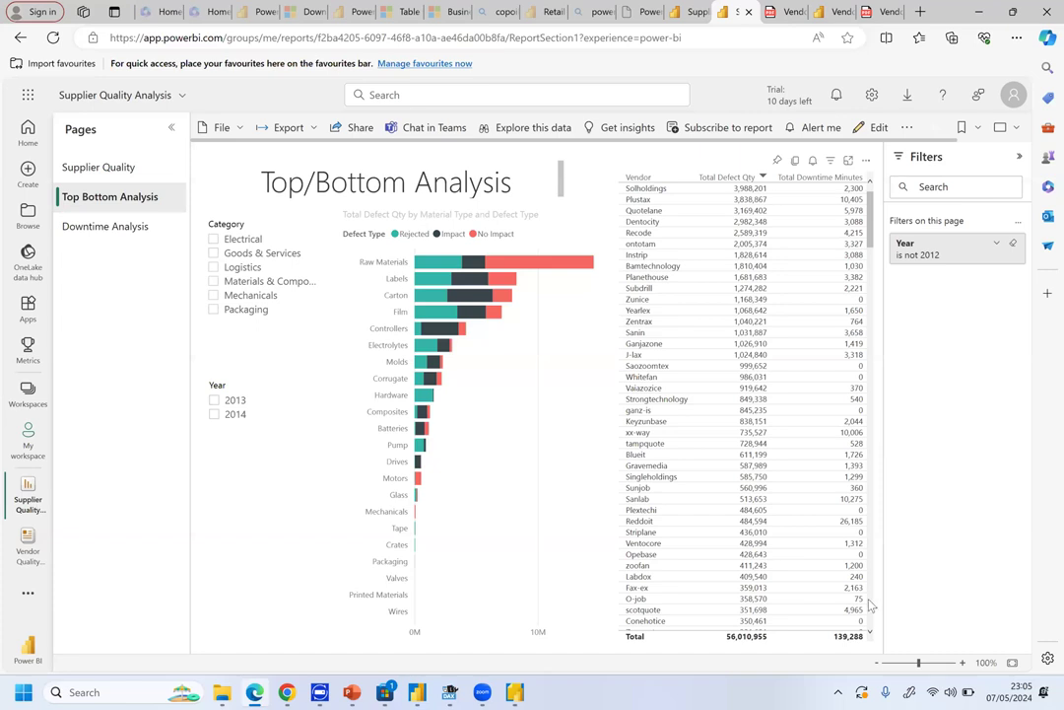
scroll(868, 591, "down", 10)
scroll(663, 501, "up", 10)
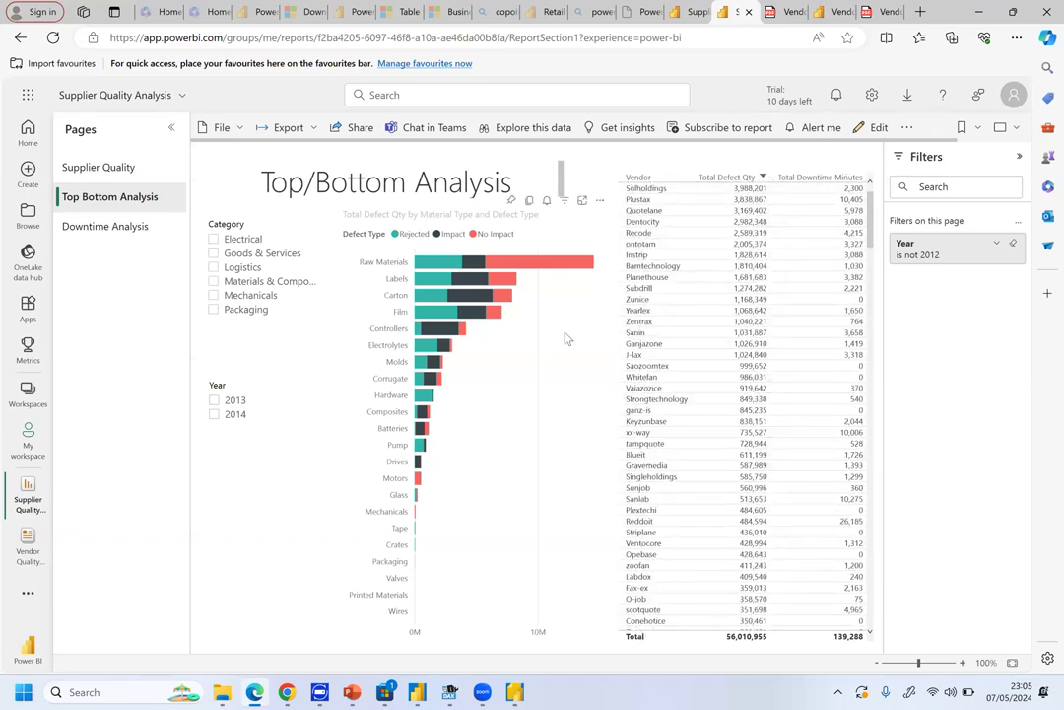
Preview the Top Bottom Analysis page for printing in Landscape layout, and leave the preview without saving.
left_click(229, 130)
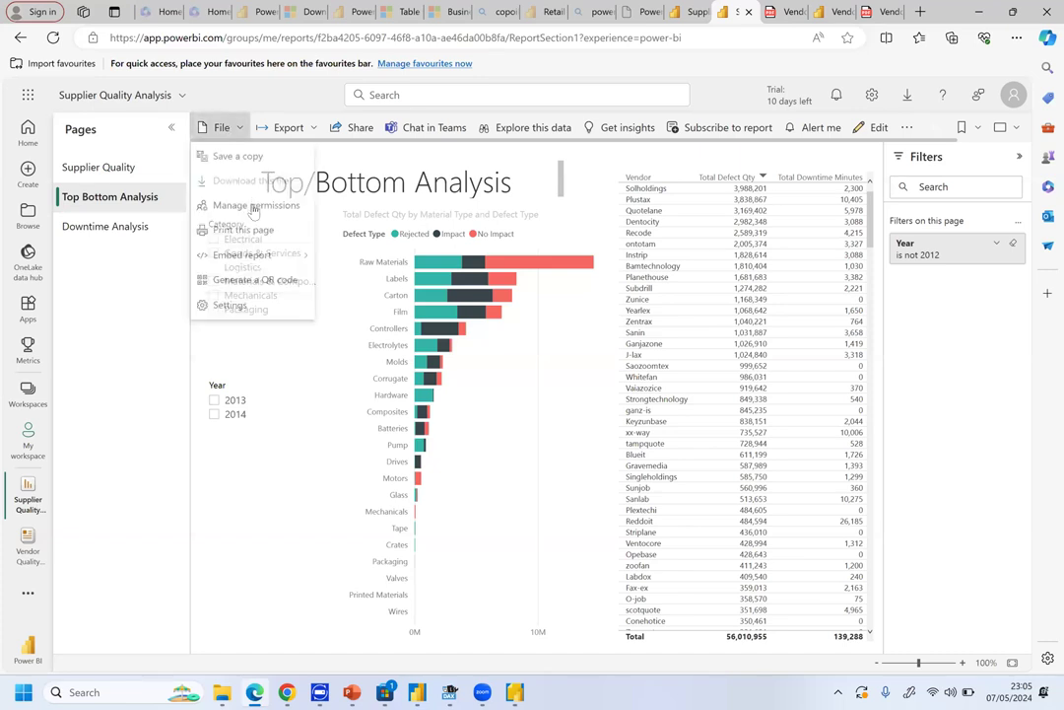
left_click(247, 237)
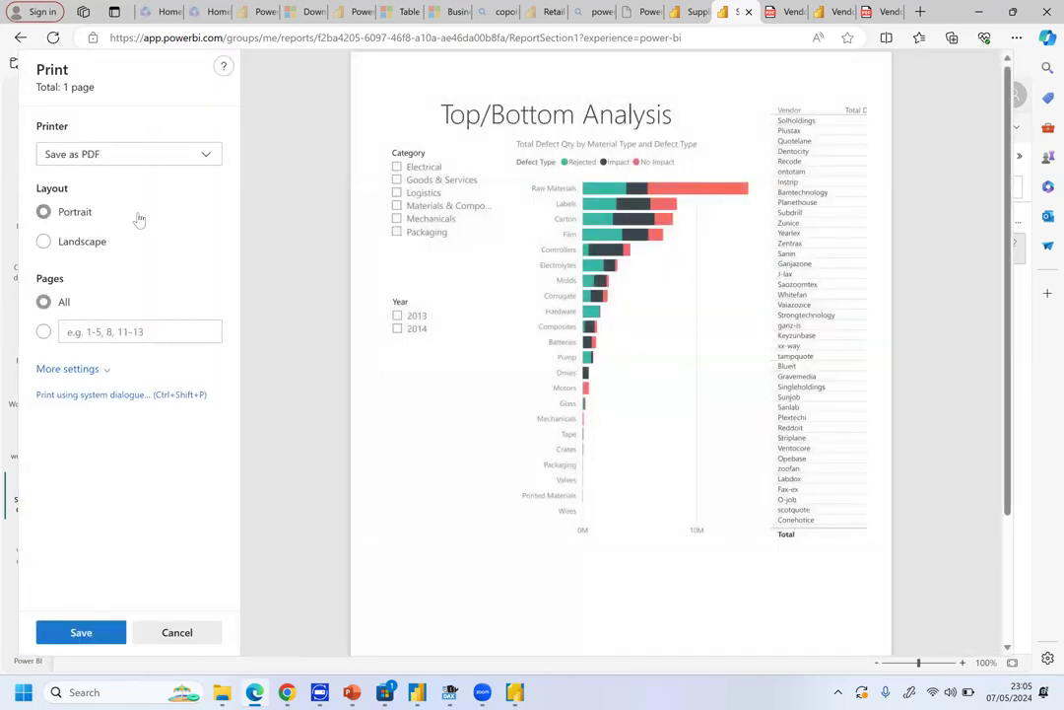
left_click(91, 240)
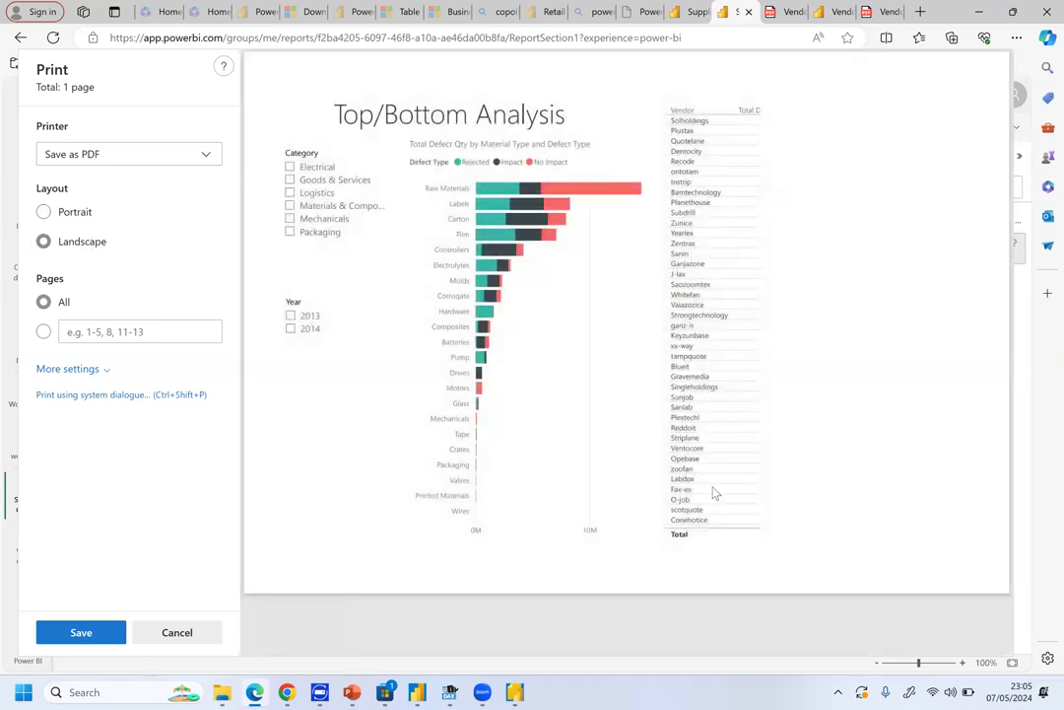
left_click(178, 631)
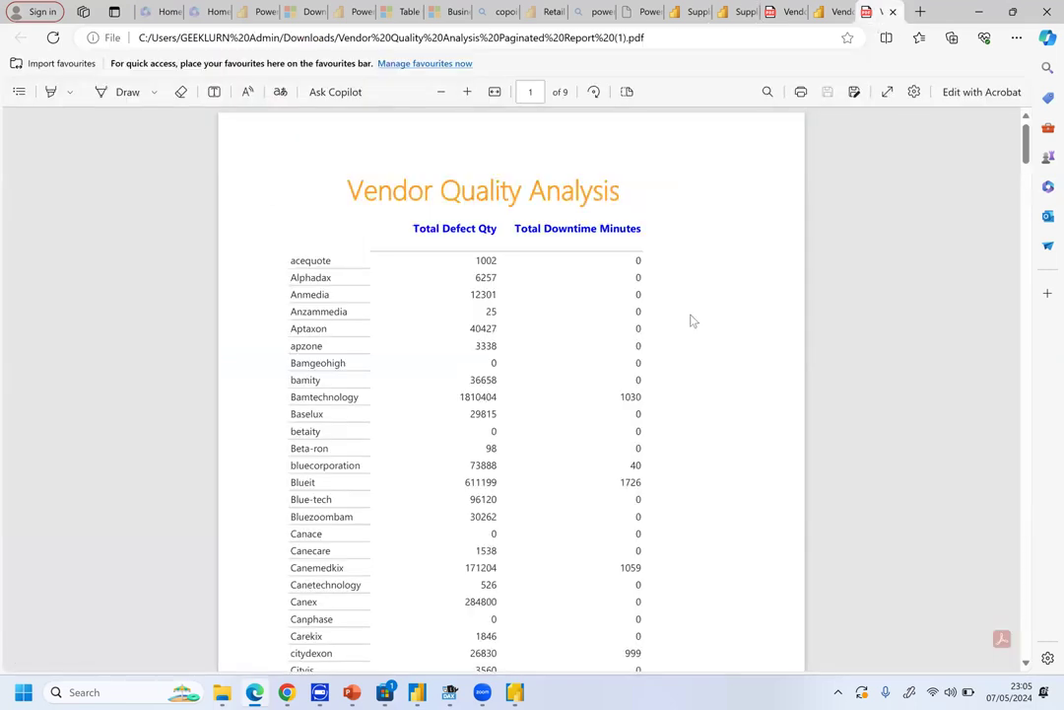
Review how the vendor table and footer run across the pages of the exported Vendor Quality Analysis PDF.
scroll(740, 403, "down", 15)
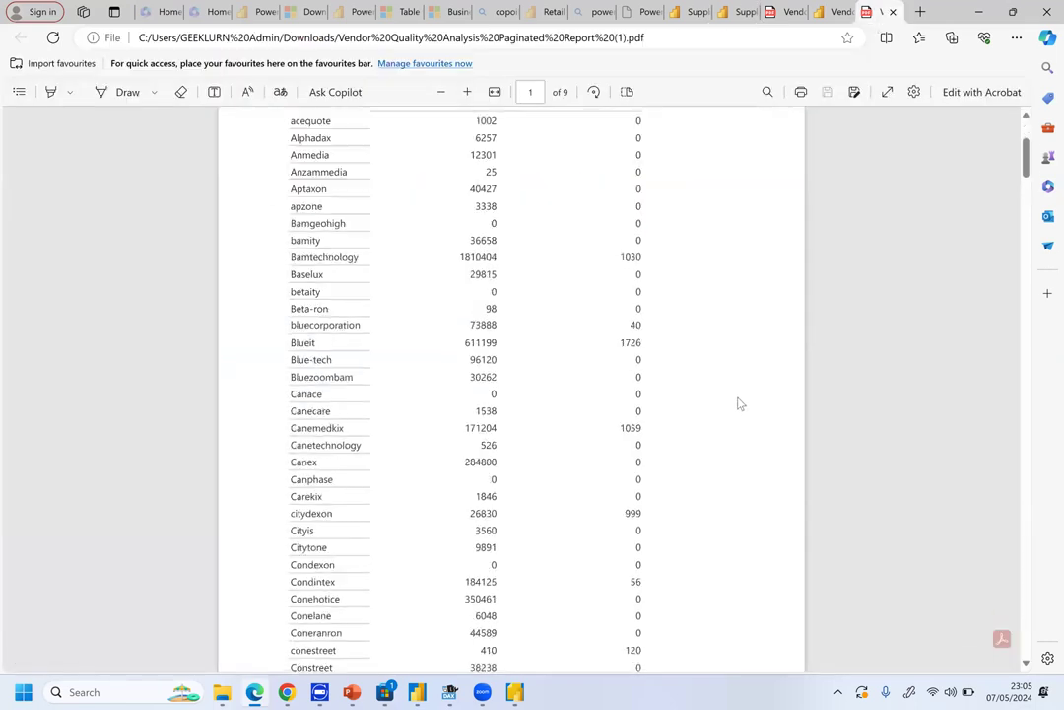
scroll(740, 403, "down", 20)
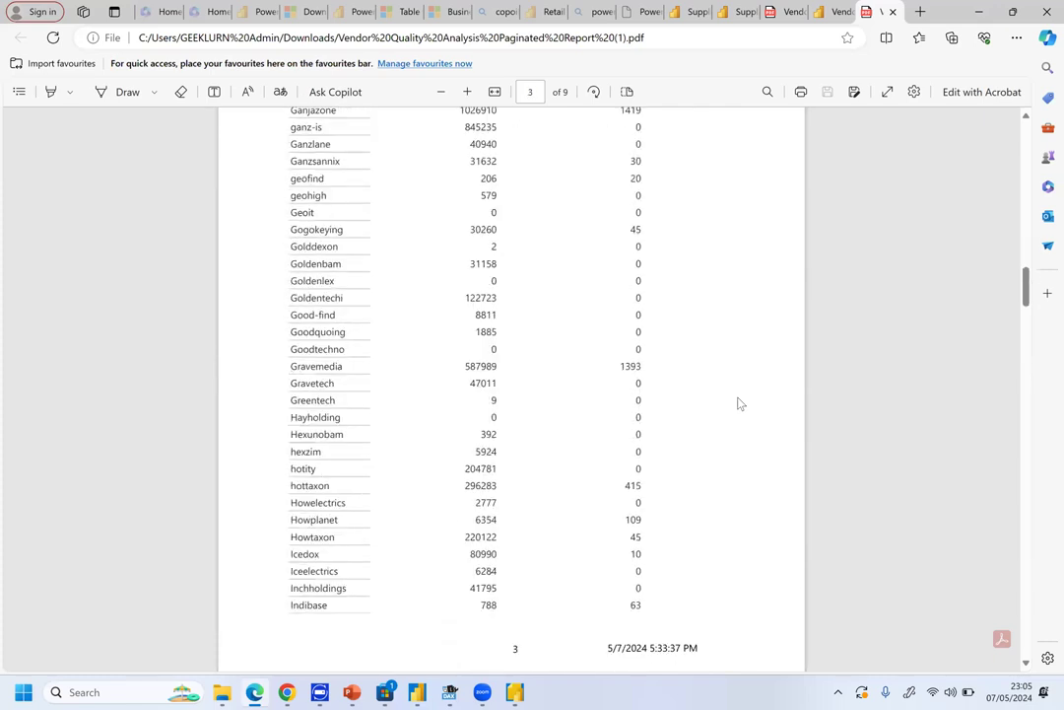
scroll(740, 403, "up", 20)
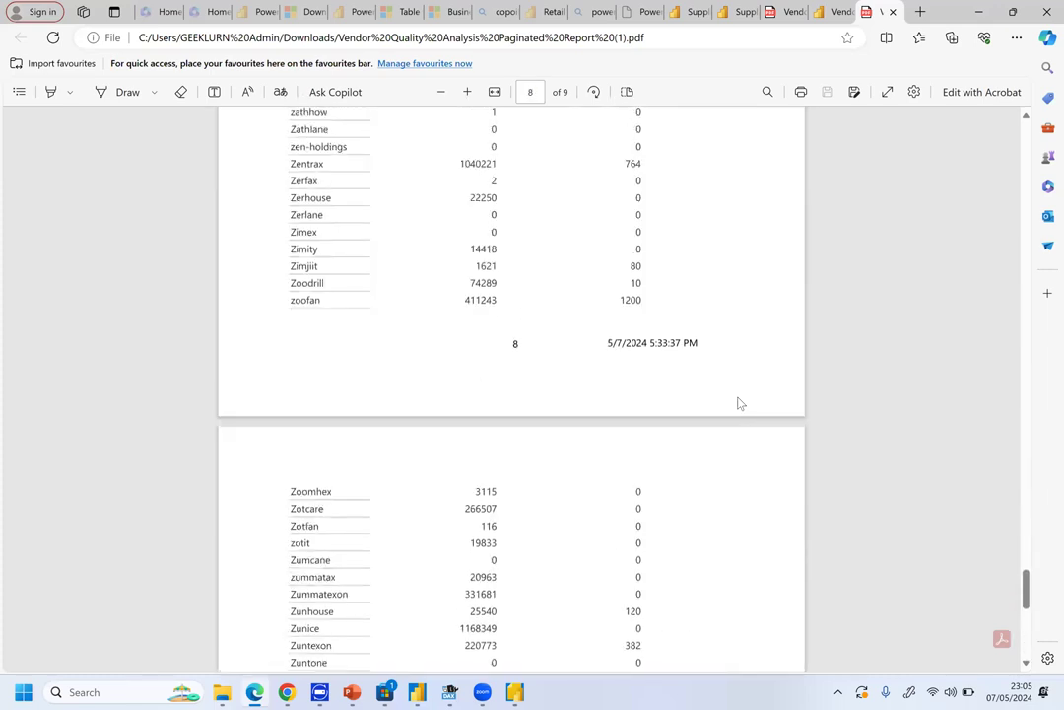
scroll(740, 403, "up", 10)
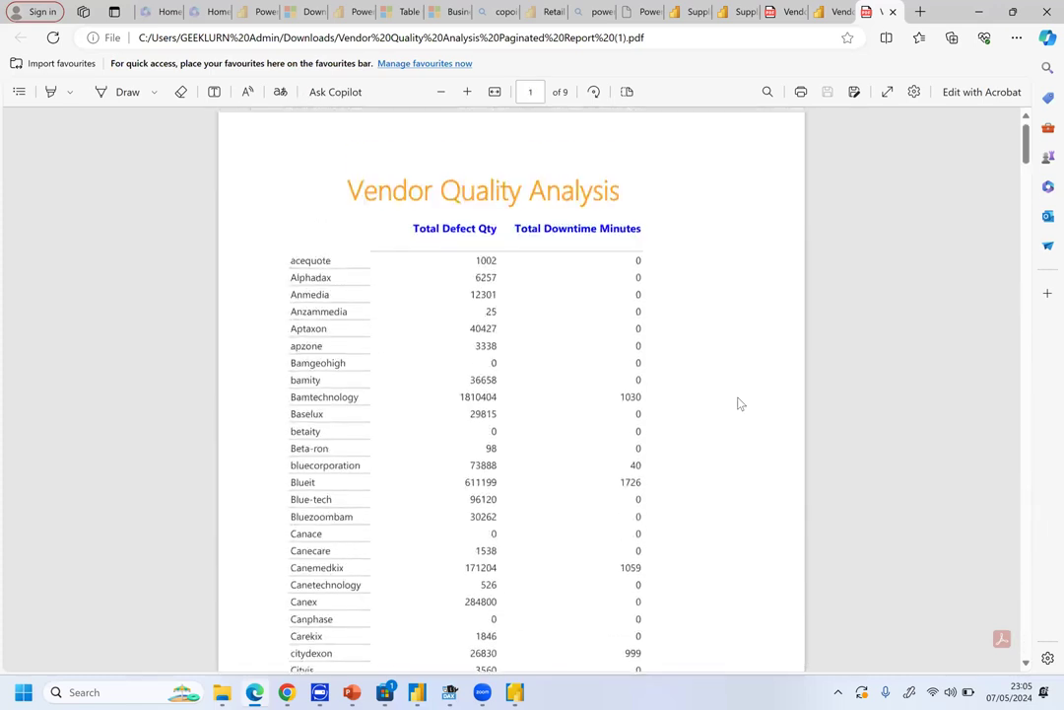
scroll(740, 403, "down", 10)
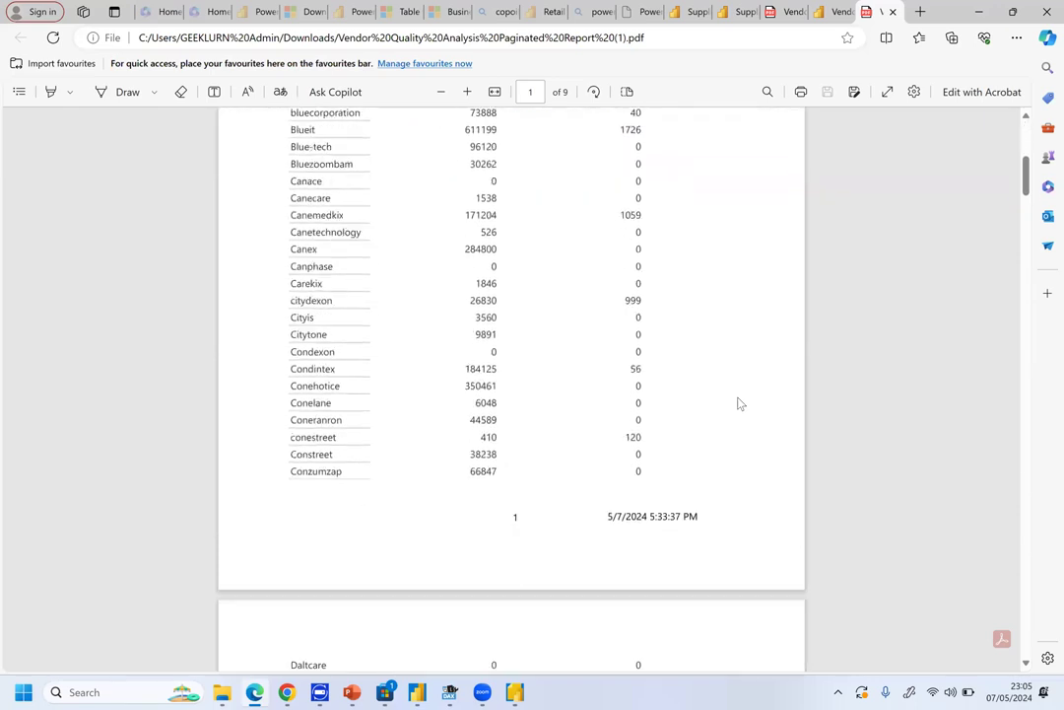
scroll(740, 403, "down", 10)
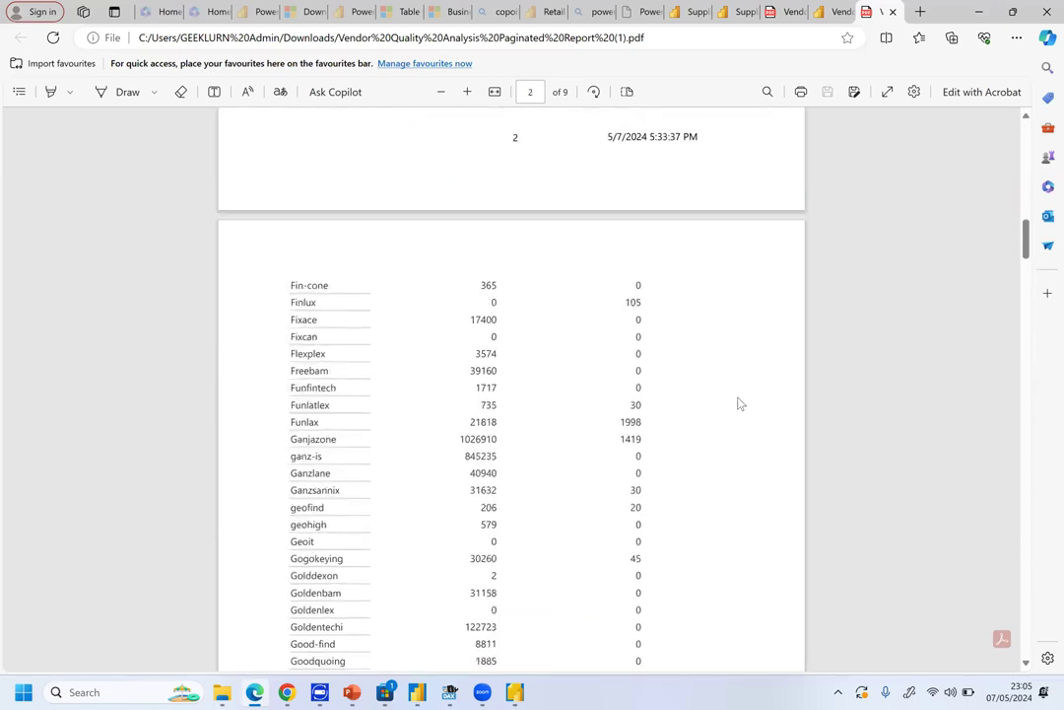
scroll(740, 403, "up", 20)
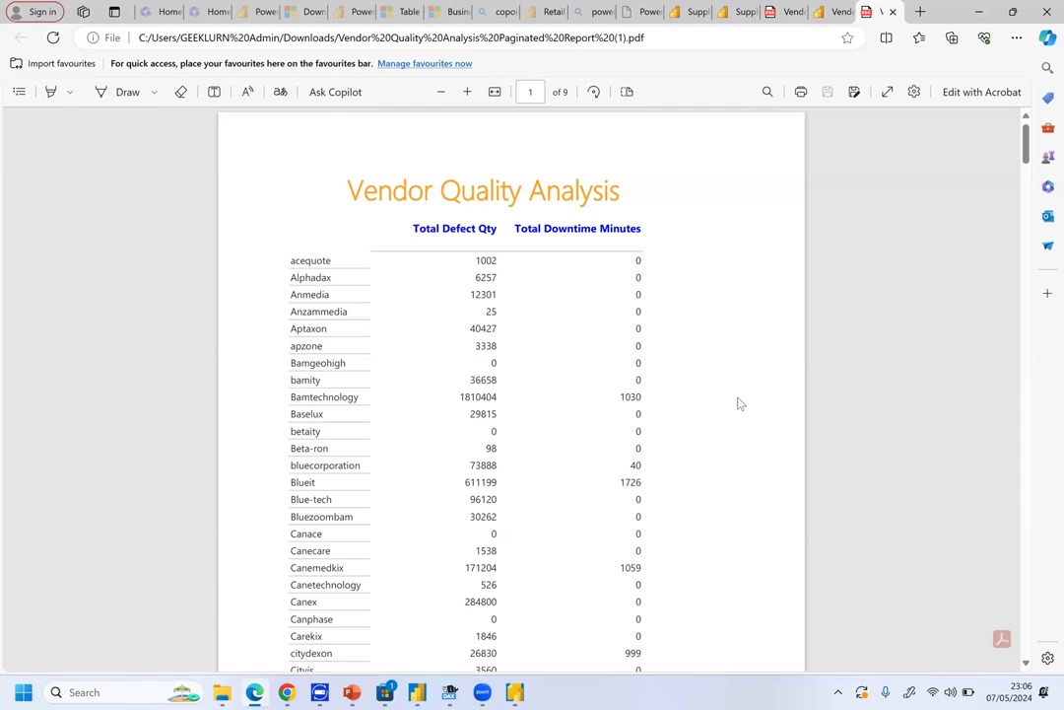
Ask Copilot to generate a summary of the PDF document and dismiss the page content access request.
left_click(335, 91)
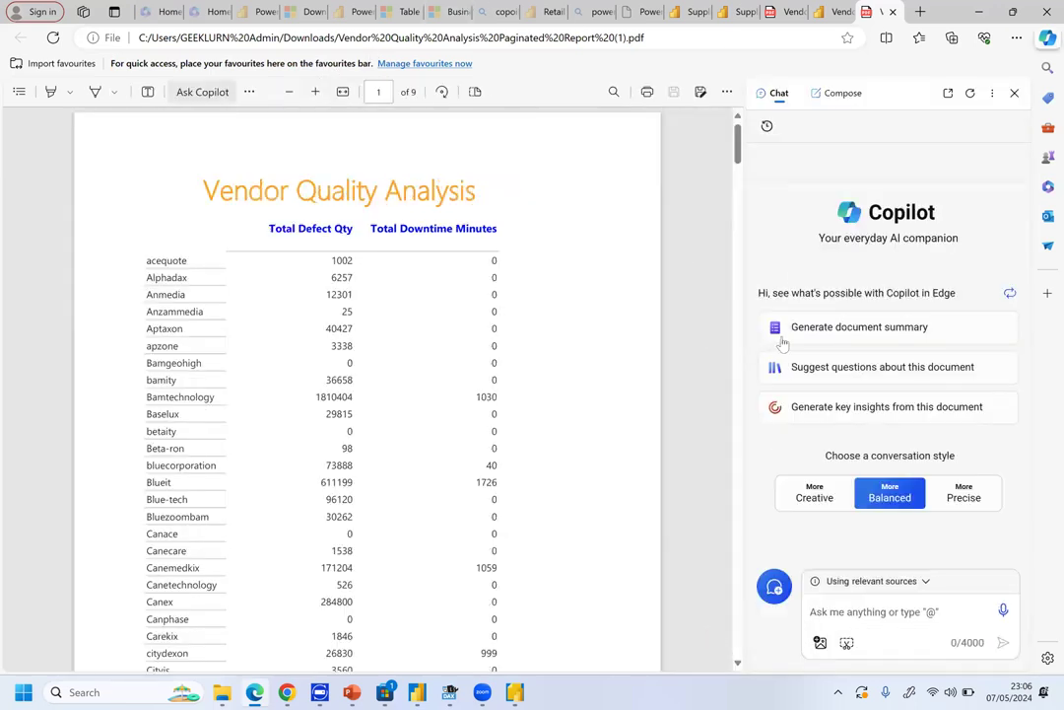
left_click(897, 329)
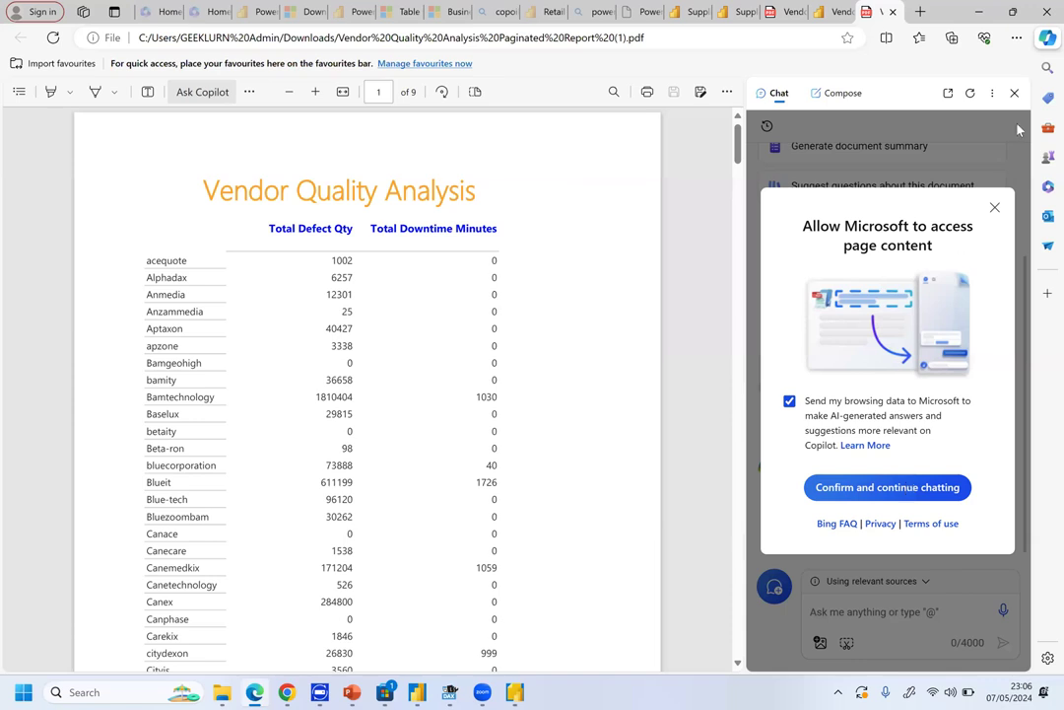
left_click(995, 208)
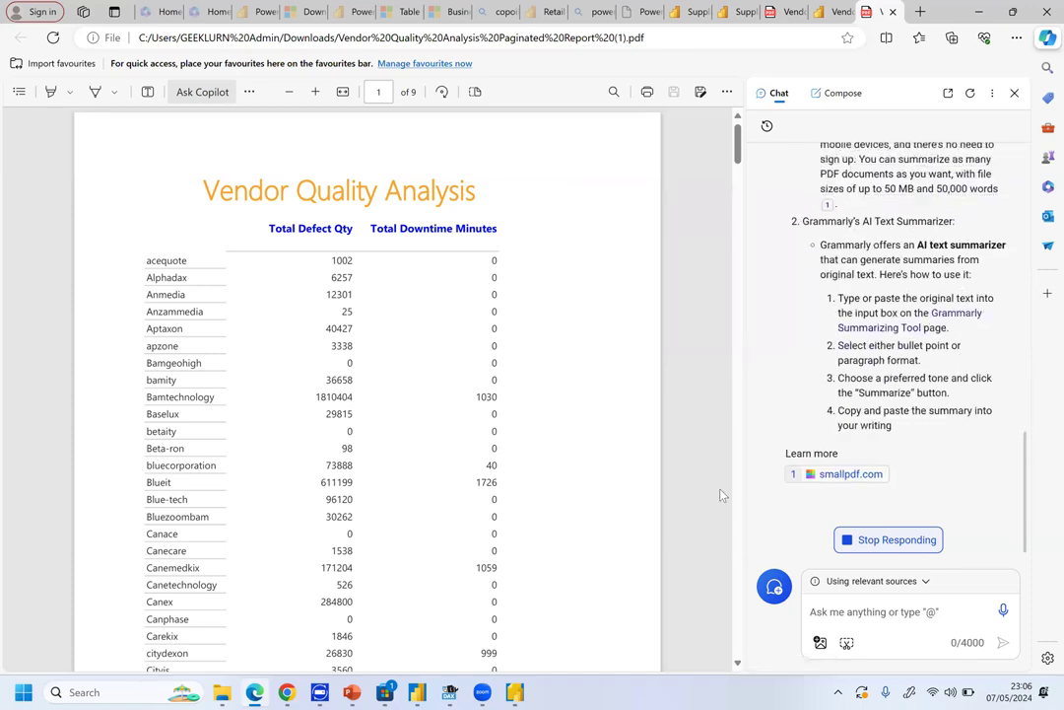
Switch to Power BI Report Builder, close the publishing dialog and inspect the report's data sources and datasets.
left_click(974, 14)
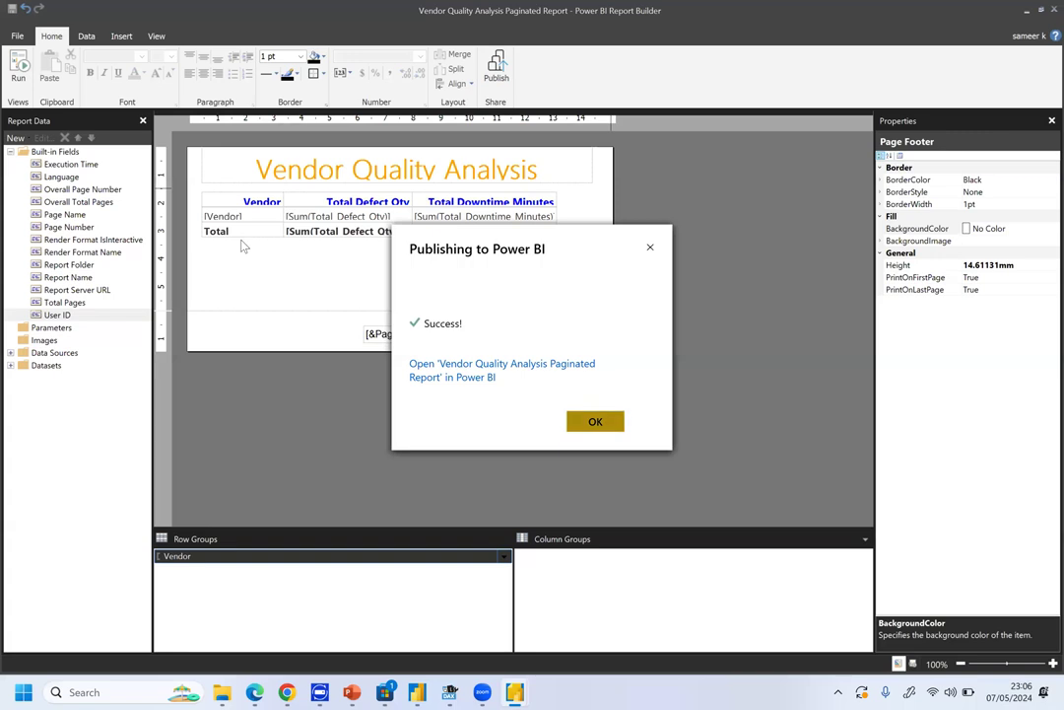
key("Return")
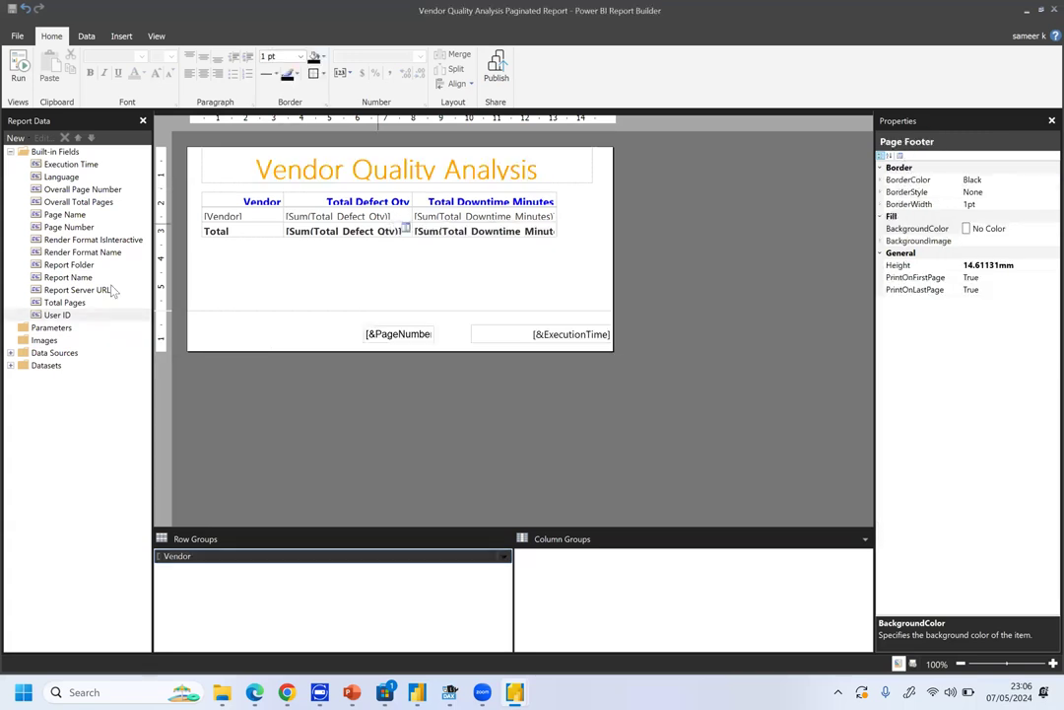
left_click(11, 352)
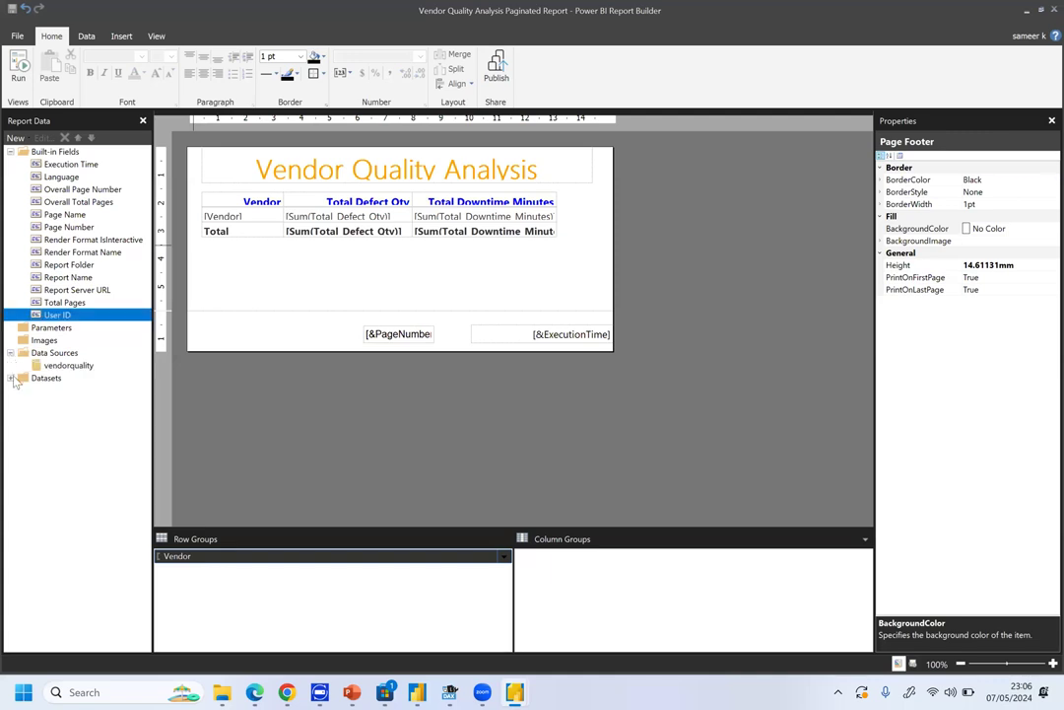
left_click(11, 378)
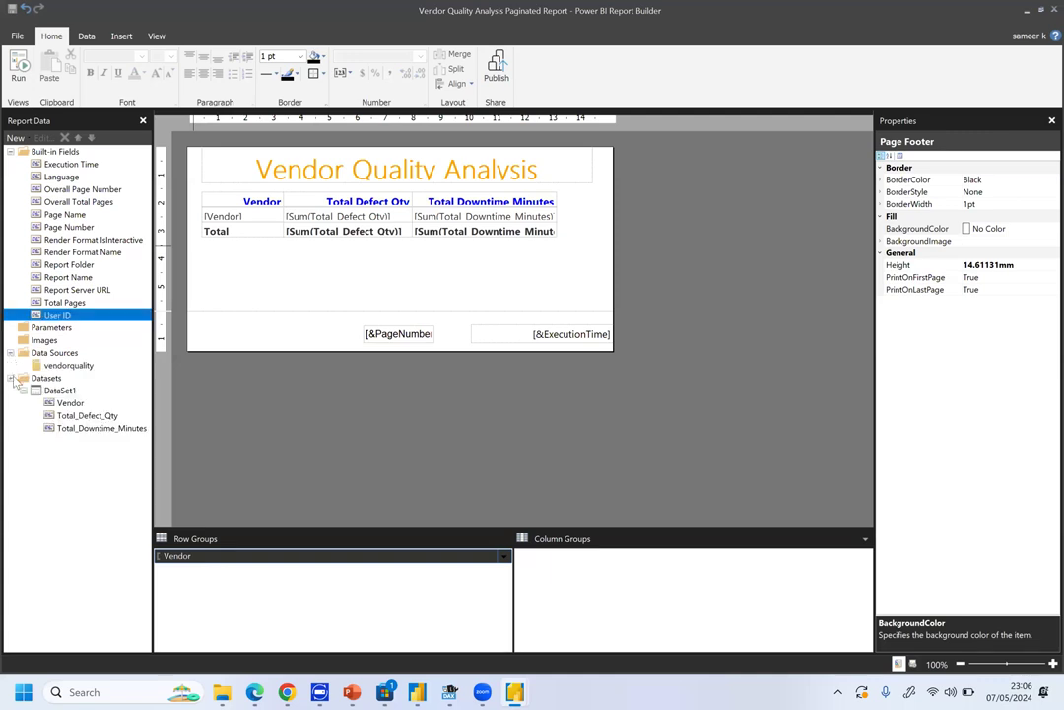
left_click(11, 379)
left_click(10, 353)
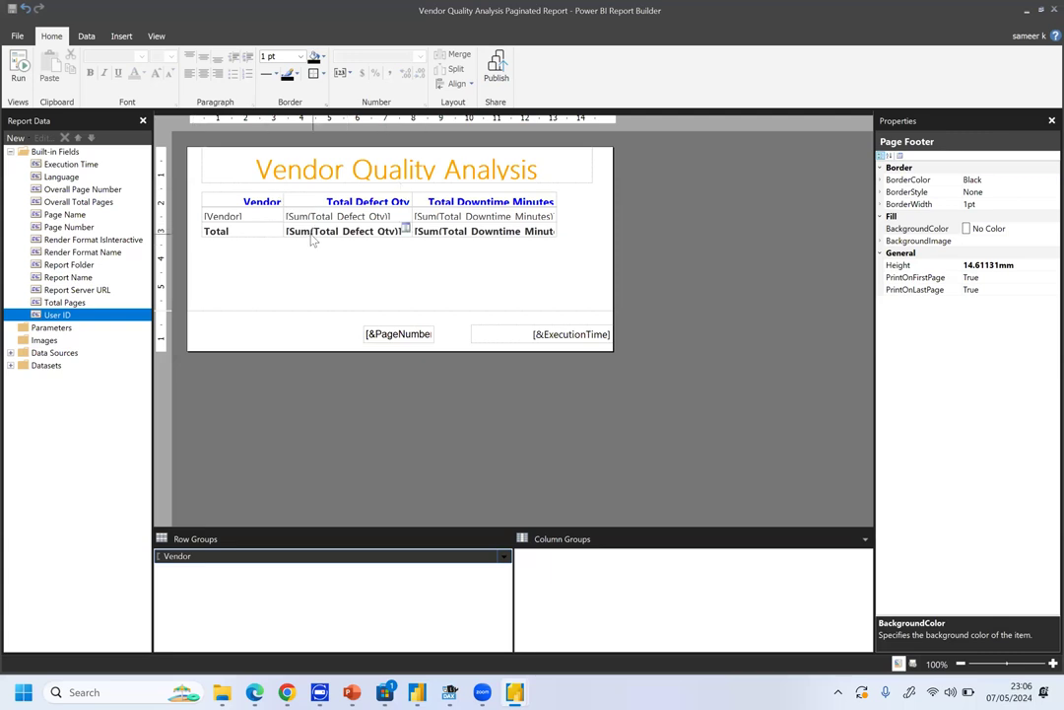
Start the Chart Wizard for the report and choose to create a new dataset for the chart.
left_click(19, 38)
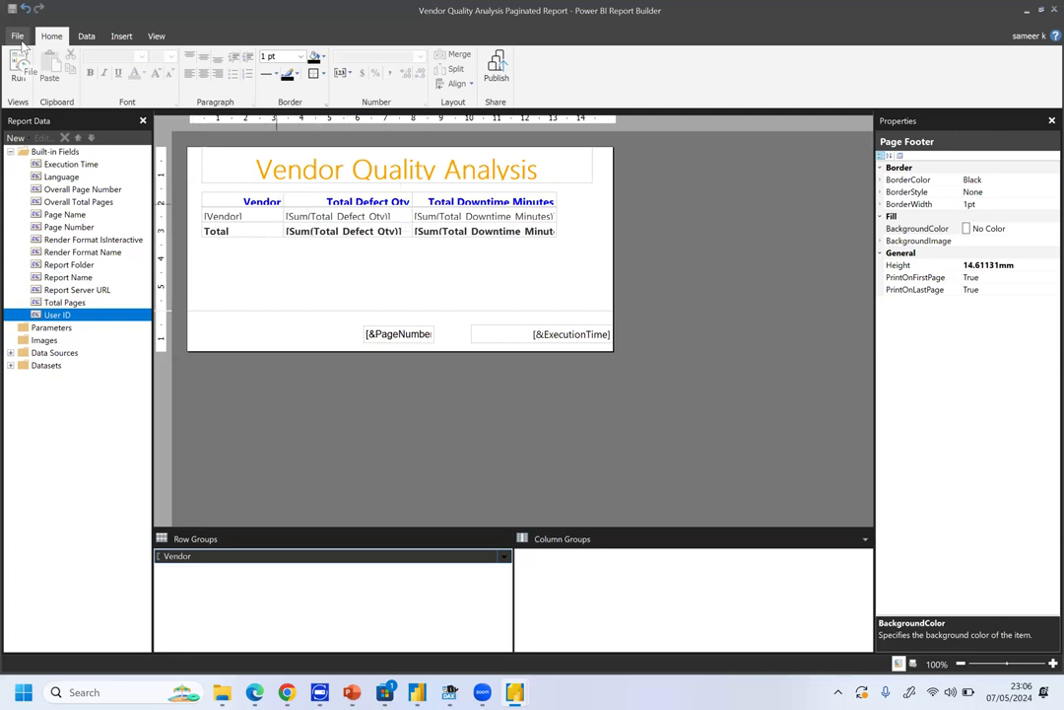
left_click(91, 37)
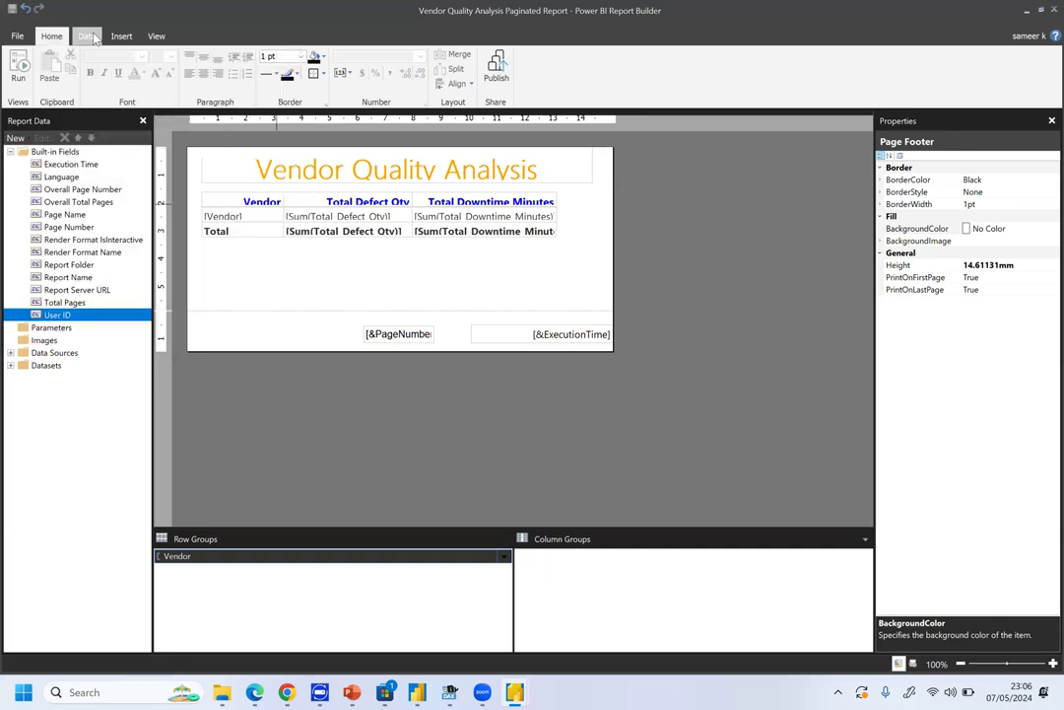
left_click(119, 37)
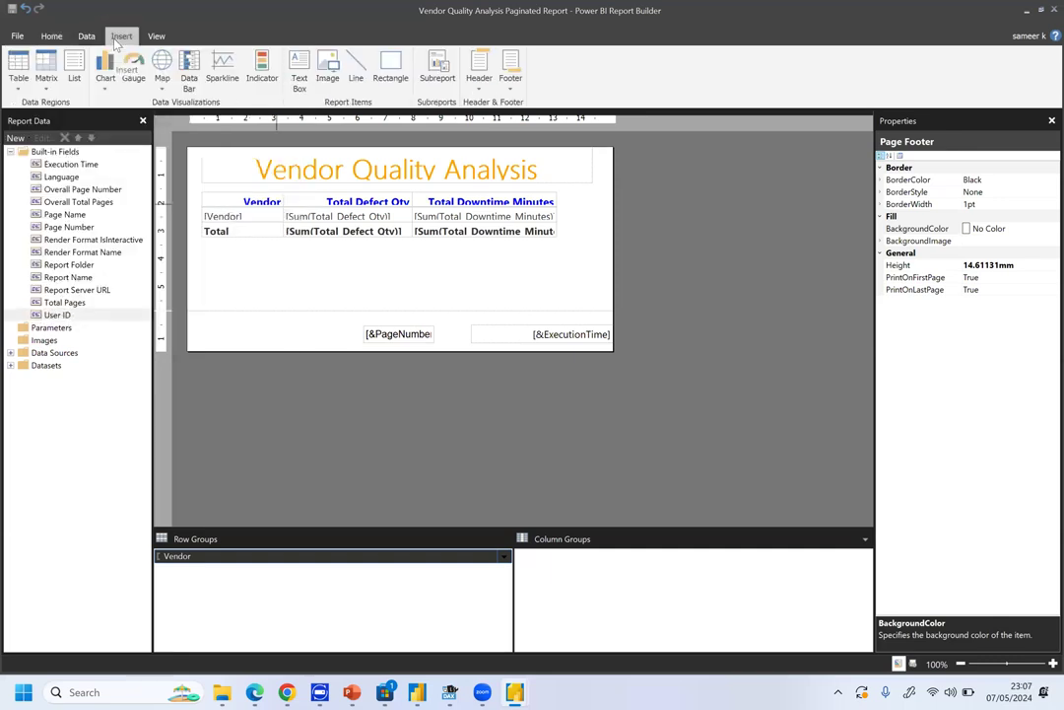
left_click(105, 86)
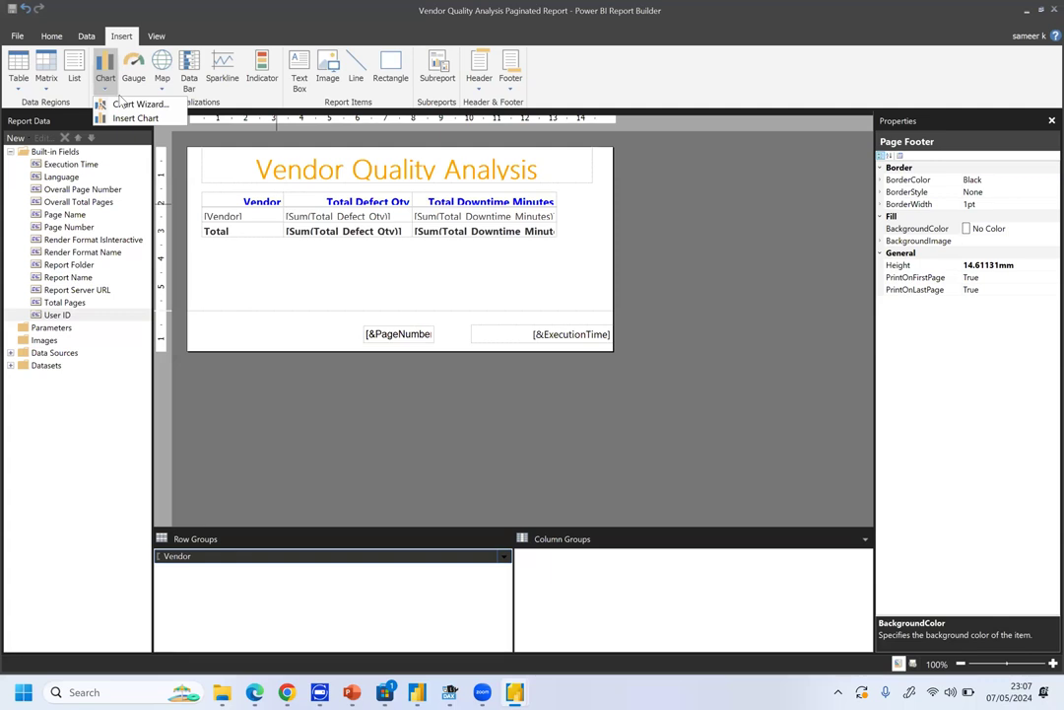
left_click(15, 79)
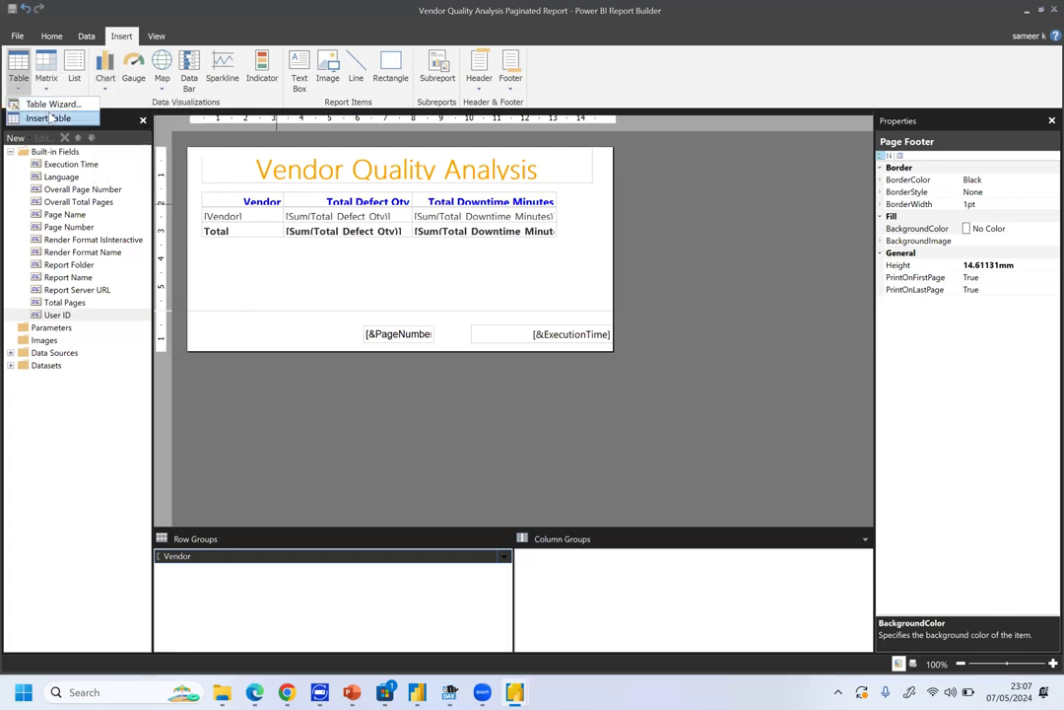
left_click(106, 88)
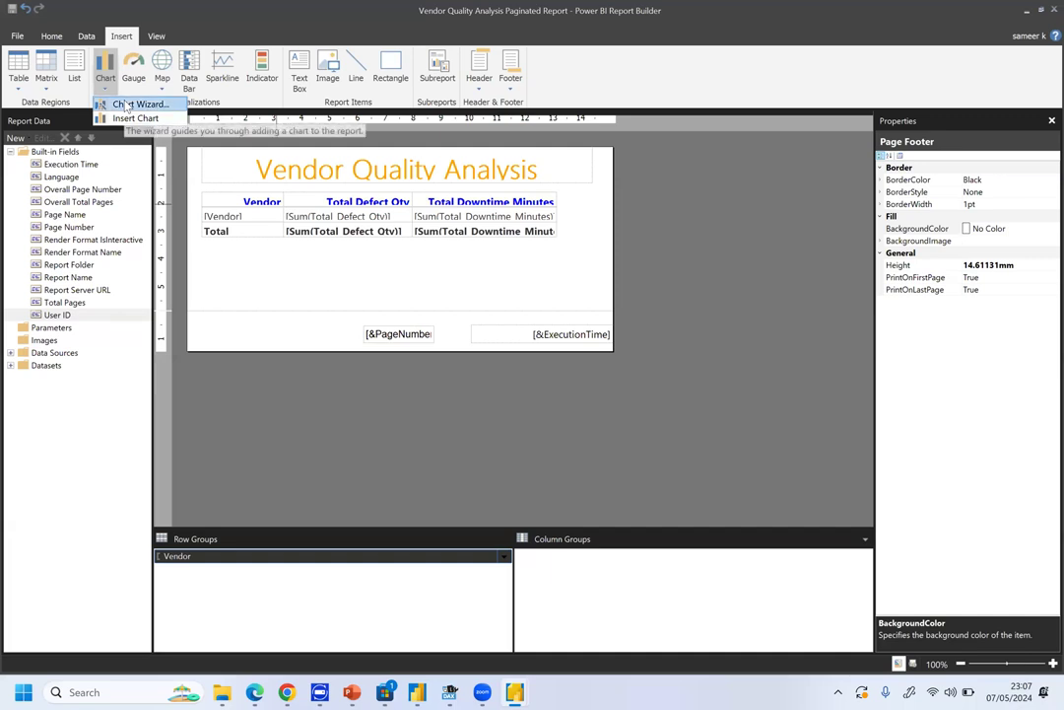
left_click(125, 105)
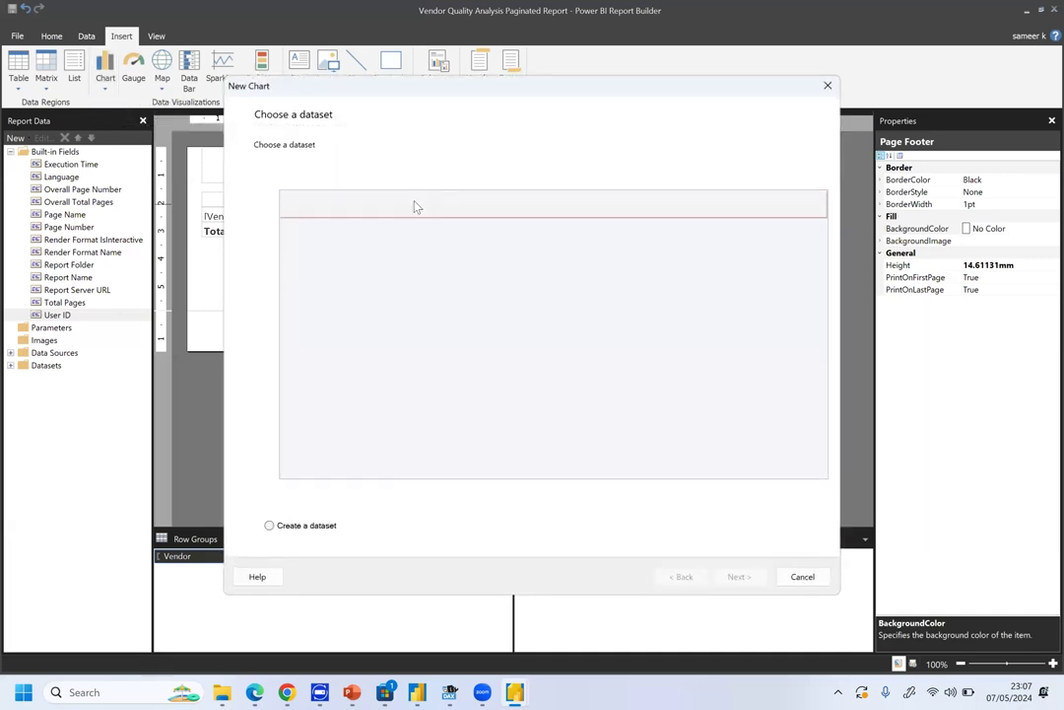
left_click(269, 524)
left_click(739, 578)
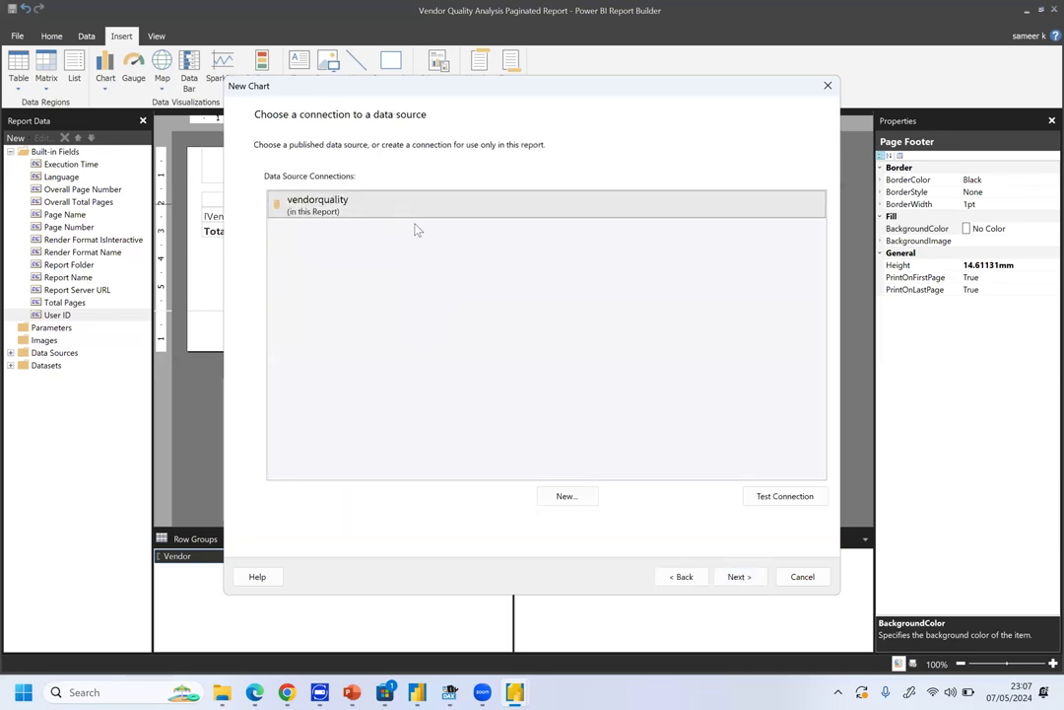
Add a data source of type Power BI semantic model, connected to the last Supplier Quality Analysis Sample in My Workspace.
left_click(568, 495)
left_click(390, 150)
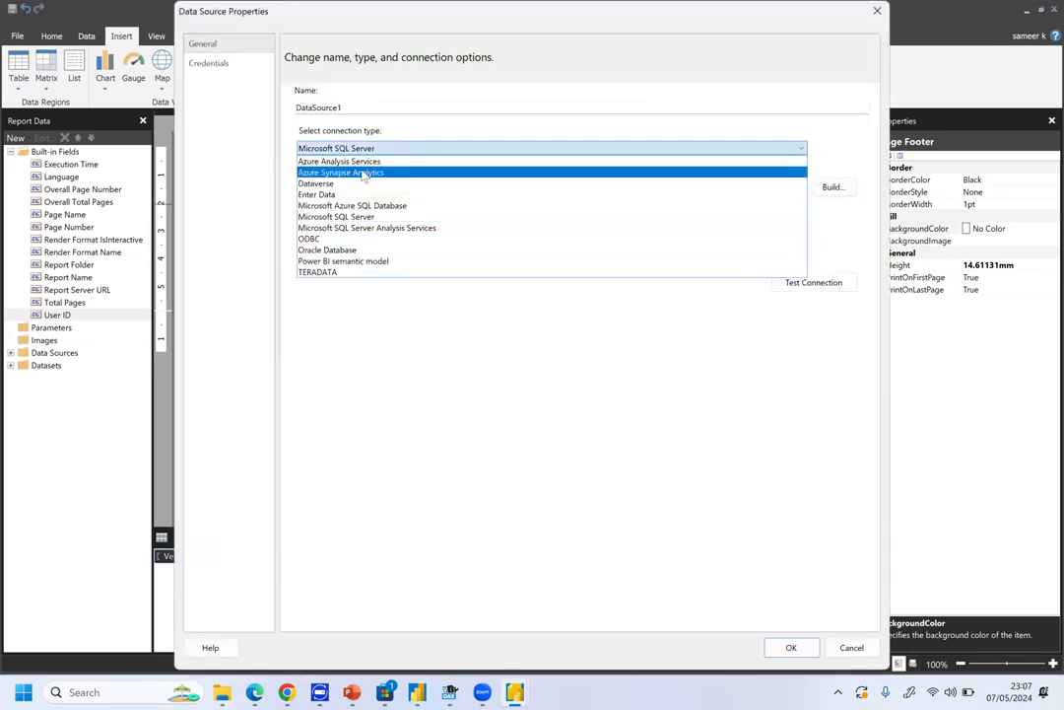
left_click(359, 261)
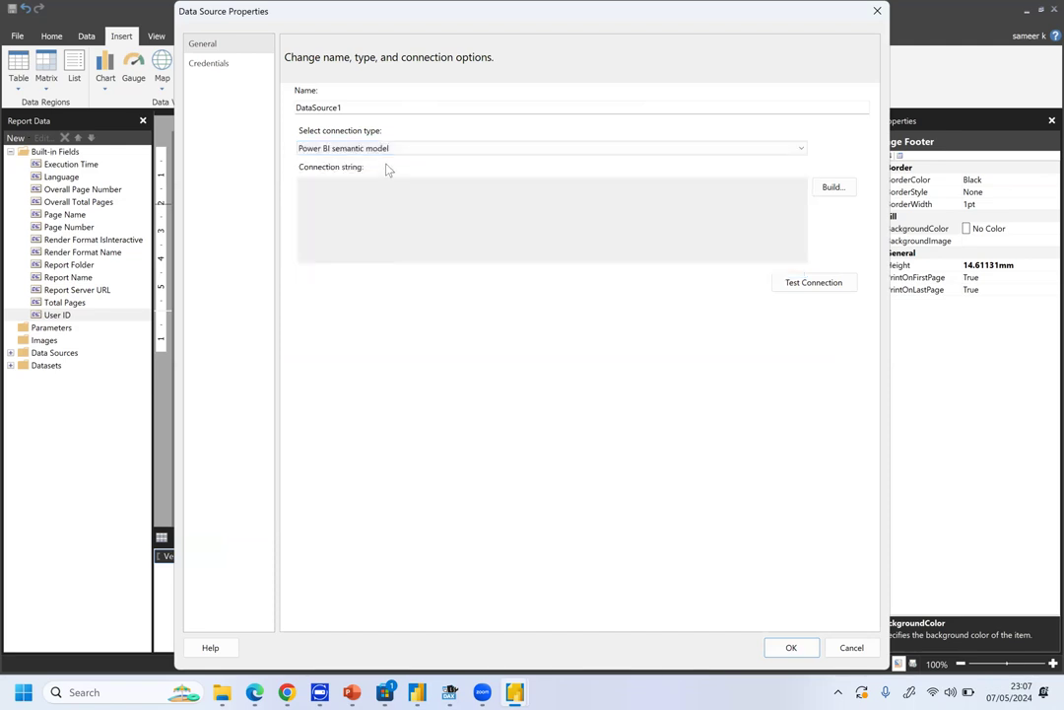
left_click(833, 187)
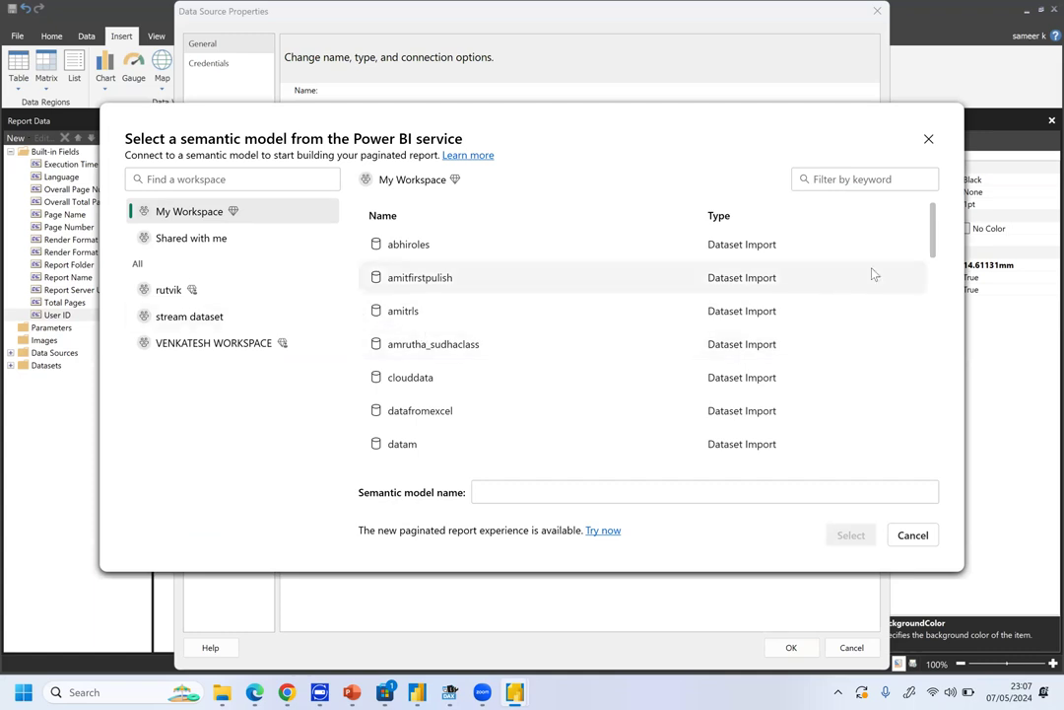
left_click_drag(933, 247, 927, 508)
left_click(594, 448)
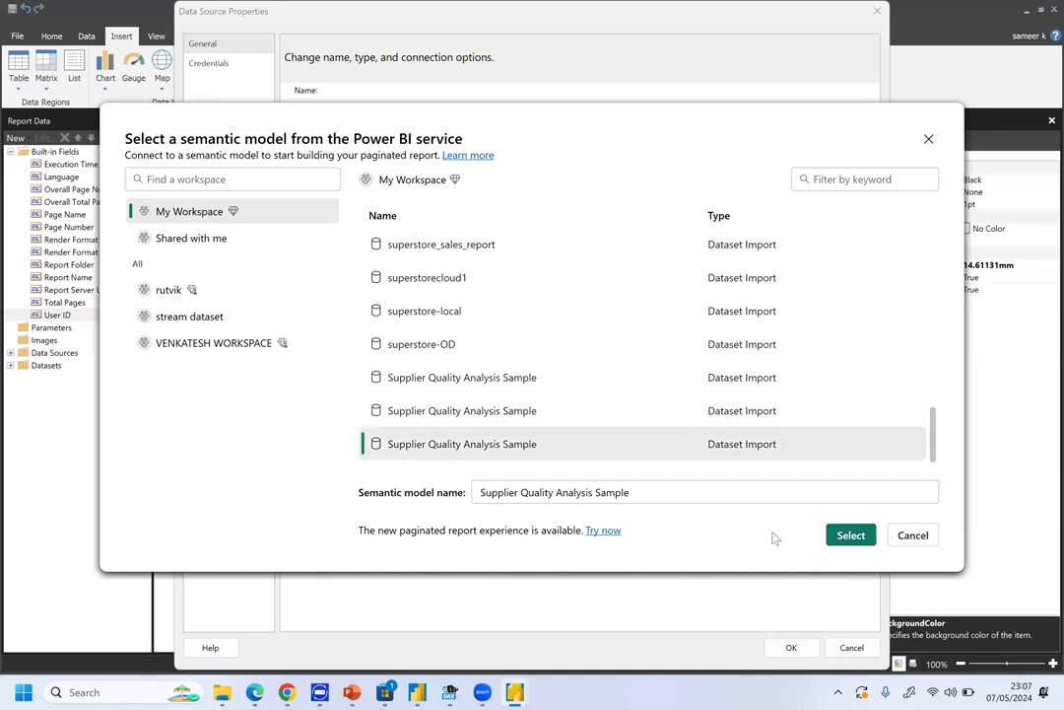
left_click(855, 537)
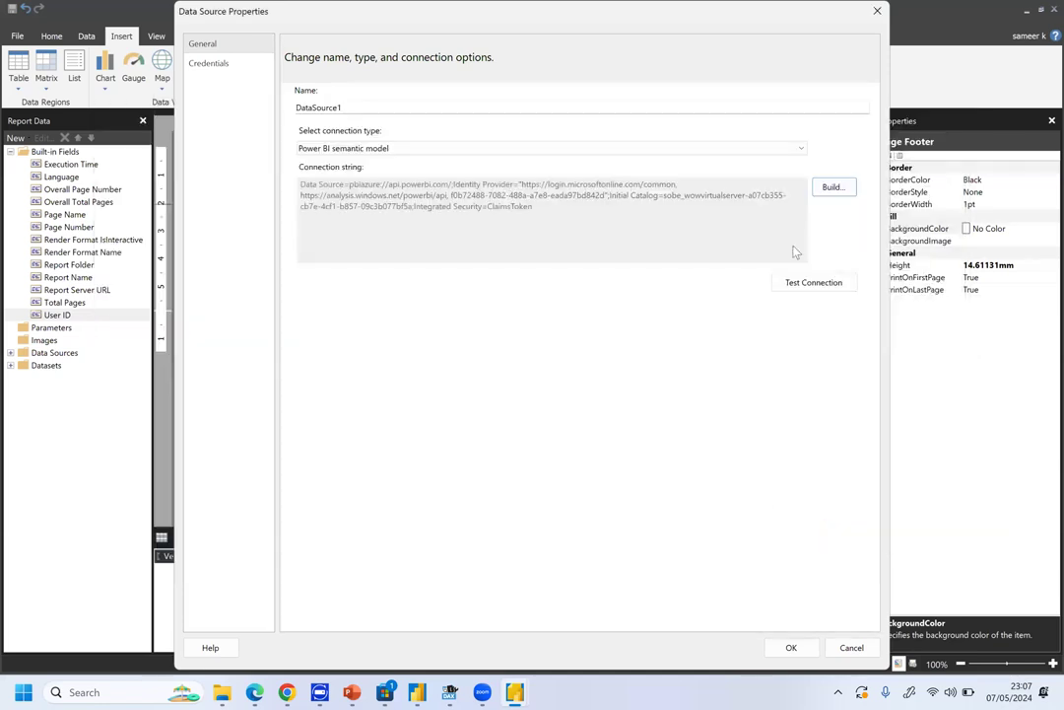
Test the new data source's connection, save it and continue with it to the chart's query design.
left_click(799, 280)
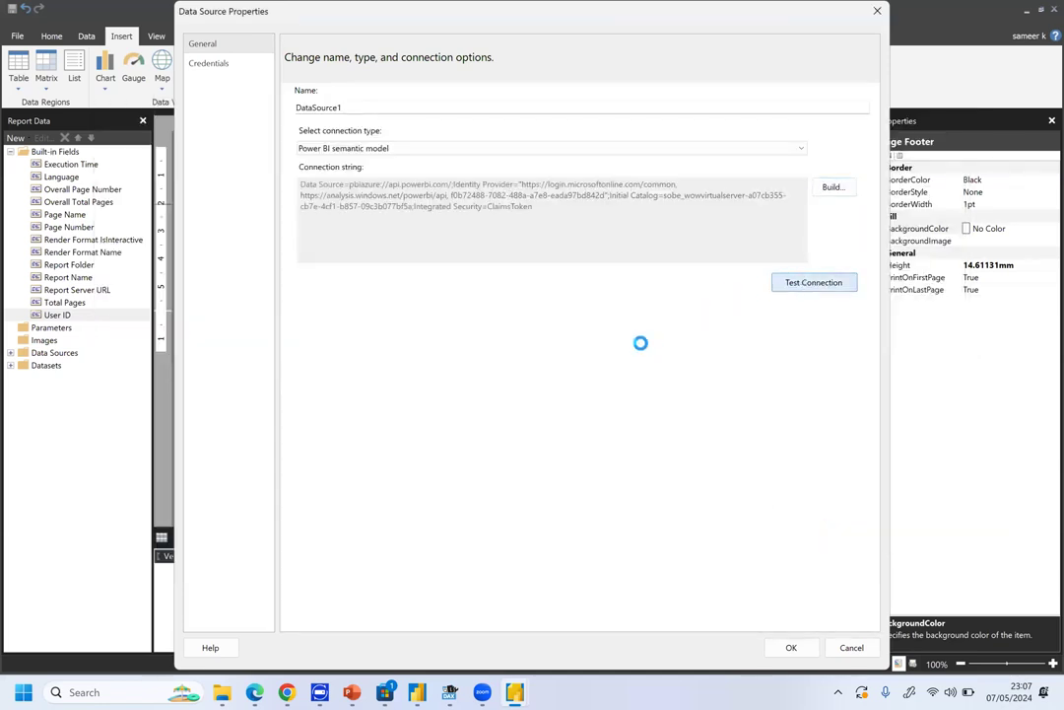
left_click(609, 398)
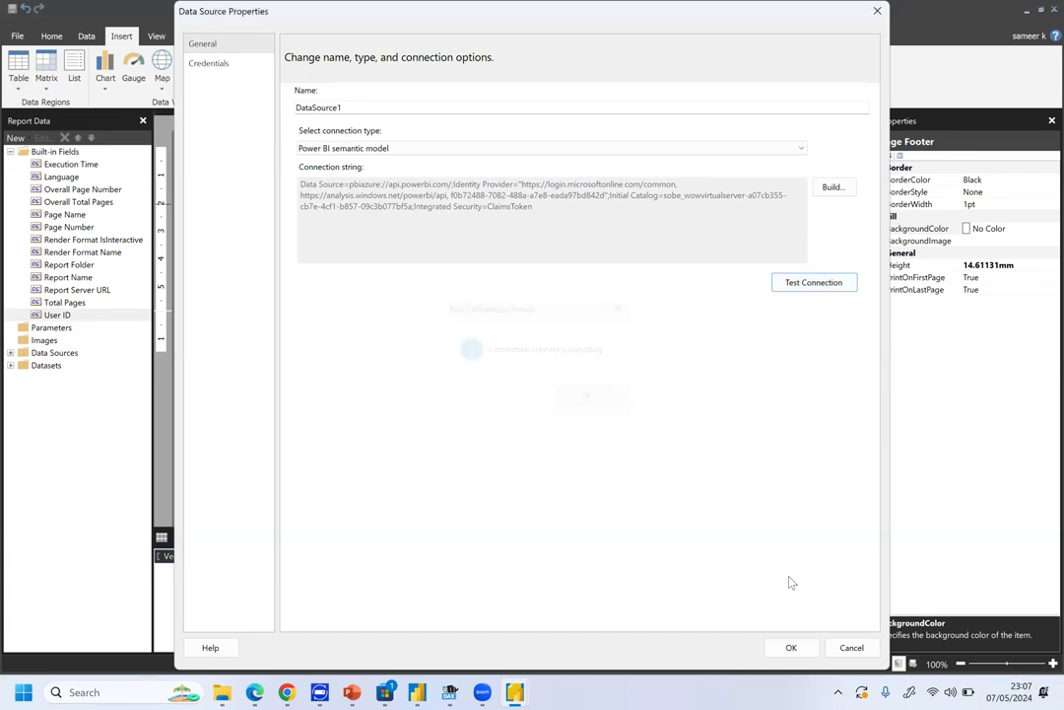
left_click(791, 647)
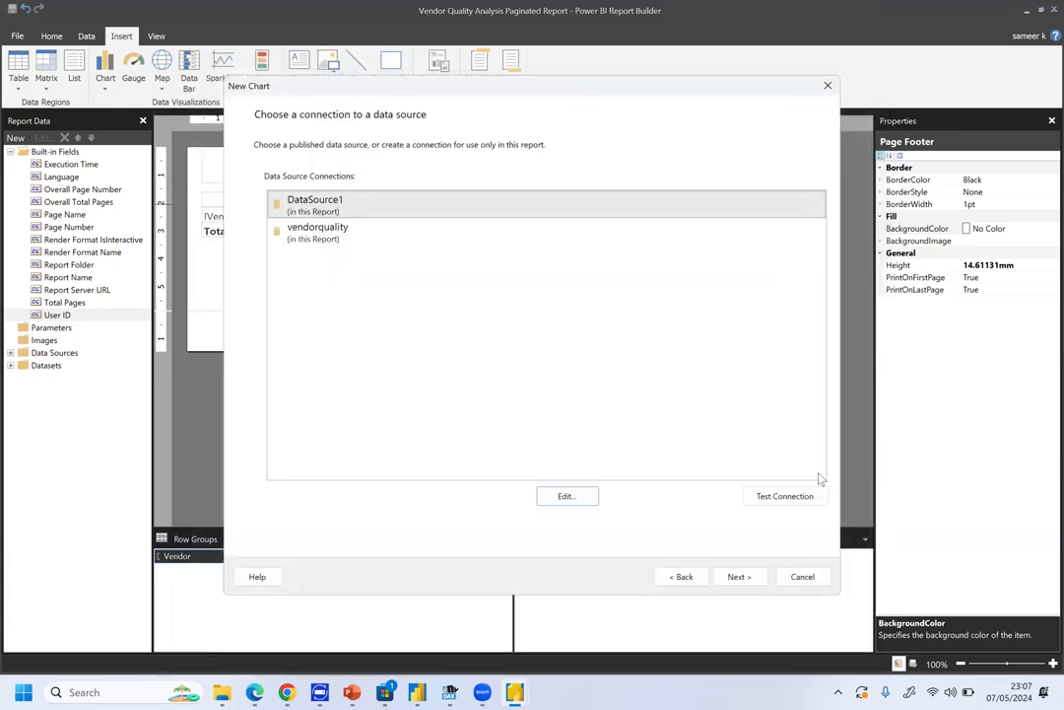
left_click(801, 495)
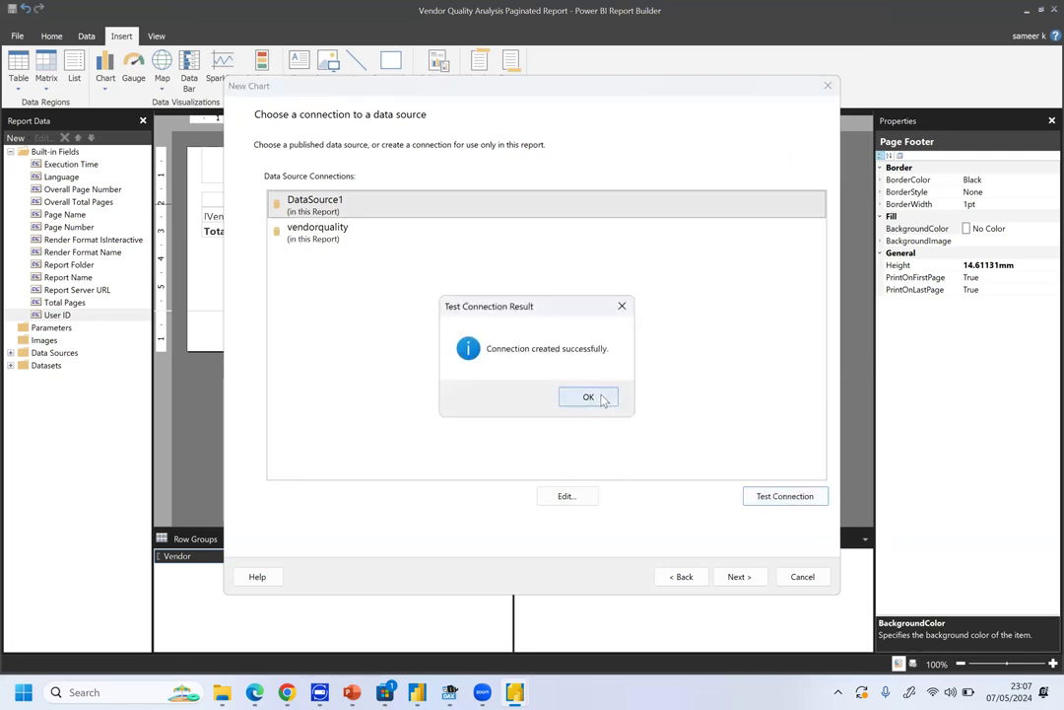
left_click(603, 397)
left_click(759, 579)
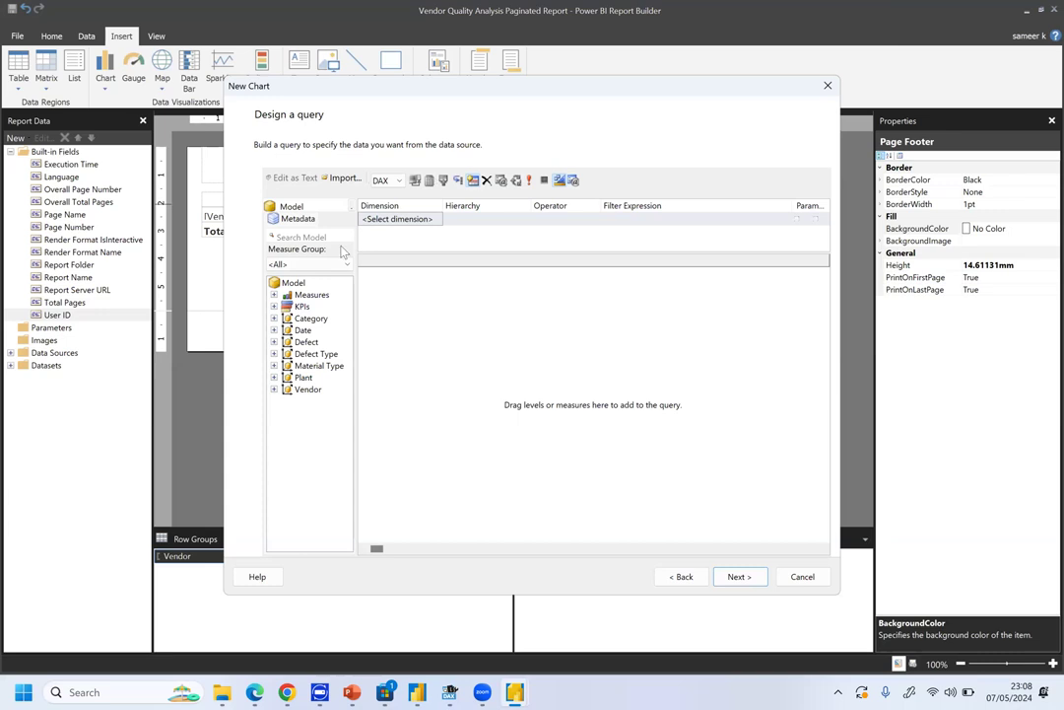
Build the chart query from the Vendor field and the Total Defect Qty and Total Downtime Minutes measures, and accept it.
left_click(274, 389)
left_click(286, 401)
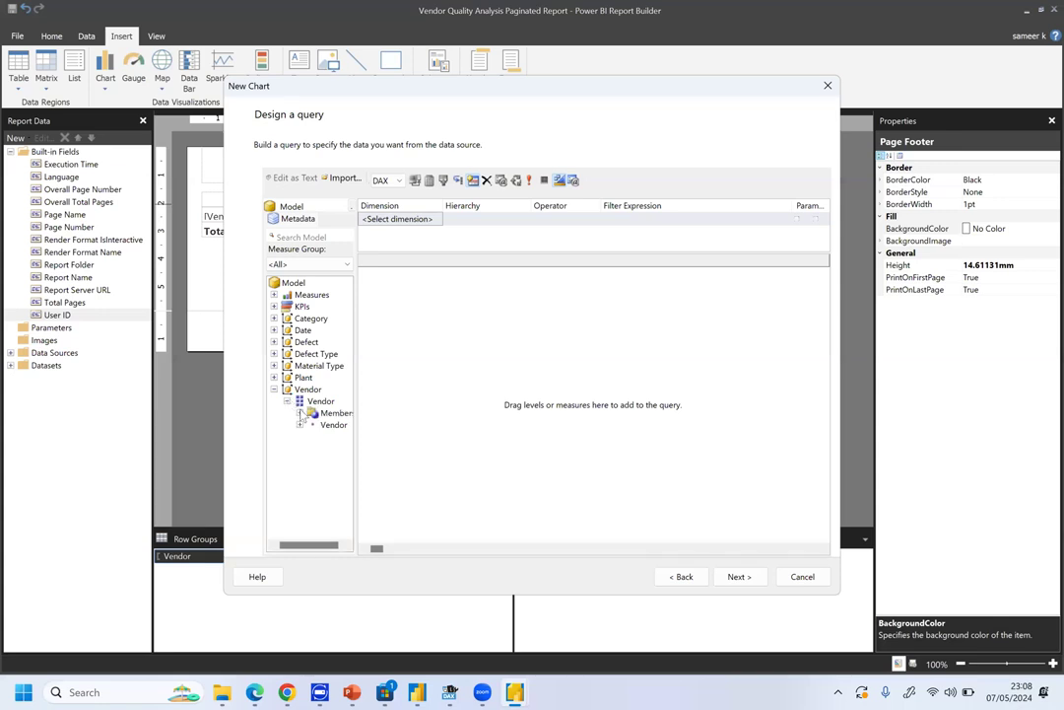
left_click_drag(333, 425, 458, 402)
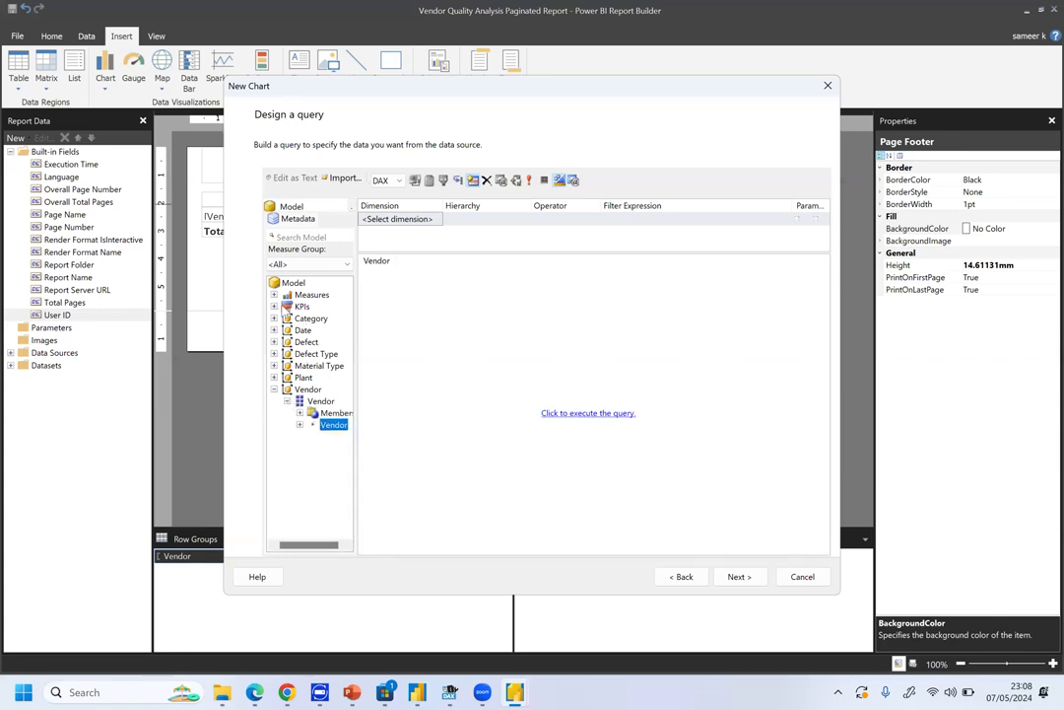
left_click(274, 296)
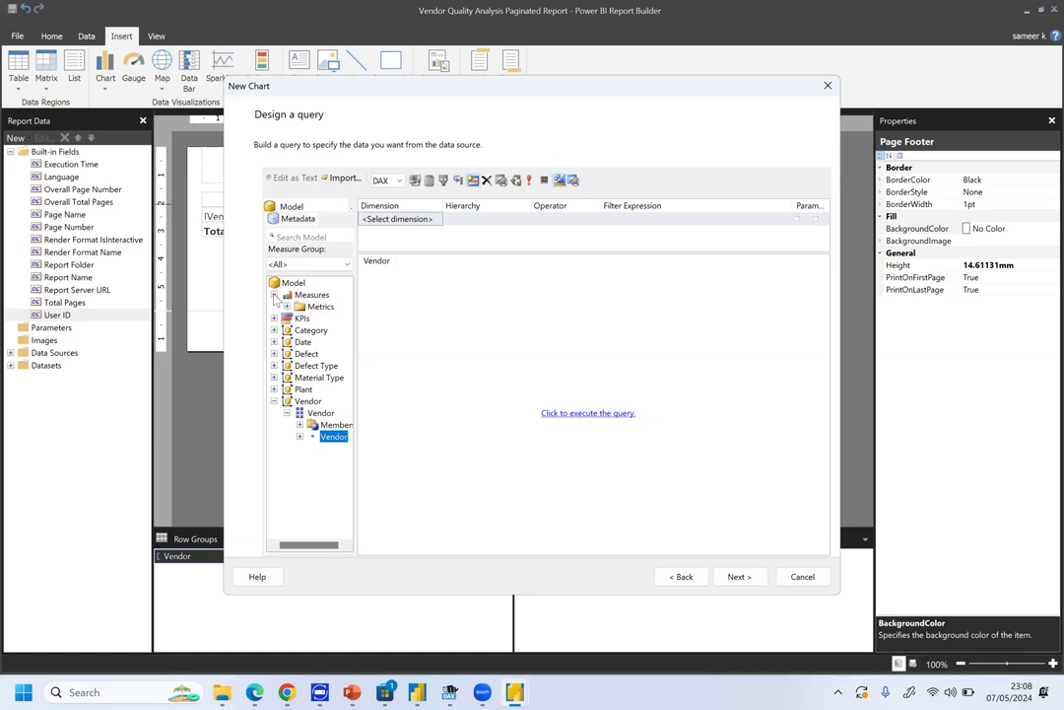
left_click(287, 306)
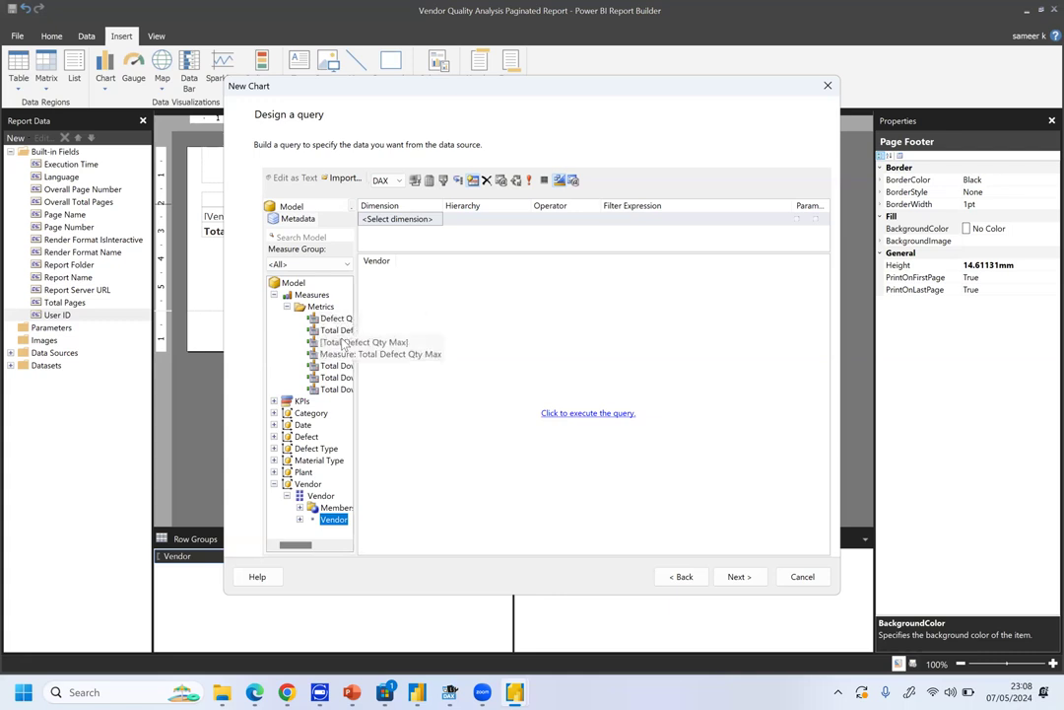
left_click_drag(335, 331, 448, 298)
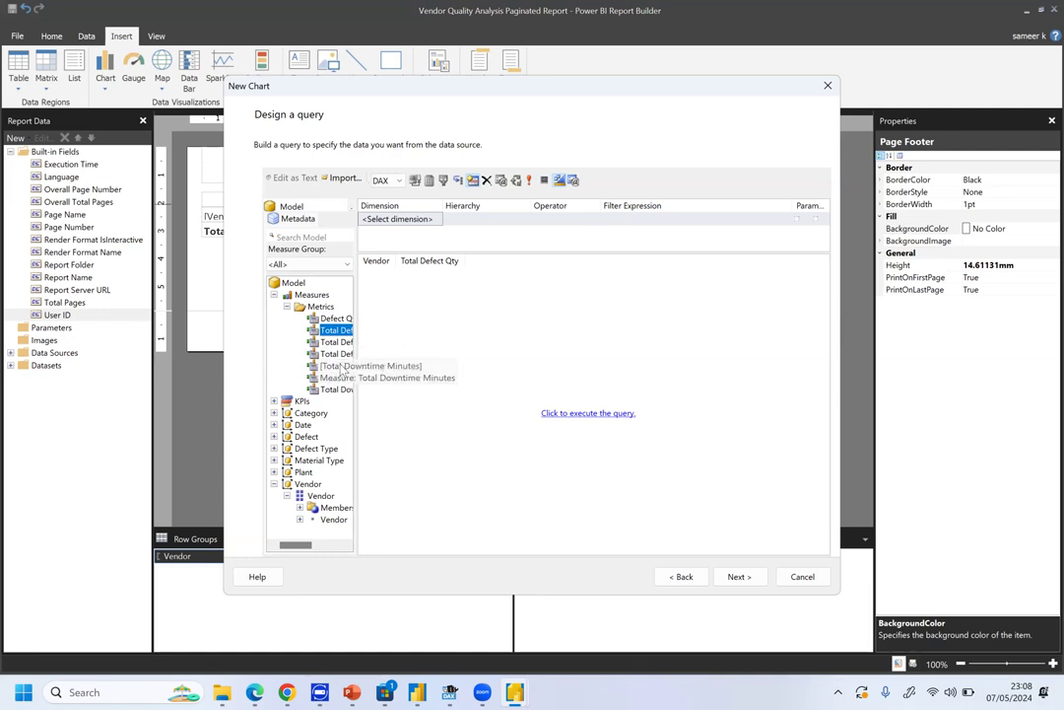
left_click_drag(341, 368, 537, 327)
left_click(588, 413)
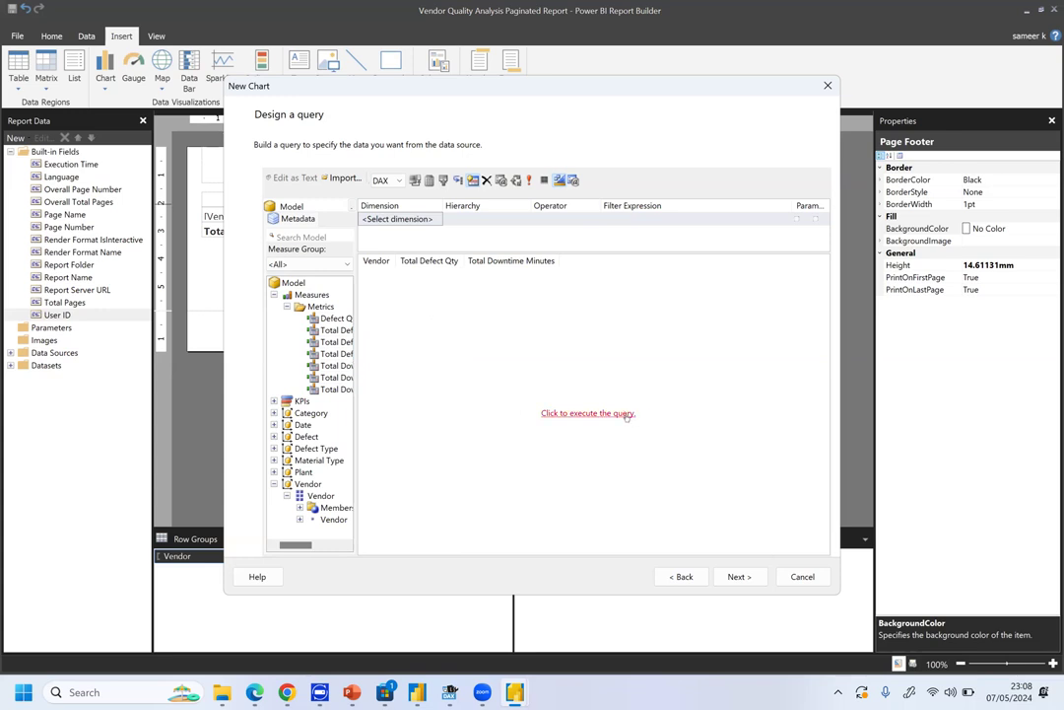
left_click(745, 569)
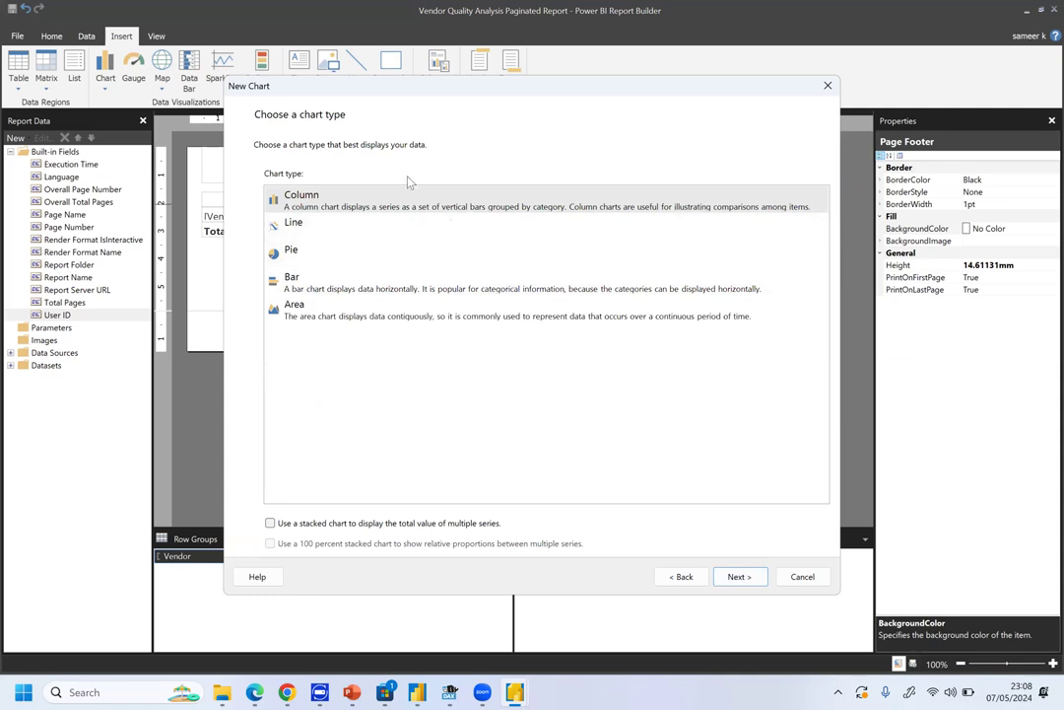
Insert a Bar chart with Vendor as the category and Total_Defect_Qty and Total_Downtime_Minutes as values.
left_click(390, 280)
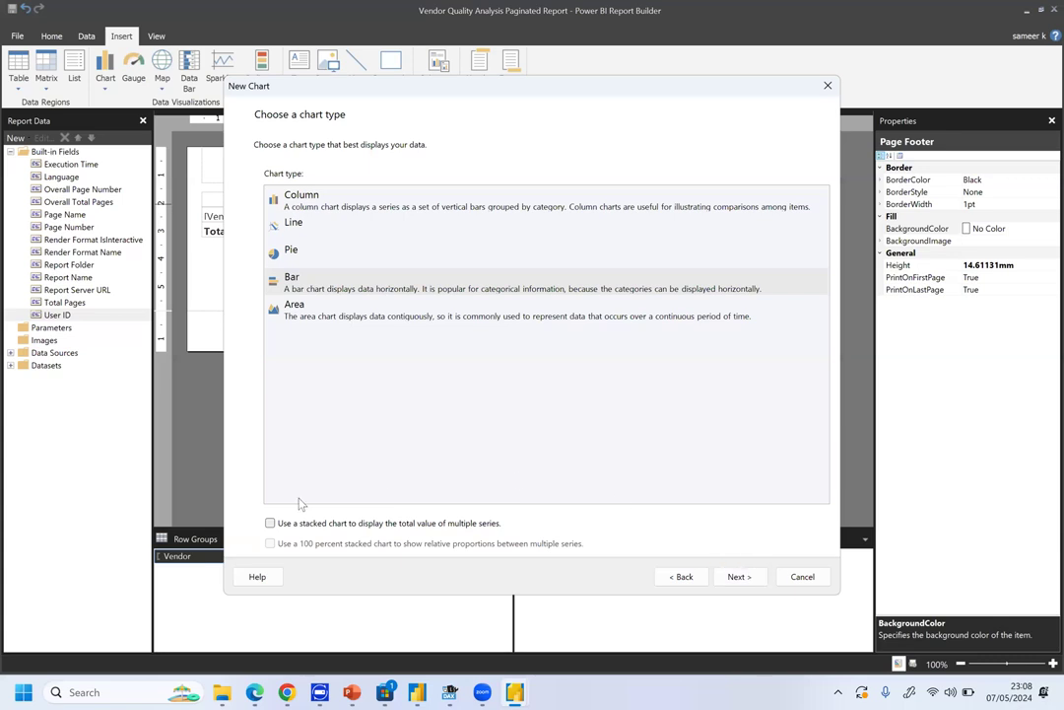
left_click(761, 575)
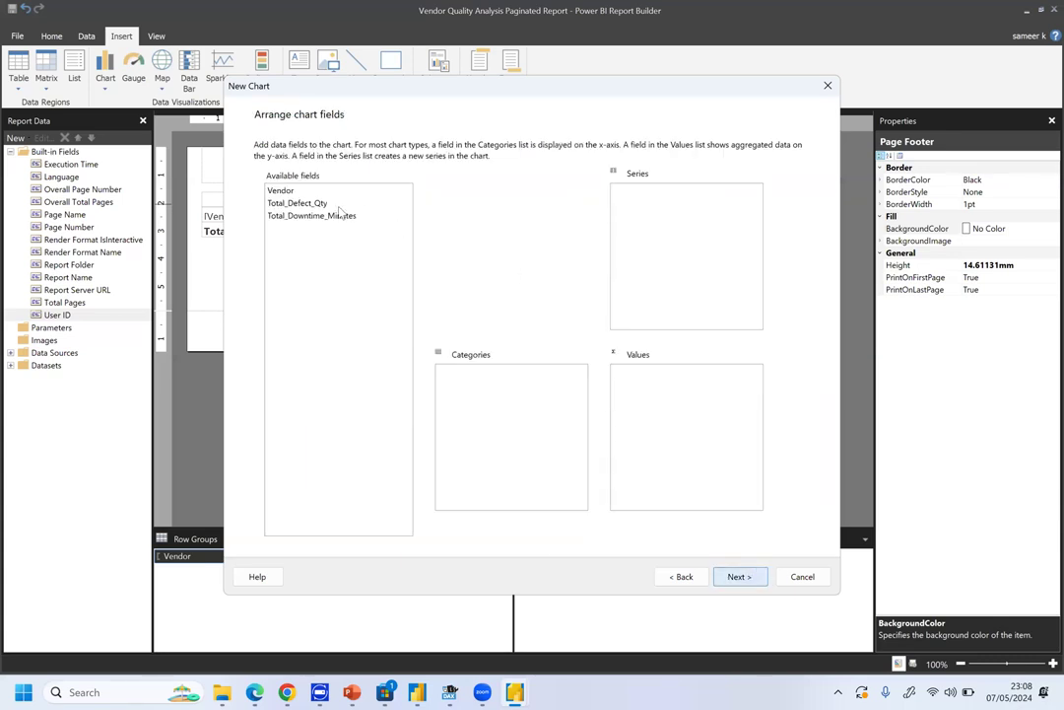
left_click_drag(280, 191, 528, 392)
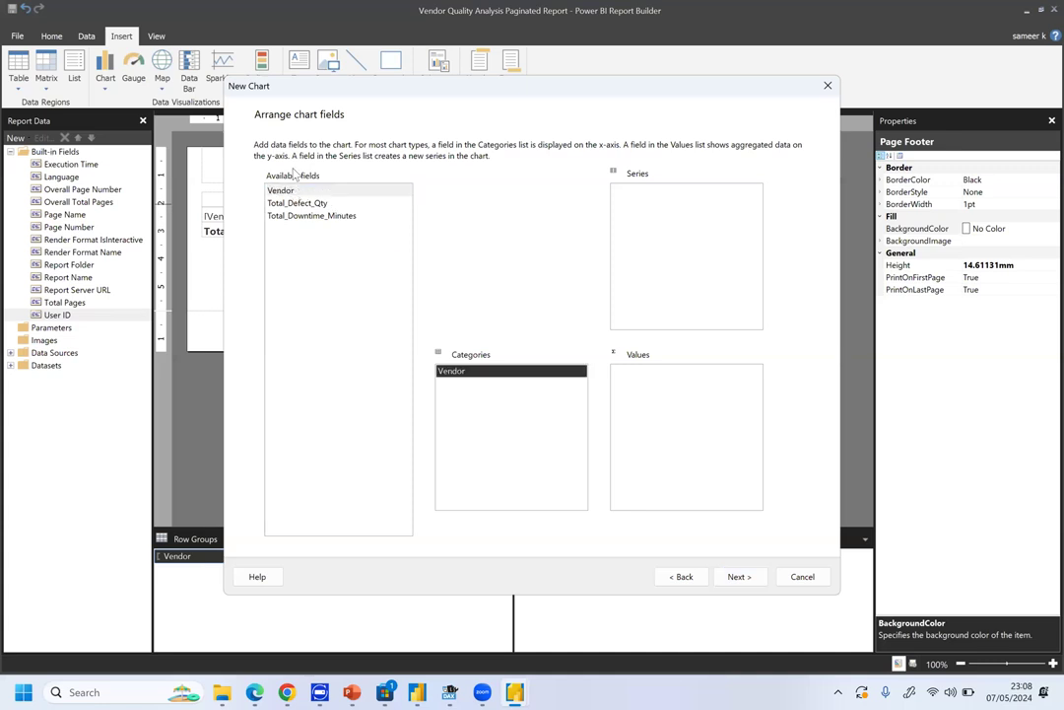
left_click_drag(295, 202, 659, 383)
left_click_drag(334, 225, 659, 395)
left_click(751, 579)
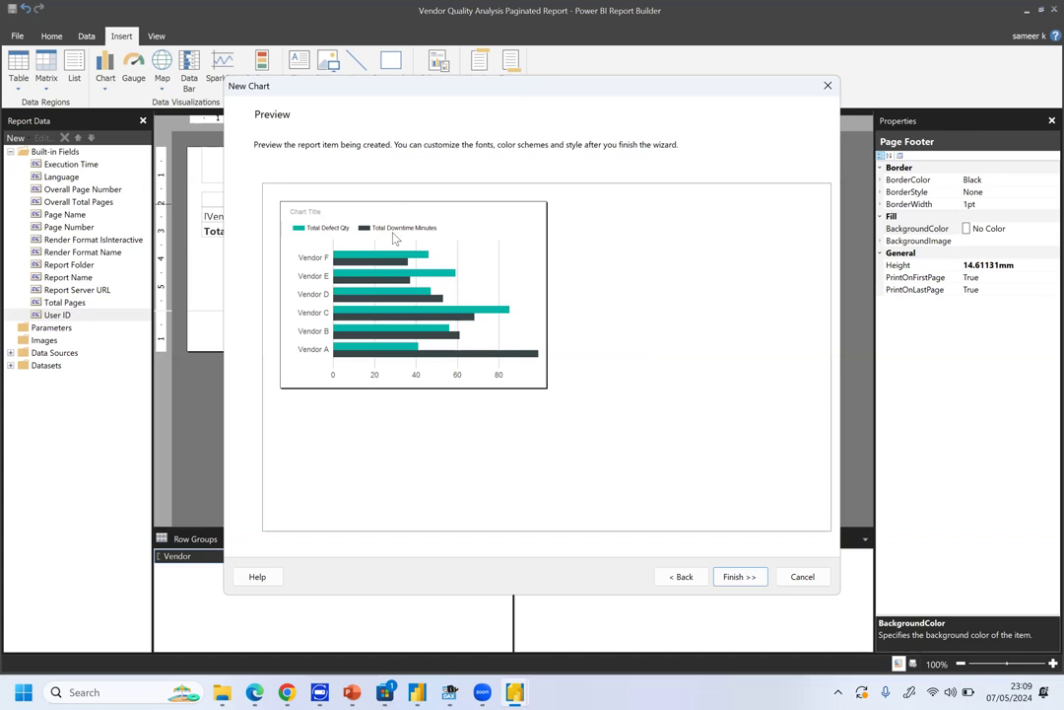
left_click(738, 575)
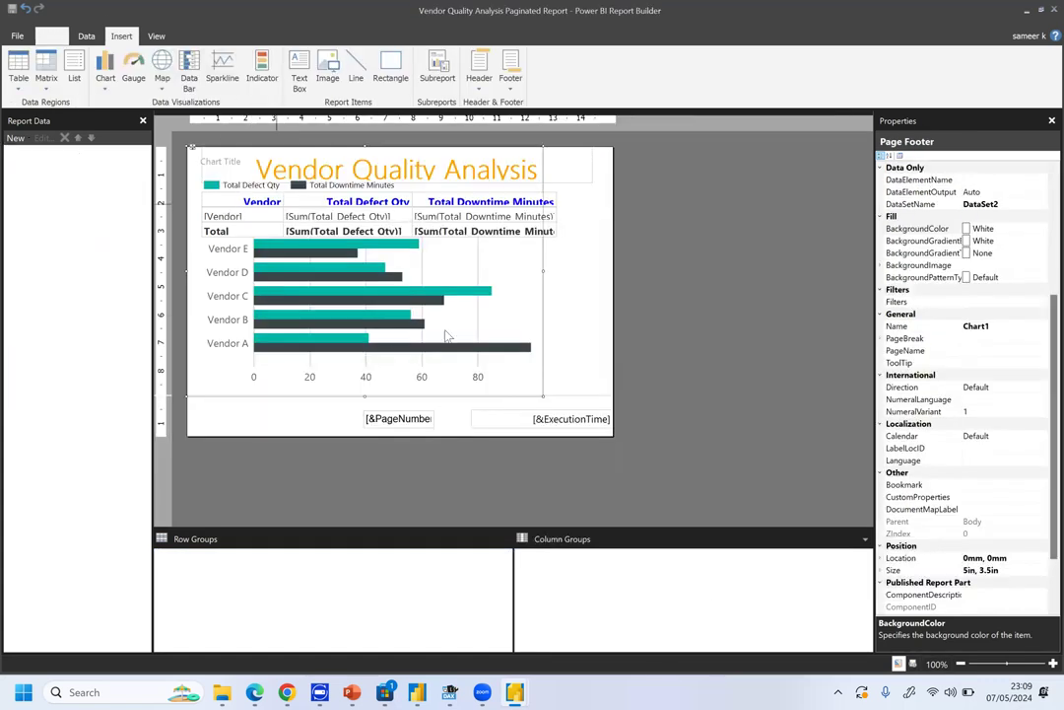
Run the report to preview the added chart and turn off Print Layout.
left_click(444, 335)
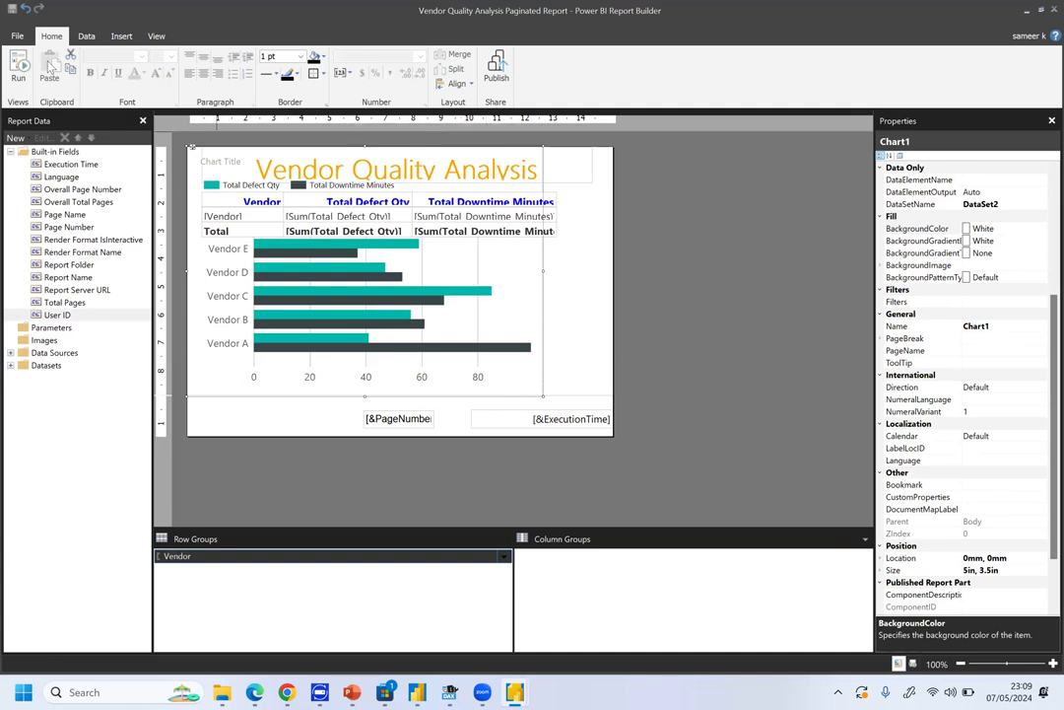
left_click(18, 67)
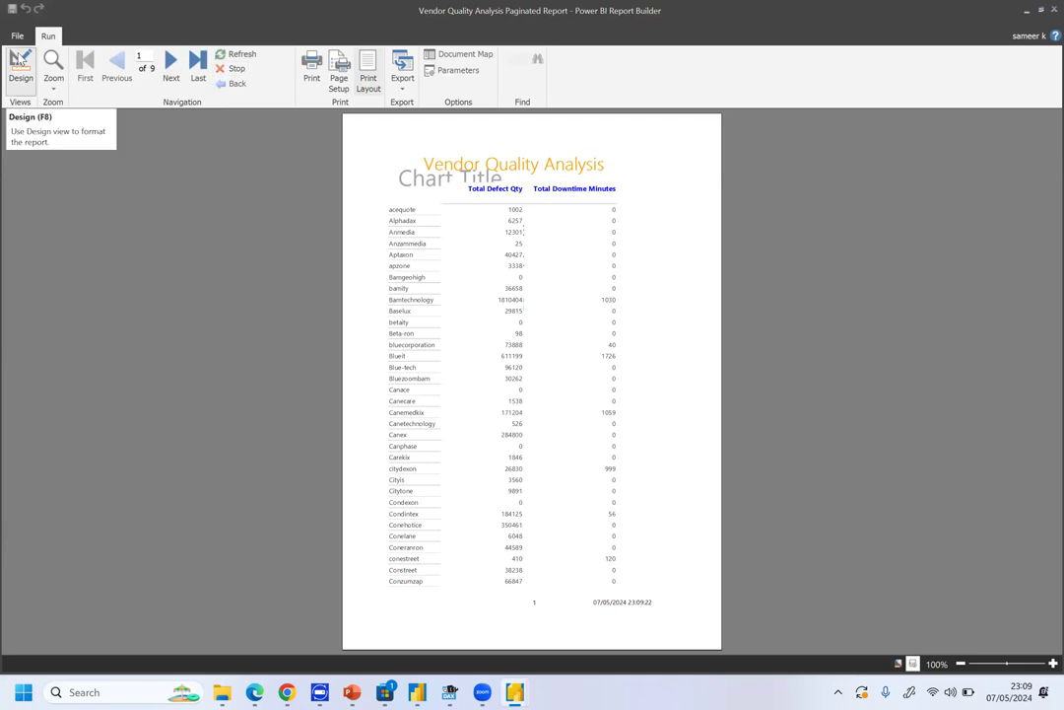
left_click(18, 61)
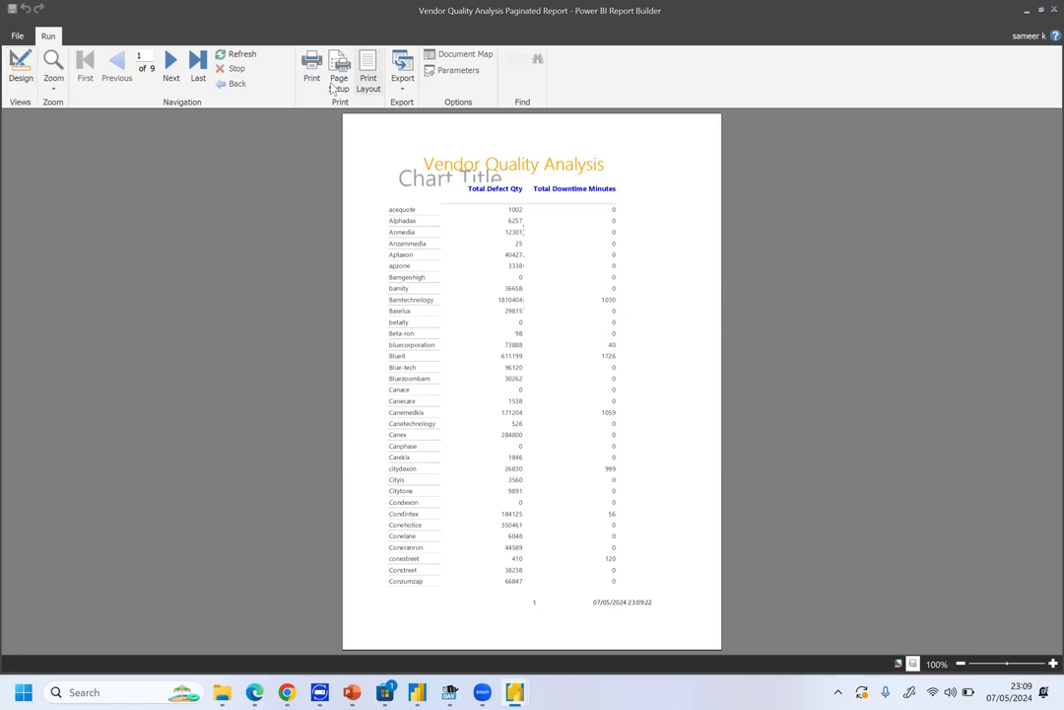
left_click(369, 85)
left_click(370, 84)
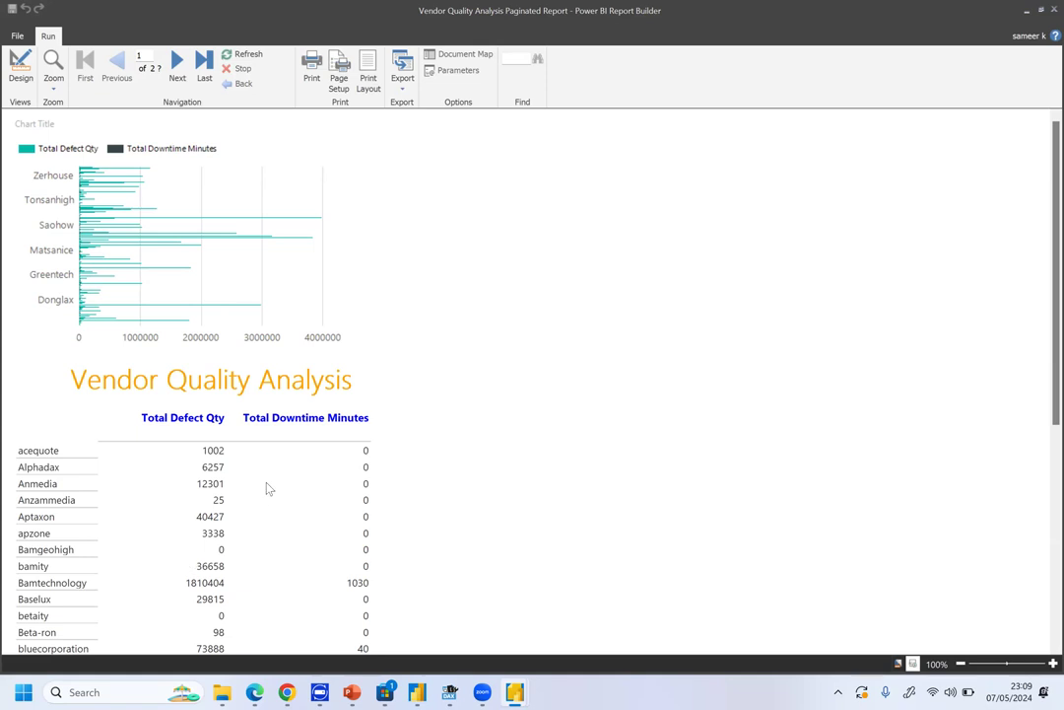
Page forward through the vendor table in the report preview.
left_click(178, 62)
left_click(177, 62)
left_click(178, 62)
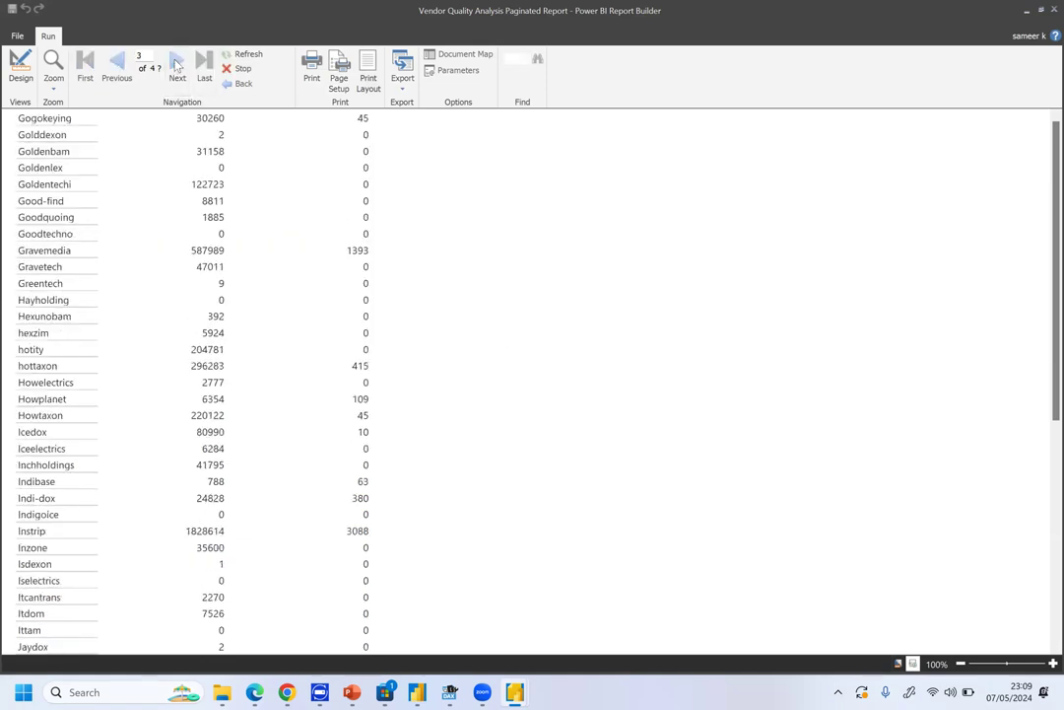
Page forward to the end of the vendor table in the preview, then return to the first page.
left_click(178, 62)
left_click(178, 62)
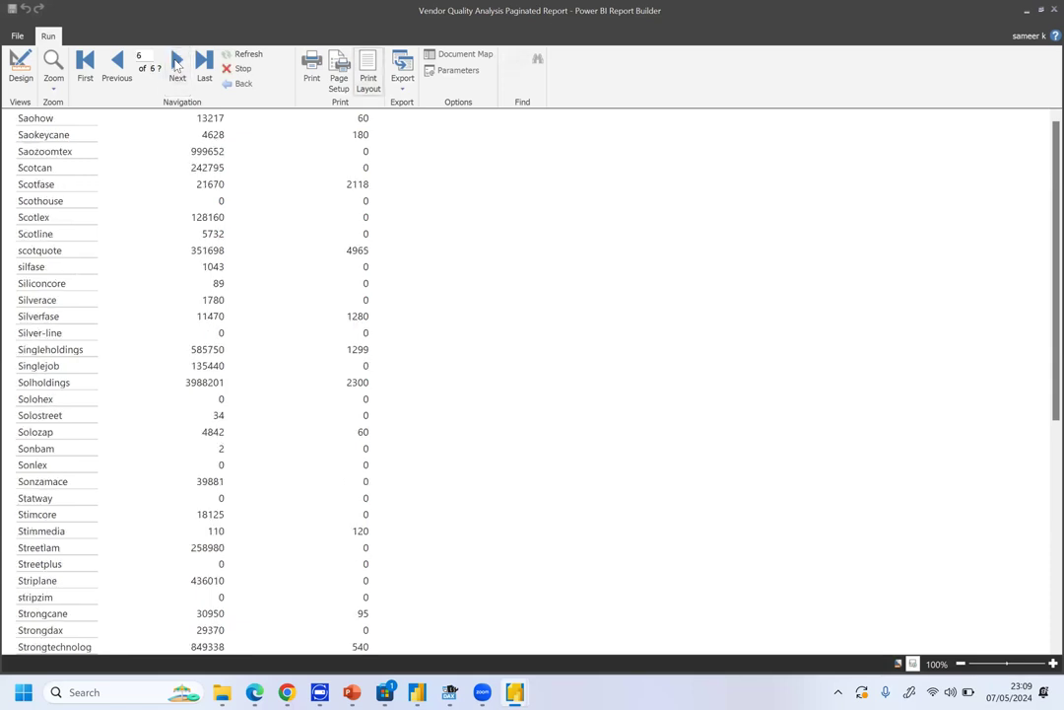
left_click(177, 62)
left_click(115, 65)
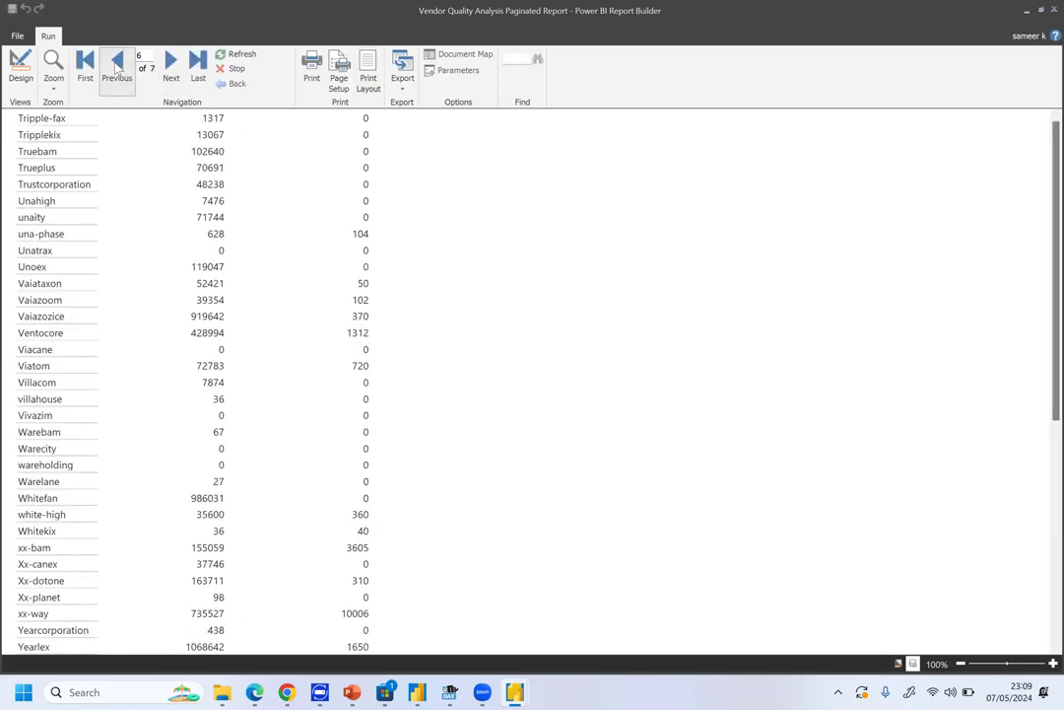
left_click(115, 65)
left_click(115, 65)
left_click(116, 65)
left_click(116, 65)
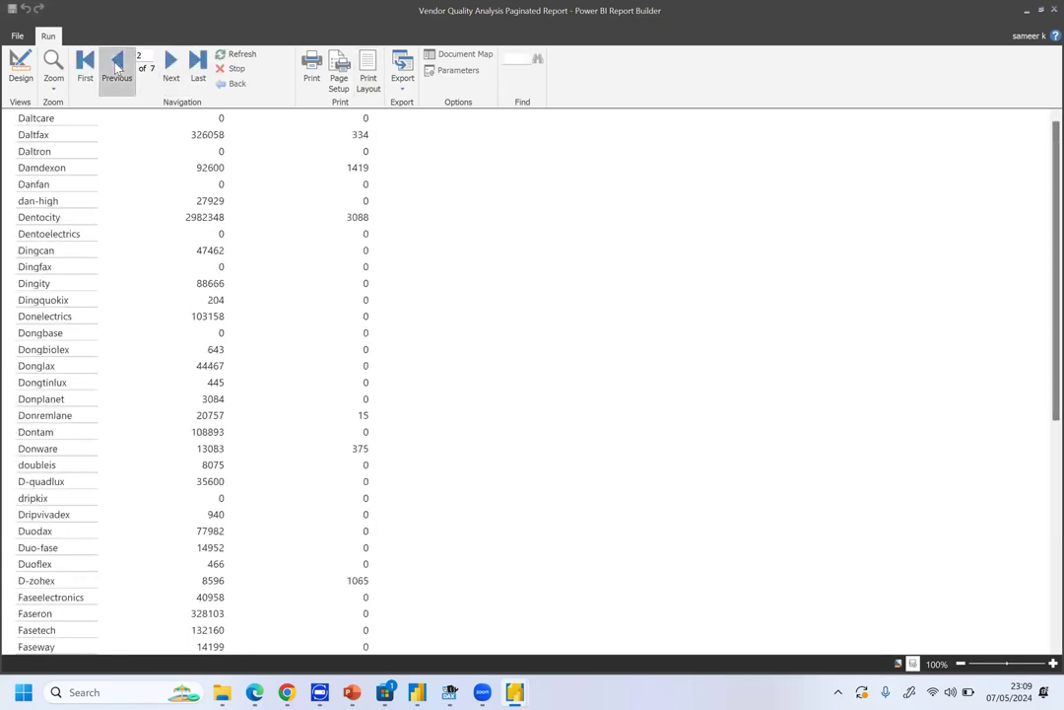
left_click(85, 65)
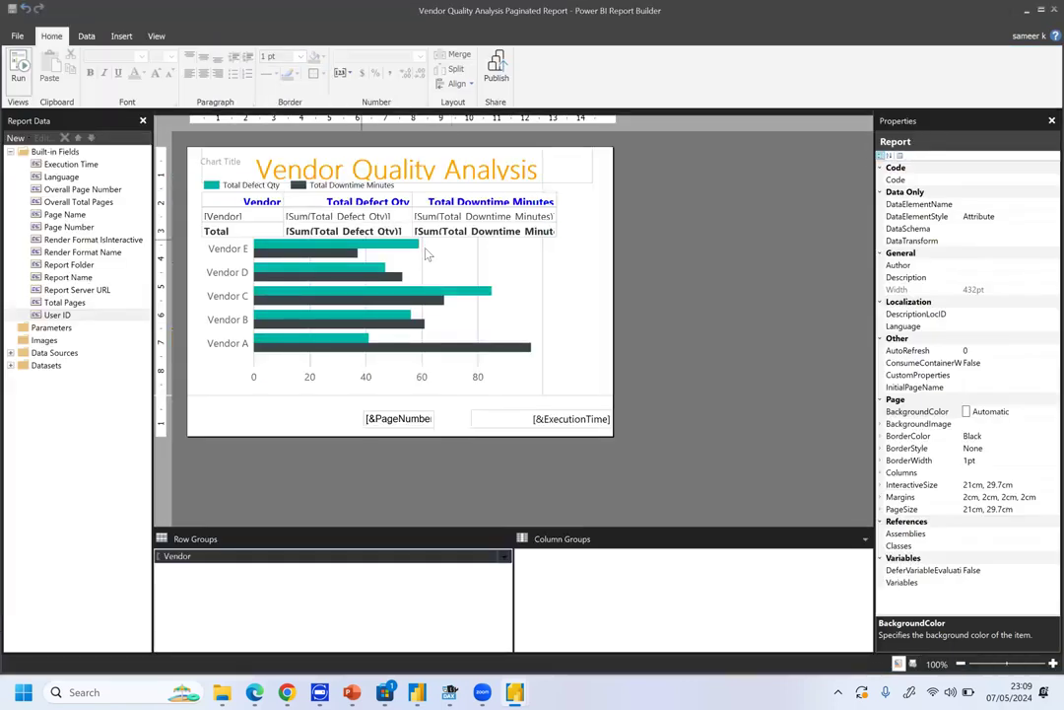
Shift the Vendor Quality Analysis title box slightly to the right in the report design.
left_click(358, 174)
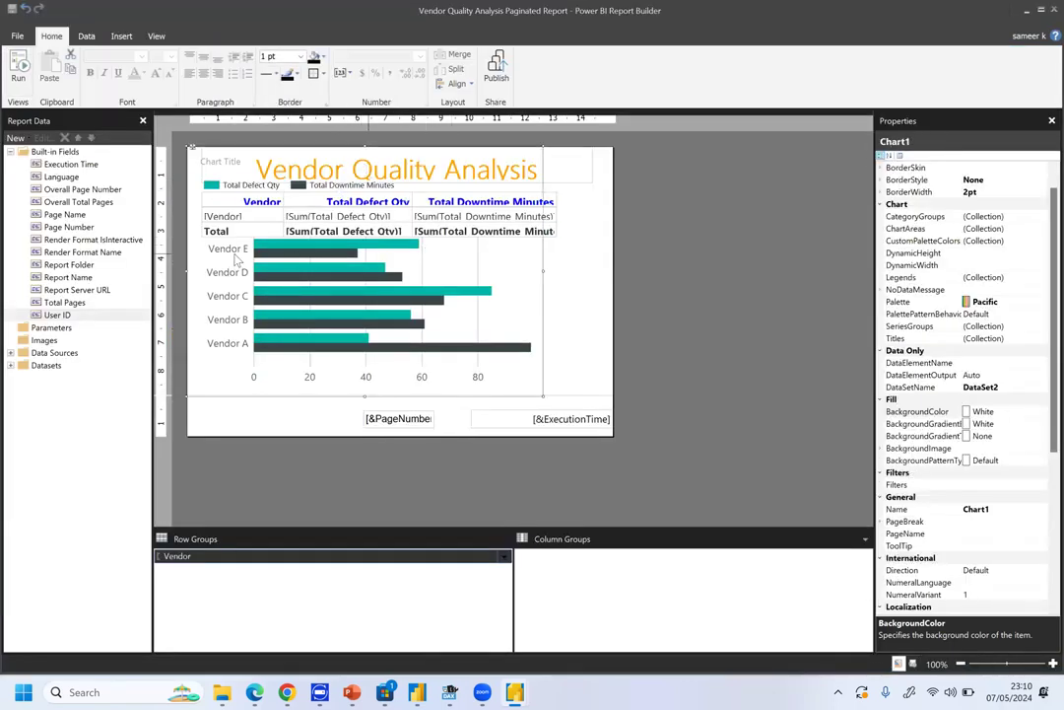
left_click(325, 216)
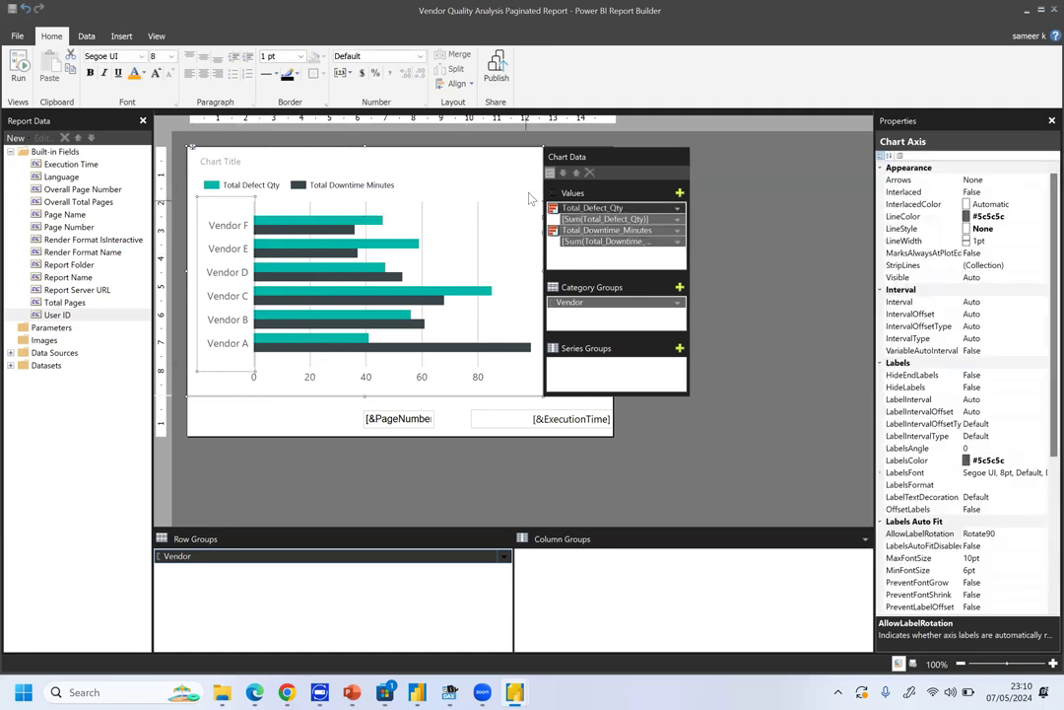
left_click(380, 199)
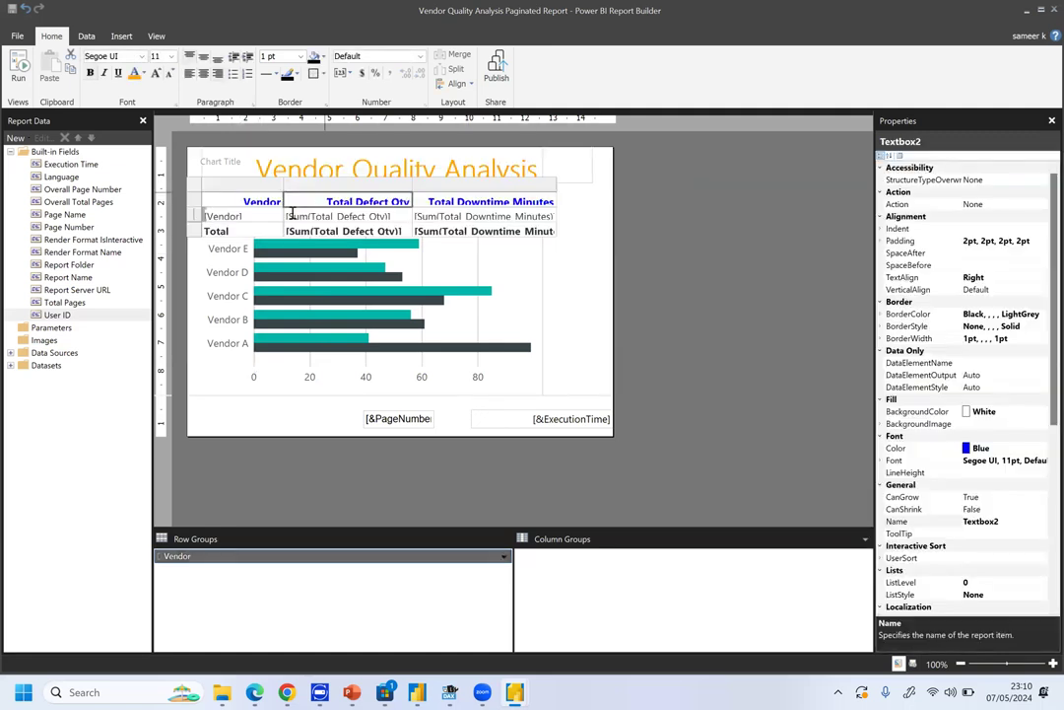
left_click(345, 184)
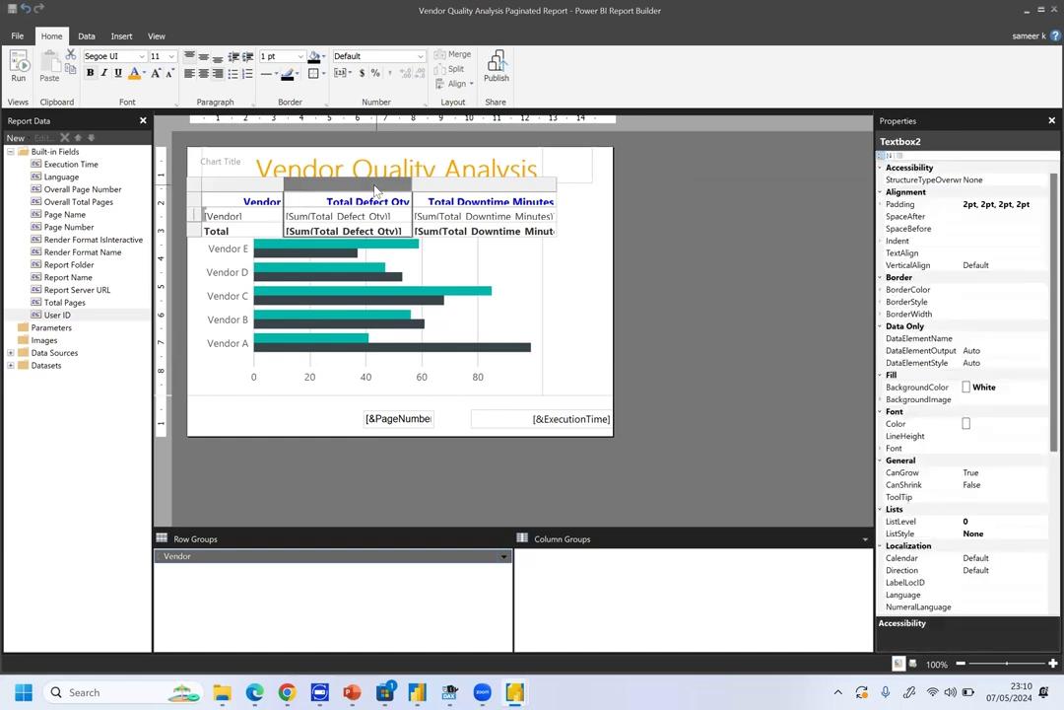
left_click(562, 170)
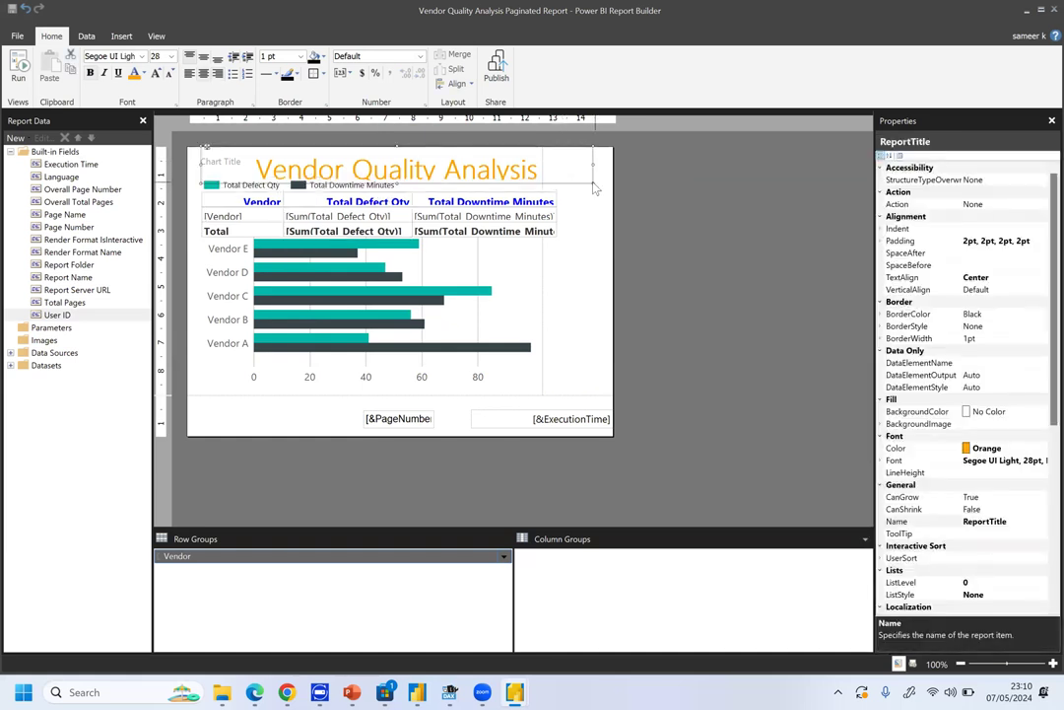
left_click_drag(592, 181, 602, 181)
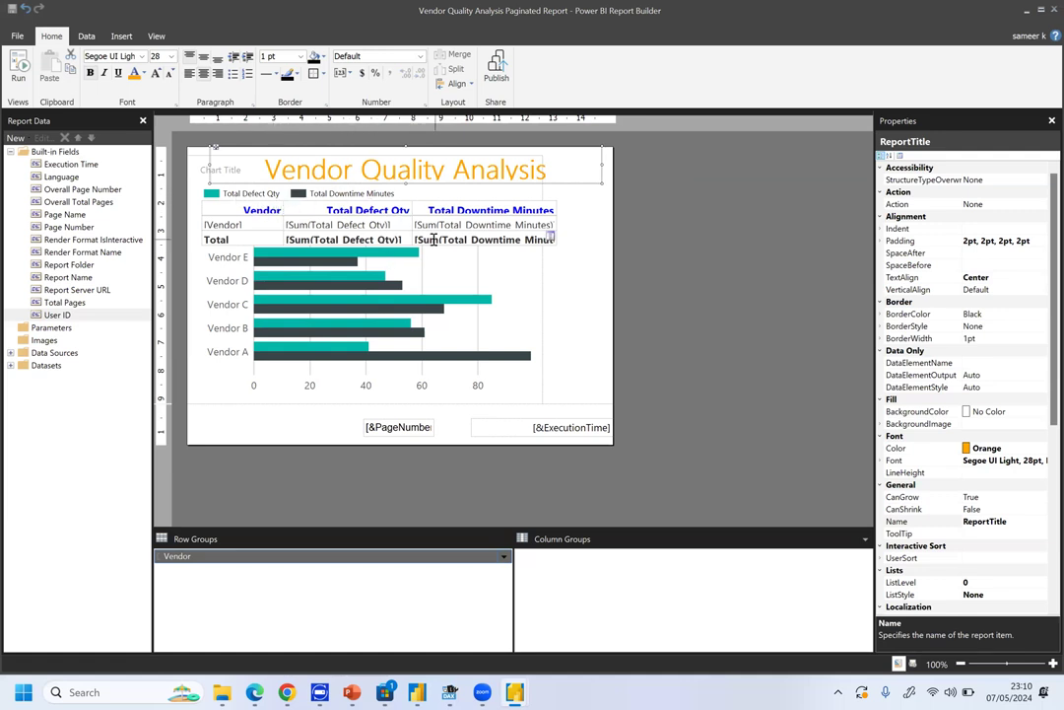
Shrink the vendor bar chart to about 8 cm wide and place it below the table, above the footer.
left_click(514, 307)
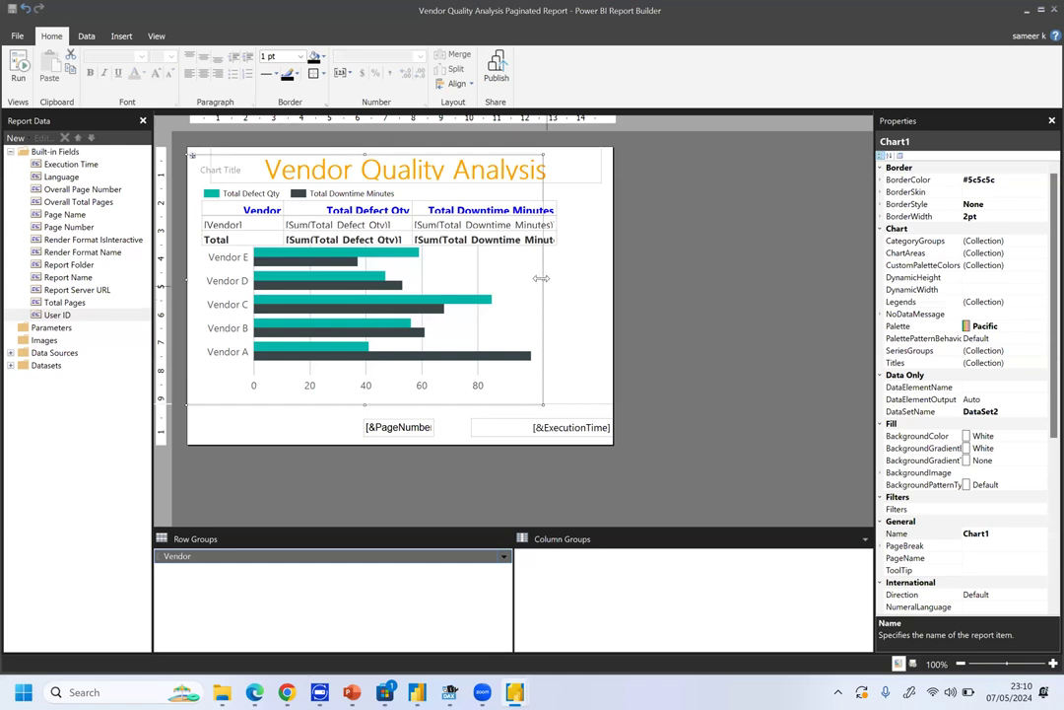
left_click_drag(542, 280, 347, 263)
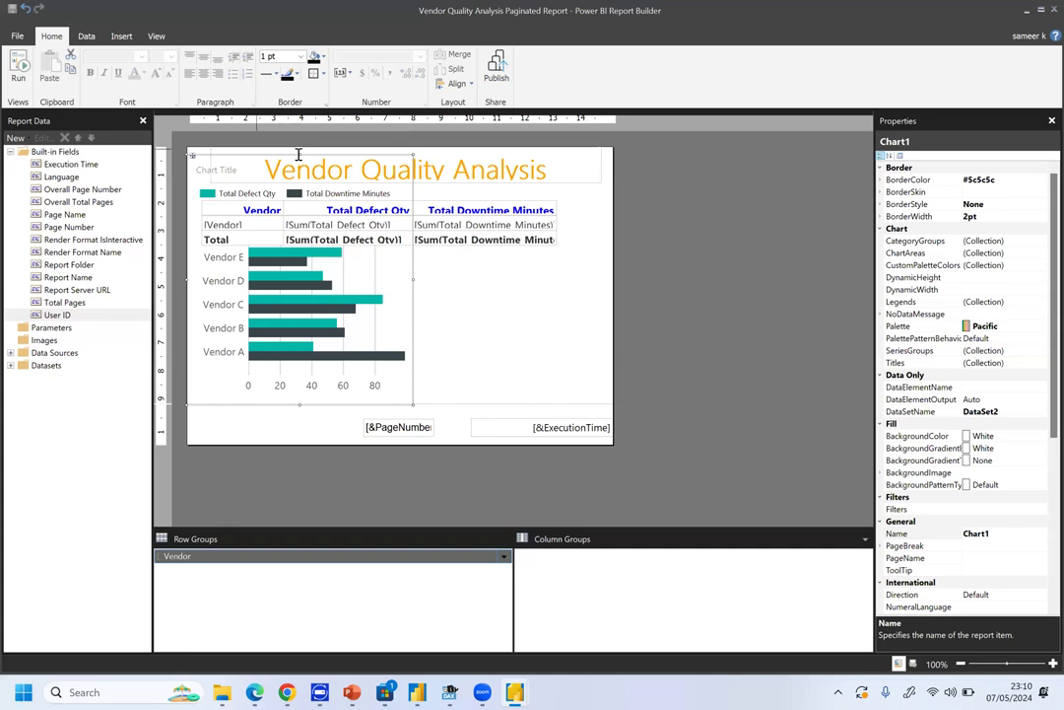
double_click(296, 154)
left_click(276, 177)
left_click_drag(335, 276, 439, 280)
left_click_drag(403, 355, 403, 416)
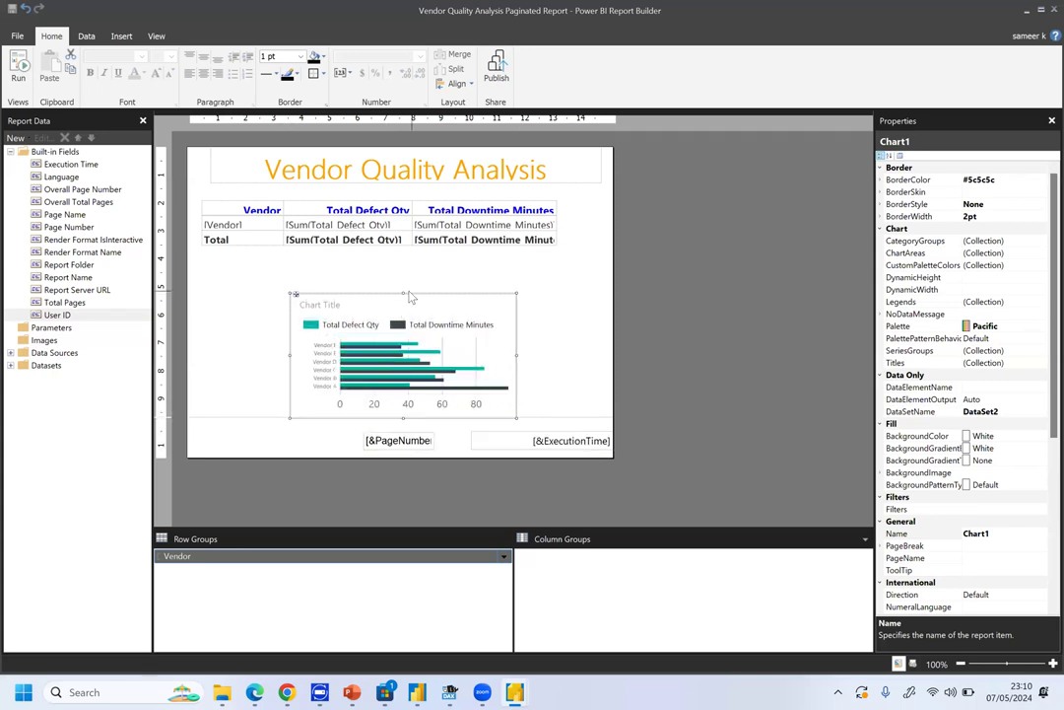
left_click(345, 244)
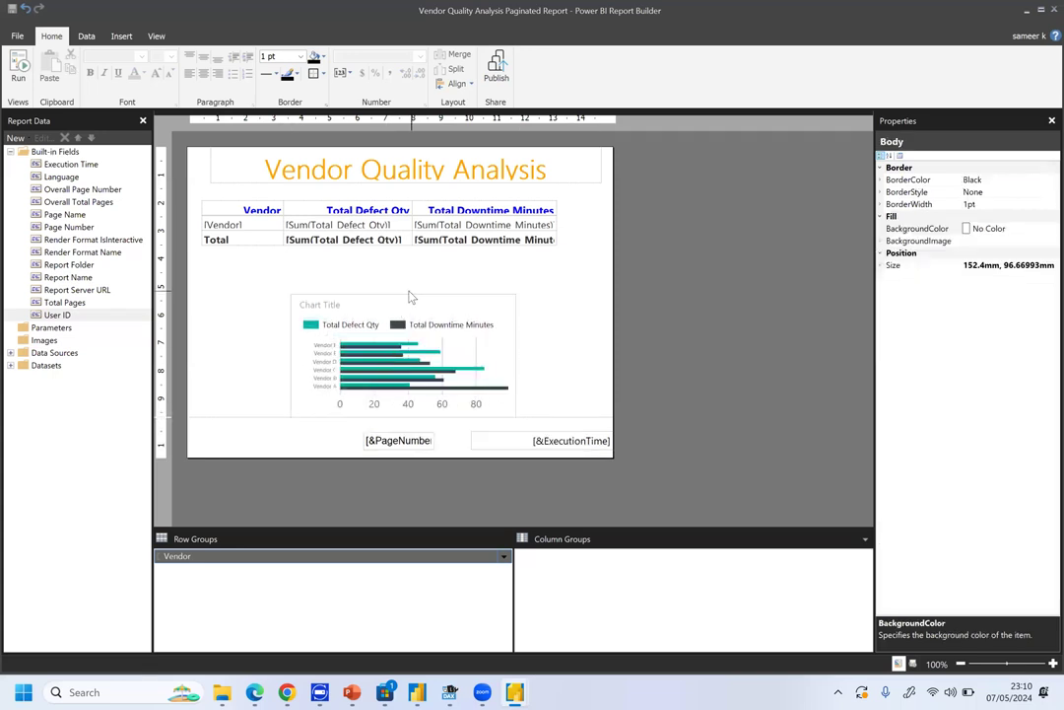
left_click(393, 242)
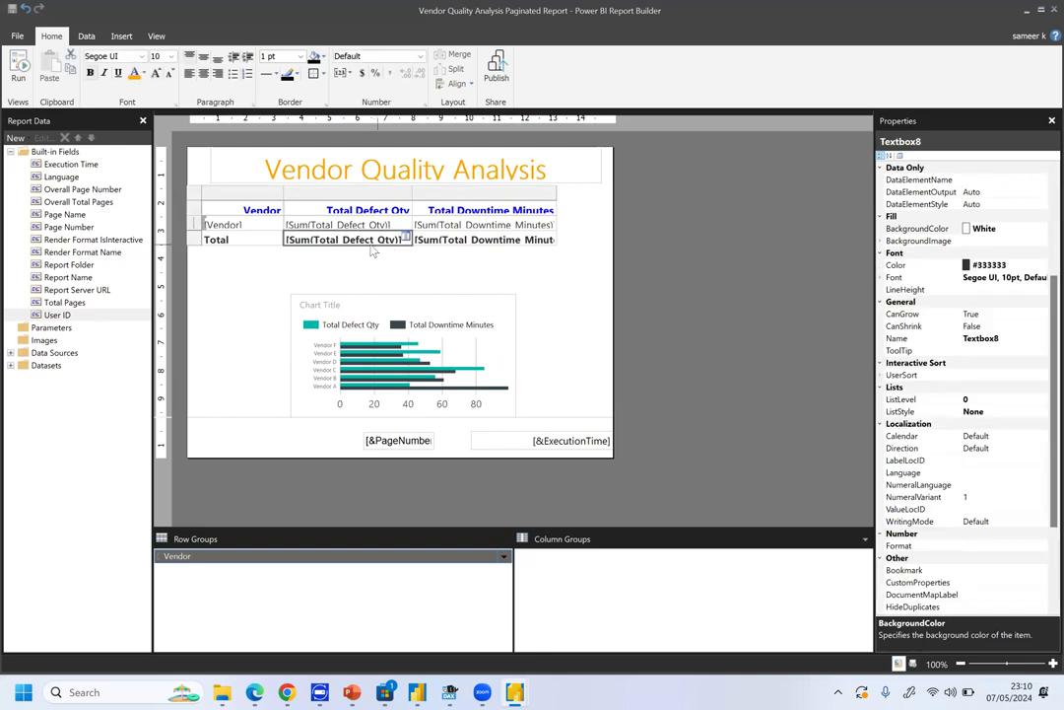
left_click_drag(404, 245, 401, 256)
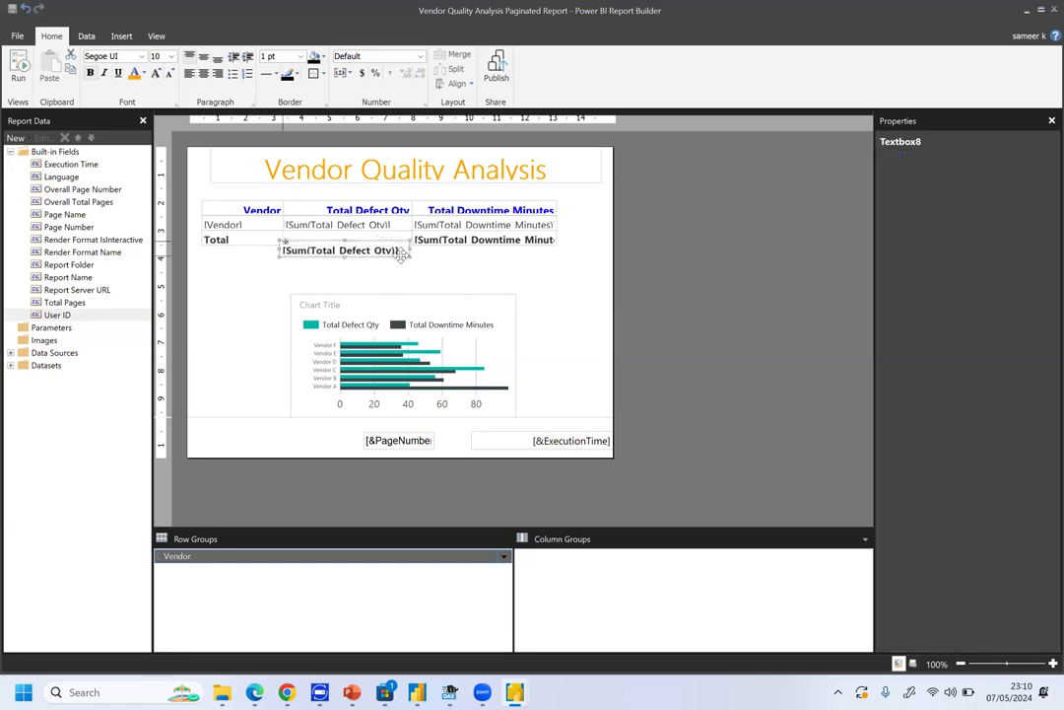
key("ctrl+z")
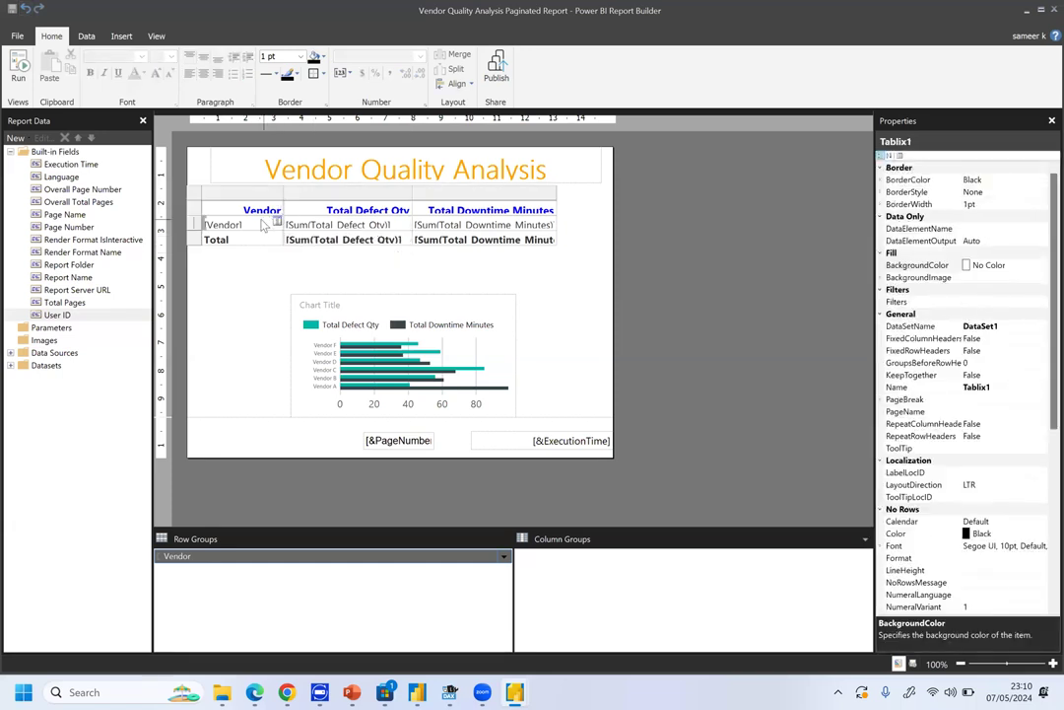
Move the whole vendor table slightly to the right so it sits centred under the report title.
left_click(202, 194)
left_click(194, 194)
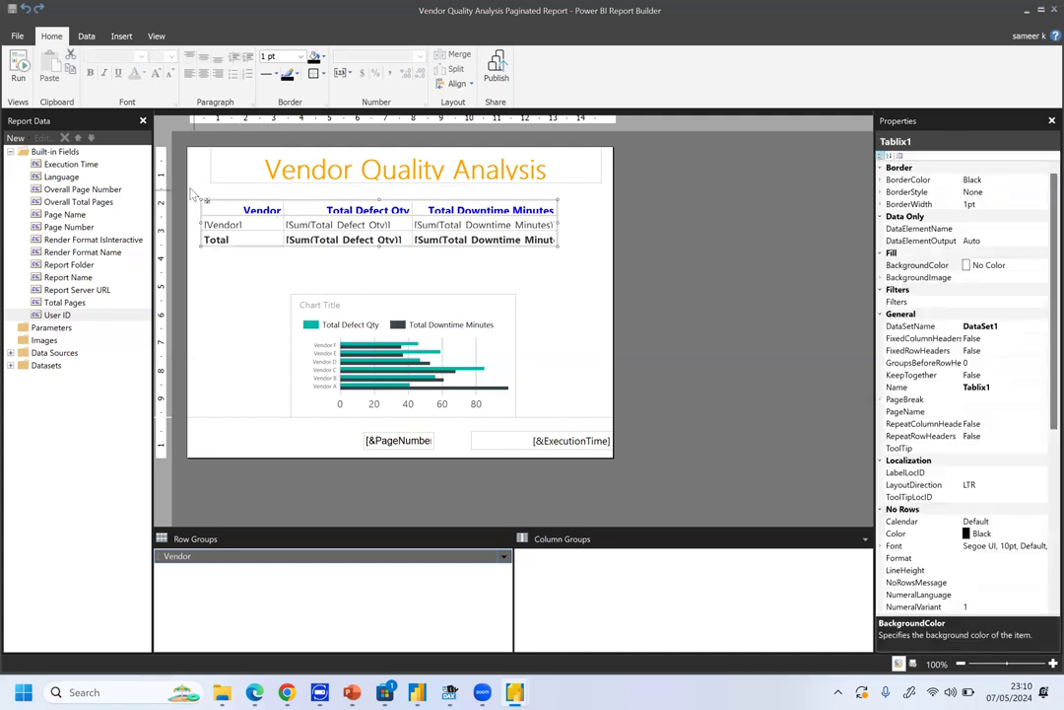
left_click_drag(206, 200, 228, 200)
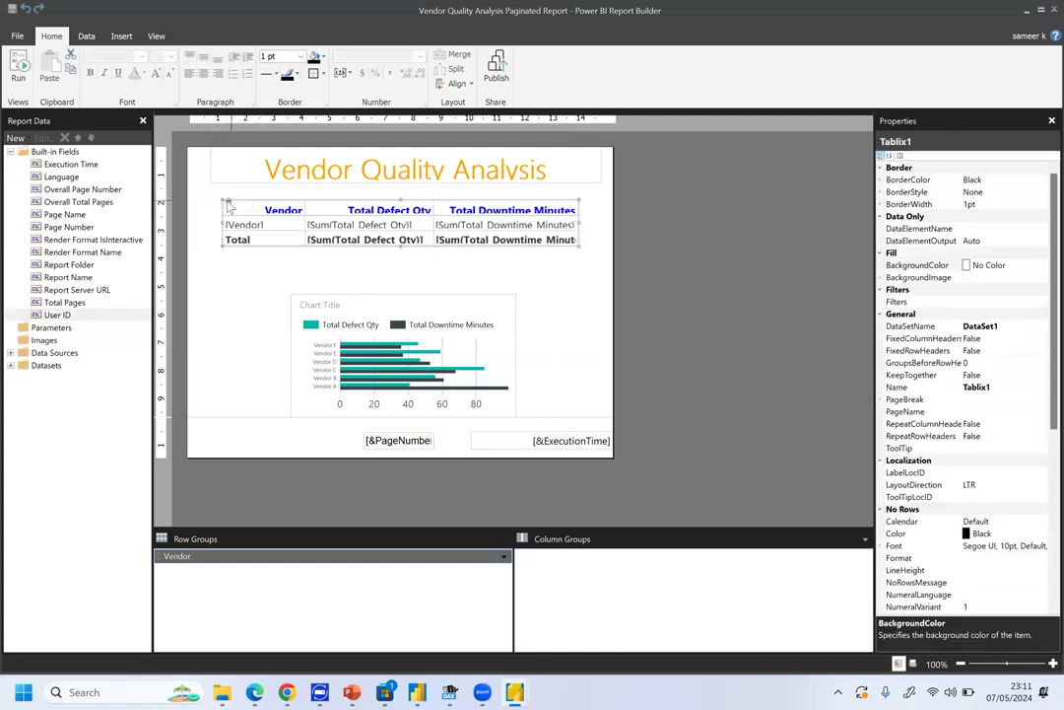
left_click(252, 266)
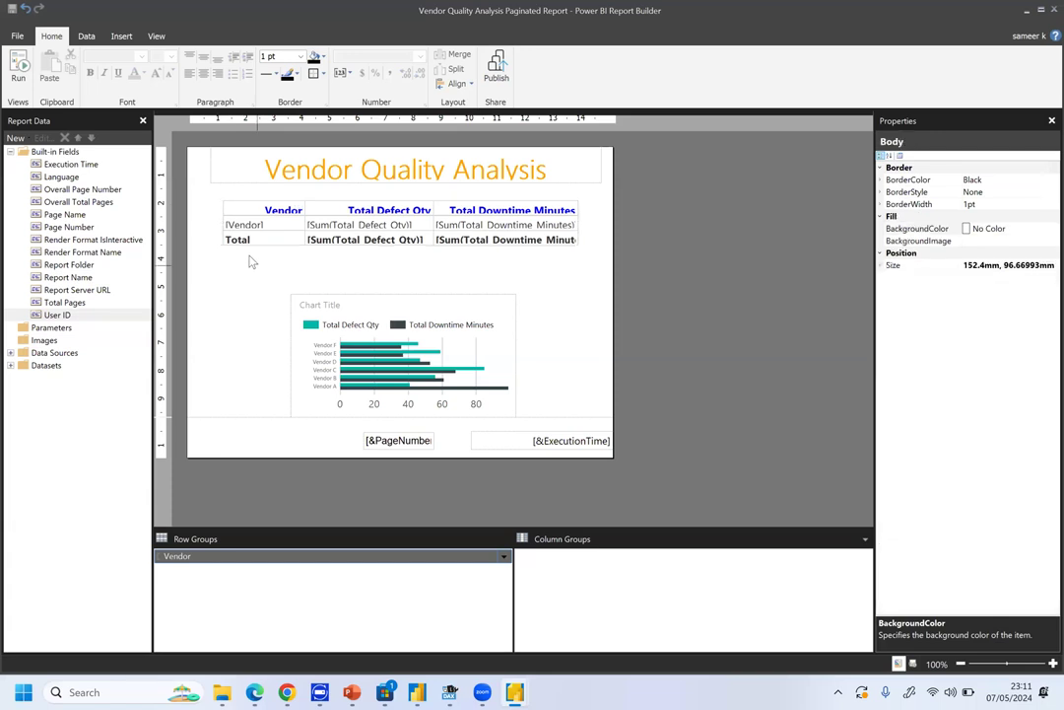
Run the report with the rearranged layout and show it in Print Layout.
left_click(17, 38)
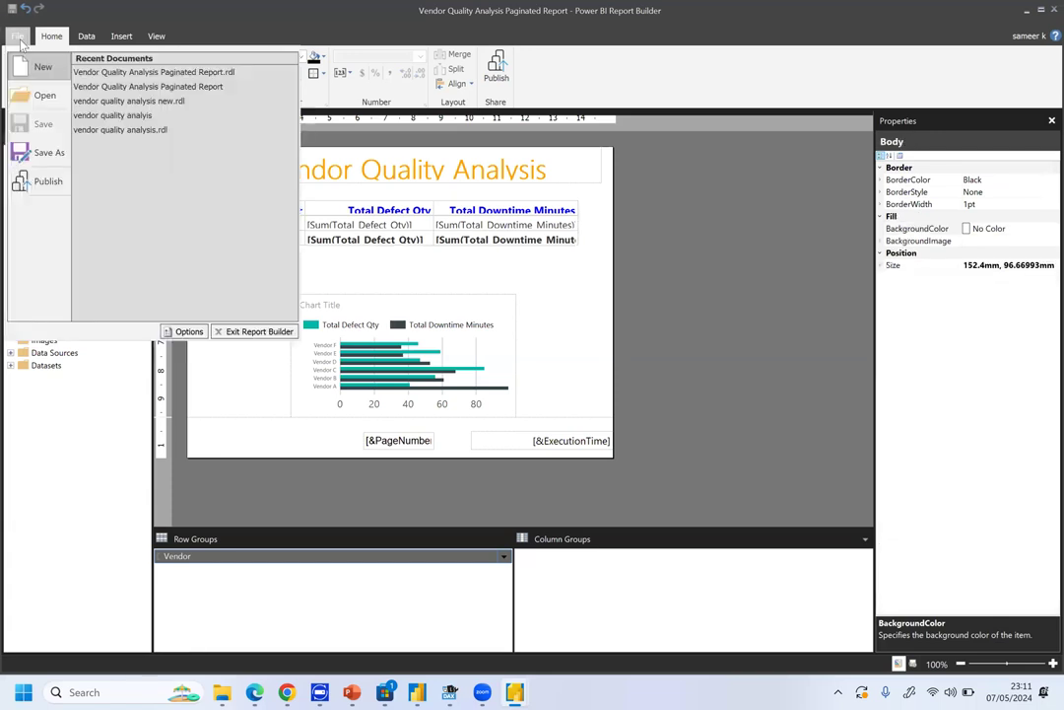
left_click(51, 35)
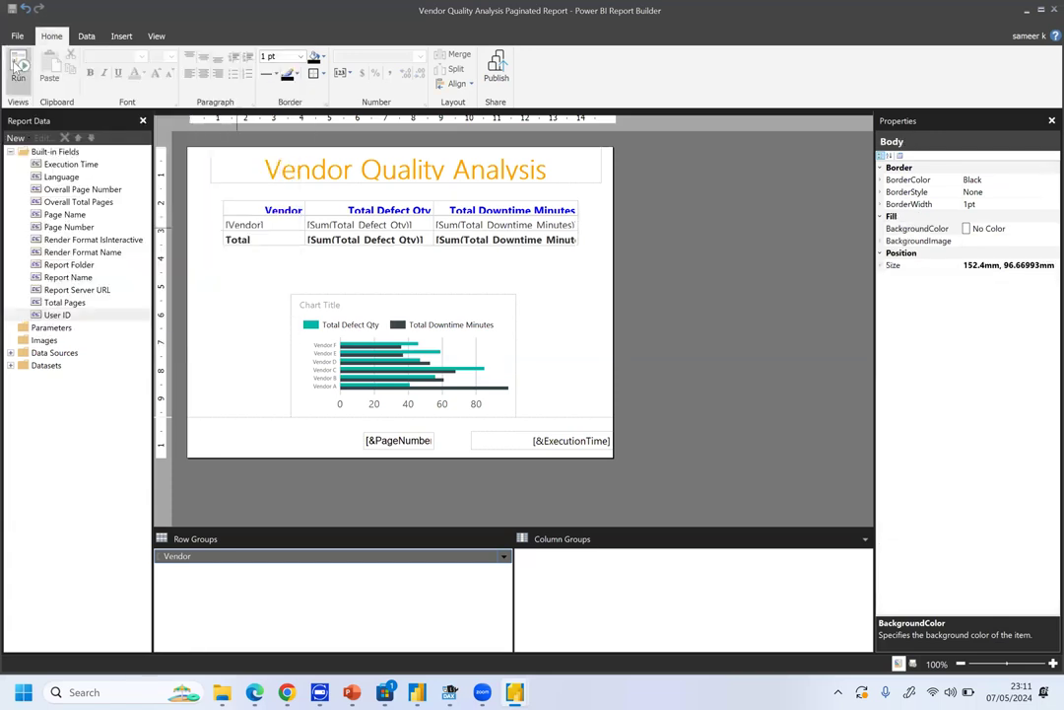
left_click(18, 67)
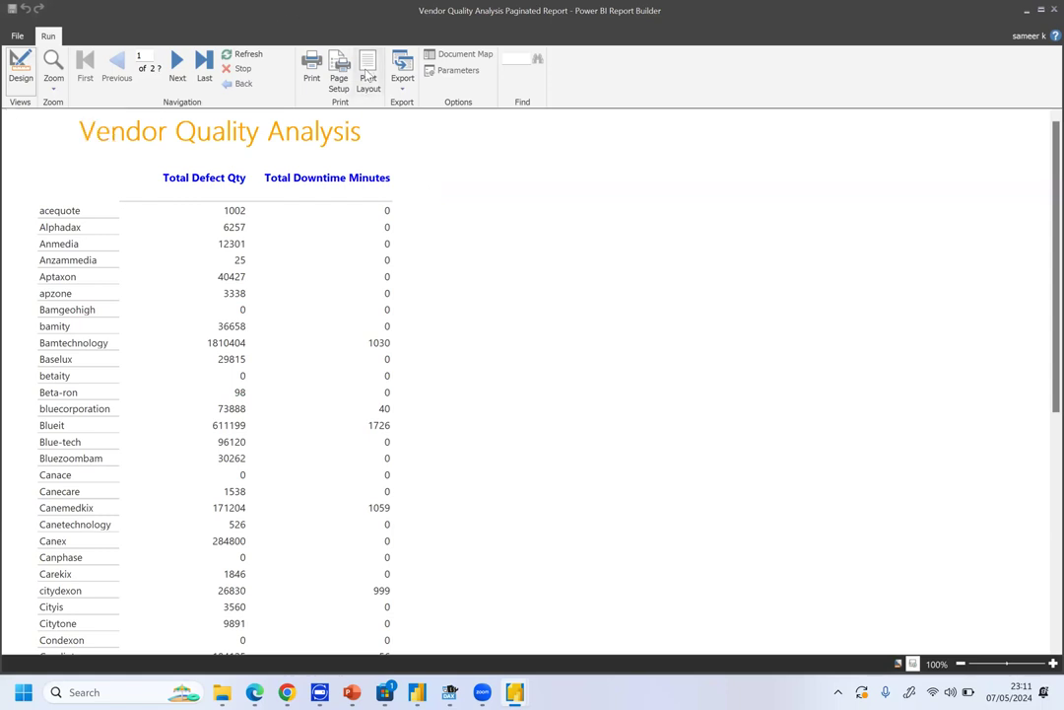
left_click(367, 76)
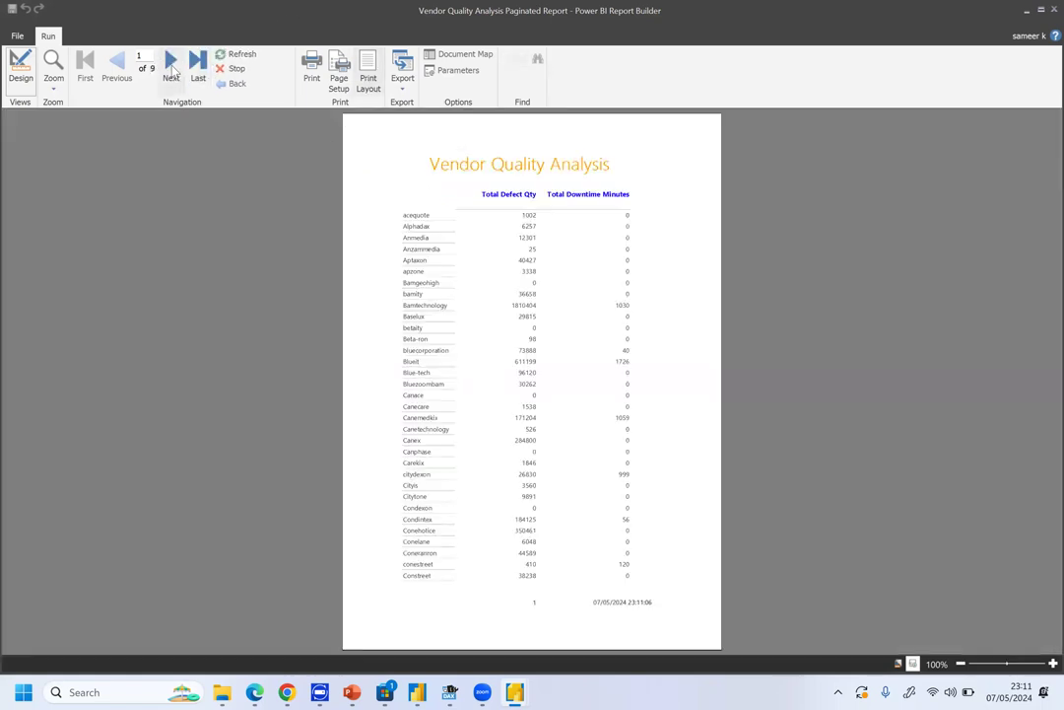
Page through the print preview to the last page to check the chart's placement, then return to the design view.
left_click(172, 65)
left_click(172, 65)
left_click(171, 65)
left_click(171, 65)
left_click(171, 65)
left_click(171, 65)
left_click(172, 65)
left_click(171, 65)
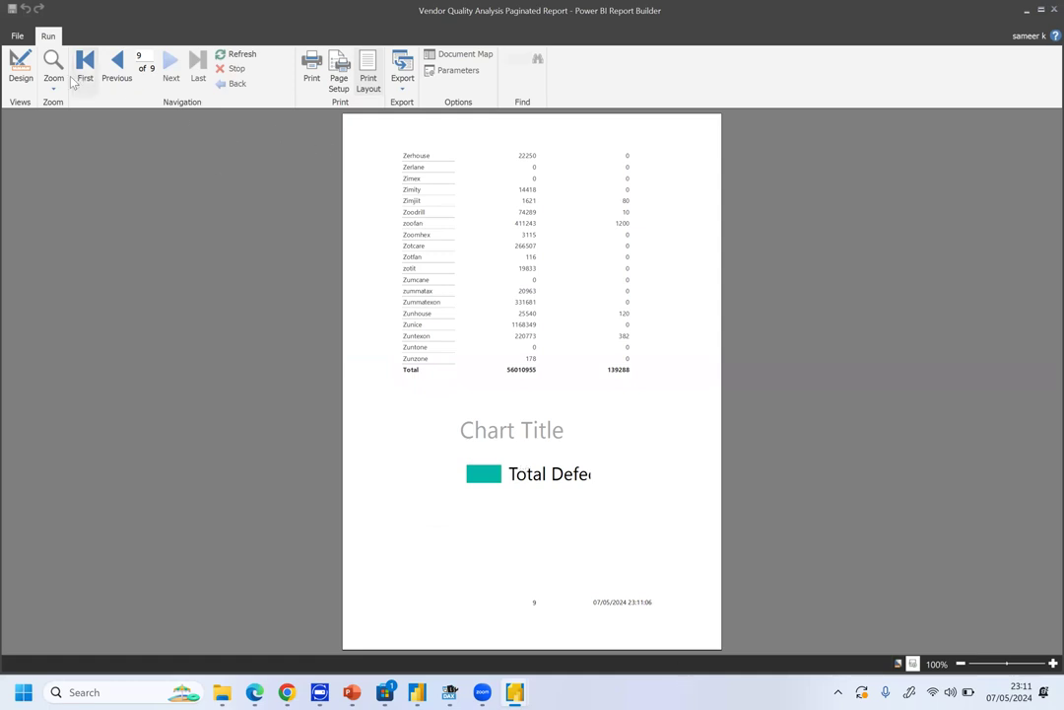
left_click(20, 75)
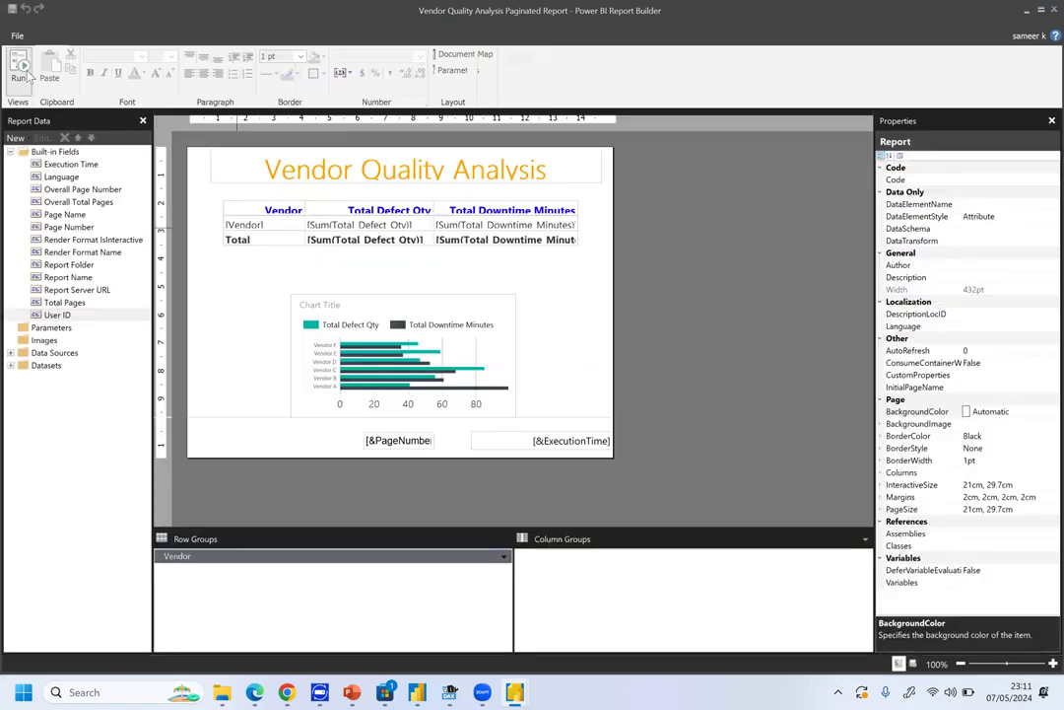